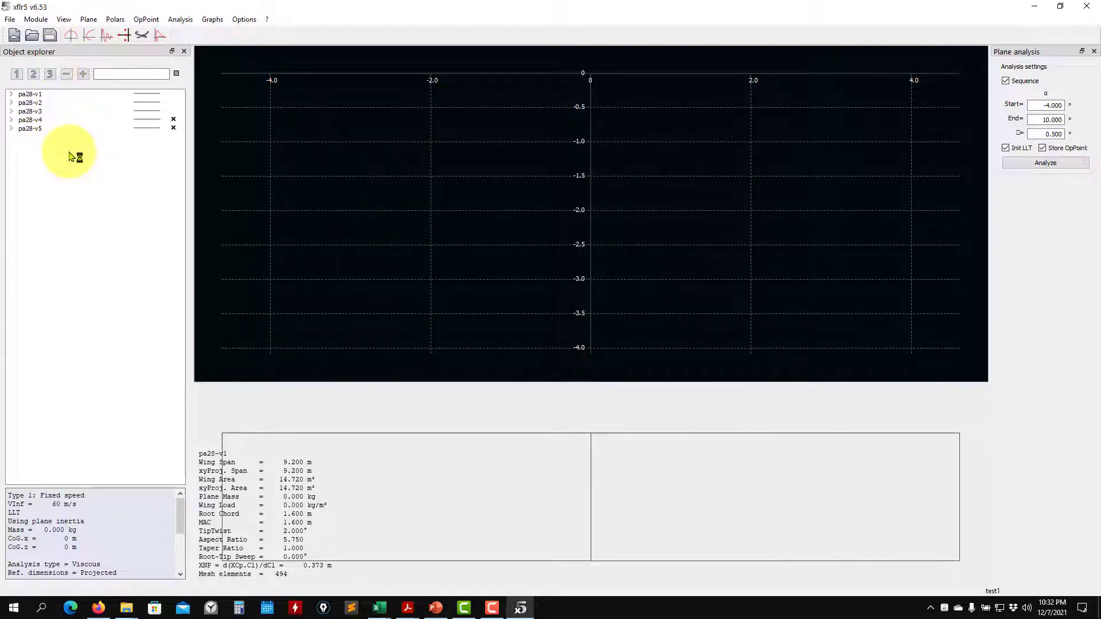
Step: Show the 0.000 operating point of the pa28-v5 plane's T1-60.0 m/s-LLT polar
{"action": "left_click", "coordinate": [25, 129]}
{"action": "left_click", "coordinate": [11, 128]}
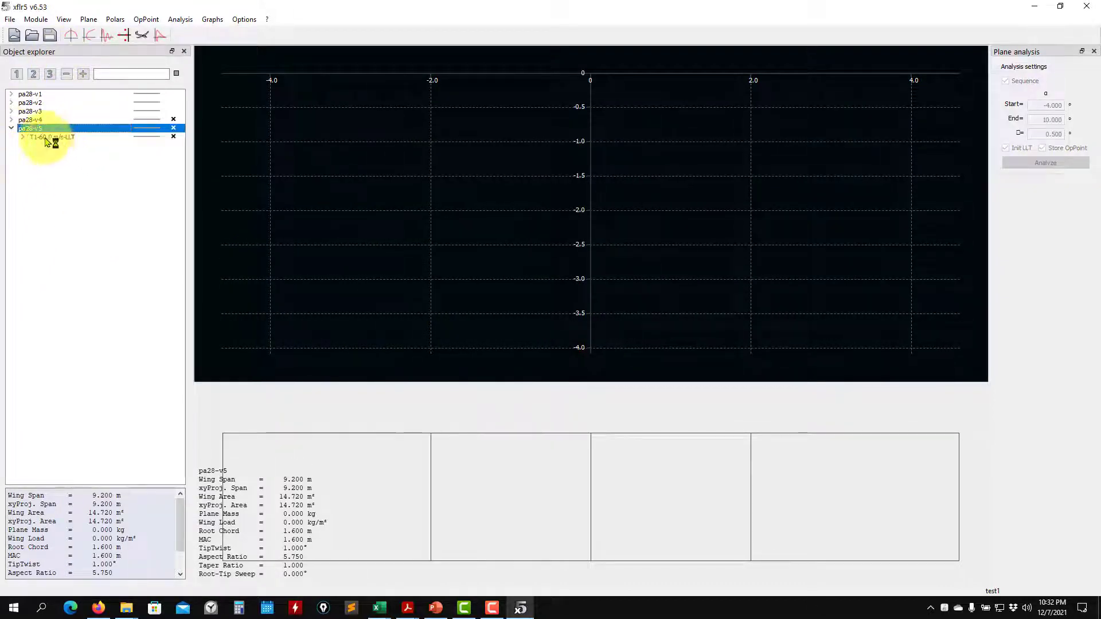
{"action": "left_click", "coordinate": [23, 137]}
{"action": "left_click", "coordinate": [46, 215]}
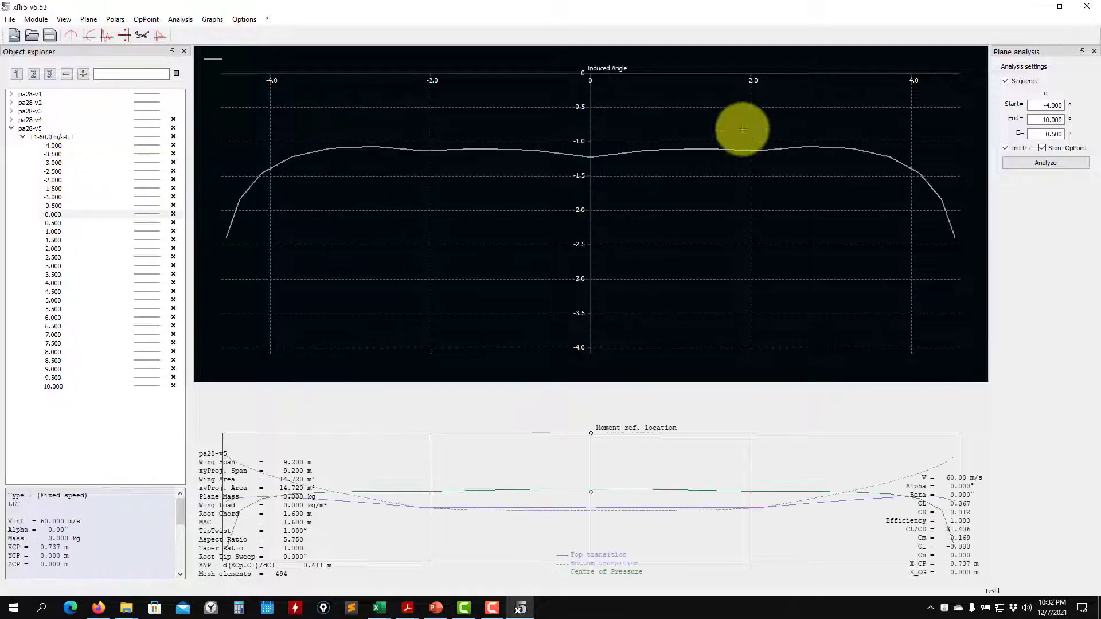
Step: View the local lift distribution graph for the operating point, and return to the induced angle graph
{"action": "key", "text": "2"}
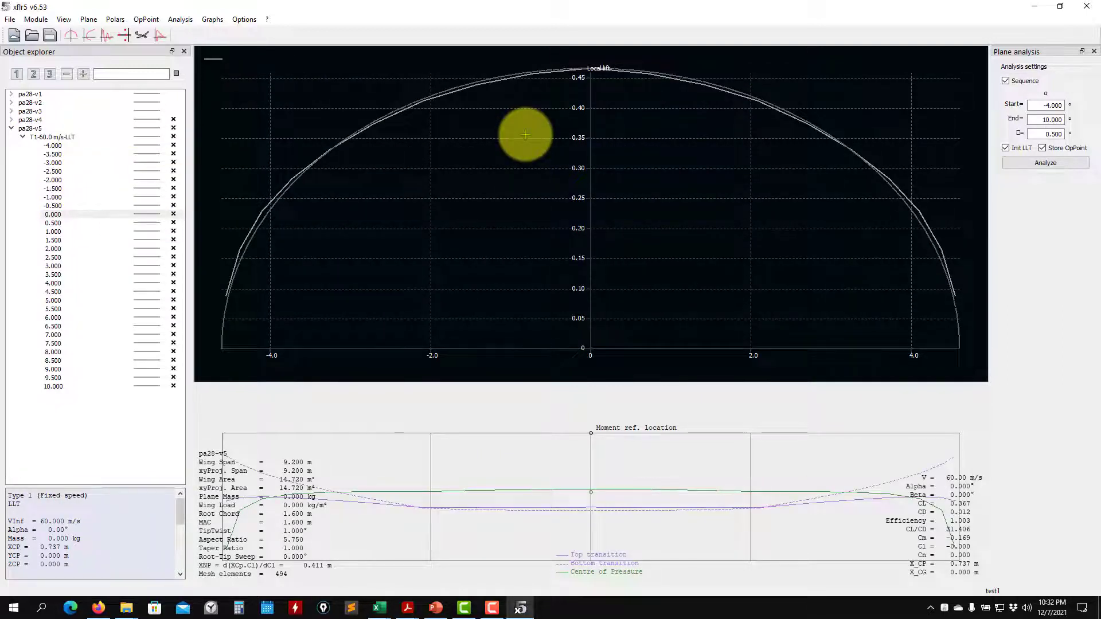
{"action": "left_click", "coordinate": [213, 19]}
{"action": "left_click", "coordinate": [244, 19]}
{"action": "left_click", "coordinate": [212, 19]}
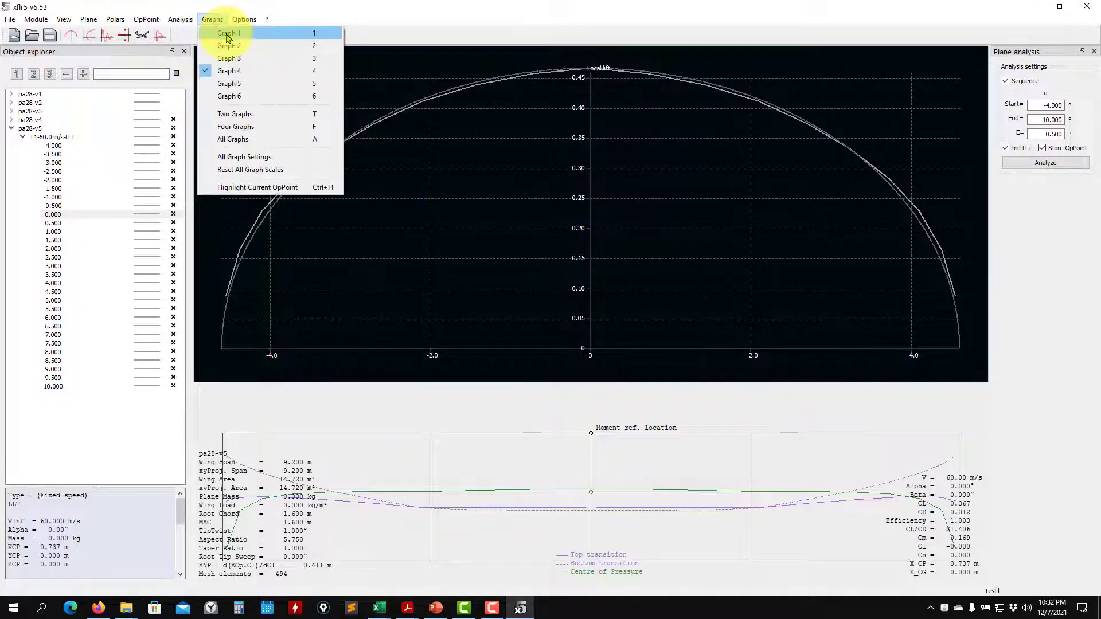
{"action": "left_click", "coordinate": [246, 36]}
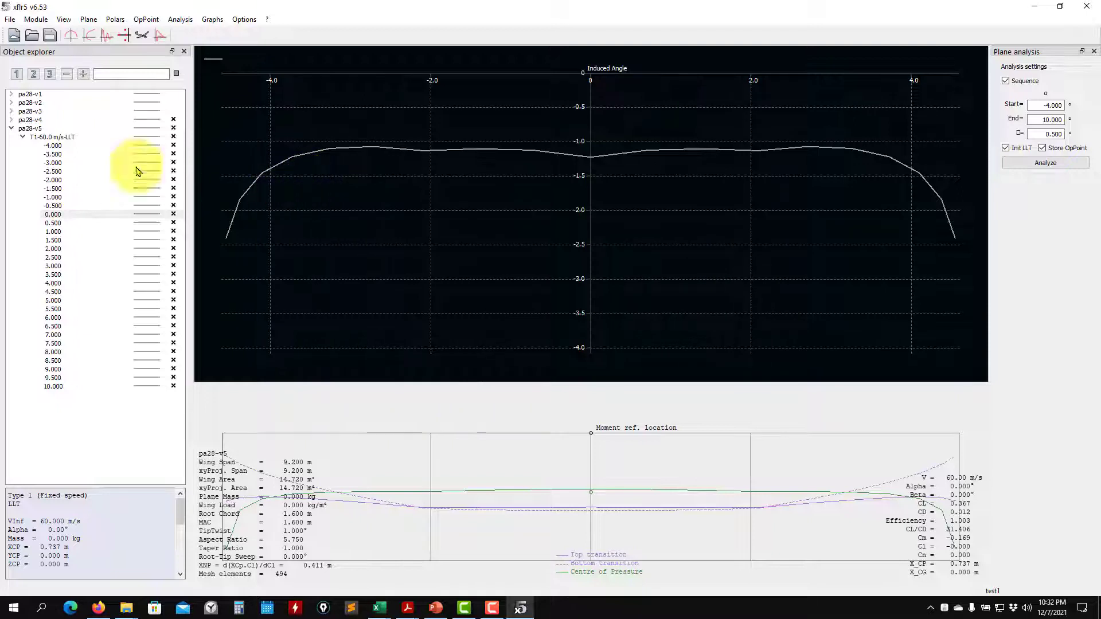
Step: Show the pa28-v5 wing in 3D and hide its lift, induced drag, viscous drag, transition and downwash displays
{"action": "left_click", "coordinate": [11, 128]}
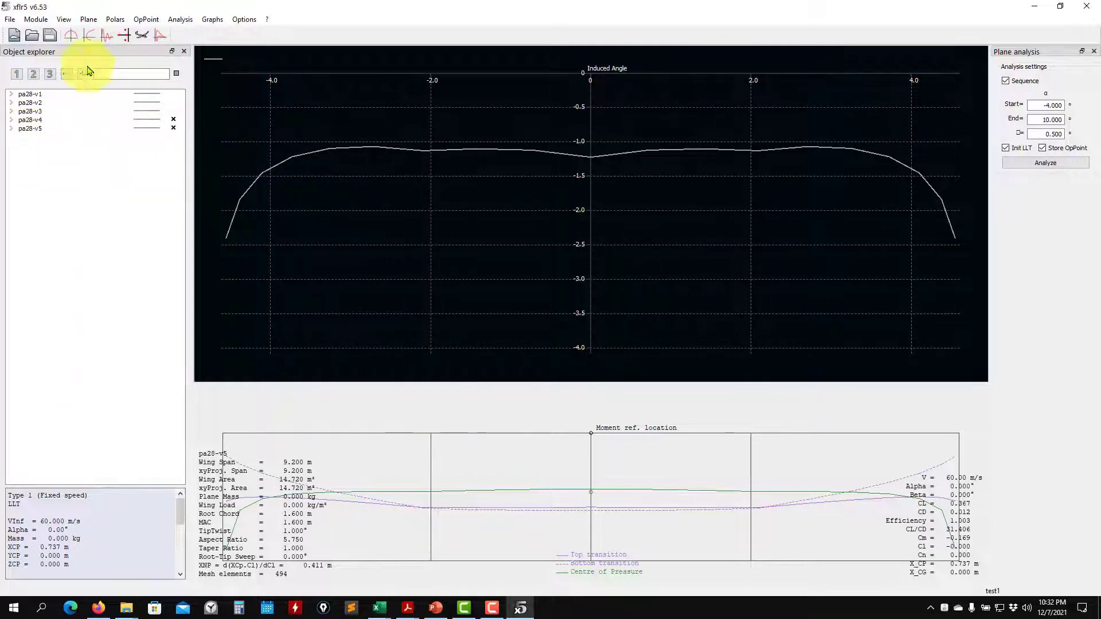
{"action": "left_click", "coordinate": [142, 35]}
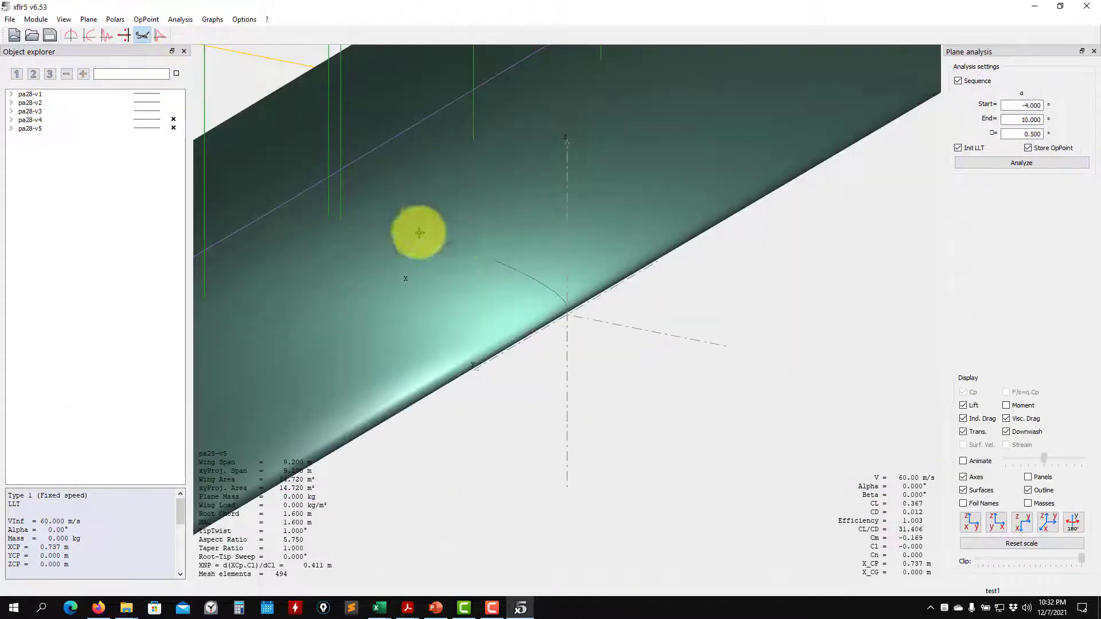
{"action": "scroll", "coordinate": [614, 338], "scroll_direction": "down", "scroll_amount": 5}
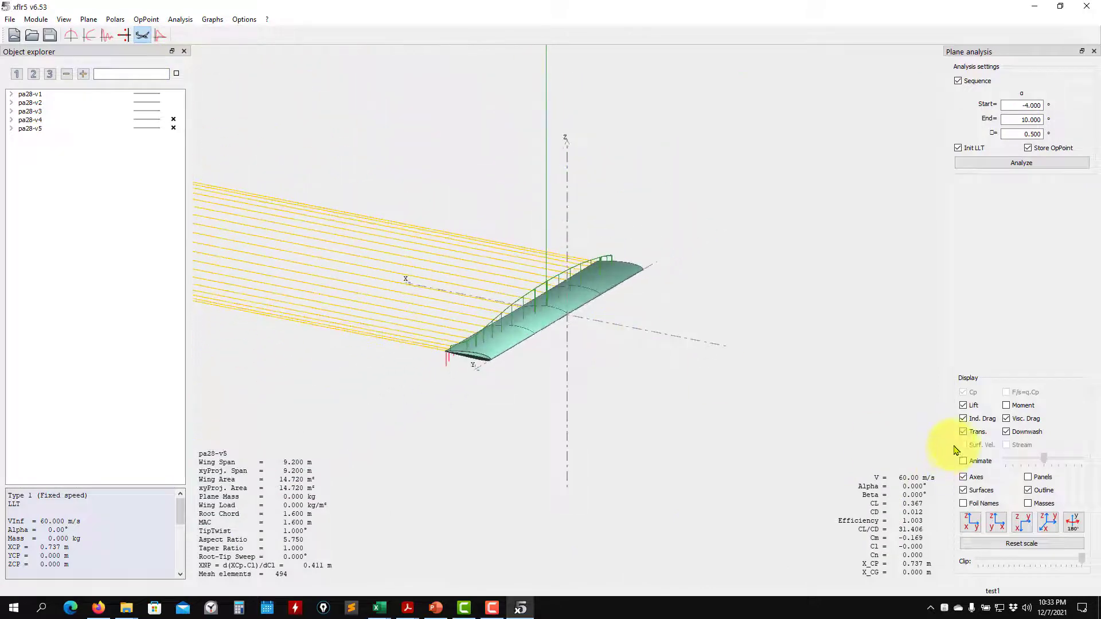
{"action": "left_click", "coordinate": [963, 432]}
{"action": "left_click", "coordinate": [963, 419]}
{"action": "left_click", "coordinate": [963, 405]}
{"action": "left_click", "coordinate": [1006, 432]}
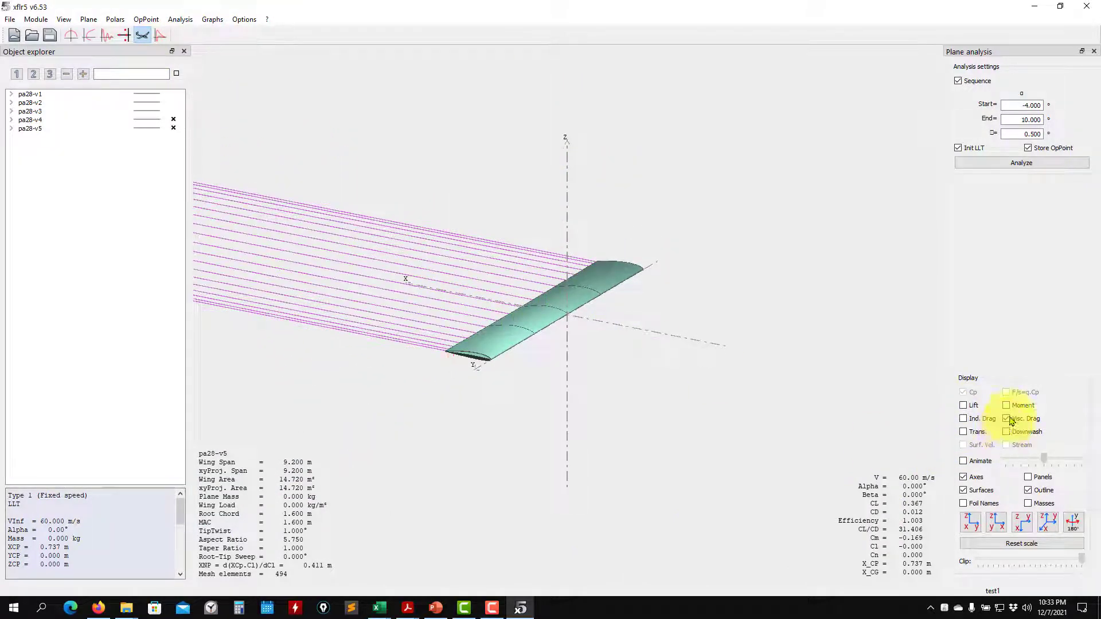
{"action": "left_click", "coordinate": [1008, 419]}
{"action": "left_click_drag", "start_coordinate": [533, 361], "coordinate": [747, 312]}
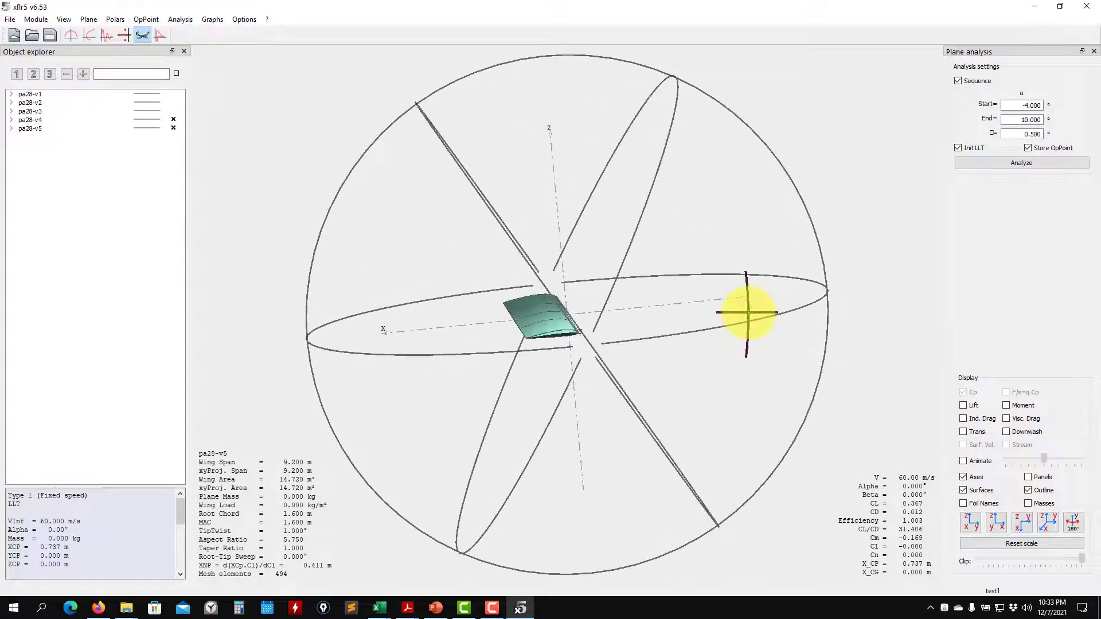
Step: Duplicate the pa28-v5 plane under the name pa28-elevator1
{"action": "left_click", "coordinate": [32, 128]}
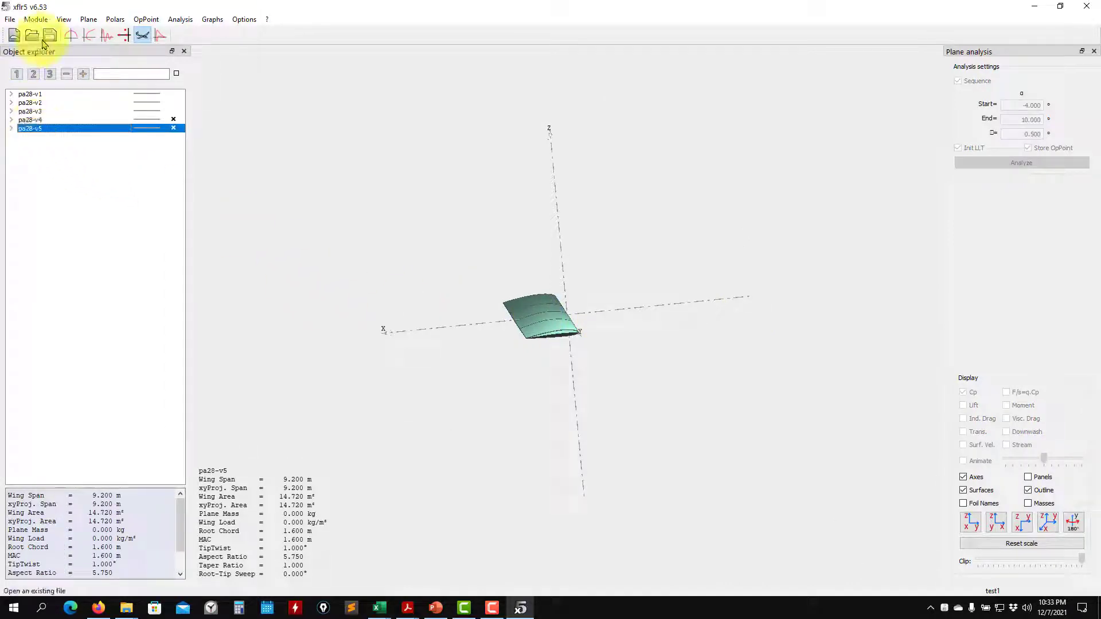
{"action": "right_click", "coordinate": [33, 132]}
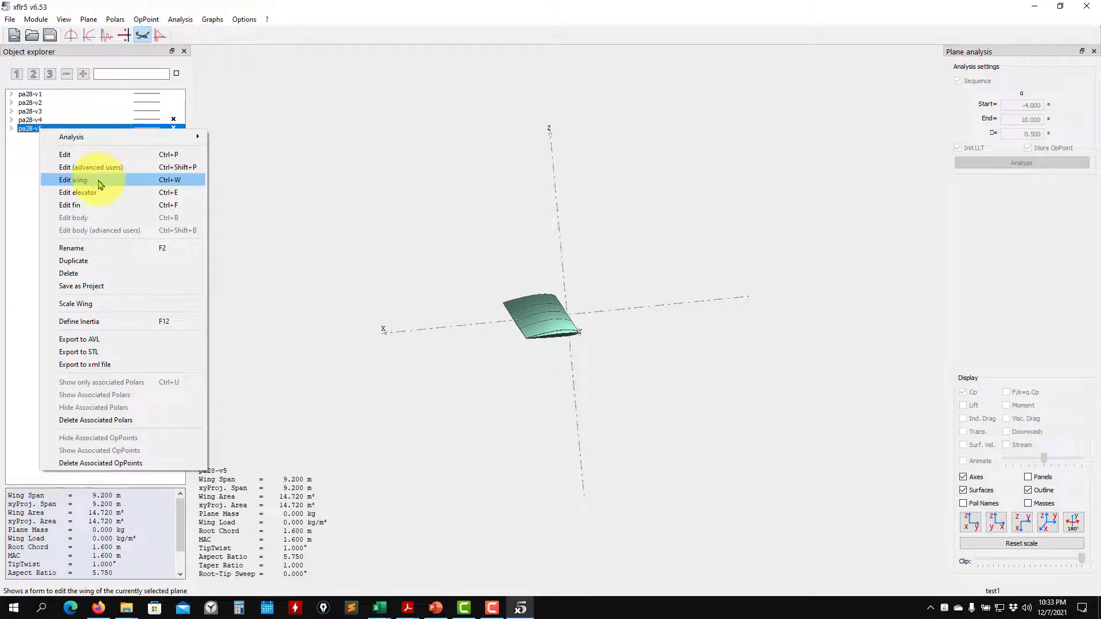
{"action": "left_click", "coordinate": [72, 248]}
{"action": "left_click", "coordinate": [519, 228]}
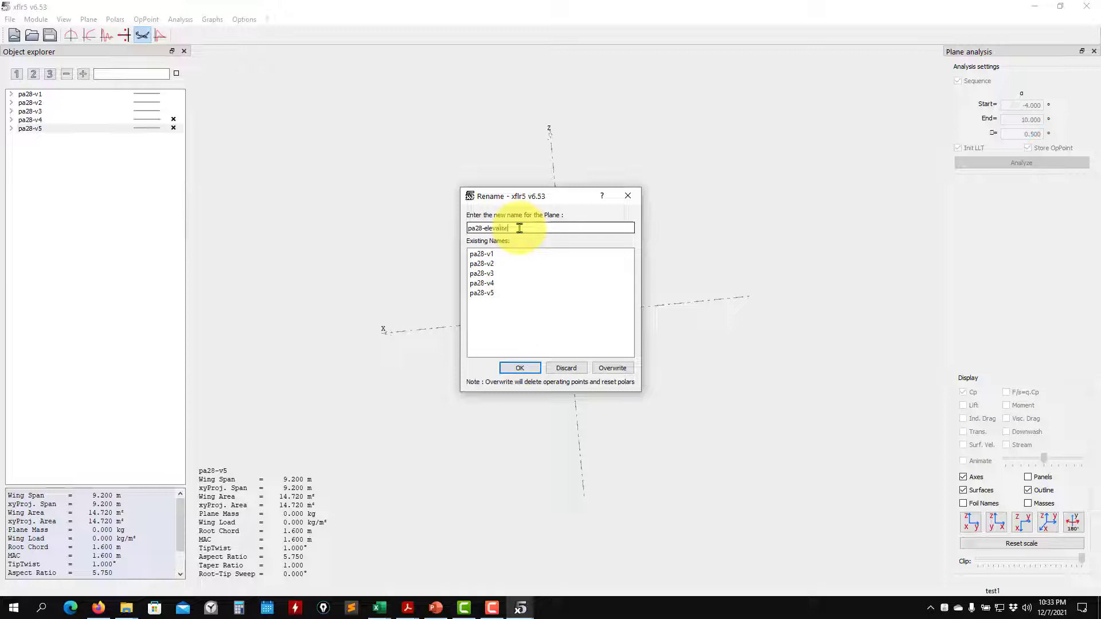
{"action": "type", "text": "elevator1"}
{"action": "left_click", "coordinate": [506, 367]}
Step: Edit the pa28-elevator1 plane and enable its elevator
{"action": "right_click", "coordinate": [49, 93]}
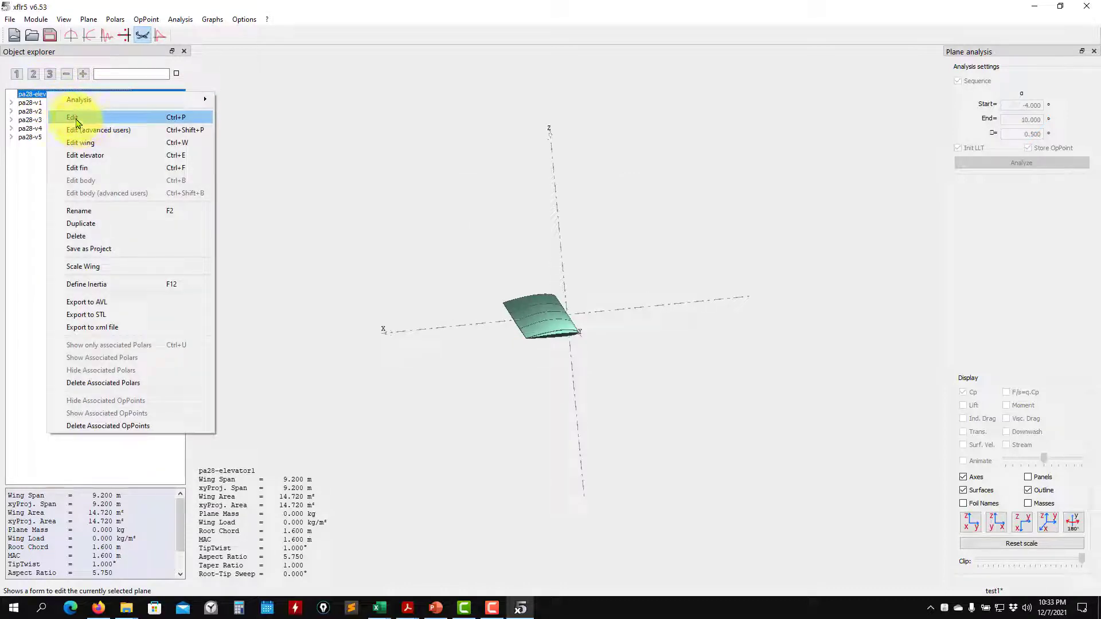
{"action": "left_click", "coordinate": [33, 97]}
{"action": "right_click", "coordinate": [35, 93]}
{"action": "left_click", "coordinate": [89, 21]}
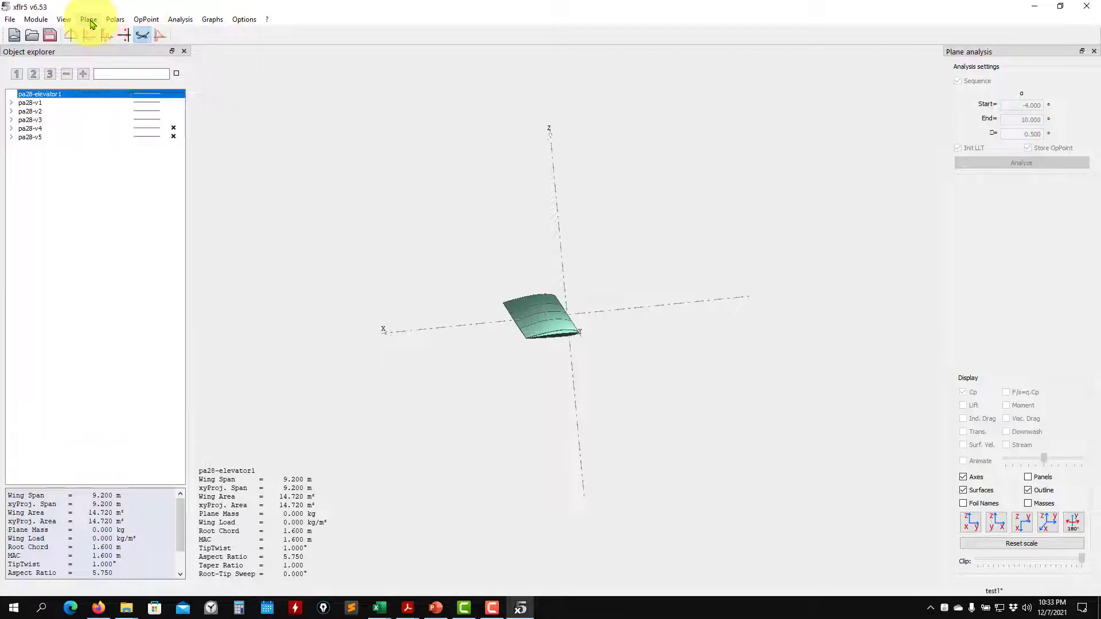
{"action": "left_click", "coordinate": [47, 98]}
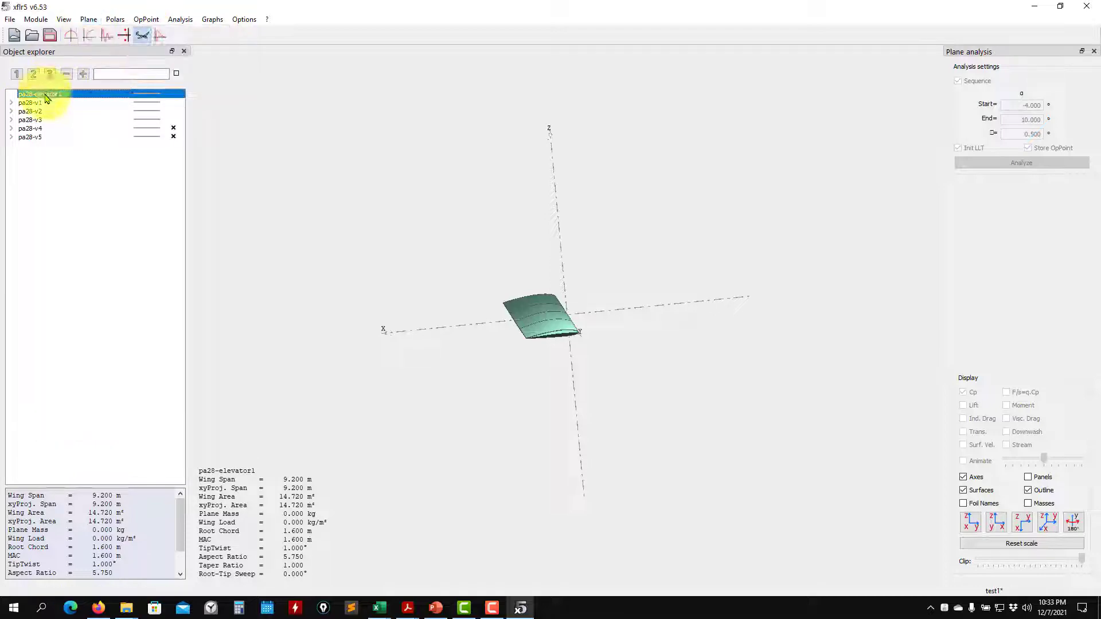
{"action": "right_click", "coordinate": [47, 97]}
{"action": "left_click", "coordinate": [91, 116]}
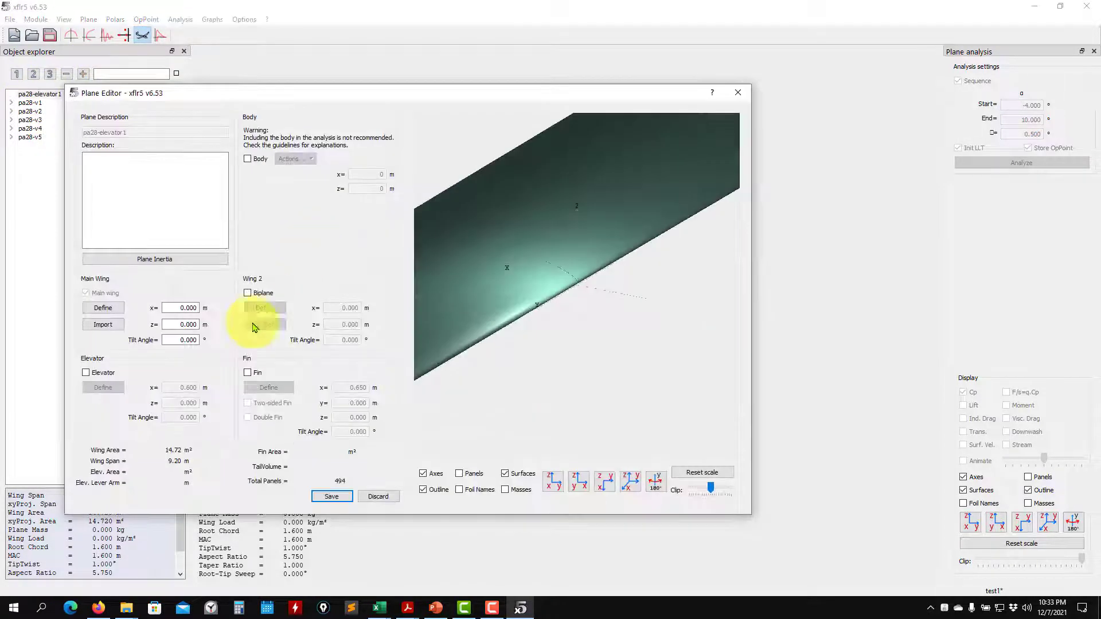
{"action": "left_click", "coordinate": [105, 375]}
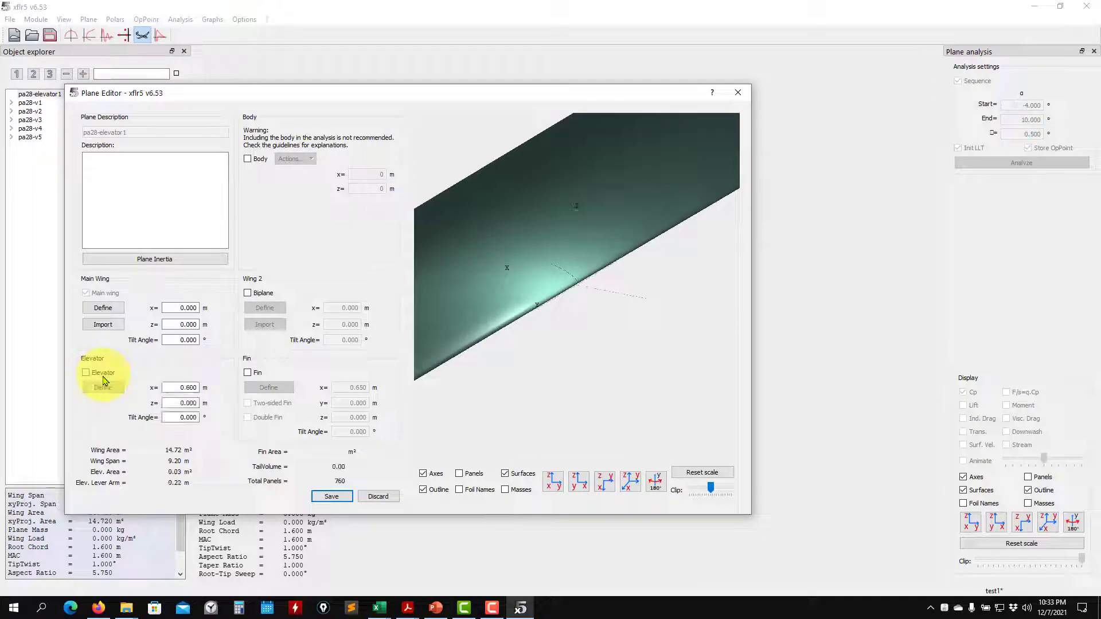
Step: Consult the aircraft dimensions on the PowerPoint exercise slide and set the elevator's x position to 4.6 m in the xflr5 plane editor
{"action": "scroll", "coordinate": [493, 358], "scroll_direction": "down", "scroll_amount": 10}
{"action": "left_click_drag", "start_coordinate": [516, 352], "coordinate": [611, 315]}
{"action": "left_click_drag", "start_coordinate": [494, 343], "coordinate": [425, 359]}
{"action": "left_click_drag", "start_coordinate": [634, 370], "coordinate": [716, 313]}
{"action": "left_click_drag", "start_coordinate": [622, 321], "coordinate": [523, 263]}
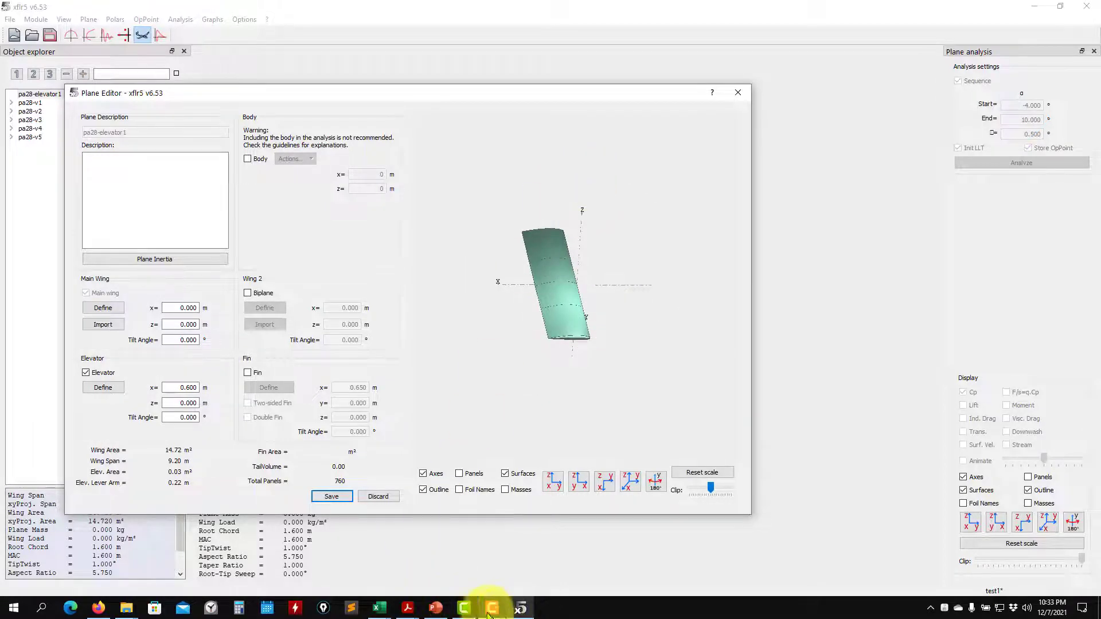
{"action": "left_click", "coordinate": [437, 610]}
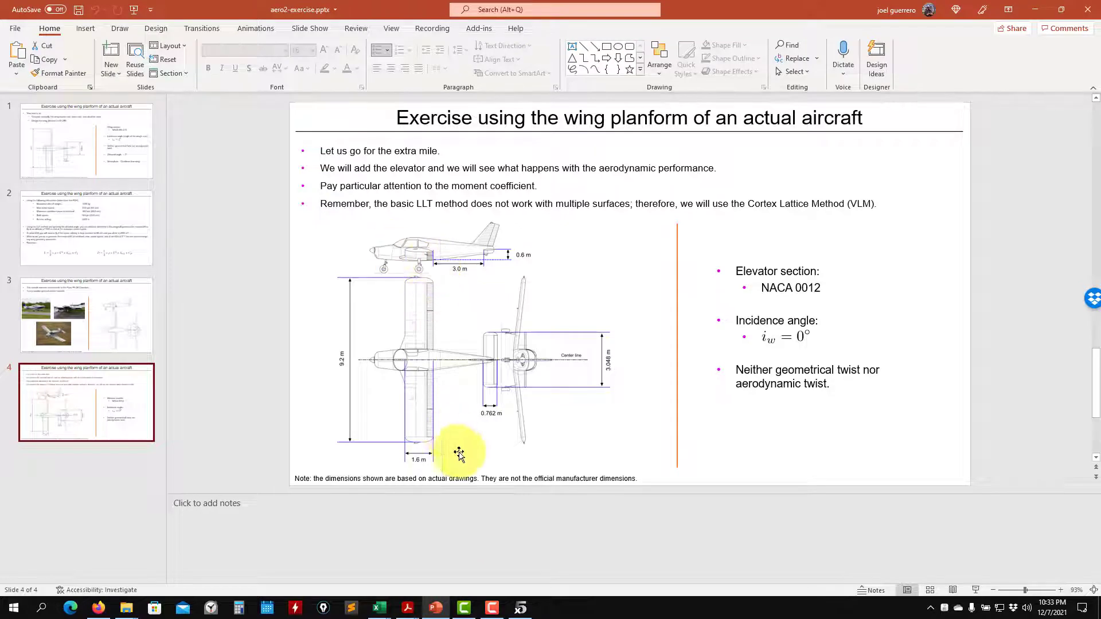
{"action": "left_click", "coordinate": [1034, 10]}
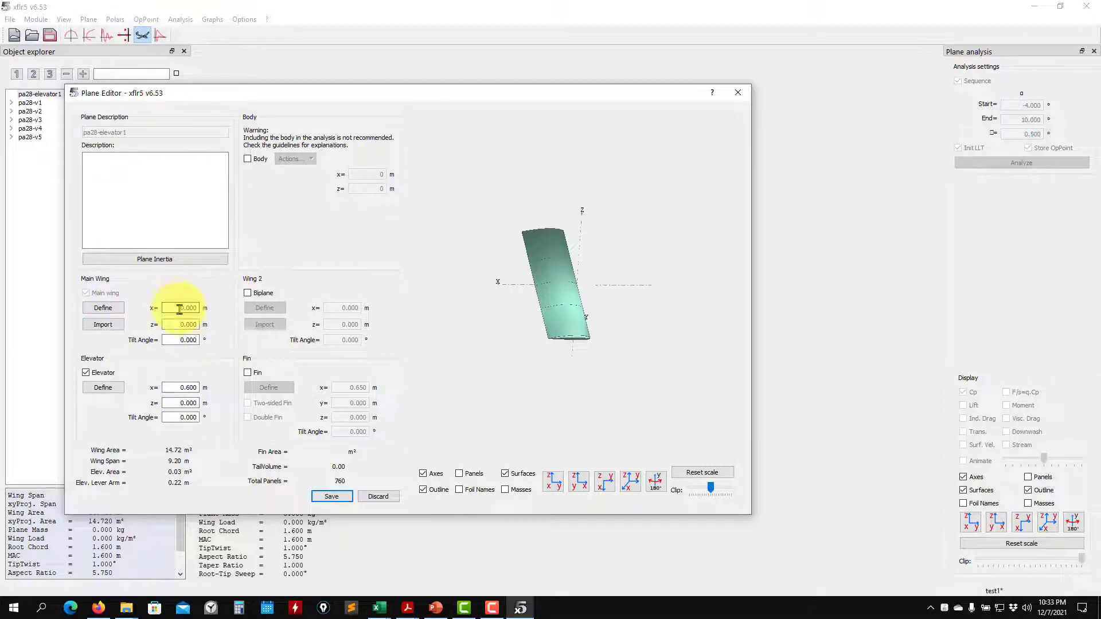
{"action": "left_click_drag", "start_coordinate": [178, 389], "coordinate": [220, 390]}
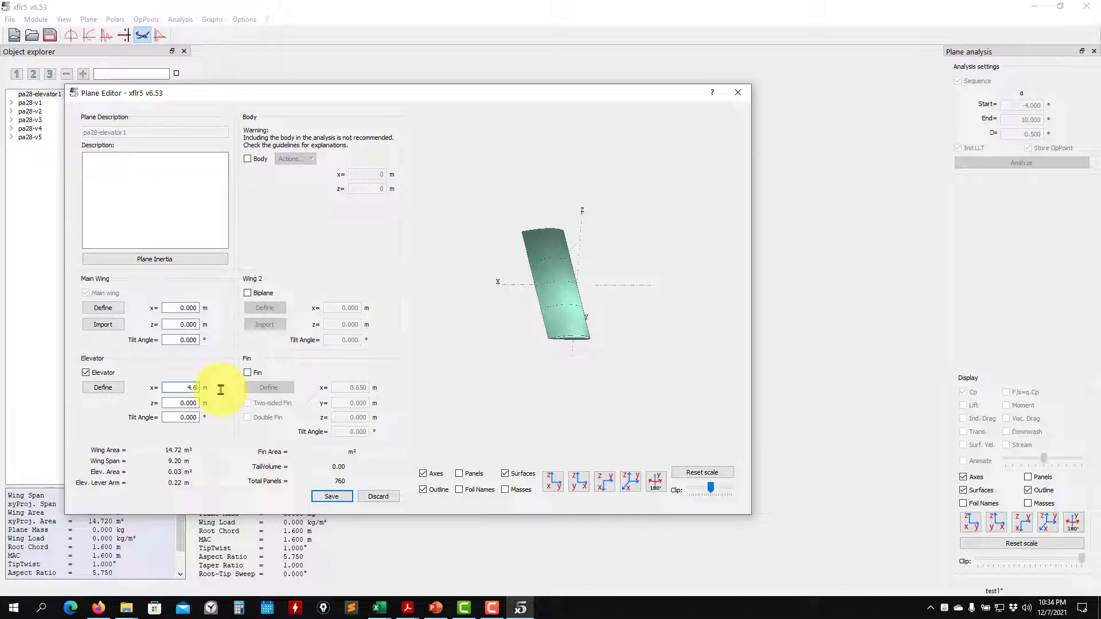
{"action": "left_click_drag", "start_coordinate": [440, 302], "coordinate": [487, 385]}
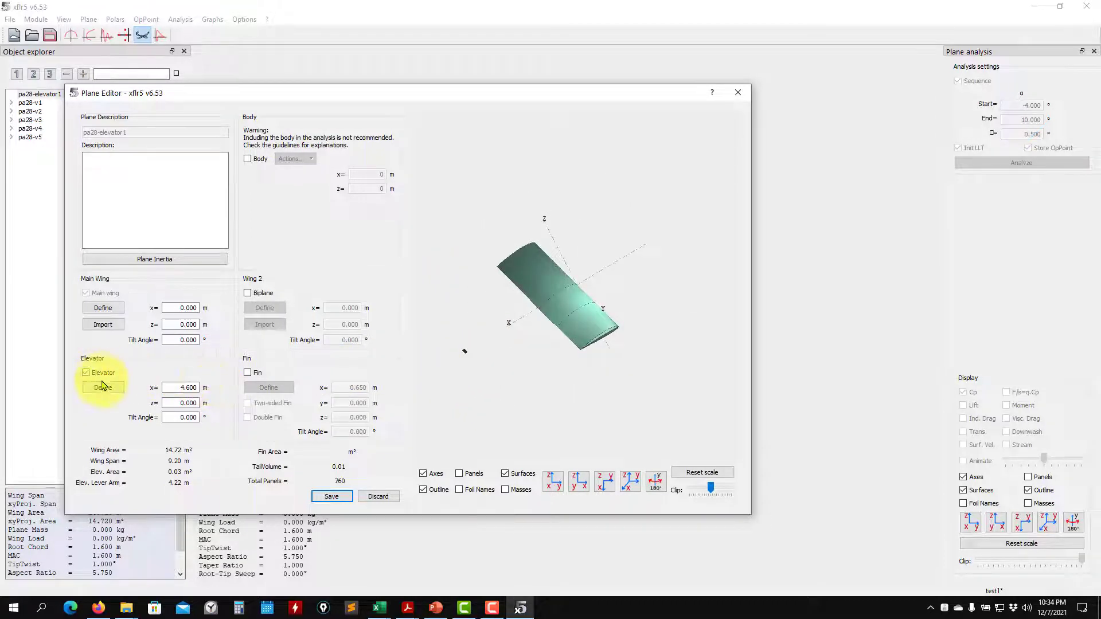
{"action": "left_click", "coordinate": [170, 416]}
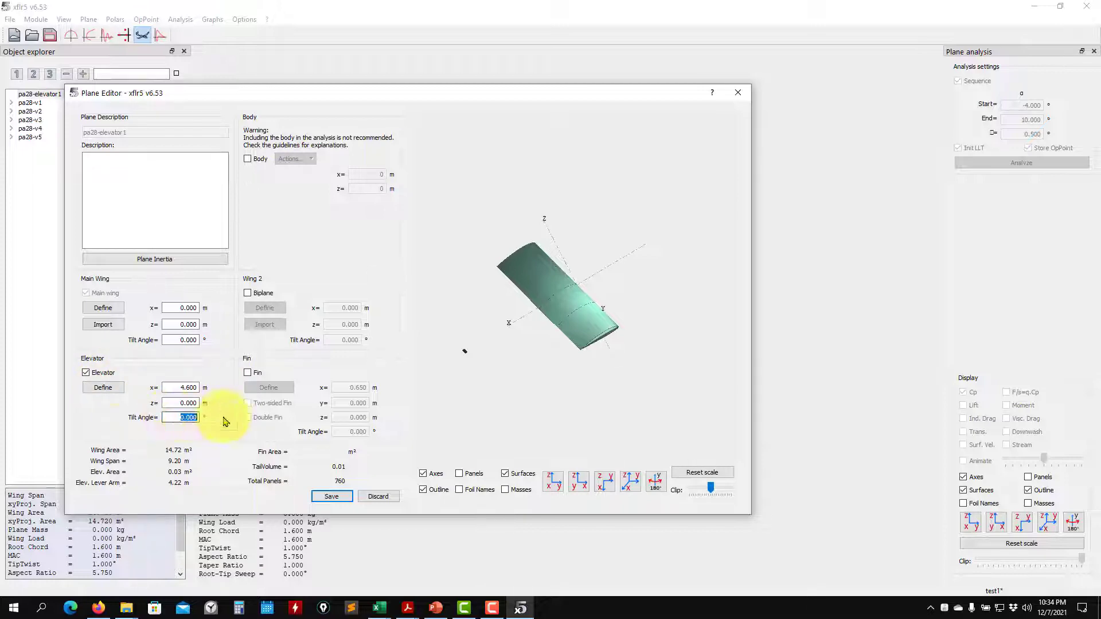
Step: Open the elevator's wing definition and check its span on the PowerPoint exercise slide, returning to xflr5
{"action": "left_click", "coordinate": [102, 388]}
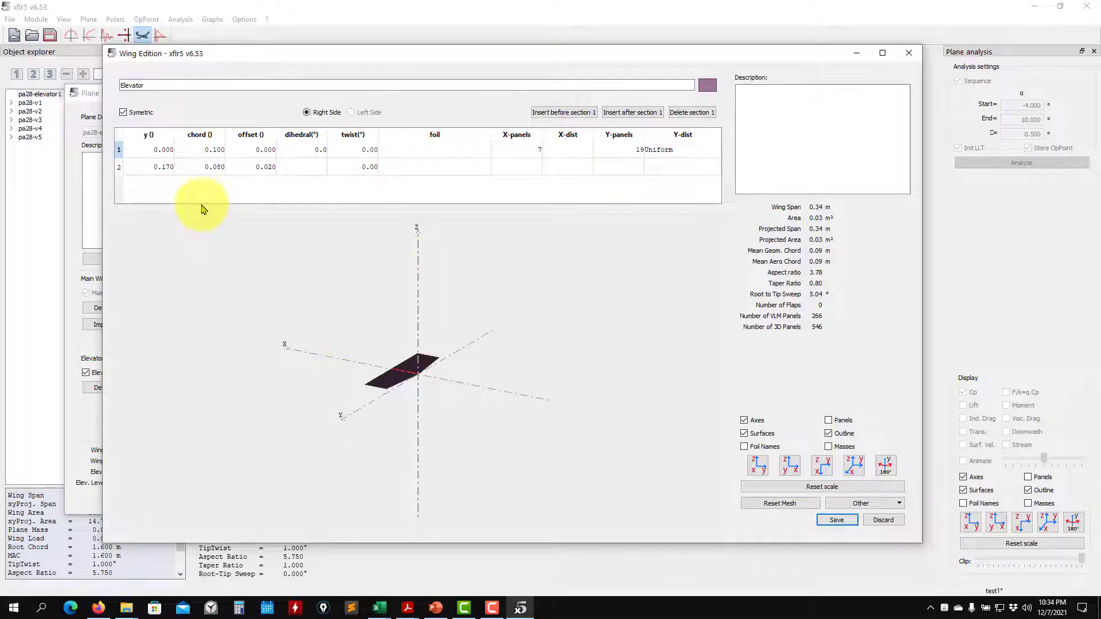
{"action": "left_click", "coordinate": [437, 609]}
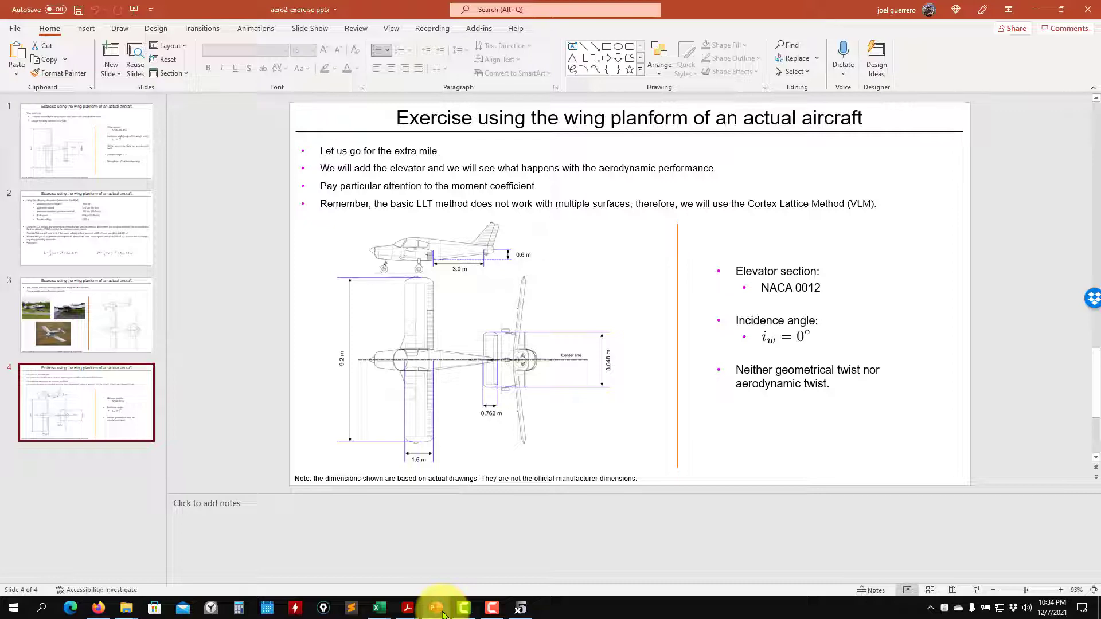
{"action": "left_click", "coordinate": [437, 609]}
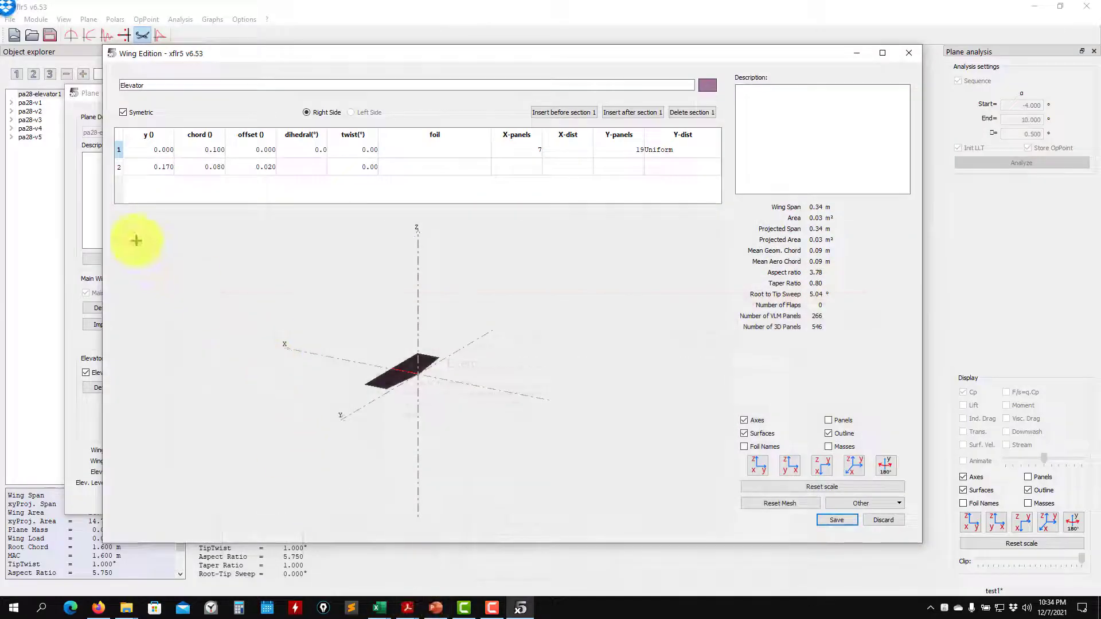
{"action": "double_click", "coordinate": [160, 150]}
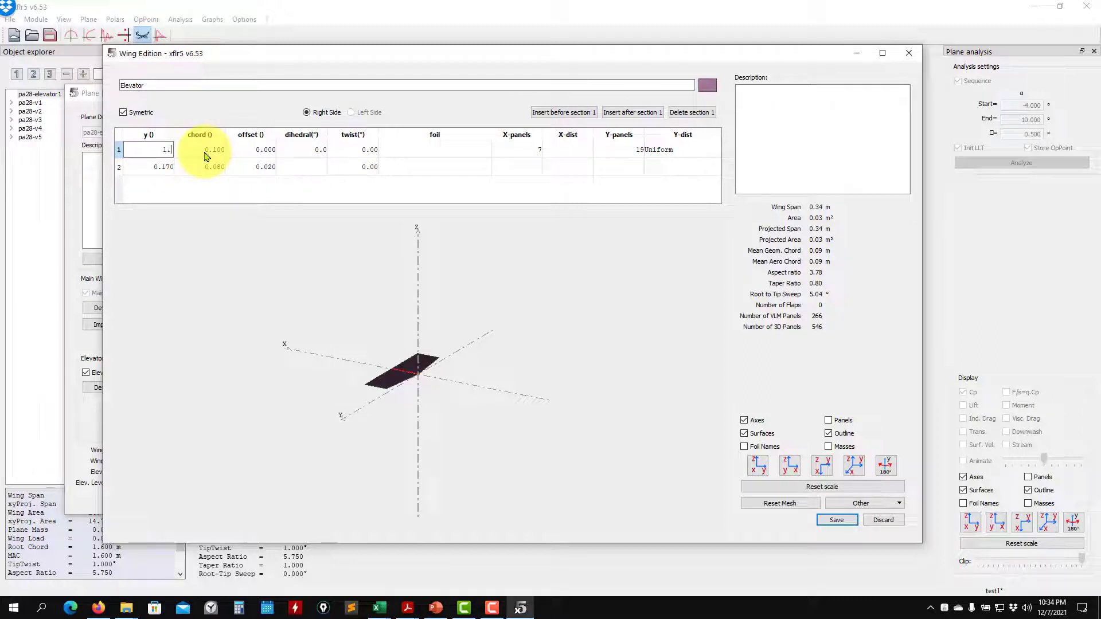
{"action": "key", "text": "Return"}
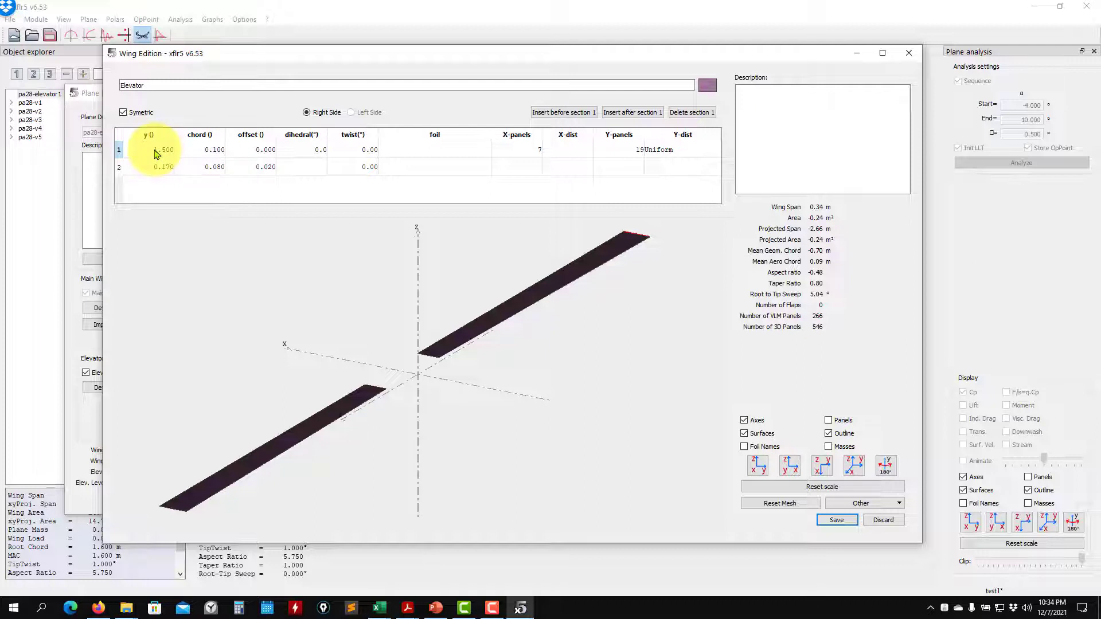
{"action": "key", "text": "ctrl+a"}
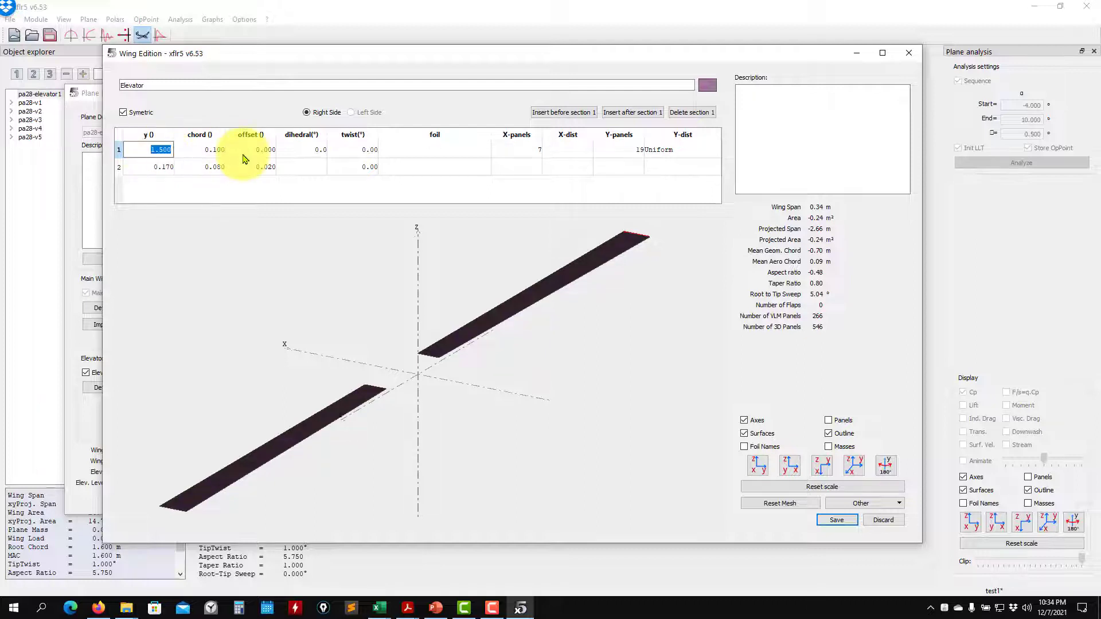
{"action": "type", "text": "0"}
{"action": "key", "text": "Return"}
Step: Set the y position of the elevator's tip section to 1.5
{"action": "double_click", "coordinate": [154, 168]}
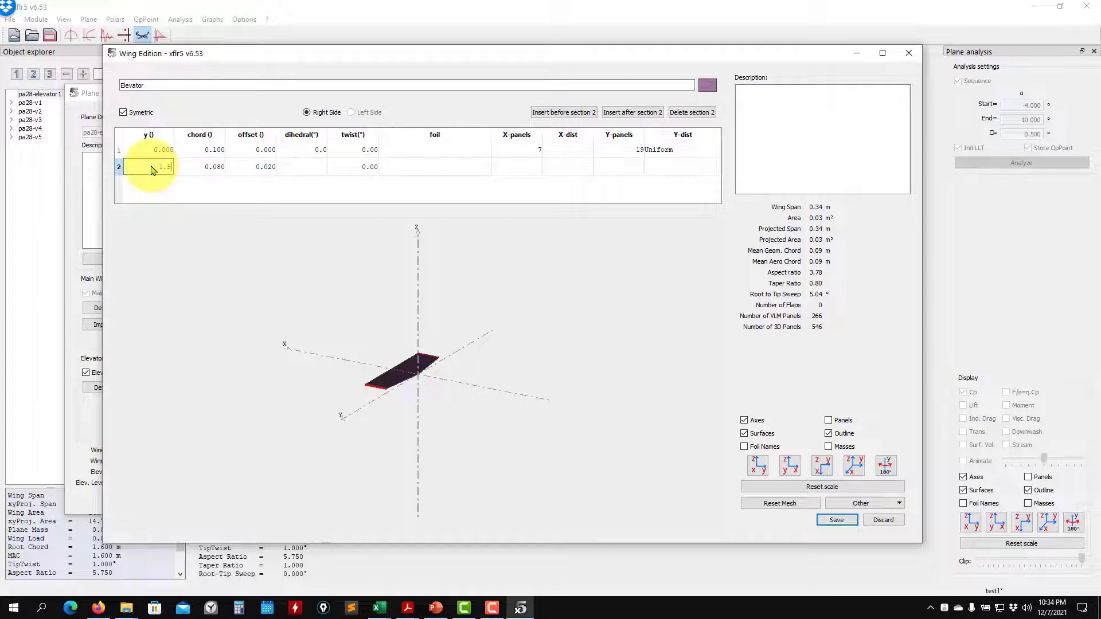
{"action": "type", "text": "1.5"}
{"action": "key", "text": "Return"}
Step: Check the elevator chord on the PowerPoint slide and set the root section's chord to 0.762 in xflr5
{"action": "left_click", "coordinate": [435, 608]}
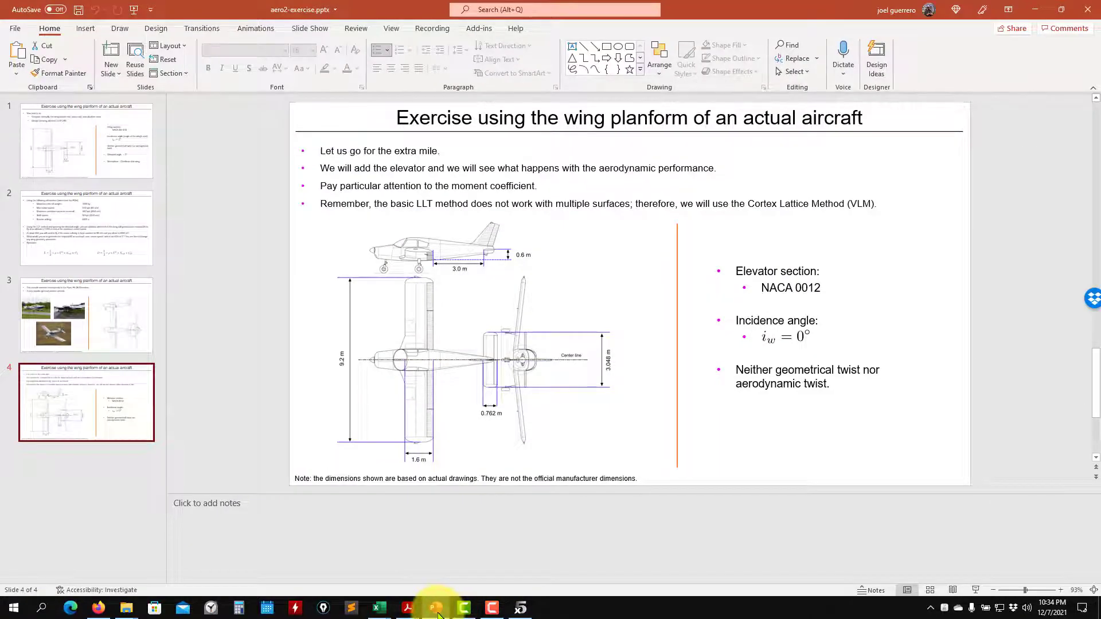
{"action": "left_click", "coordinate": [438, 607]}
{"action": "left_click", "coordinate": [196, 152]}
{"action": "double_click", "coordinate": [199, 151]}
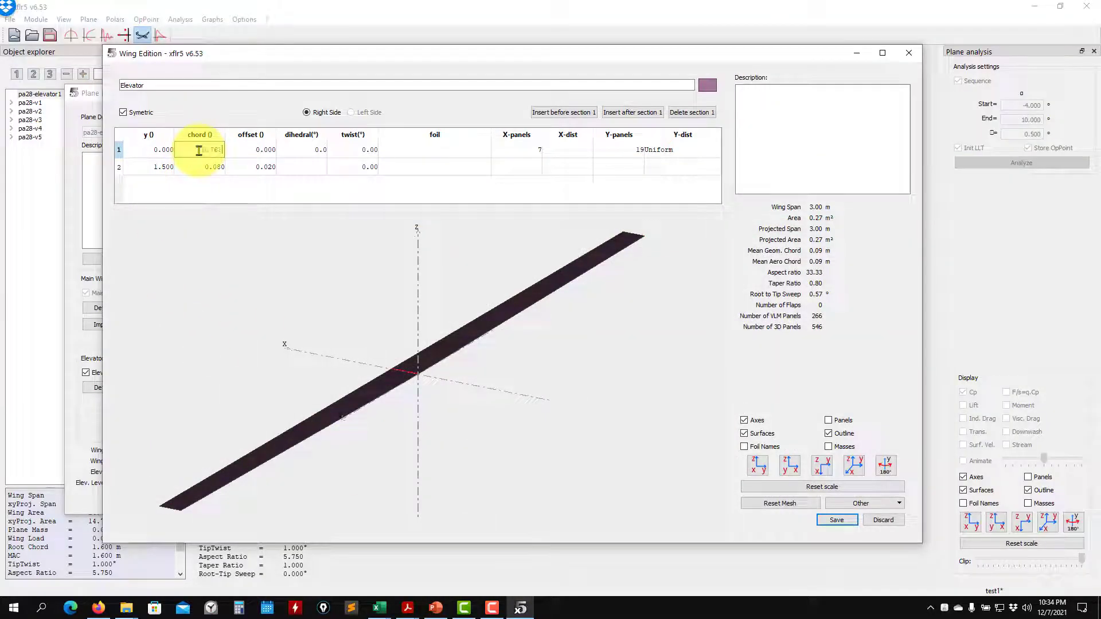
{"action": "type", "text": "0.762"}
{"action": "key", "text": "Return"}
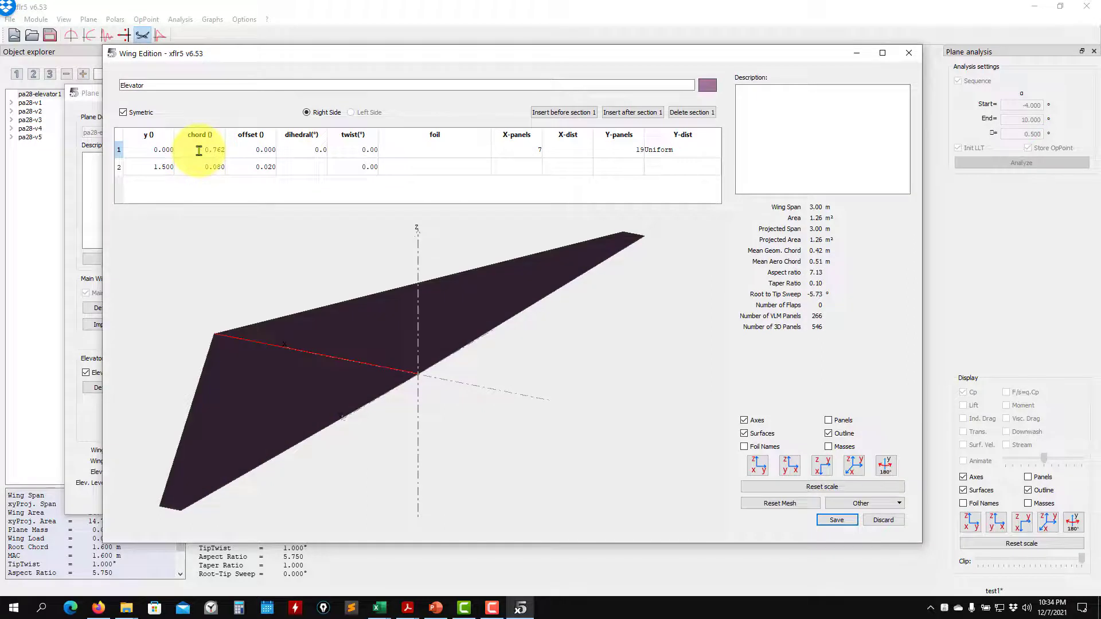
Step: Set the elevator tip section's chord to 0.762 and its offset to 0
{"action": "double_click", "coordinate": [219, 169]}
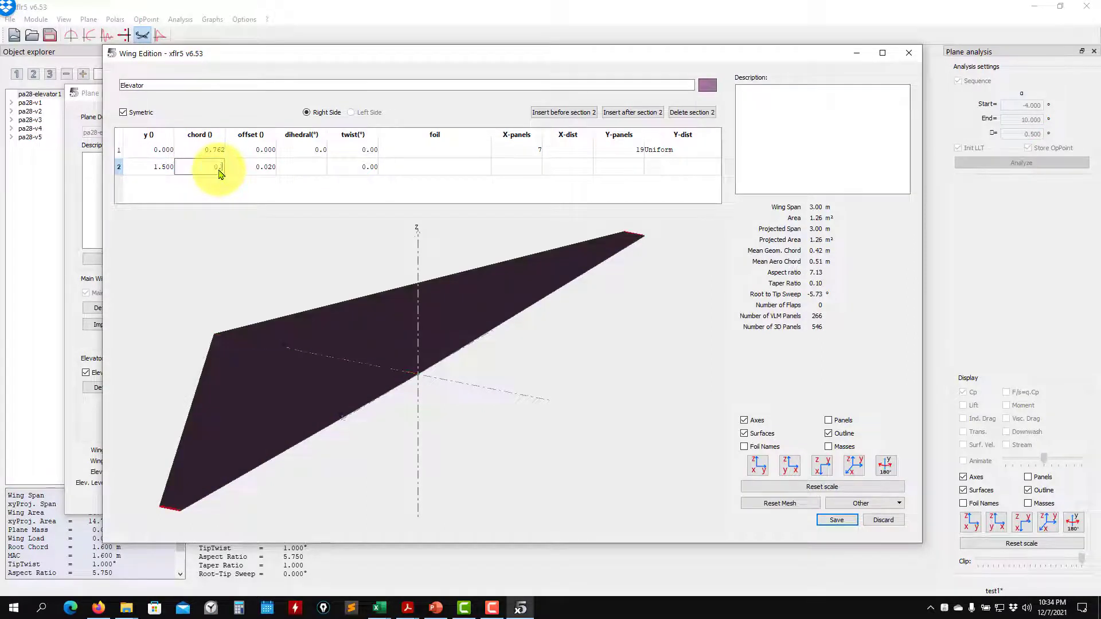
{"action": "key", "text": "Return"}
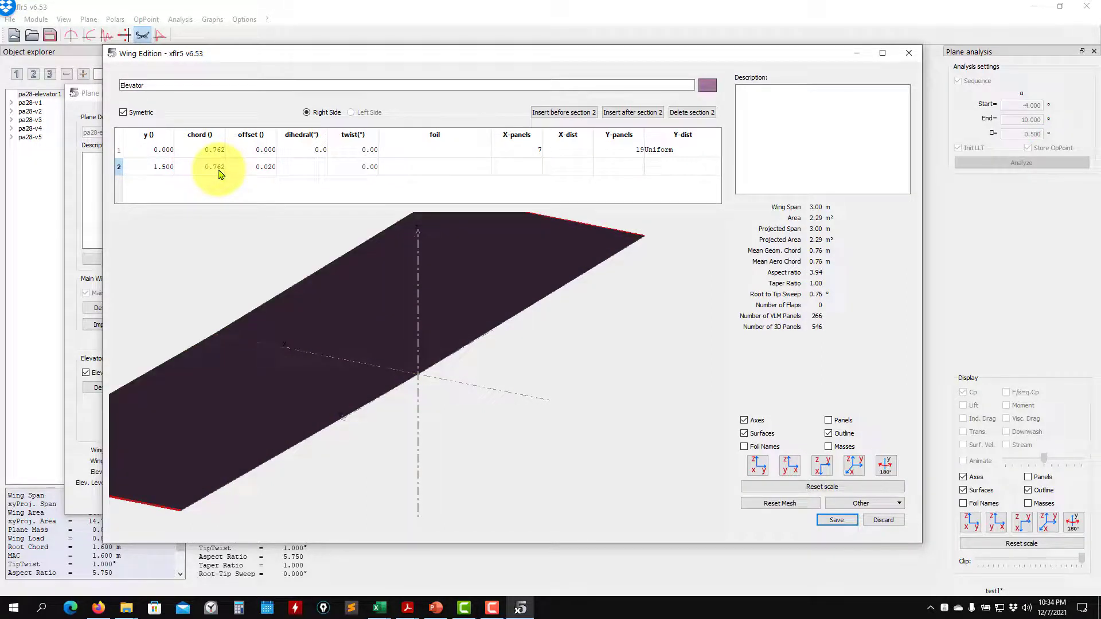
{"action": "left_click", "coordinate": [256, 167]}
{"action": "type", "text": "0"}
{"action": "key", "text": "Return"}
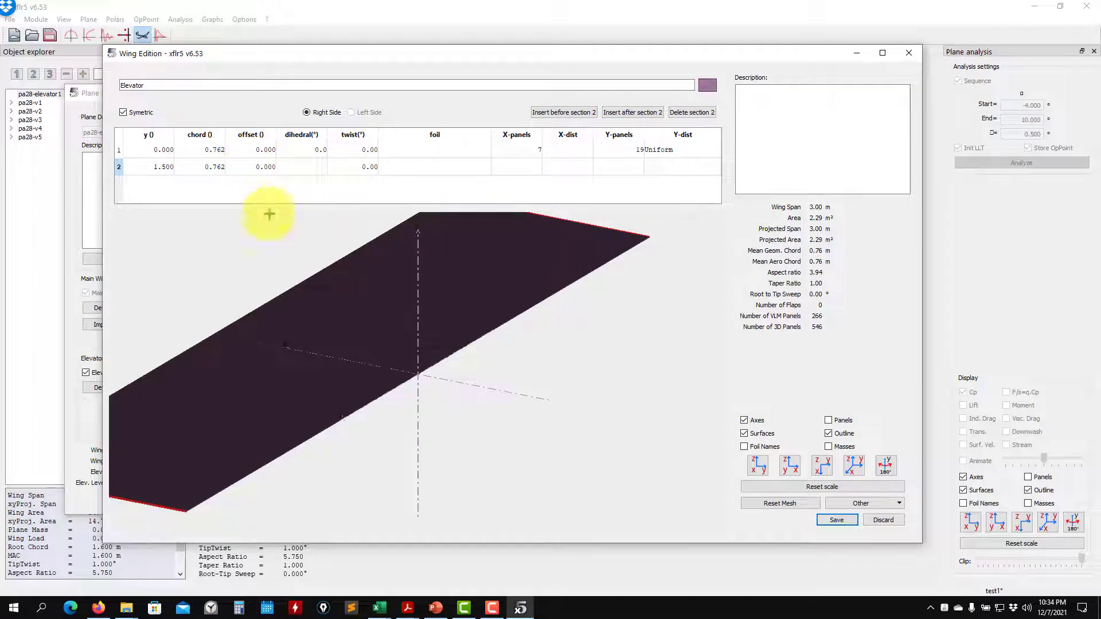
Step: Inspect the elevator's planform and save both the elevator definition and the edited plane
{"action": "left_click_drag", "start_coordinate": [358, 212], "coordinate": [538, 355]}
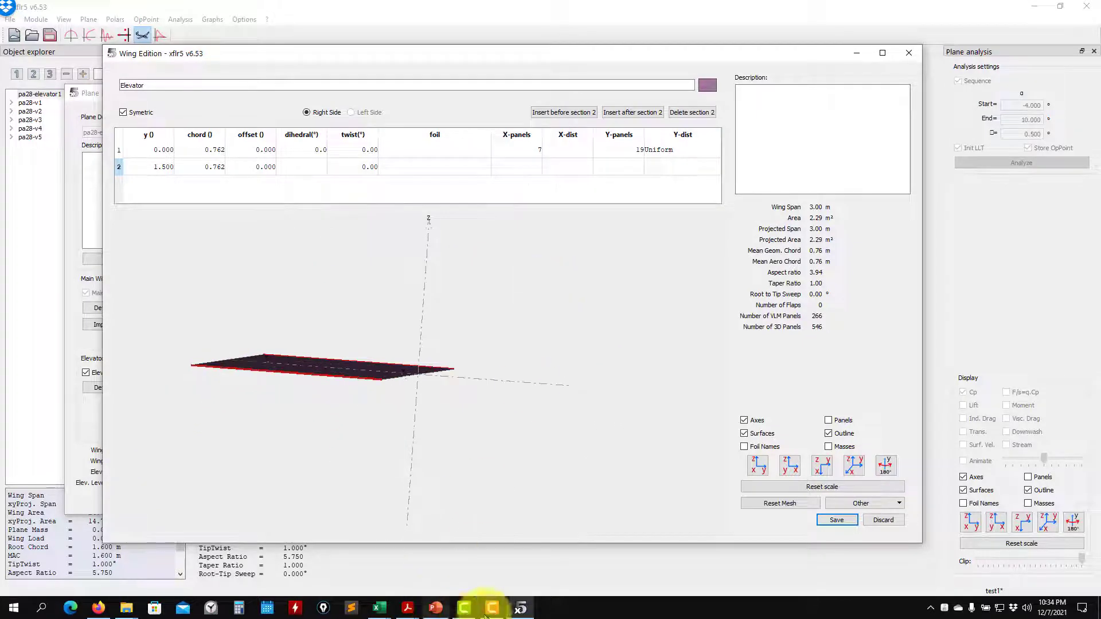
{"action": "mouse_move", "coordinate": [519, 408]}
{"action": "left_mouse_down"}
{"action": "mouse_move", "coordinate": [525, 440]}
{"action": "mouse_move", "coordinate": [509, 437]}
{"action": "mouse_move", "coordinate": [532, 423]}
{"action": "left_mouse_up"}
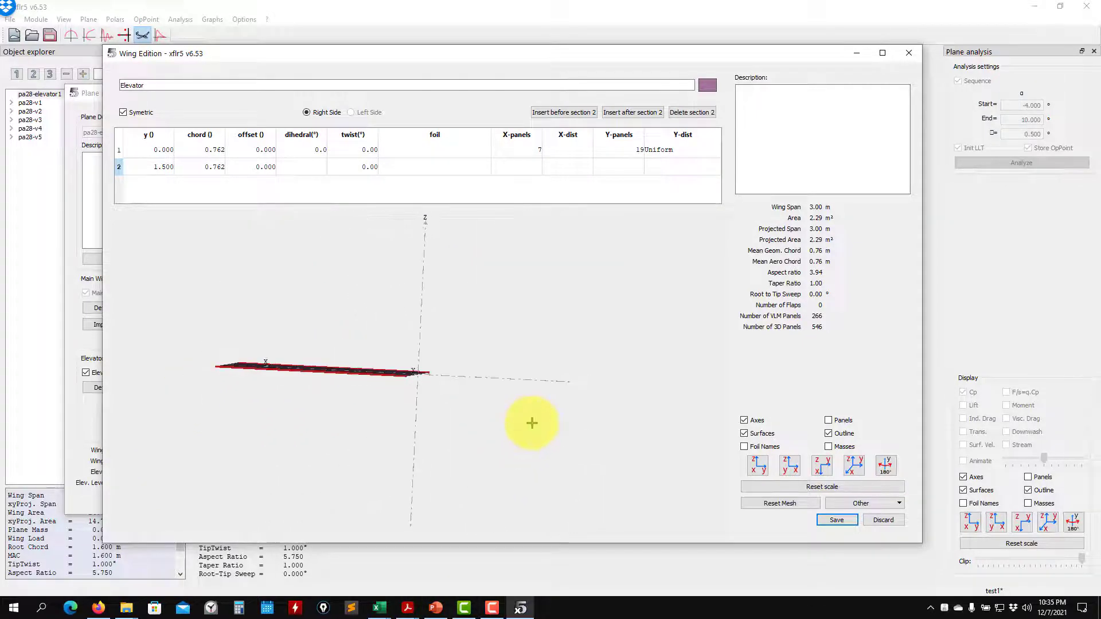
{"action": "left_click_drag", "start_coordinate": [453, 384], "coordinate": [507, 418]}
{"action": "left_click", "coordinate": [836, 519]}
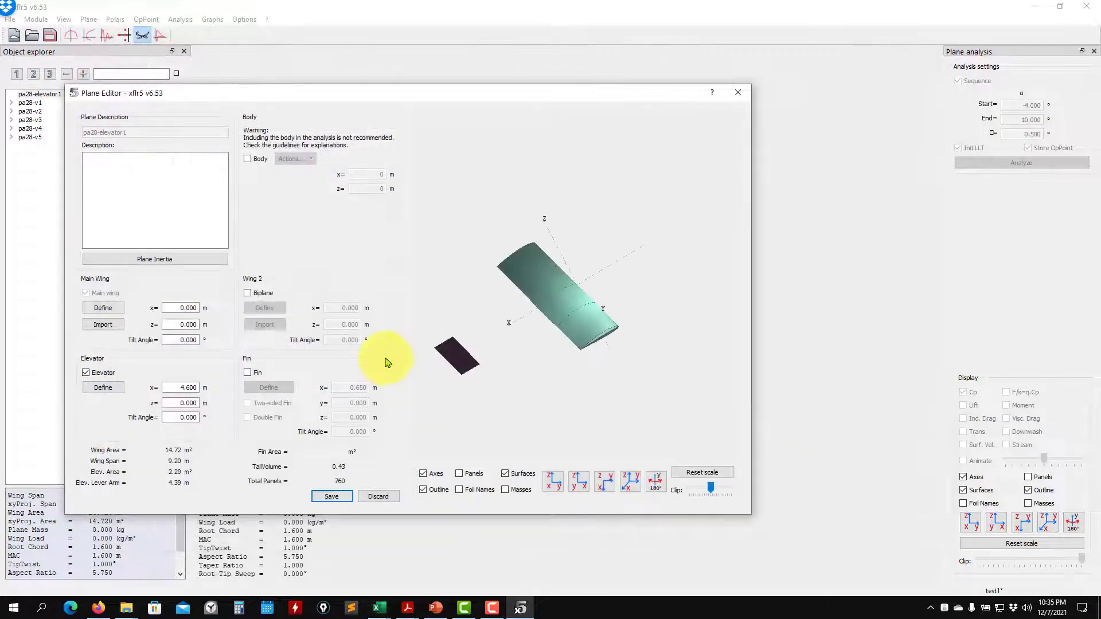
{"action": "left_click", "coordinate": [335, 497]}
{"action": "mouse_move", "coordinate": [405, 322]}
{"action": "left_mouse_down"}
{"action": "mouse_move", "coordinate": [425, 405]}
{"action": "mouse_move", "coordinate": [408, 315]}
{"action": "mouse_move", "coordinate": [423, 167]}
{"action": "mouse_move", "coordinate": [436, 378]}
{"action": "mouse_move", "coordinate": [393, 320]}
{"action": "left_mouse_up"}
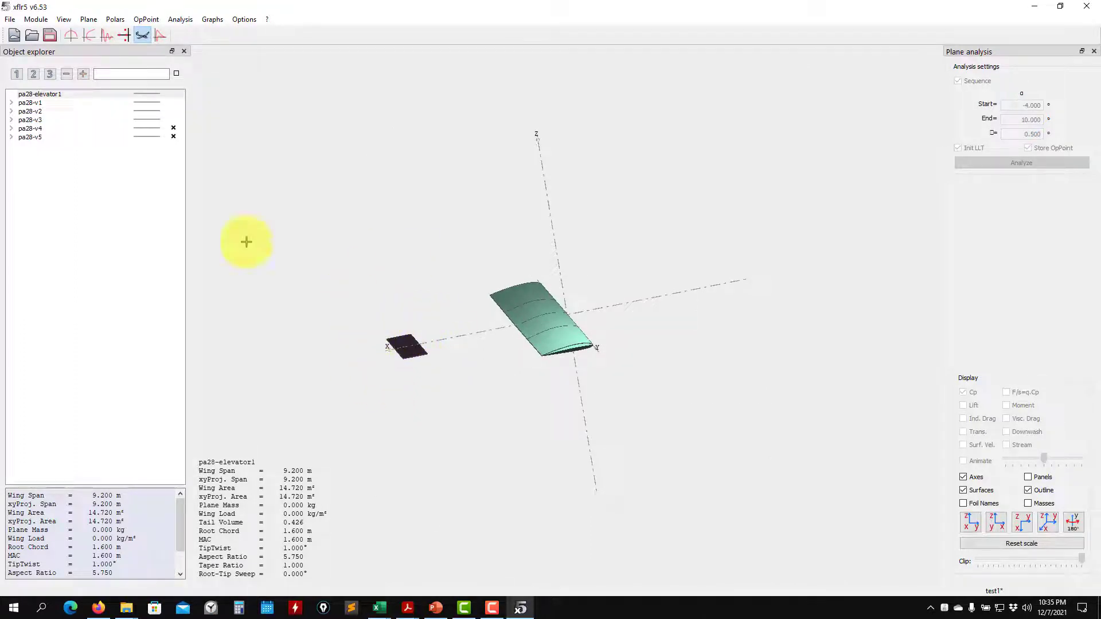
{"action": "left_click", "coordinate": [12, 138]}
{"action": "left_click", "coordinate": [11, 138]}
{"action": "left_click", "coordinate": [12, 137]}
{"action": "left_click", "coordinate": [11, 137]}
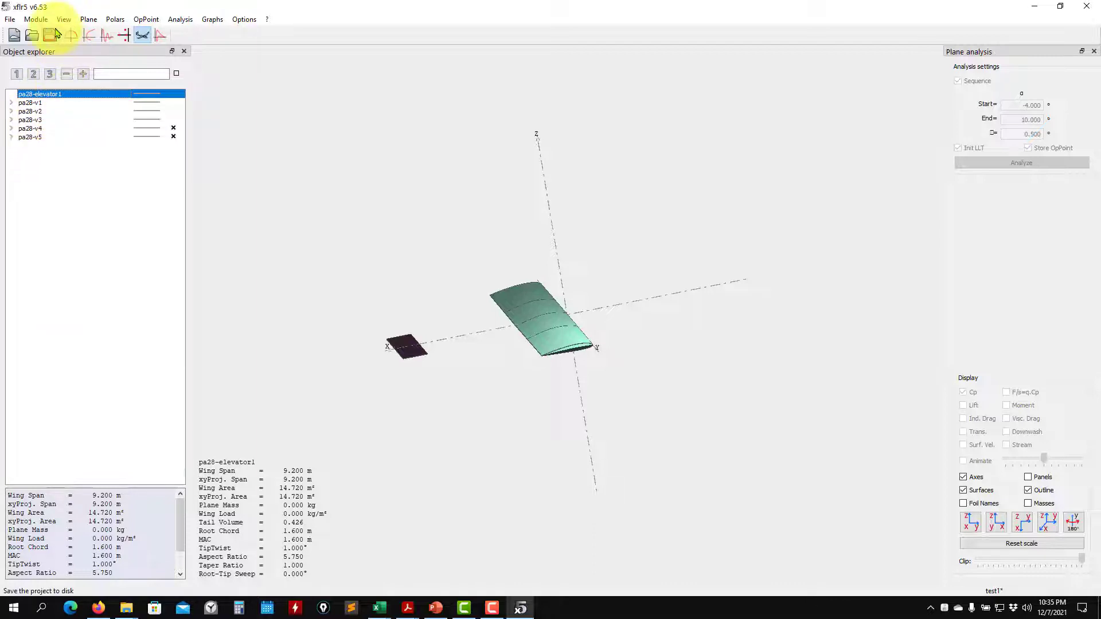
Step: Switch to XFoil Direct Analysis and create a NACA 0012 foil with 100 panels
{"action": "left_click", "coordinate": [36, 20]}
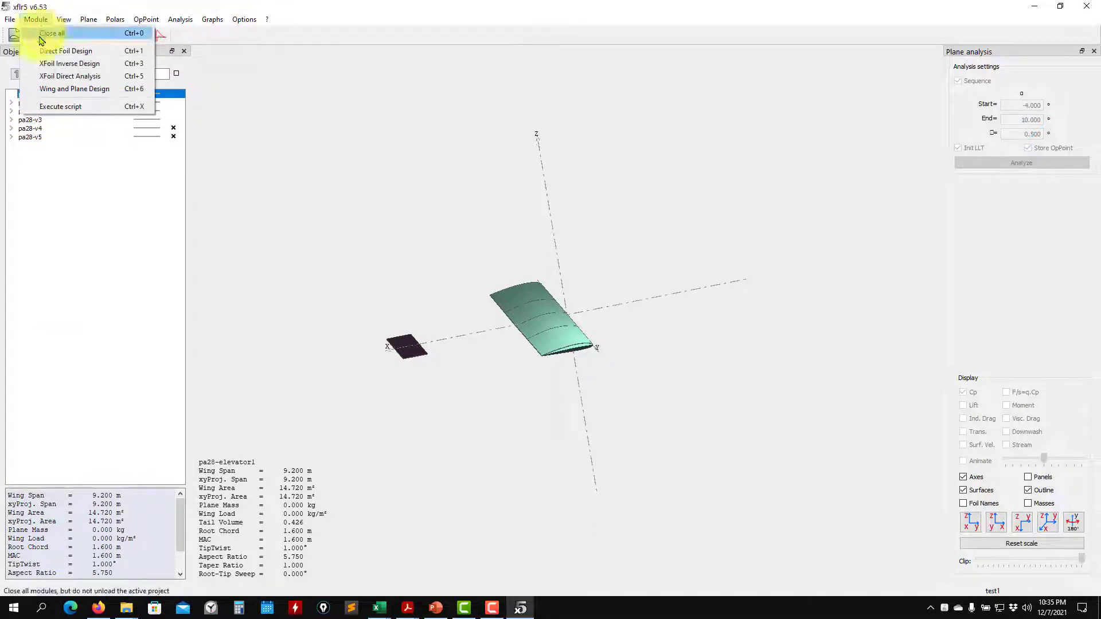
{"action": "left_click", "coordinate": [68, 77]}
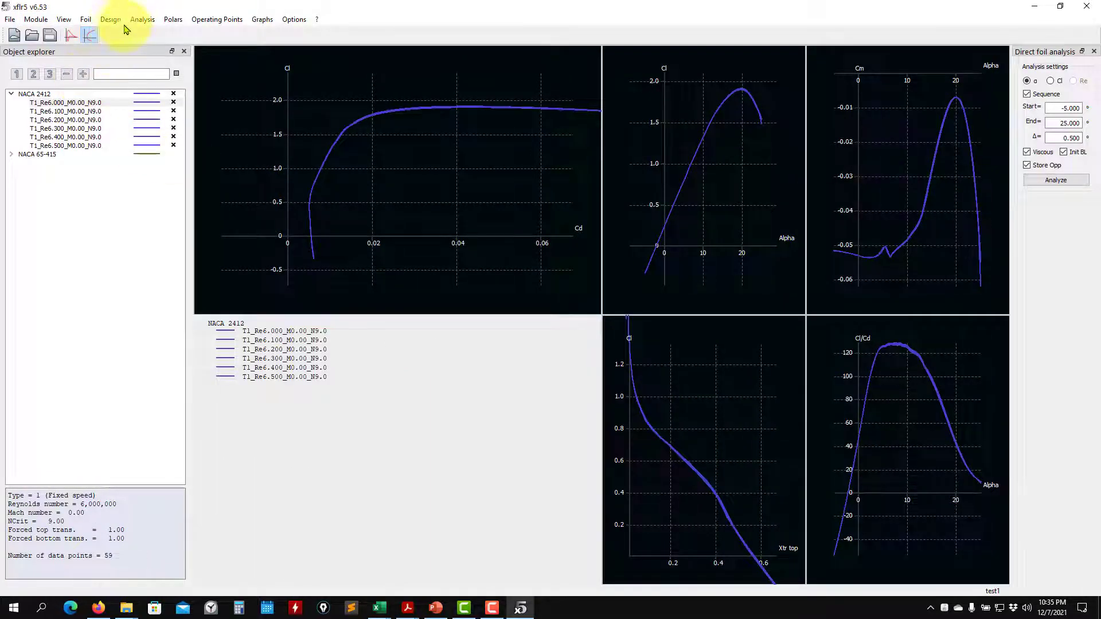
{"action": "left_click", "coordinate": [117, 21]}
{"action": "left_click", "coordinate": [132, 164]}
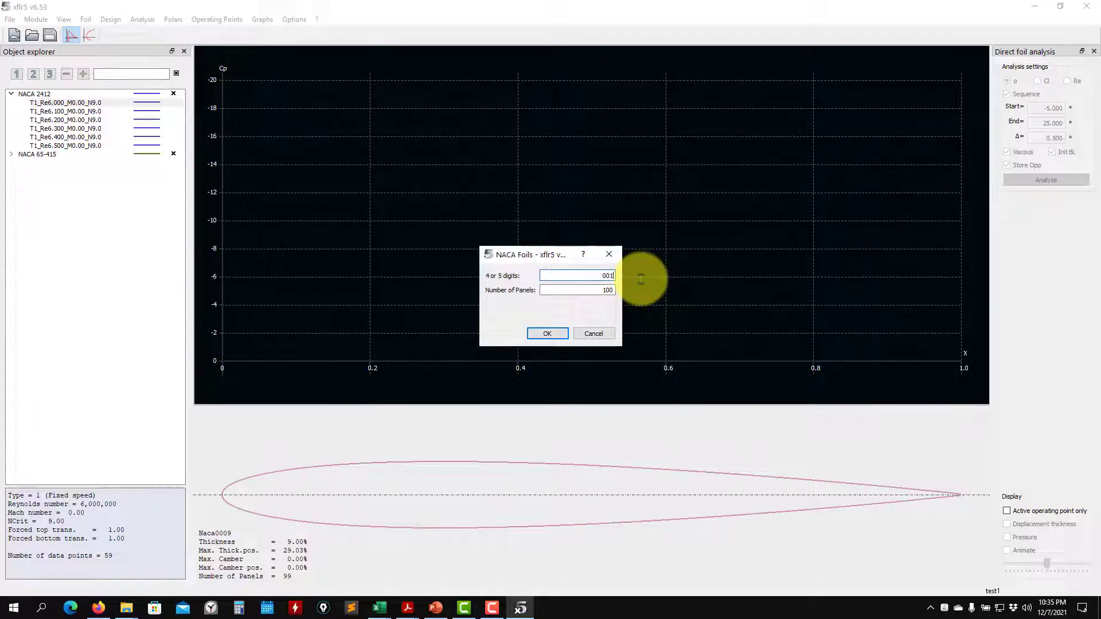
{"action": "left_click", "coordinate": [547, 333]}
{"action": "left_click", "coordinate": [516, 374]}
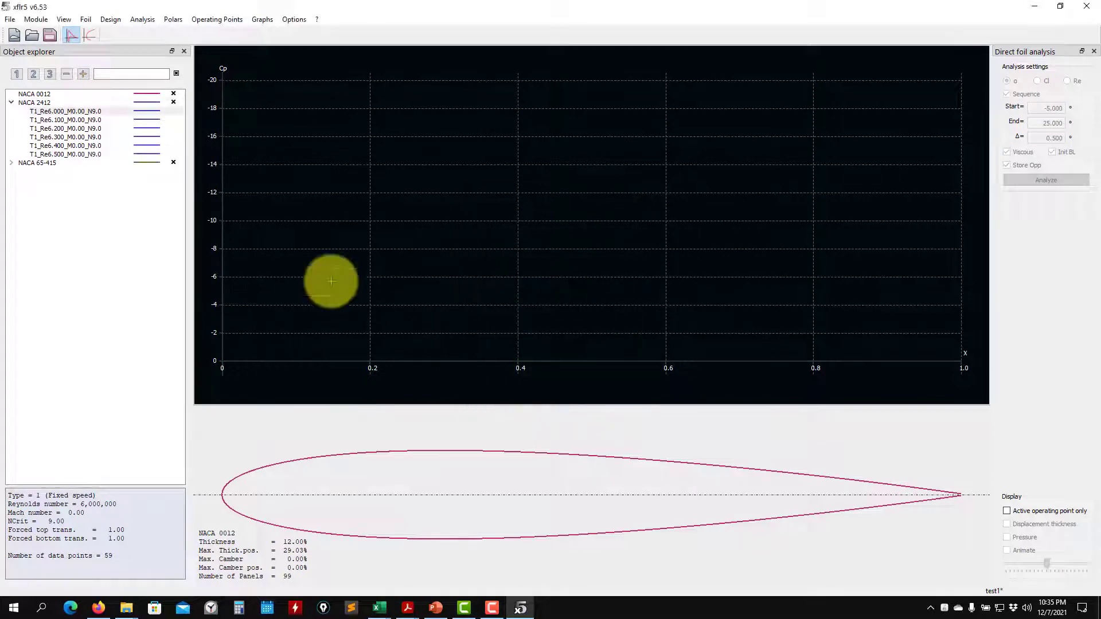
Step: Define a Type 1 analysis of NACA 0012 at Reynolds 1000000 and run it from -5° to 25° in 0.5° increments
{"action": "left_click", "coordinate": [12, 101]}
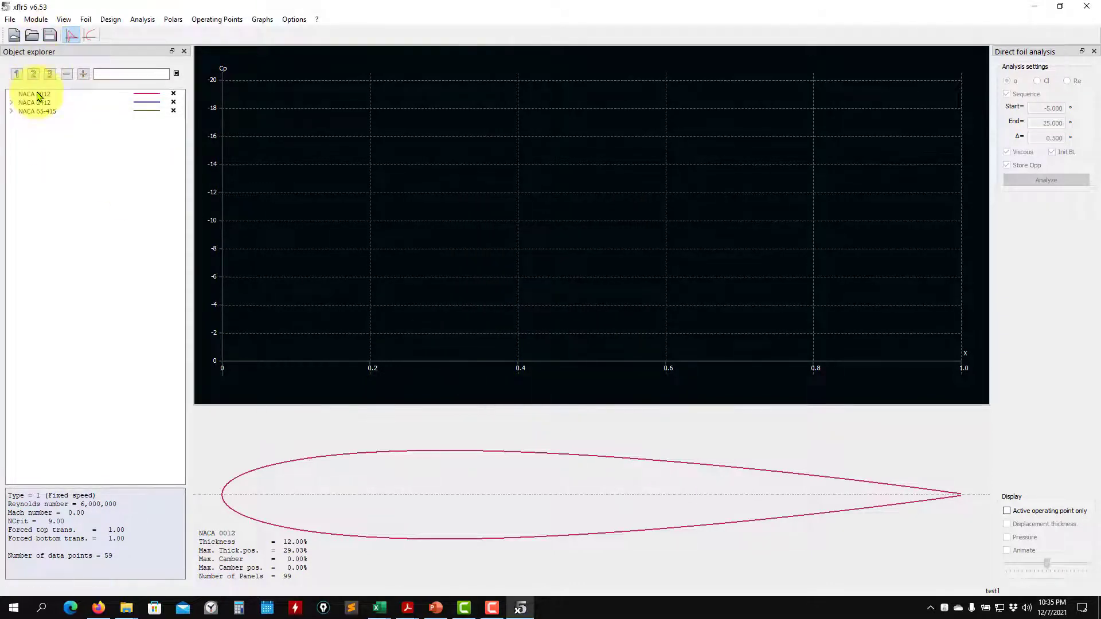
{"action": "left_click", "coordinate": [35, 94]}
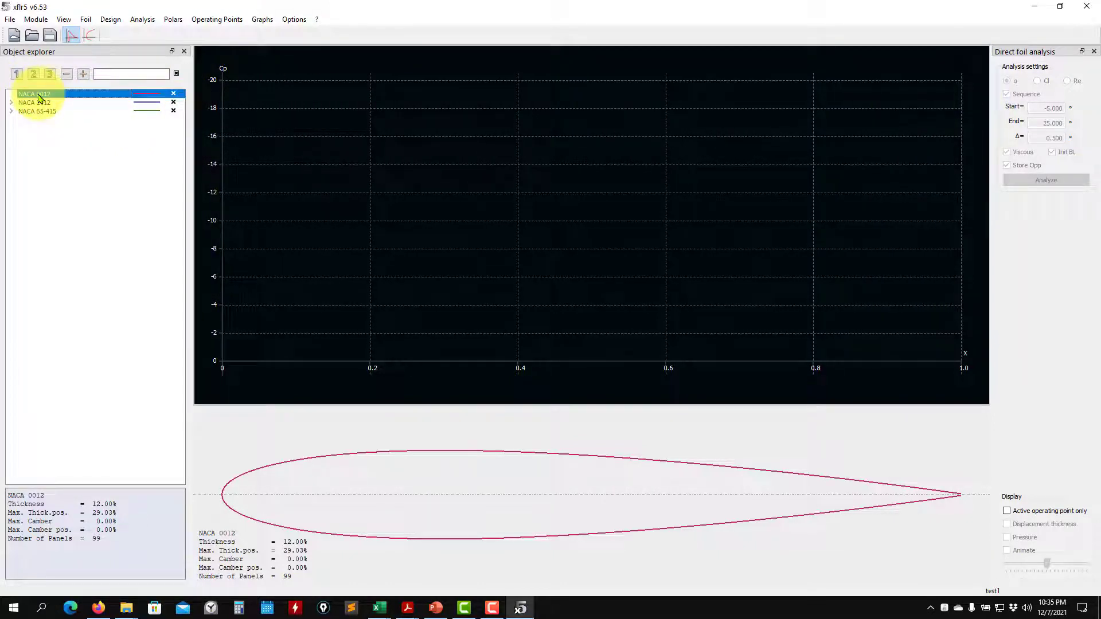
{"action": "left_click", "coordinate": [142, 20]}
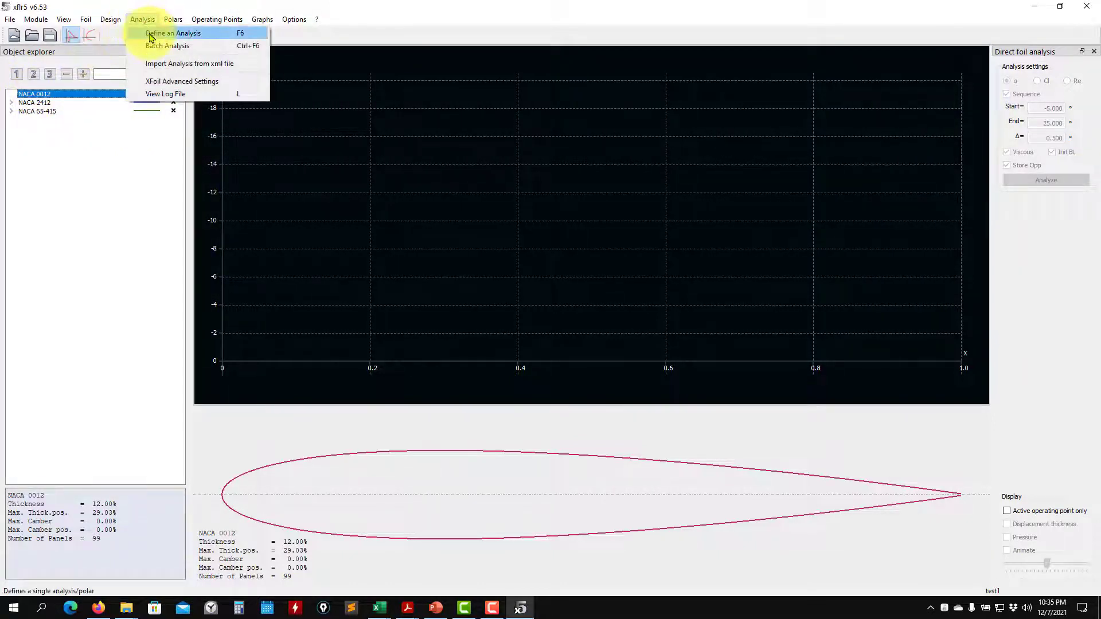
{"action": "left_click", "coordinate": [159, 33]}
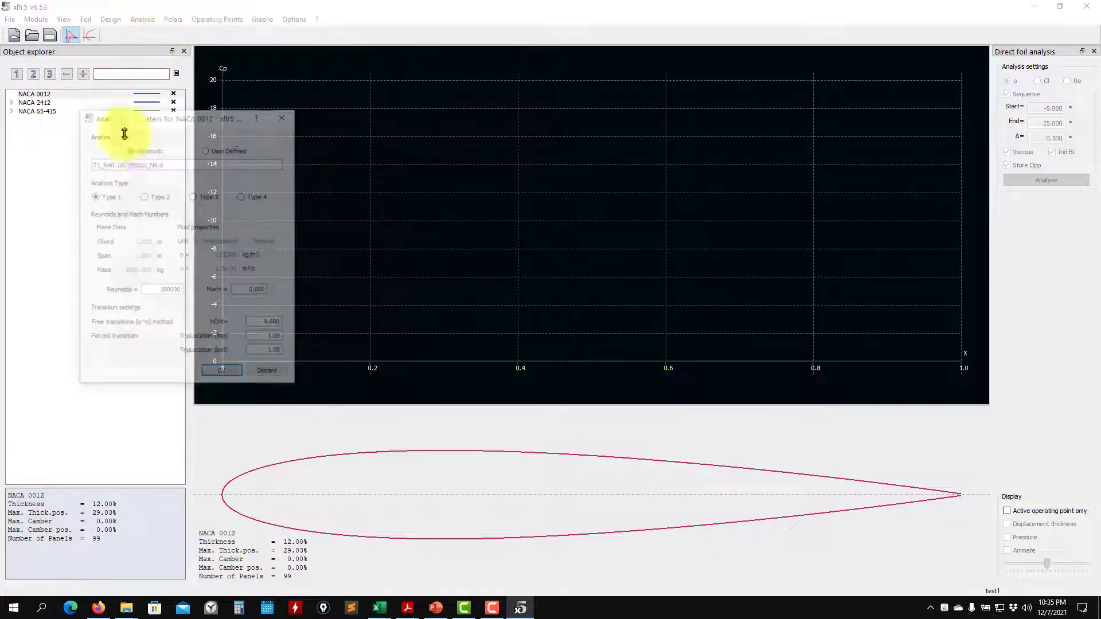
{"action": "double_click", "coordinate": [158, 290]}
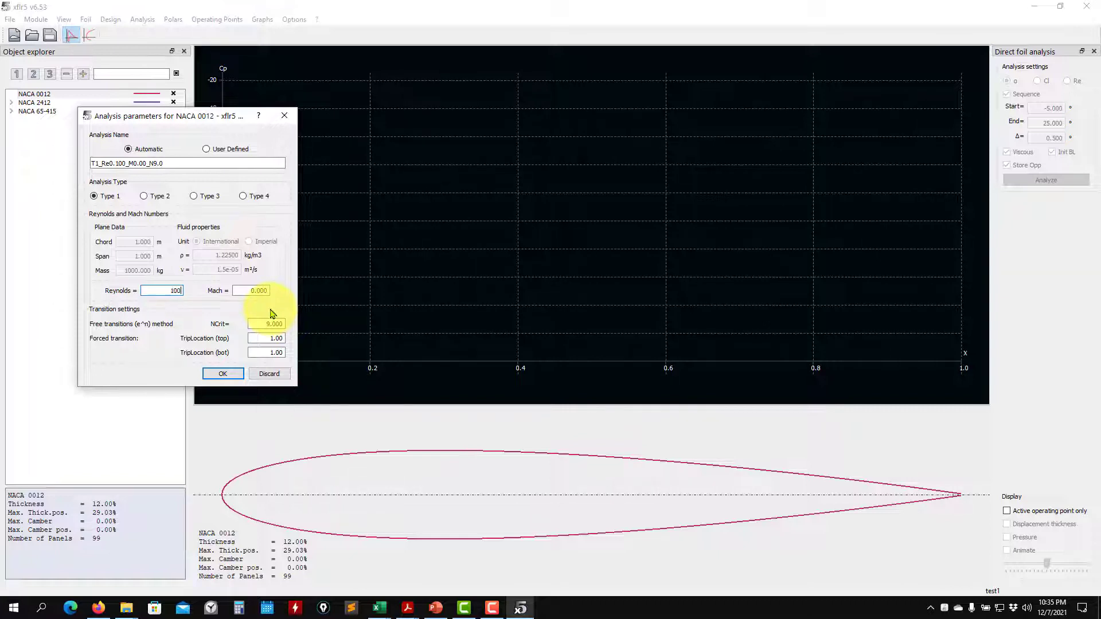
{"action": "type", "text": "1000000"}
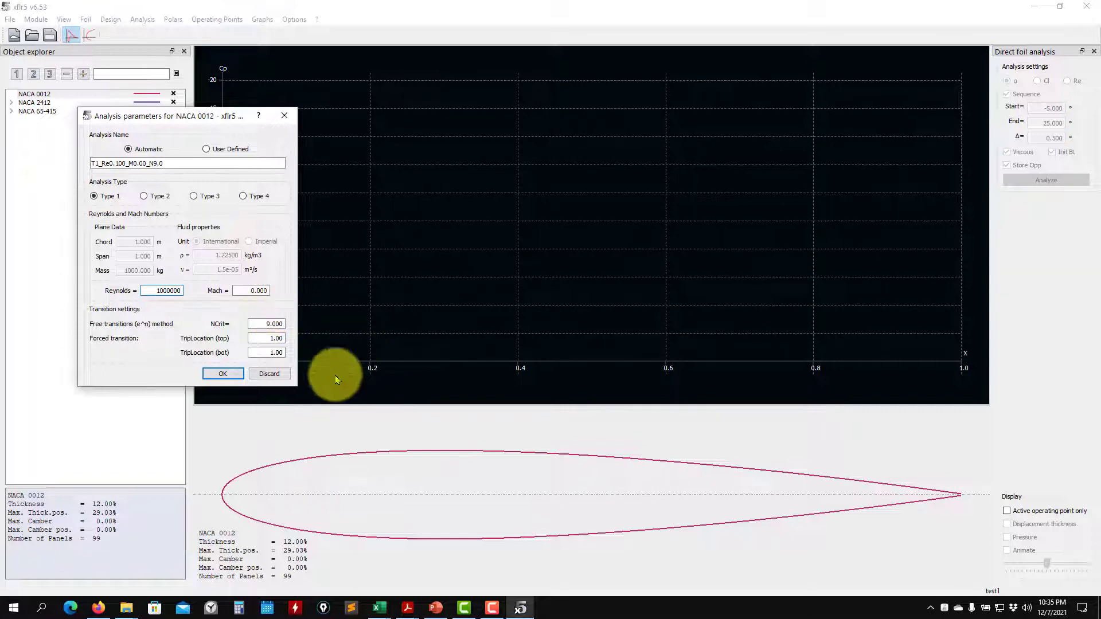
{"action": "left_click", "coordinate": [222, 373]}
{"action": "left_click", "coordinate": [1040, 182]}
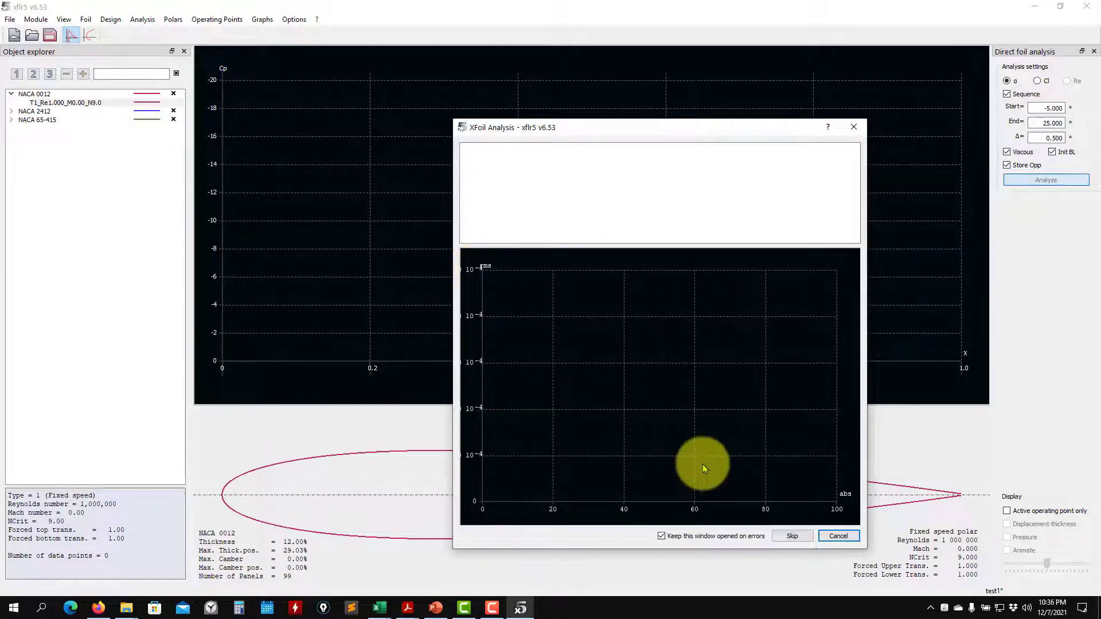
{"action": "left_click", "coordinate": [853, 127]}
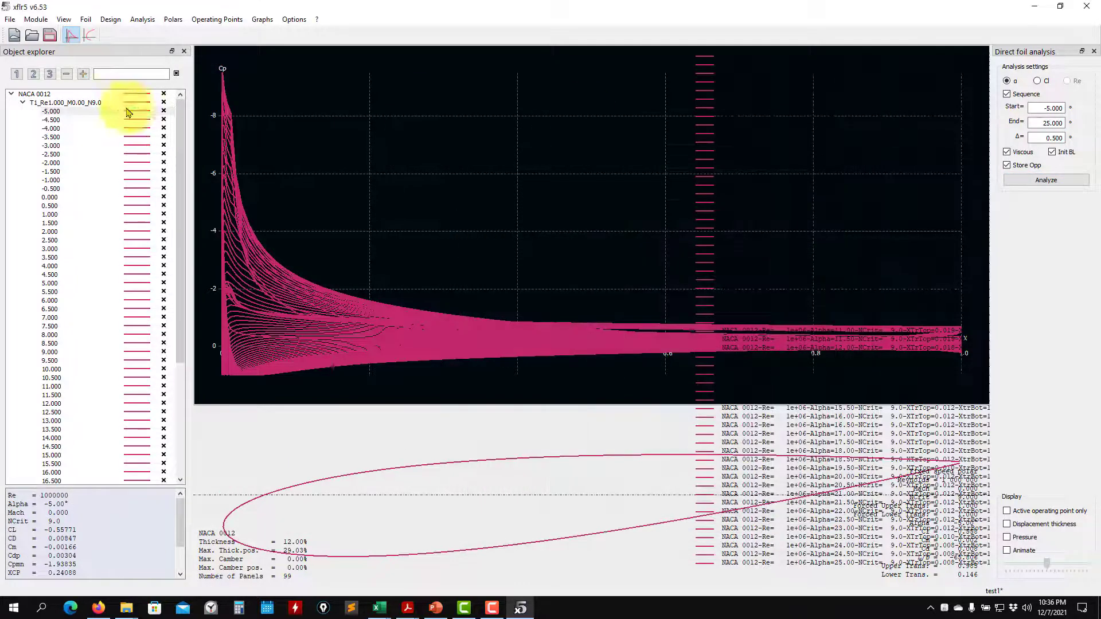
Step: Display the foils' polar graphs and save the project
{"action": "left_click", "coordinate": [22, 103]}
{"action": "left_click", "coordinate": [89, 35]}
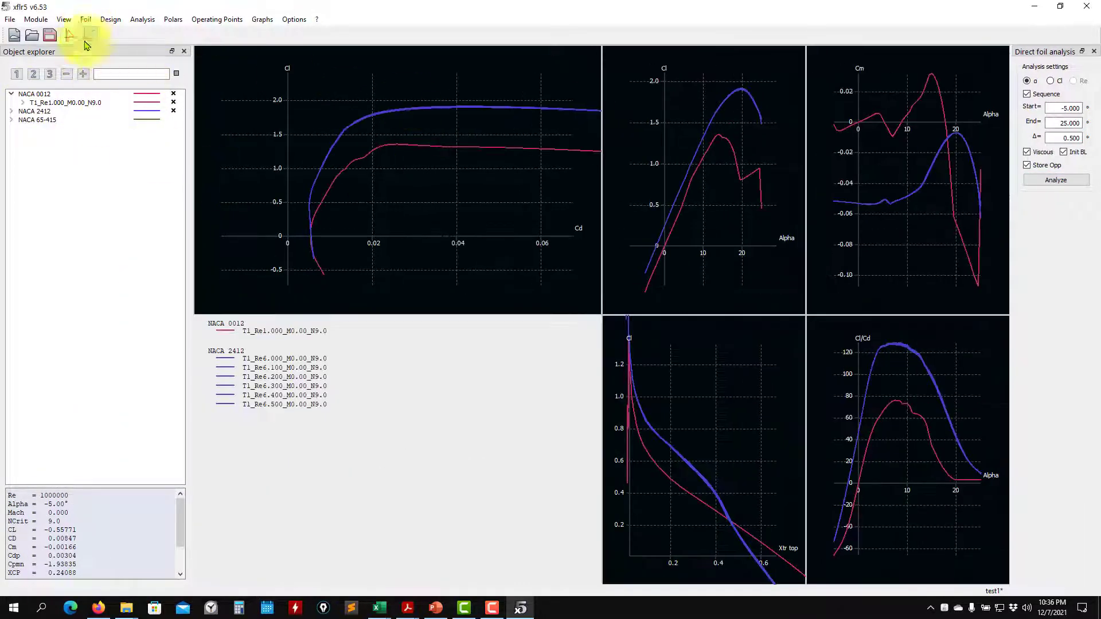
{"action": "left_click", "coordinate": [52, 35]}
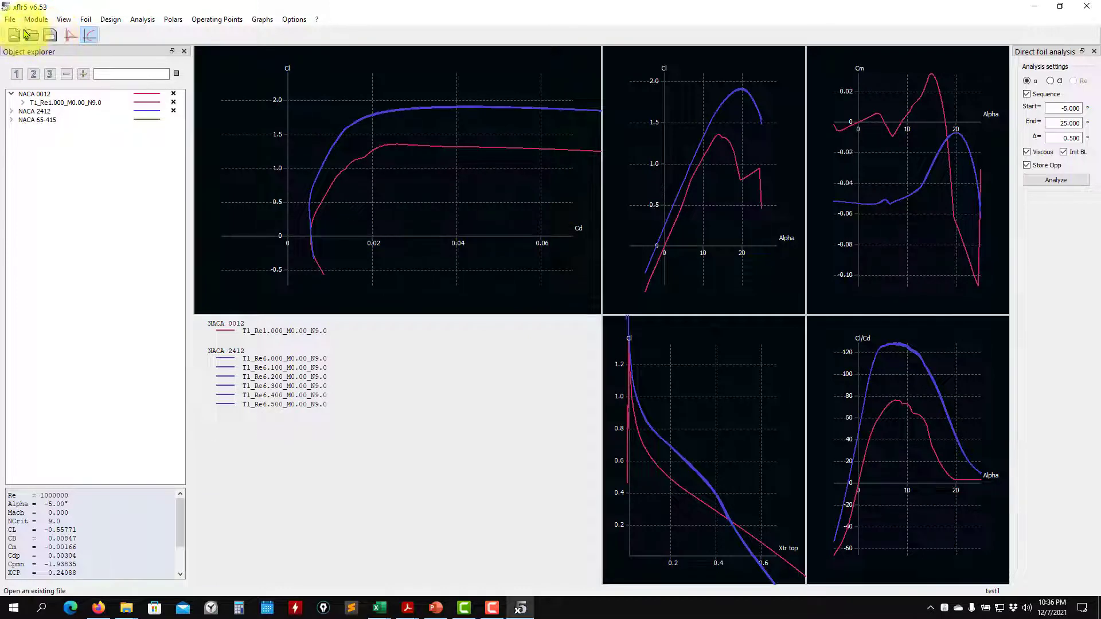
Step: In Wing and Plane Design, assign the NACA 0012 foil to both sections of pa28-elevator1's elevator and save the project
{"action": "left_click", "coordinate": [36, 19]}
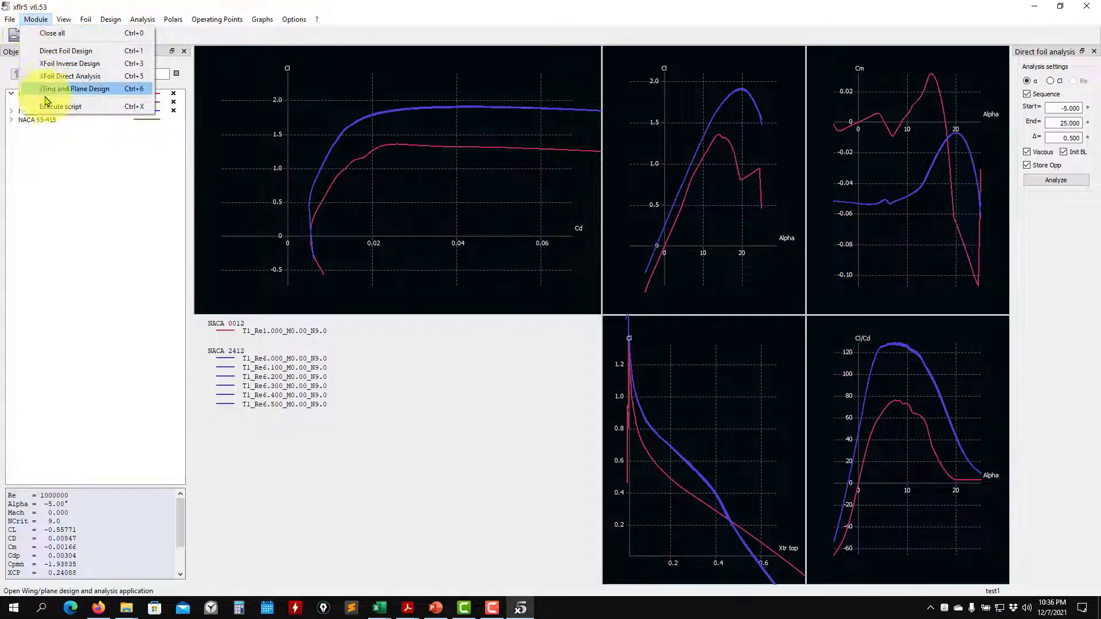
{"action": "left_click", "coordinate": [82, 92]}
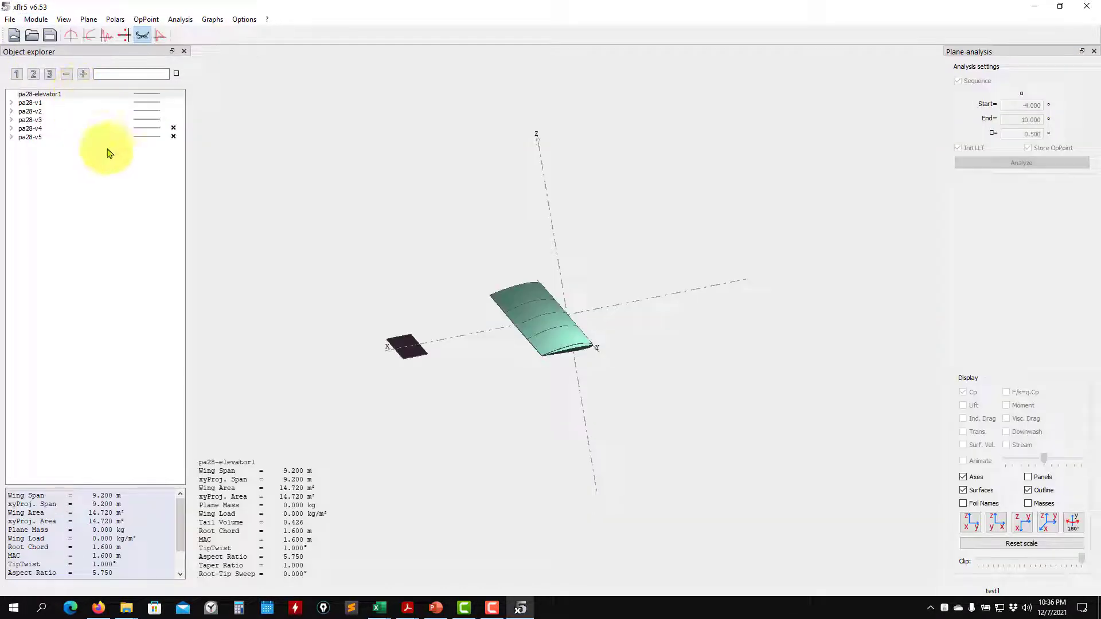
{"action": "left_click", "coordinate": [44, 96]}
{"action": "right_click", "coordinate": [49, 98]}
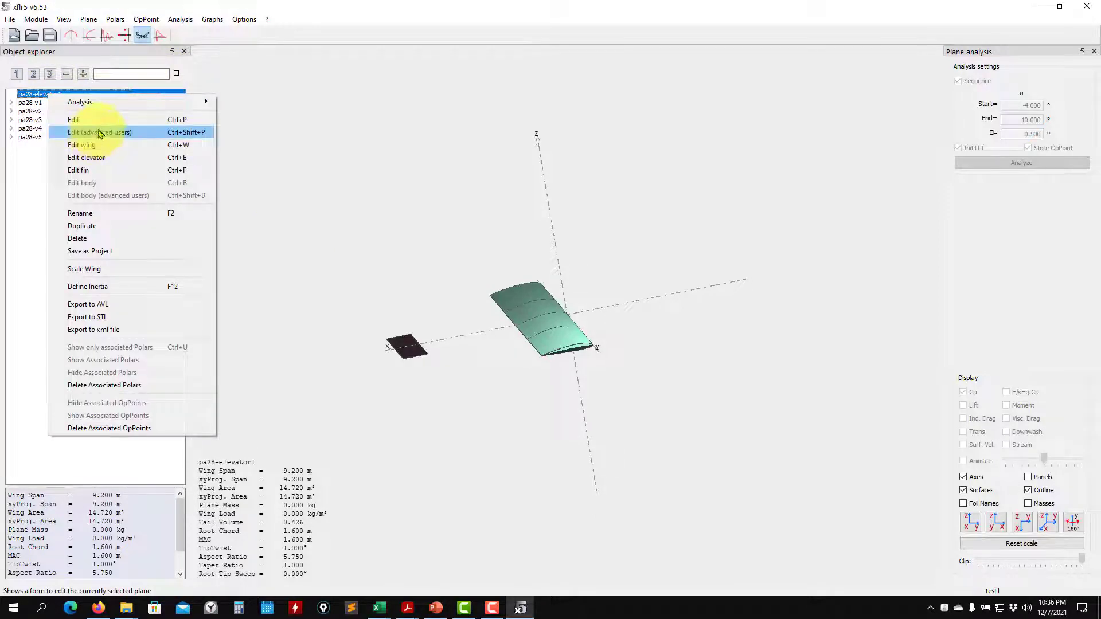
{"action": "left_click", "coordinate": [93, 158]}
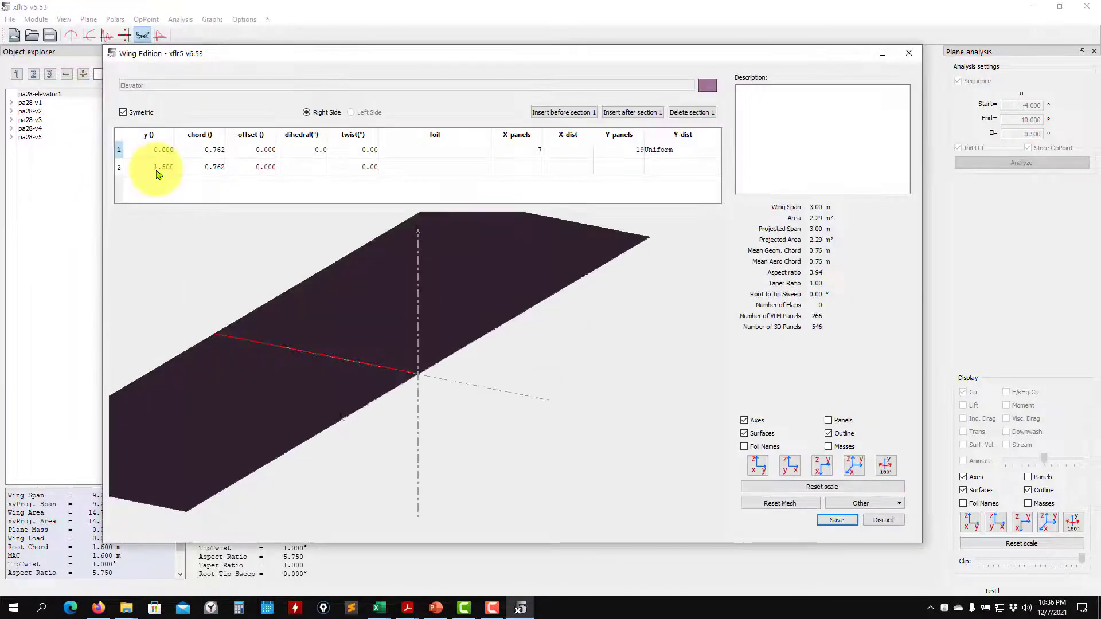
{"action": "left_click", "coordinate": [441, 150]}
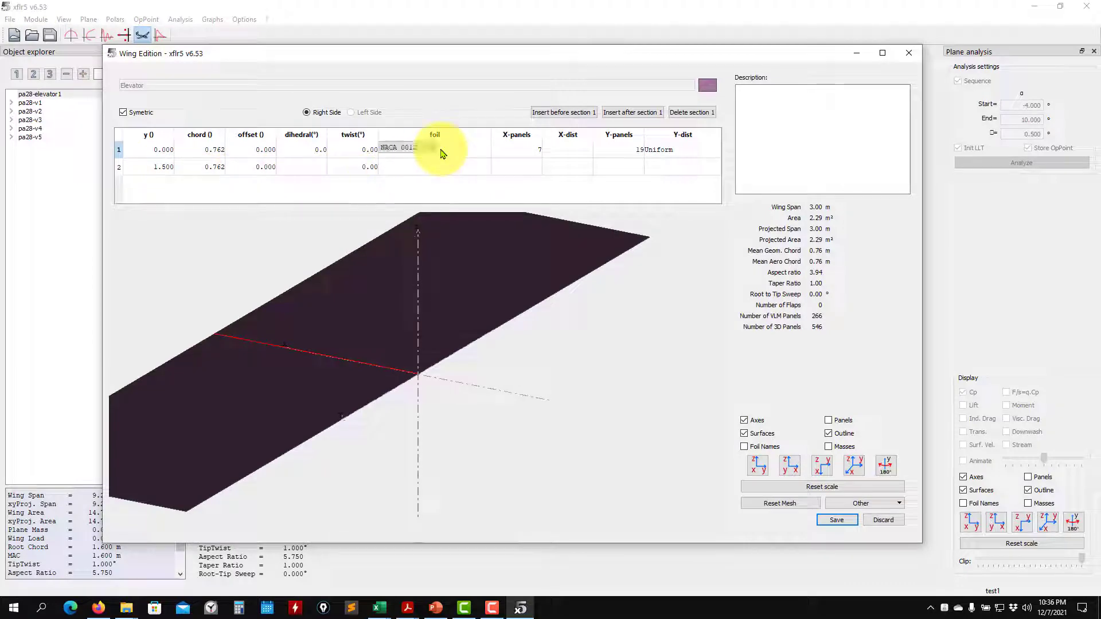
{"action": "left_click", "coordinate": [419, 168]}
{"action": "left_click_drag", "start_coordinate": [427, 246], "coordinate": [551, 312]}
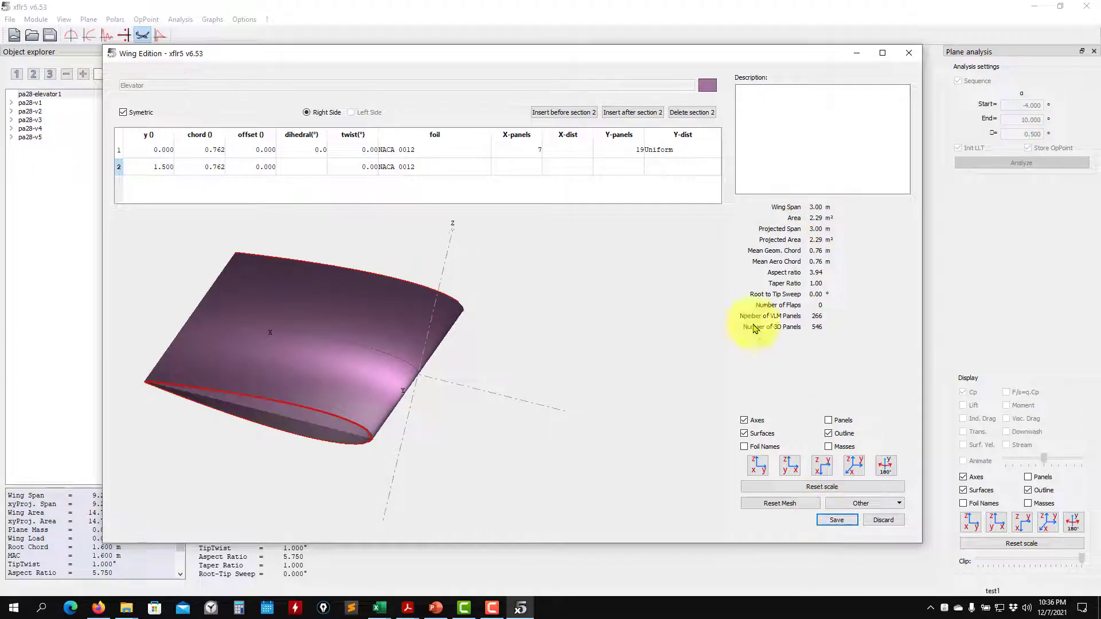
{"action": "left_click", "coordinate": [836, 520]}
{"action": "left_click_drag", "start_coordinate": [593, 395], "coordinate": [478, 329]}
{"action": "left_click", "coordinate": [49, 34]}
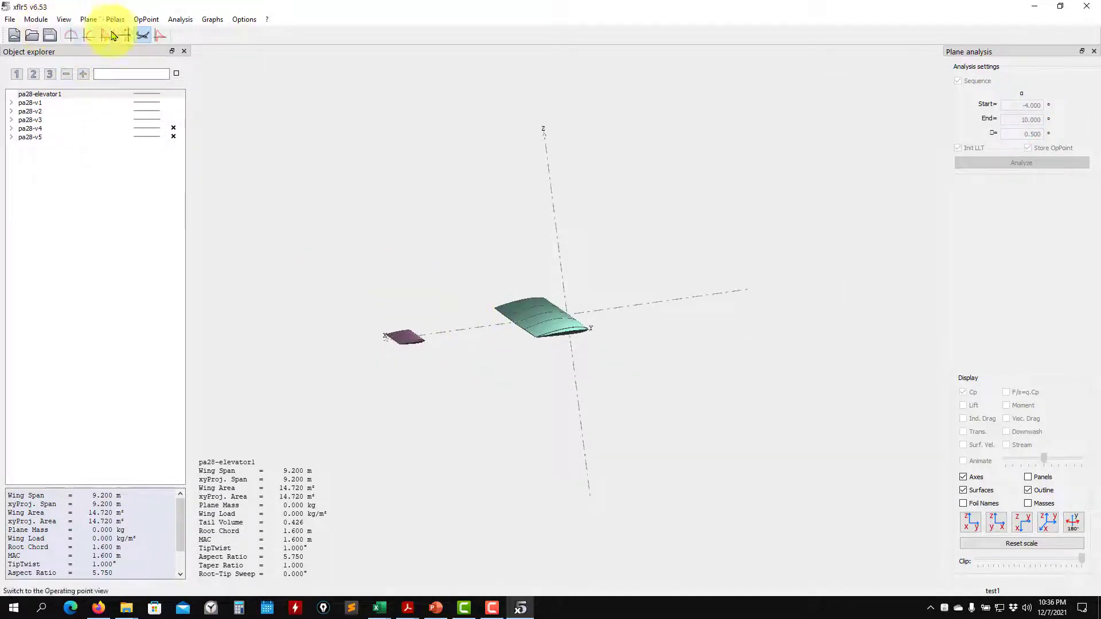
Step: Define a Type 1 fixed-speed analysis at 60 m/s for pa28-elevator1 and run it from -4° to 10° in 0.5° increments
{"action": "left_click", "coordinate": [180, 20]}
{"action": "left_click", "coordinate": [188, 35]}
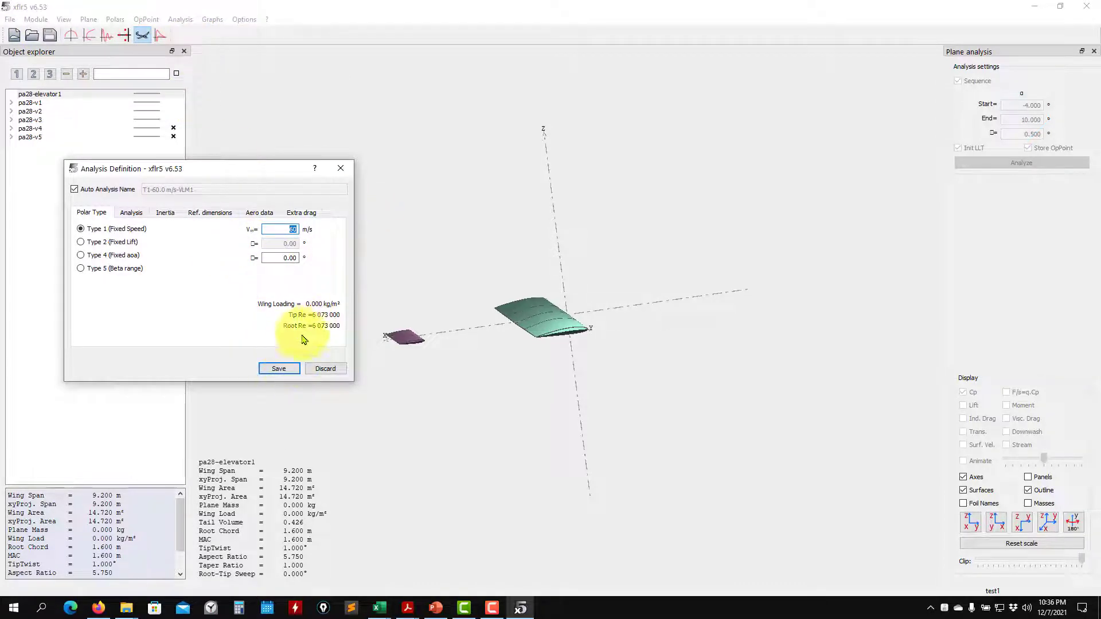
{"action": "left_click", "coordinate": [280, 369]}
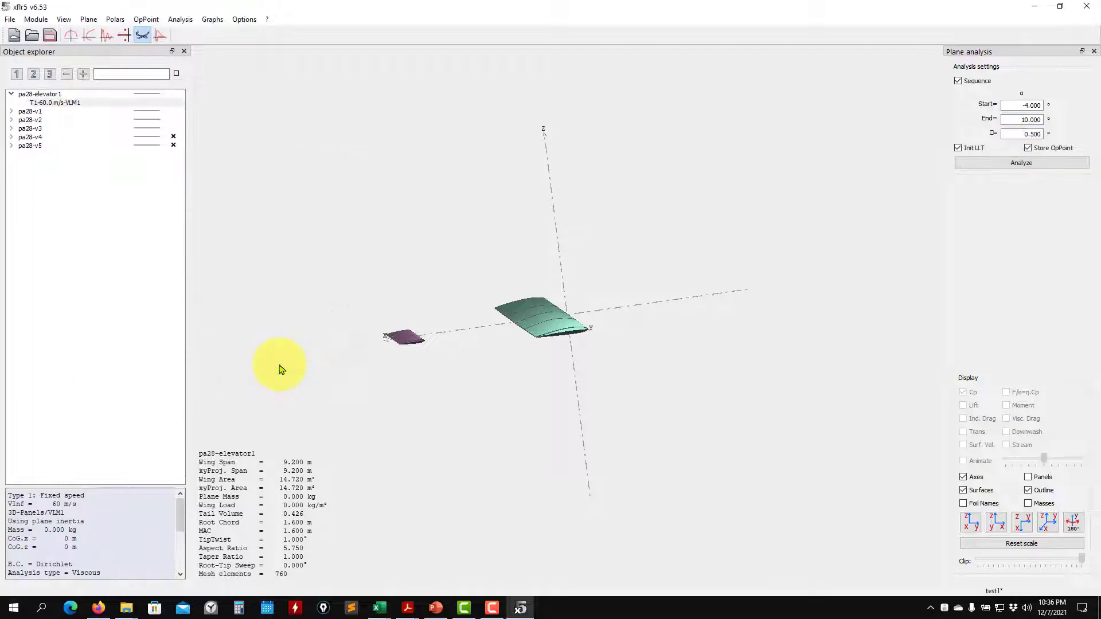
{"action": "left_click", "coordinate": [1025, 161]}
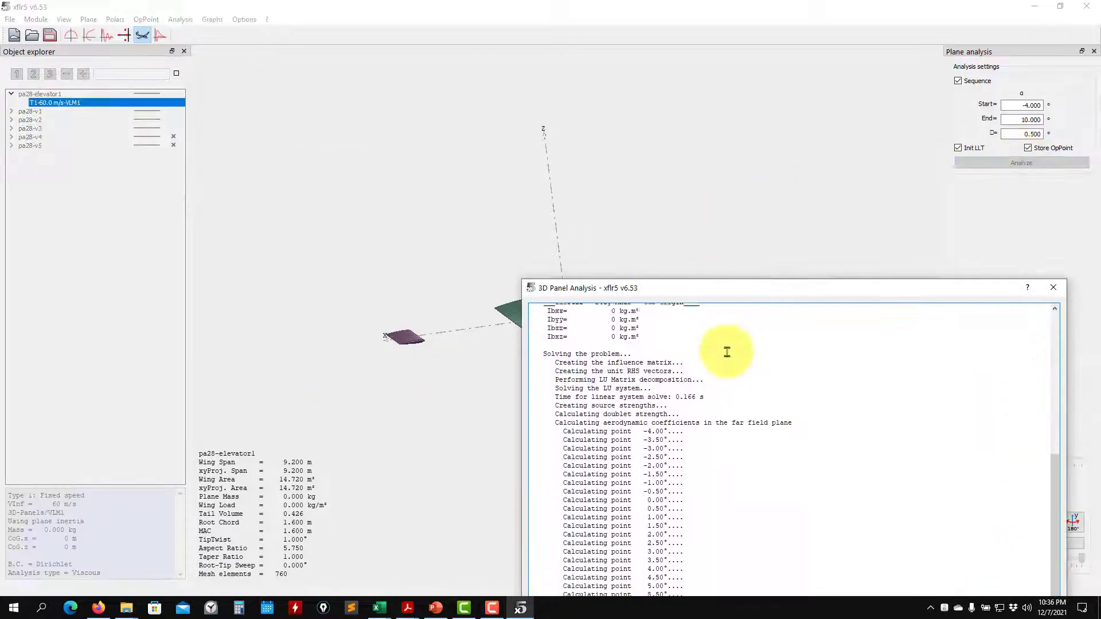
{"action": "left_click_drag", "start_coordinate": [843, 291], "coordinate": [714, 185]}
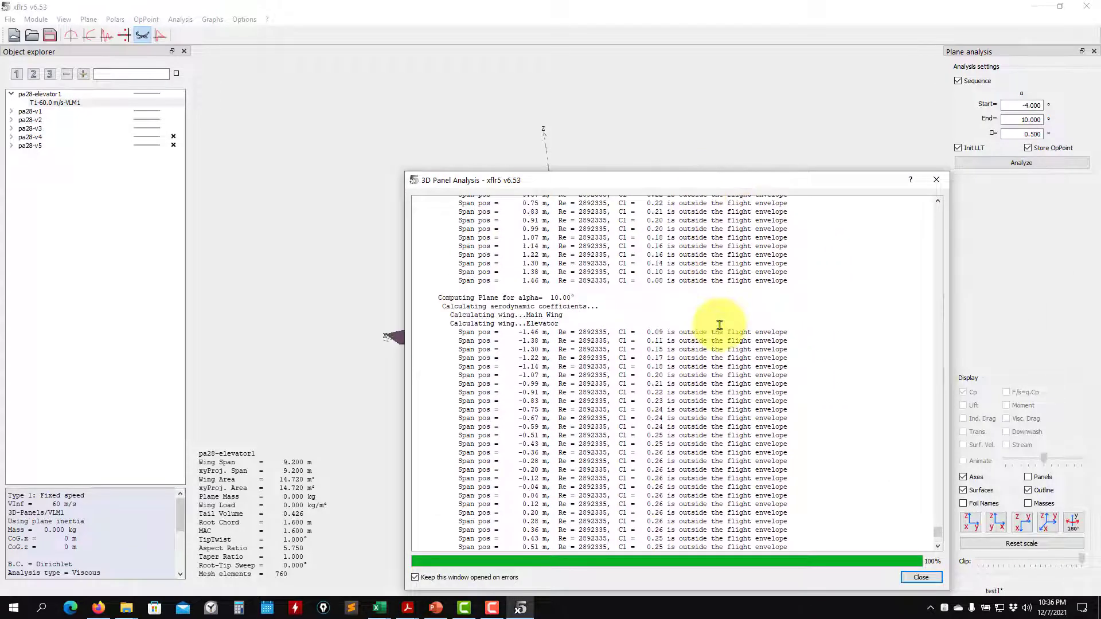
{"action": "left_click", "coordinate": [921, 577]}
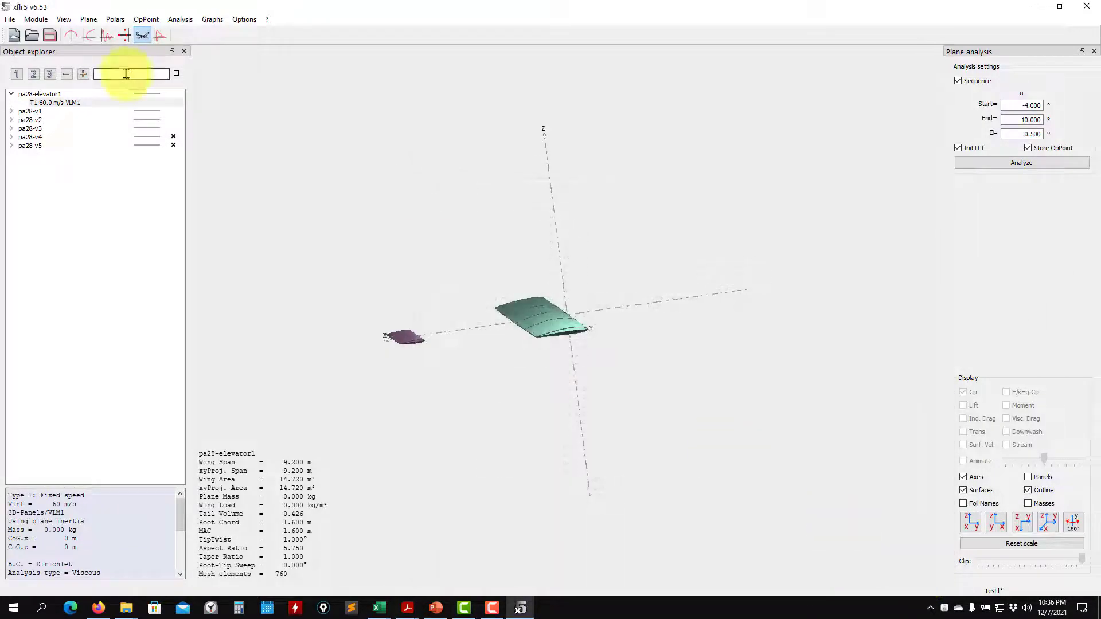
Step: Delete the 60 m/s fixed-speed analysis of pa28-elevator1 and save the project
{"action": "right_click", "coordinate": [47, 104]}
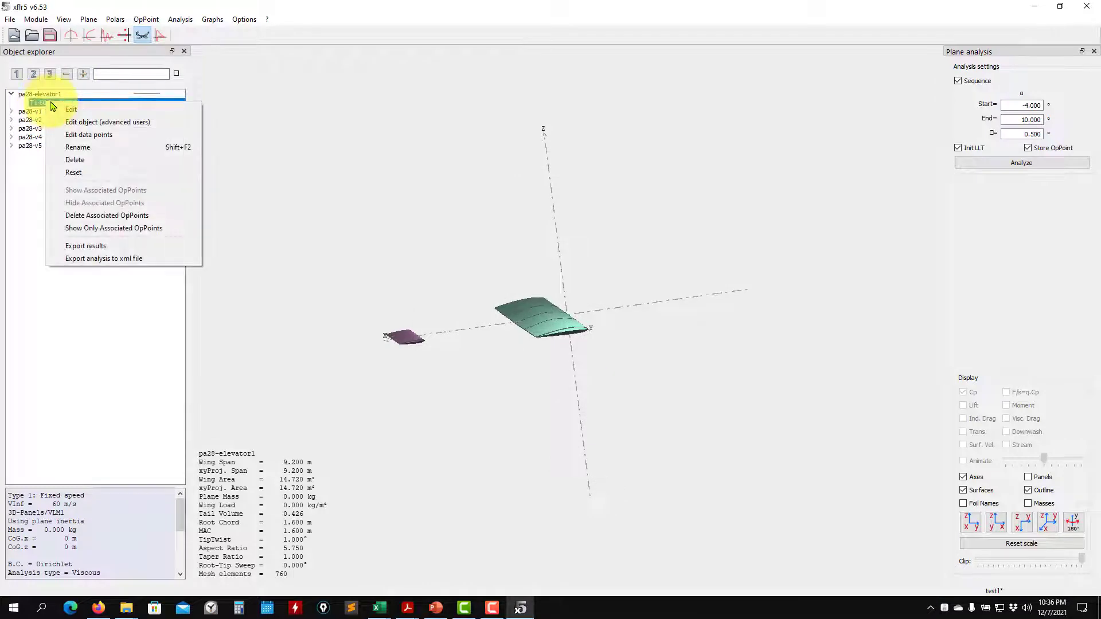
{"action": "left_click", "coordinate": [81, 166]}
{"action": "left_click", "coordinate": [518, 321]}
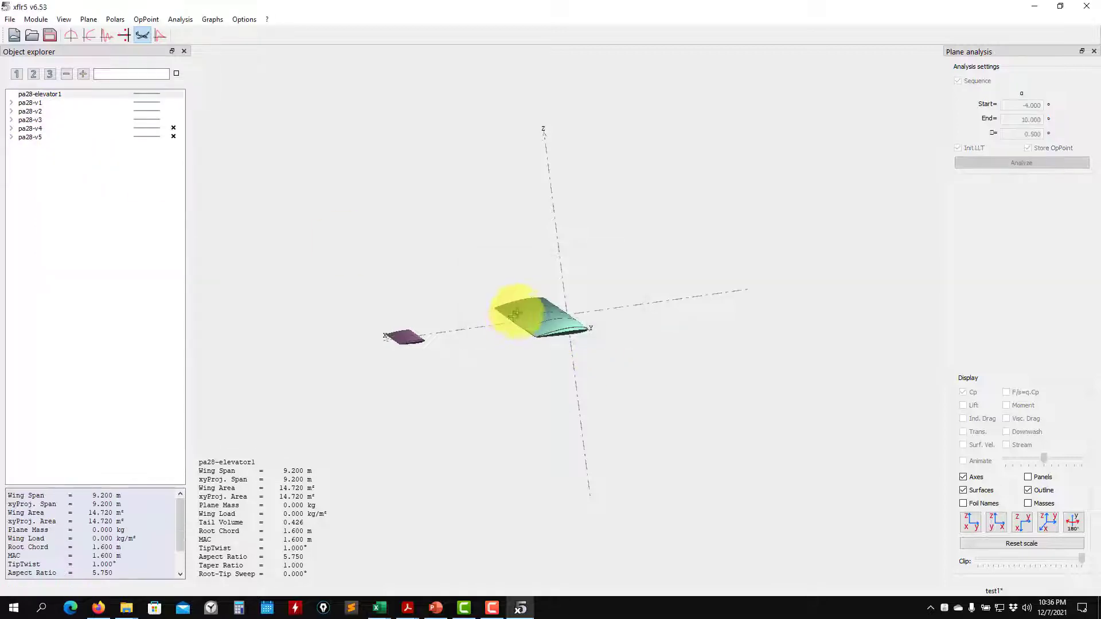
{"action": "left_click", "coordinate": [50, 35]}
Step: Examine the elevator's placement behind the main wing of pa28-elevator1 from several viewing angles
{"action": "left_click_drag", "start_coordinate": [502, 315], "coordinate": [496, 344]}
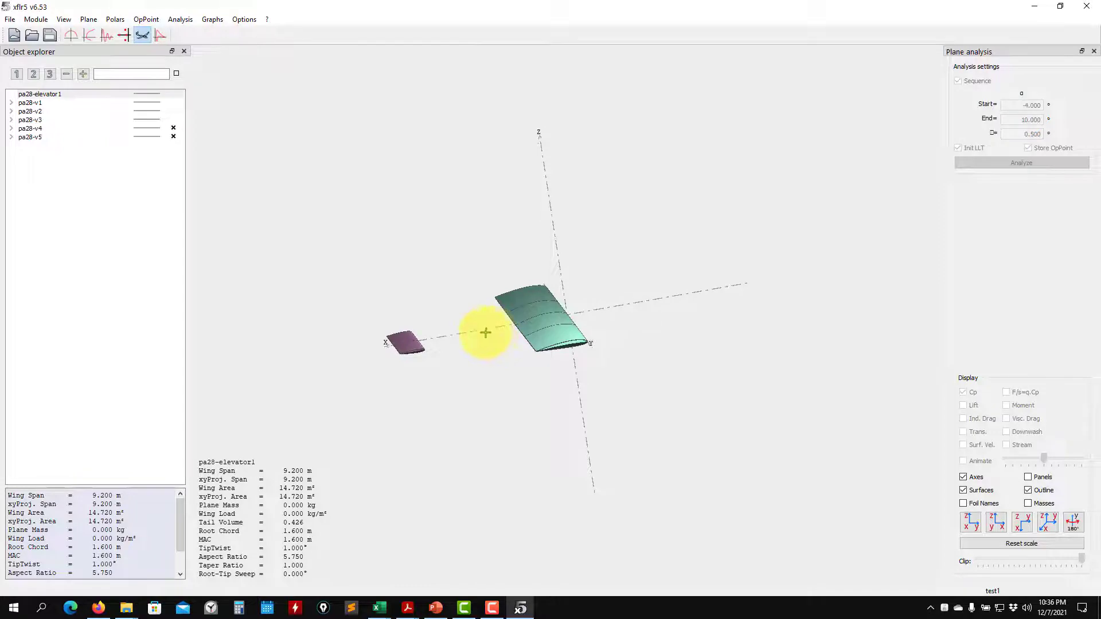
{"action": "left_click_drag", "start_coordinate": [477, 350], "coordinate": [725, 357]}
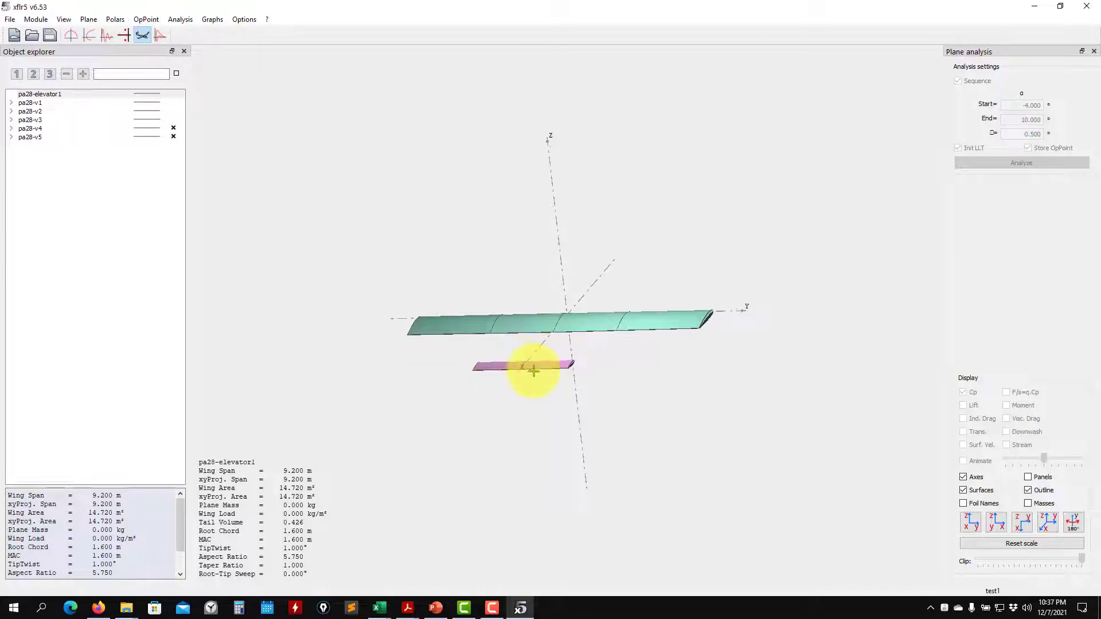
{"action": "left_click_drag", "start_coordinate": [565, 369], "coordinate": [479, 346]}
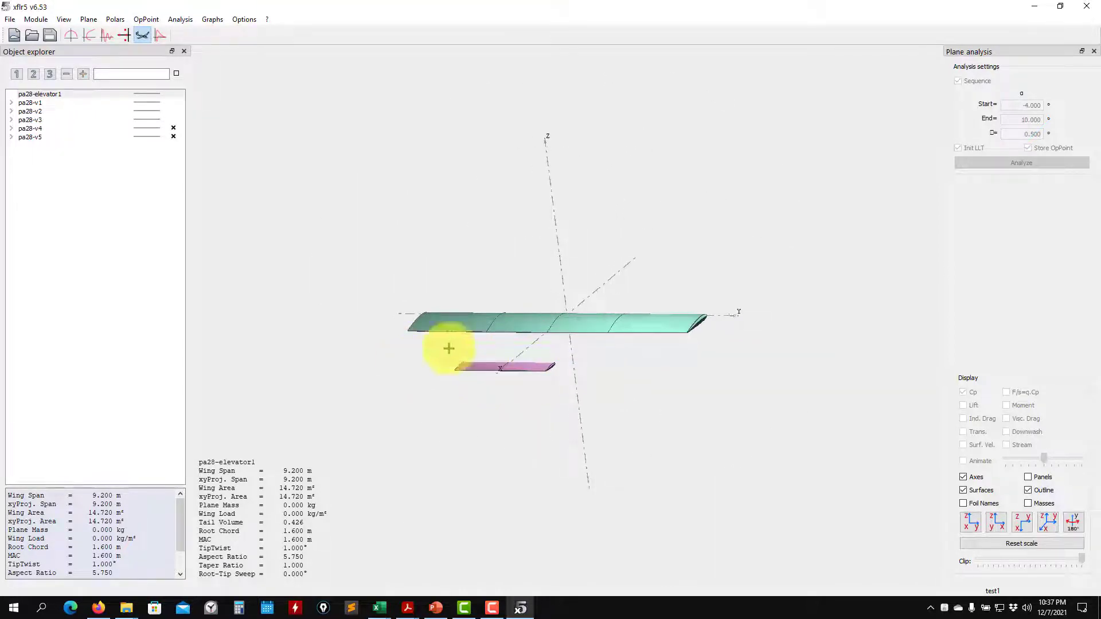
{"action": "left_click_drag", "start_coordinate": [556, 376], "coordinate": [448, 332]}
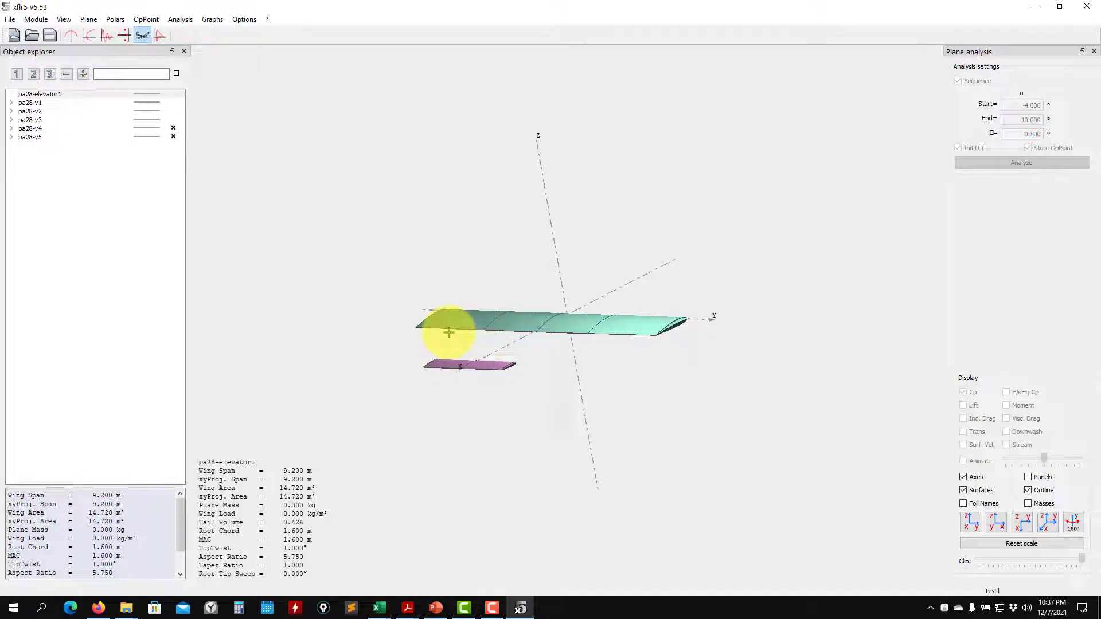
{"action": "left_click_drag", "start_coordinate": [545, 368], "coordinate": [537, 331]}
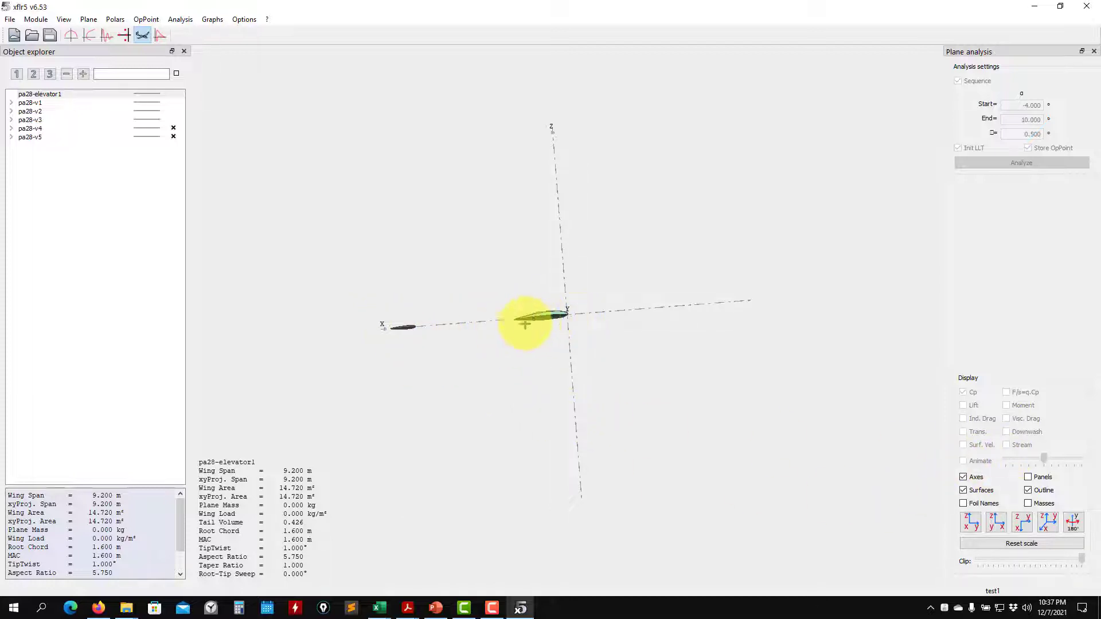
{"action": "left_click_drag", "start_coordinate": [472, 358], "coordinate": [556, 397]}
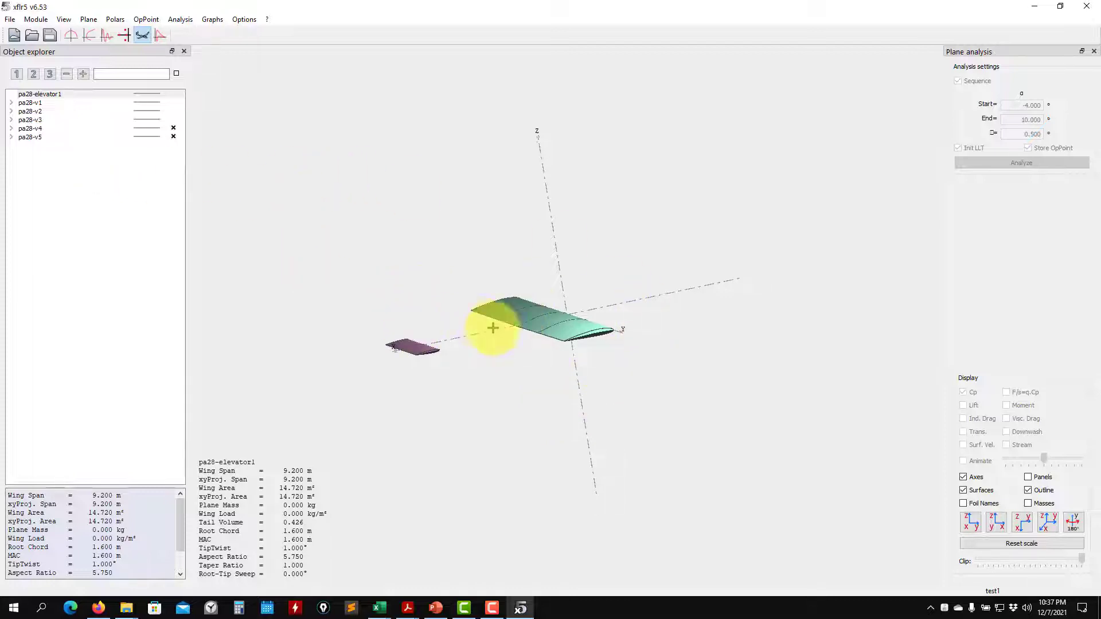
Step: Define a viscous VLM1 analysis at 60 m/s for pa28-elevator1 and run it from -4° to 10° in 0.5° increments
{"action": "left_click", "coordinate": [180, 19]}
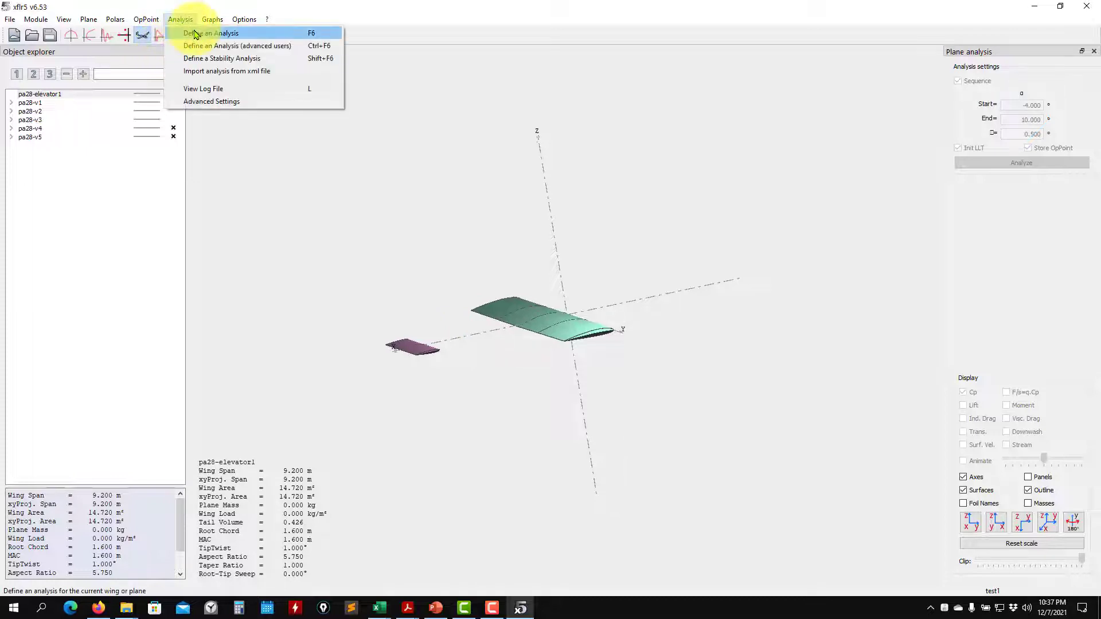
{"action": "left_click", "coordinate": [197, 33]}
{"action": "left_click", "coordinate": [131, 213]}
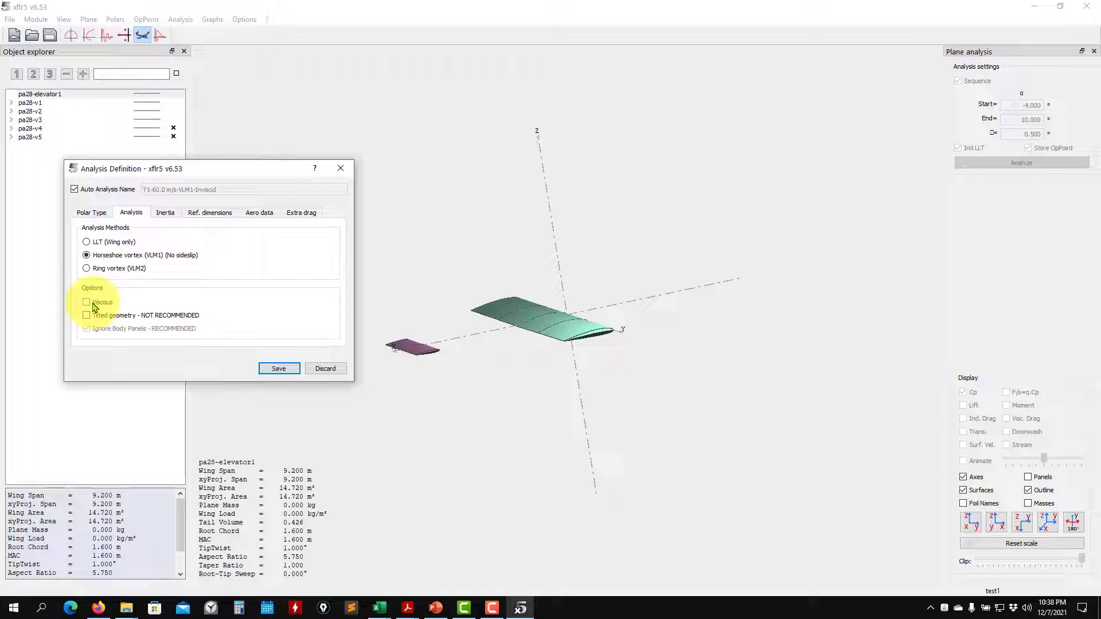
{"action": "left_click", "coordinate": [94, 306]}
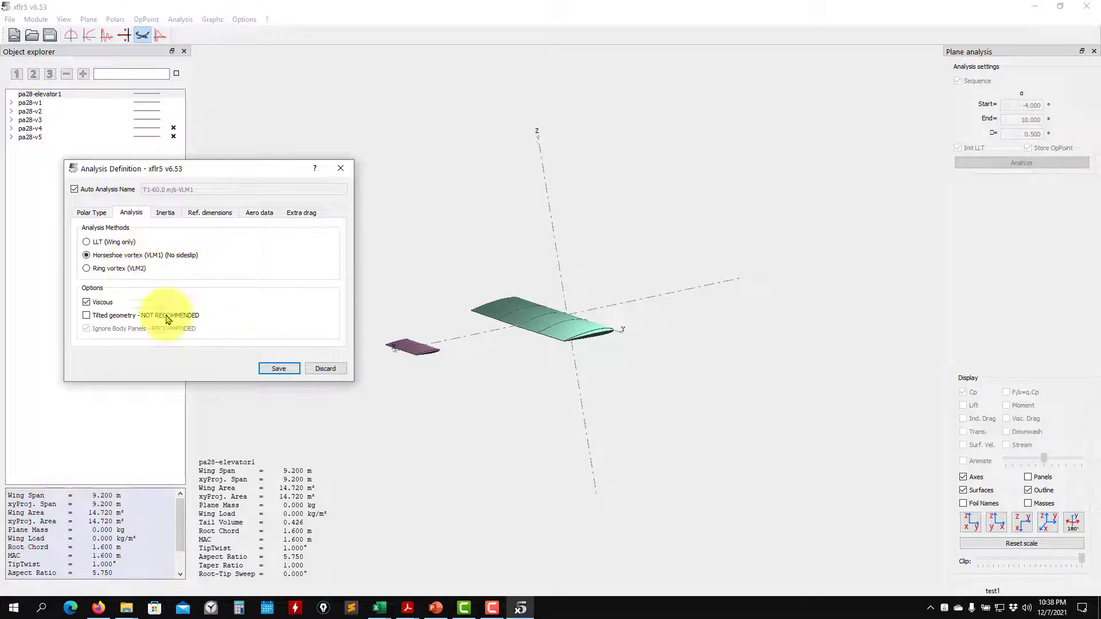
{"action": "left_click", "coordinate": [278, 368]}
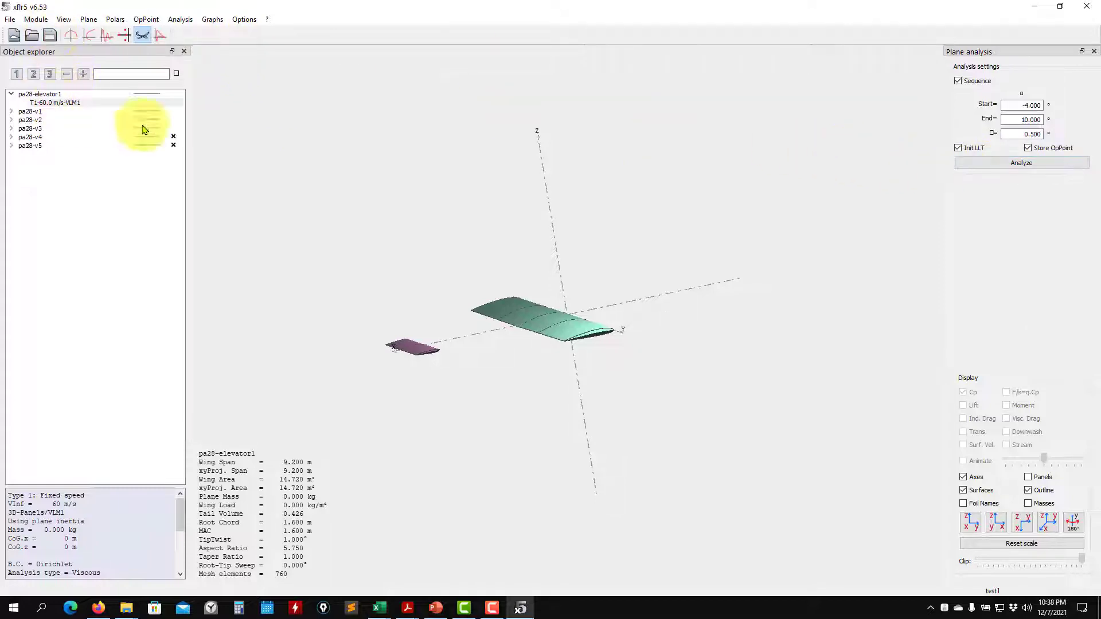
{"action": "left_click", "coordinate": [1016, 163]}
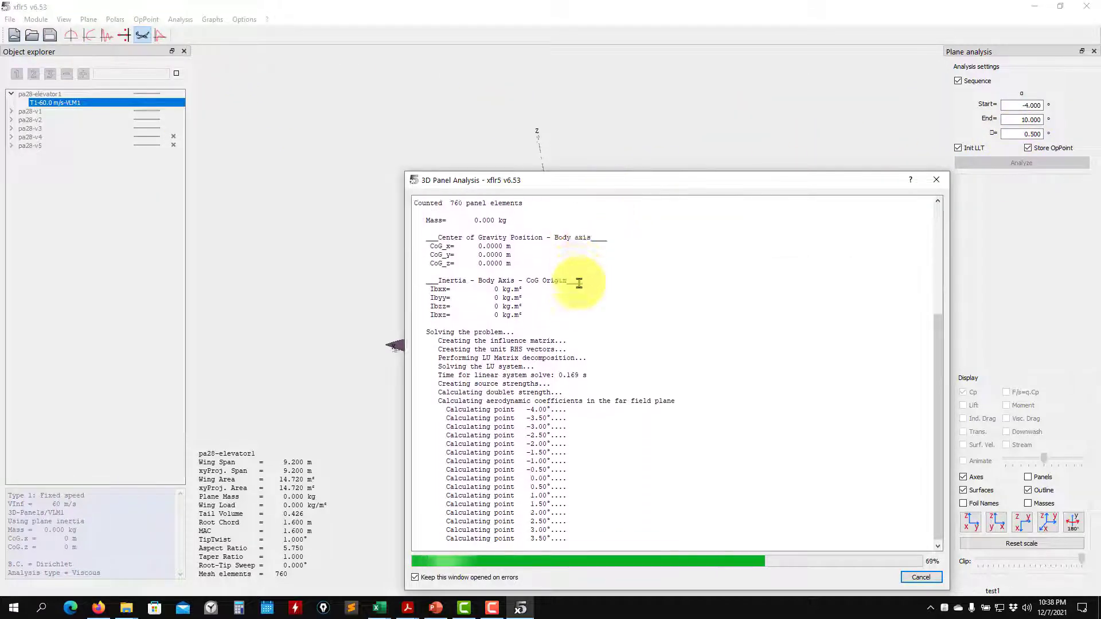
{"action": "left_click", "coordinate": [936, 180]}
{"action": "left_click_drag", "start_coordinate": [550, 238], "coordinate": [469, 258]}
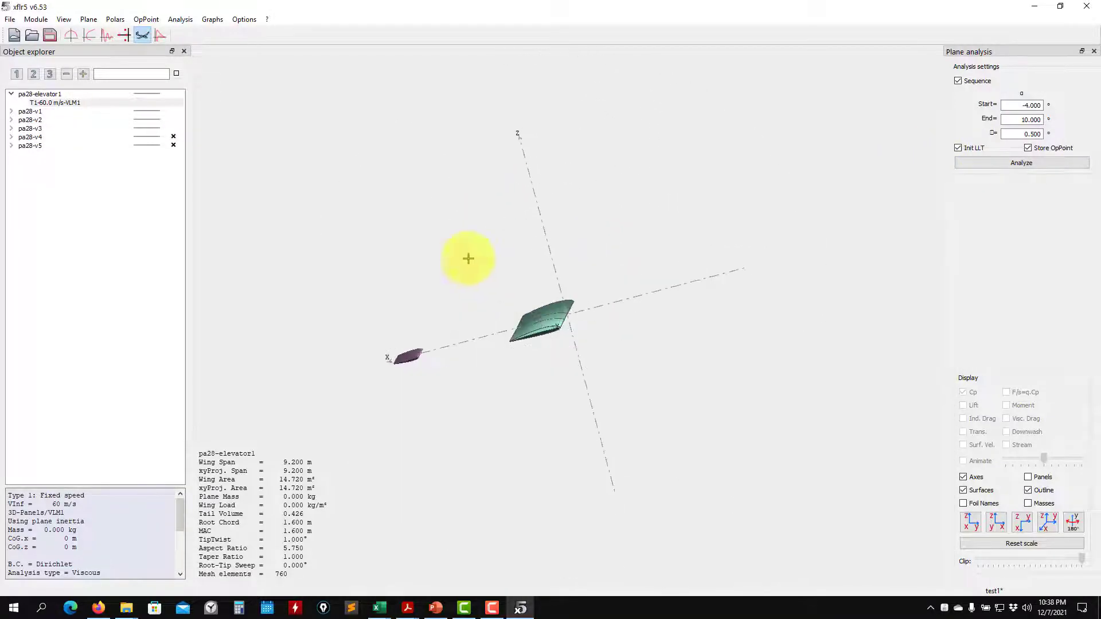
Step: Rerun the 60 m/s analysis and examine the elevator's Reynolds number in the out-of-envelope points of the log
{"action": "left_click", "coordinate": [72, 102]}
{"action": "left_click", "coordinate": [1003, 163]}
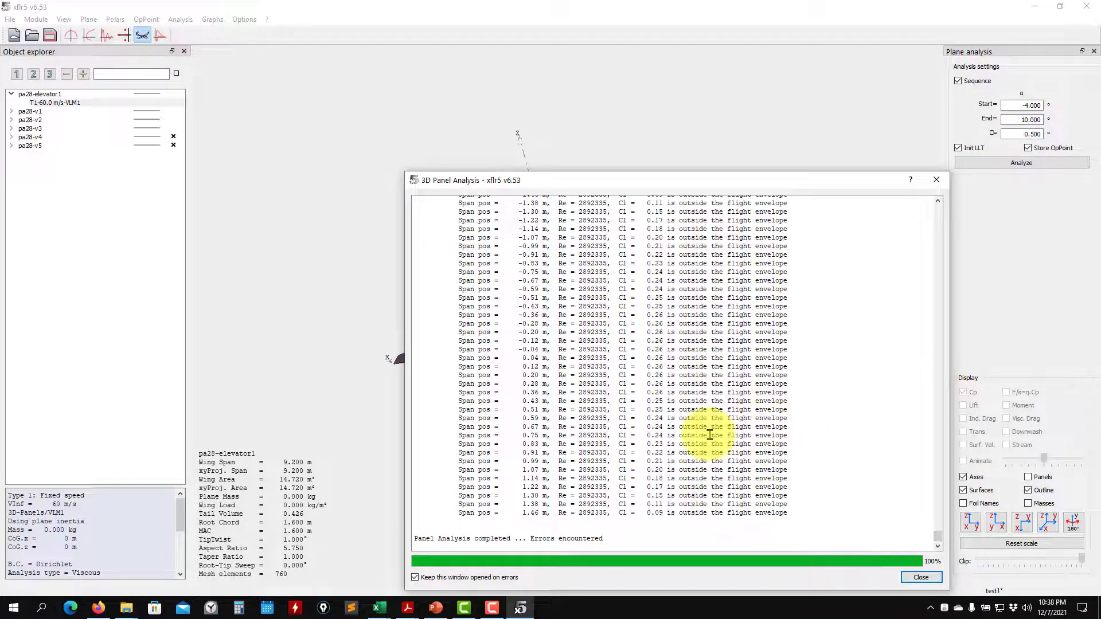
{"action": "scroll", "coordinate": [709, 435], "scroll_direction": "up", "scroll_amount": 7}
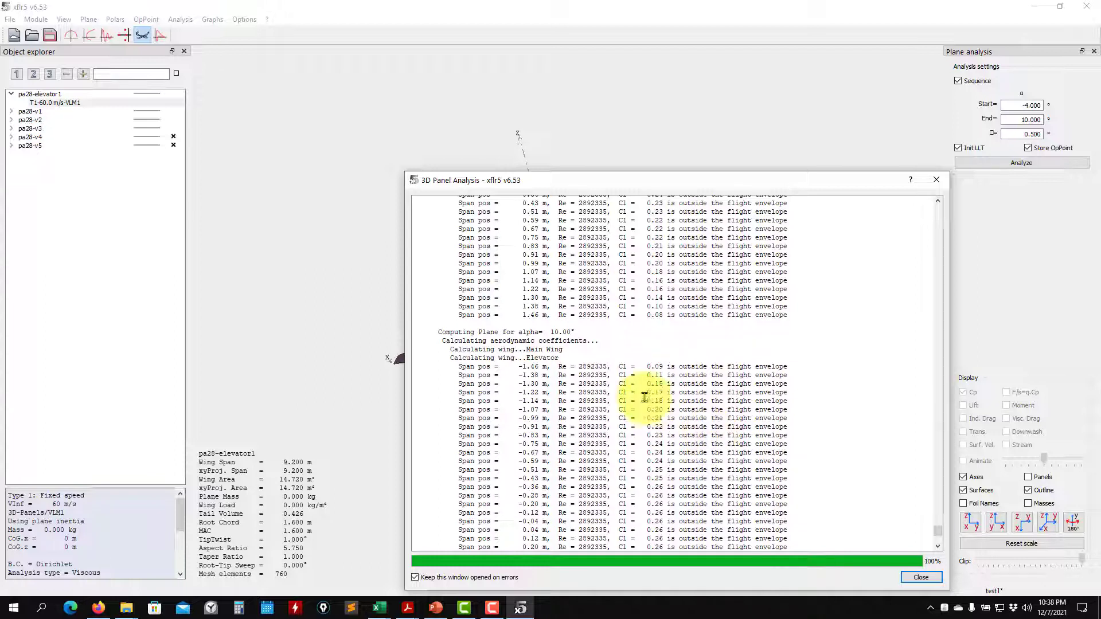
{"action": "left_click_drag", "start_coordinate": [578, 367], "coordinate": [604, 370]}
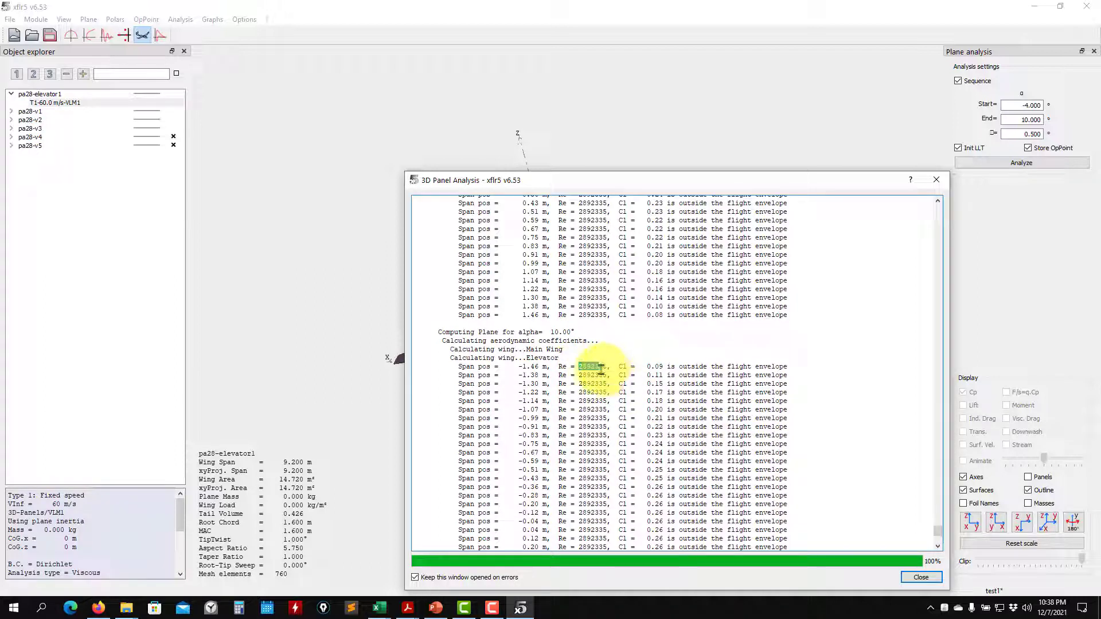
{"action": "scroll", "coordinate": [608, 368], "scroll_direction": "up", "scroll_amount": 20}
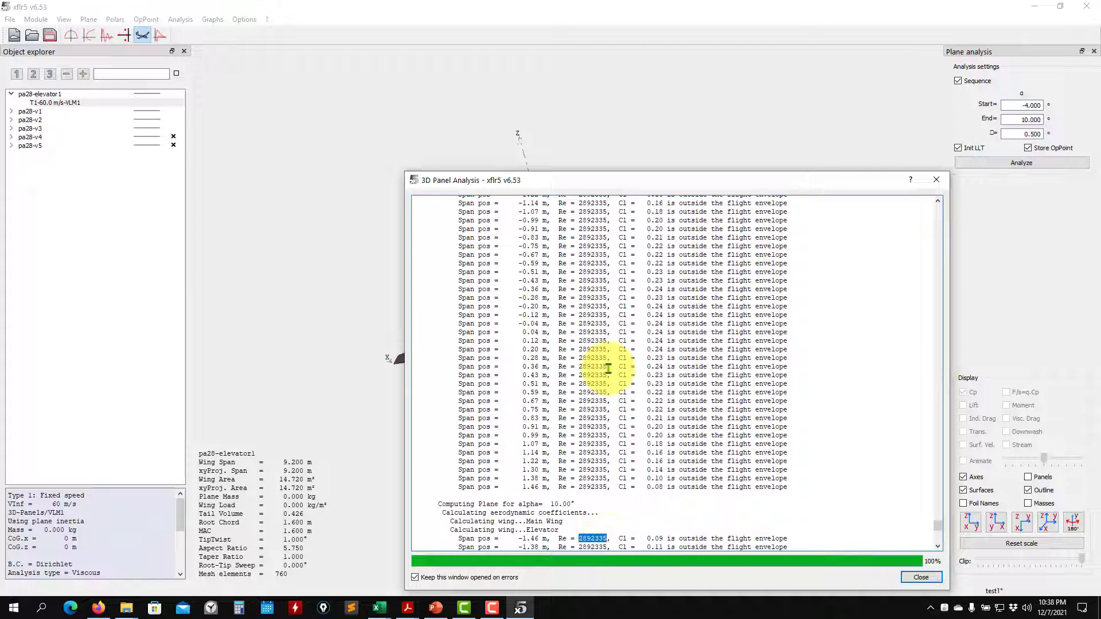
{"action": "scroll", "coordinate": [608, 368], "scroll_direction": "up", "scroll_amount": 20}
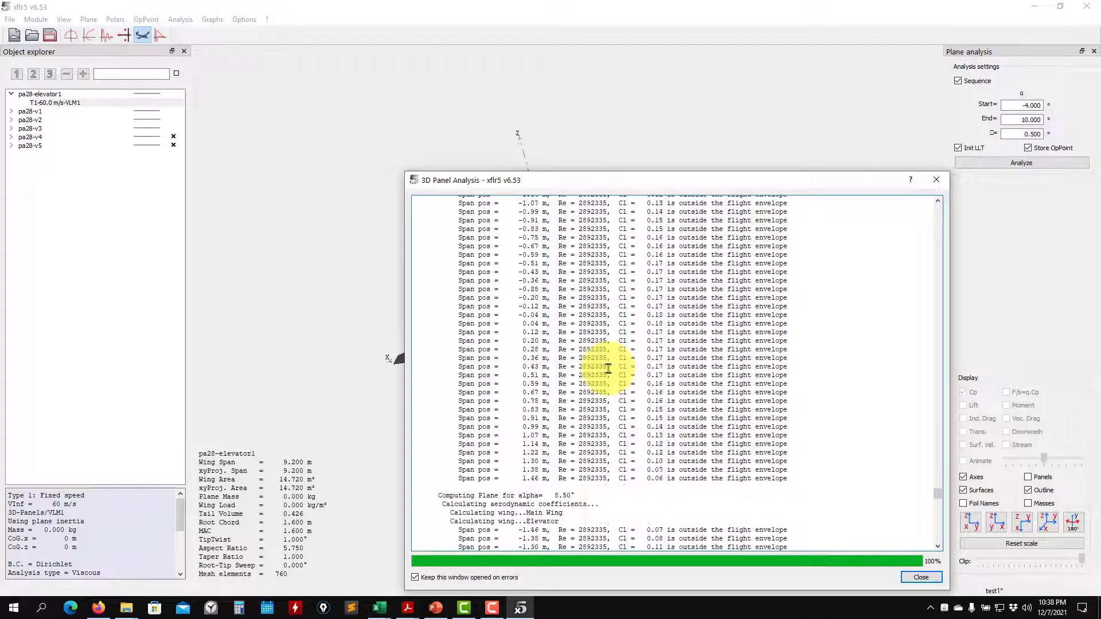
{"action": "scroll", "coordinate": [608, 368], "scroll_direction": "up", "scroll_amount": 20}
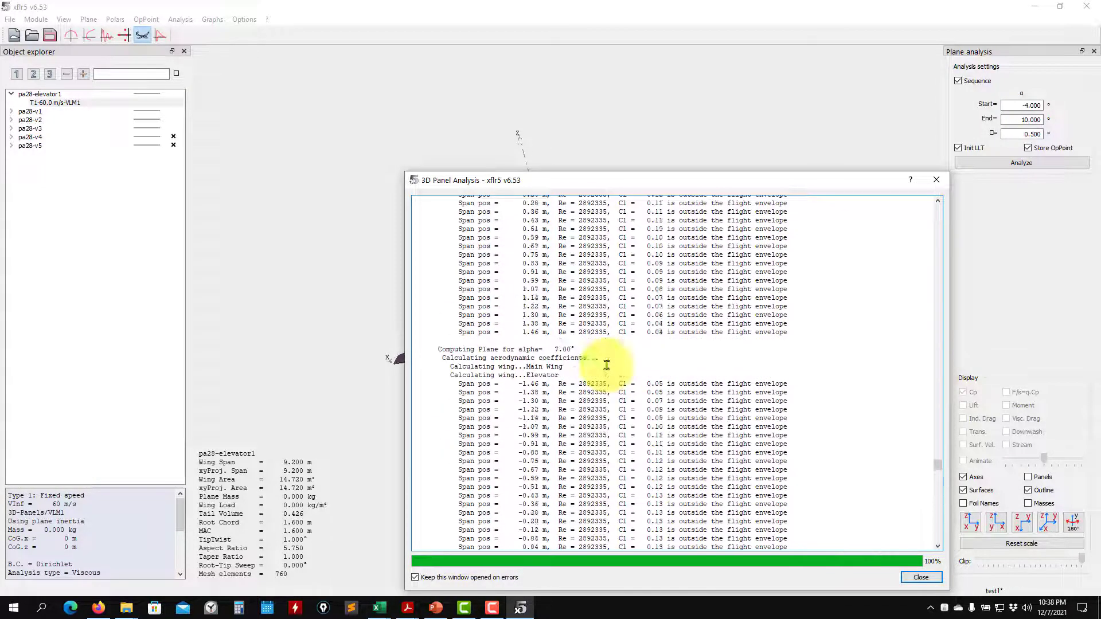
{"action": "left_click_drag", "start_coordinate": [579, 204], "coordinate": [609, 205]}
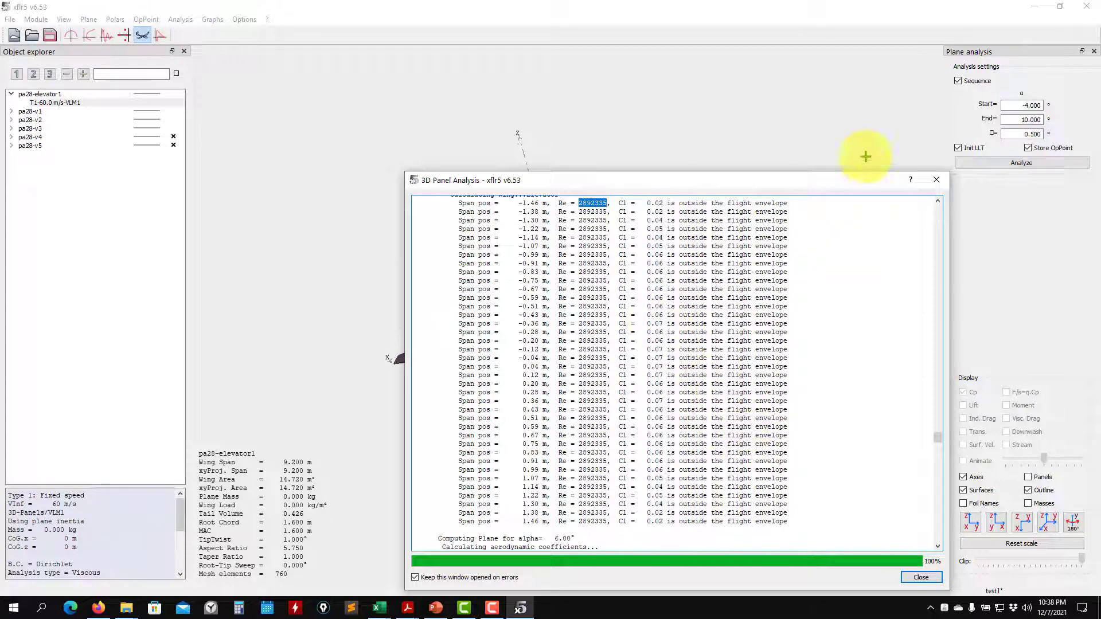
{"action": "left_click", "coordinate": [936, 179]}
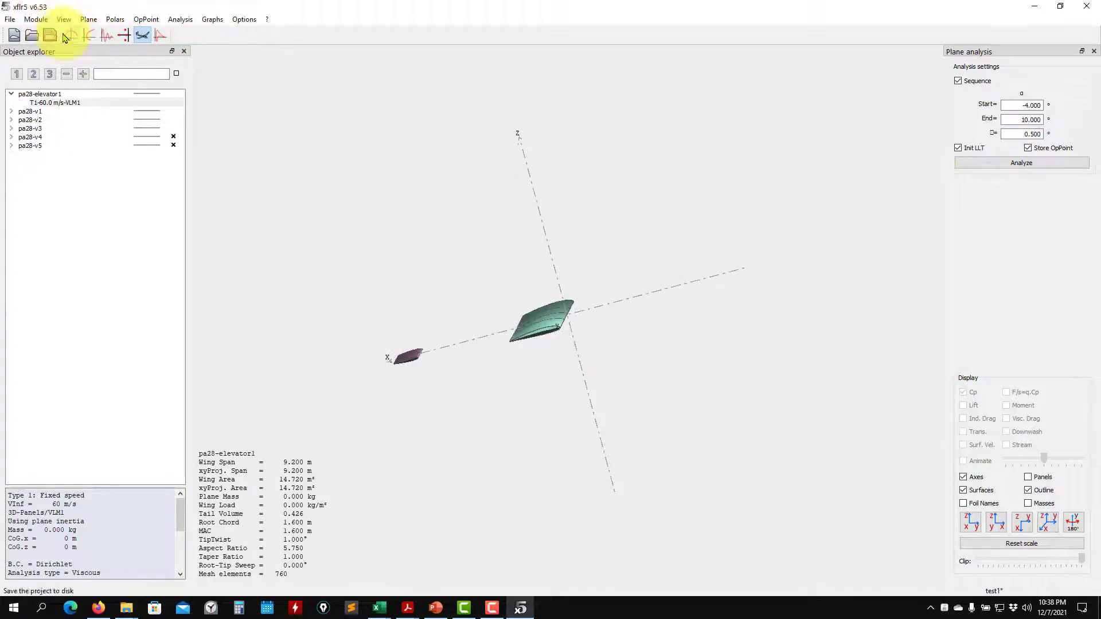
Step: Save the project and switch to XFoil Direct Analysis
{"action": "left_click", "coordinate": [66, 36]}
{"action": "left_click", "coordinate": [55, 36]}
{"action": "left_click", "coordinate": [44, 22]}
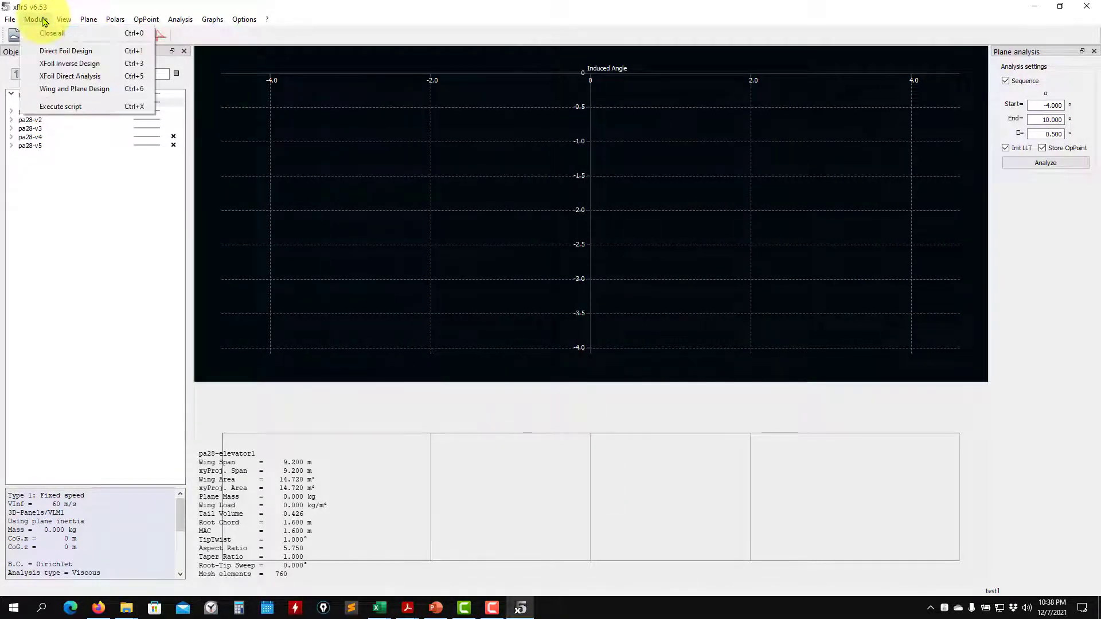
{"action": "left_click", "coordinate": [67, 76]}
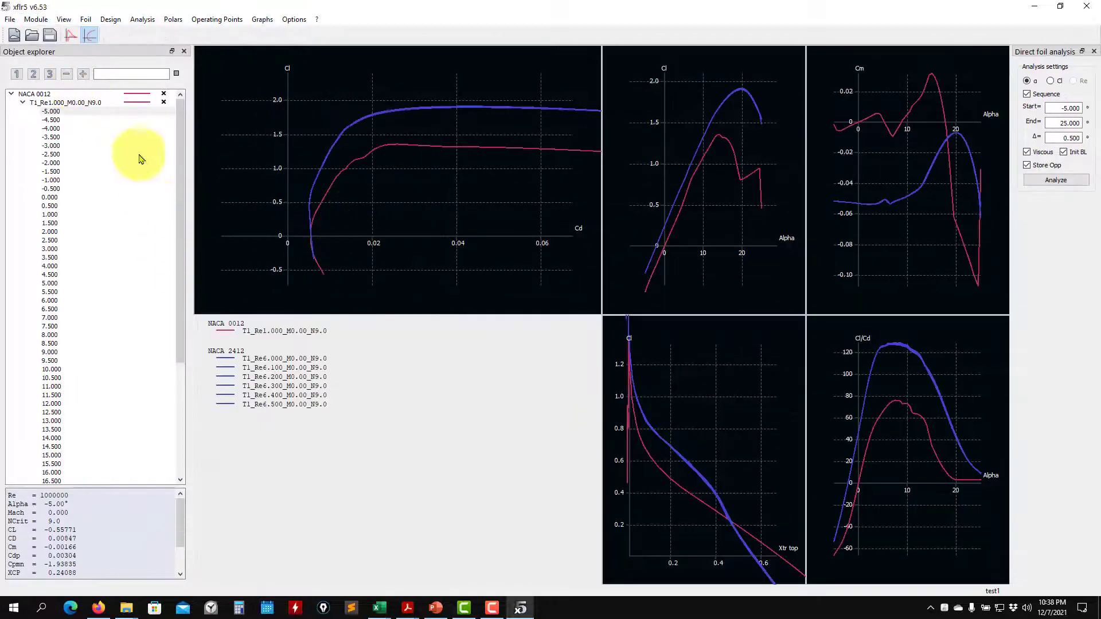
Step: Define a Type 1 analysis of NACA 0012 at Reynolds 2900000 and run it from -5° to 25° in 0.5° increments
{"action": "left_click", "coordinate": [22, 103]}
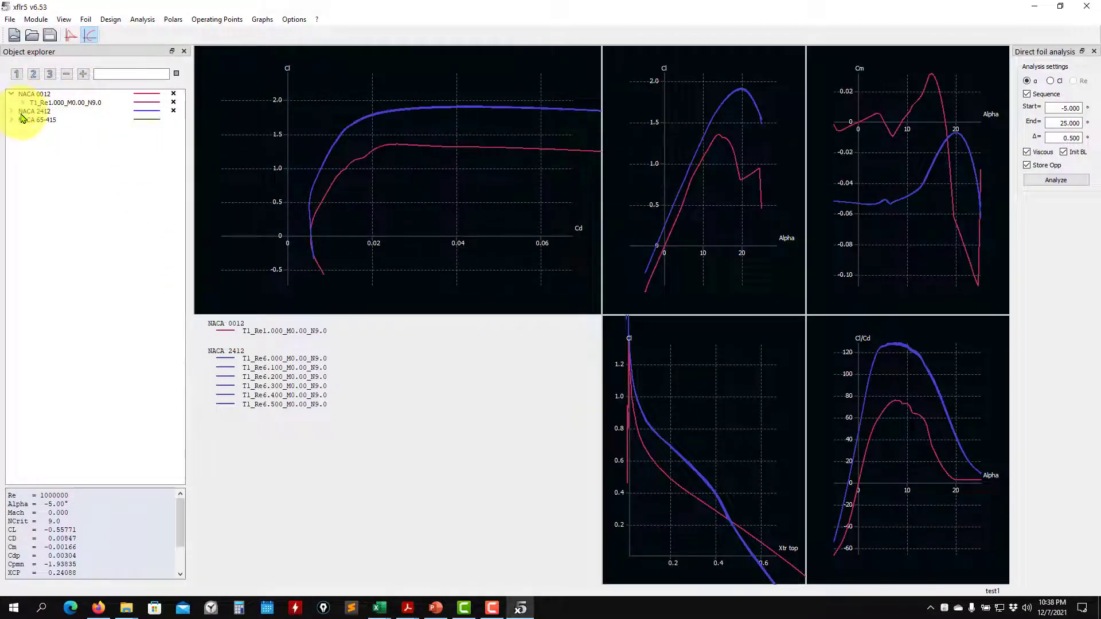
{"action": "left_click", "coordinate": [43, 94]}
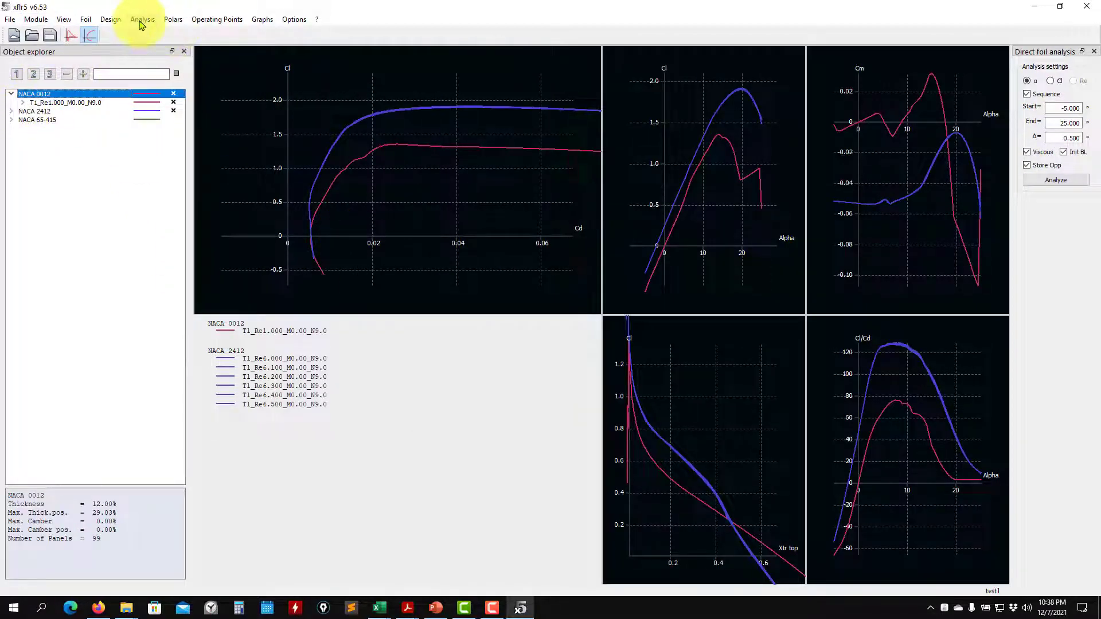
{"action": "left_click", "coordinate": [141, 21]}
{"action": "left_click", "coordinate": [159, 33]}
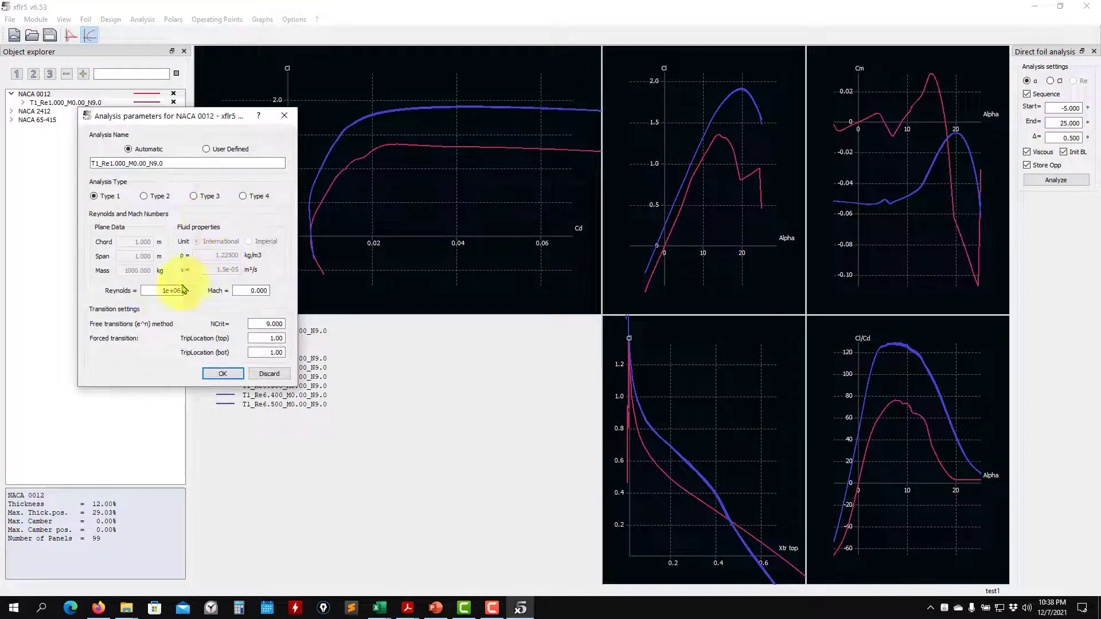
{"action": "left_click", "coordinate": [159, 290]}
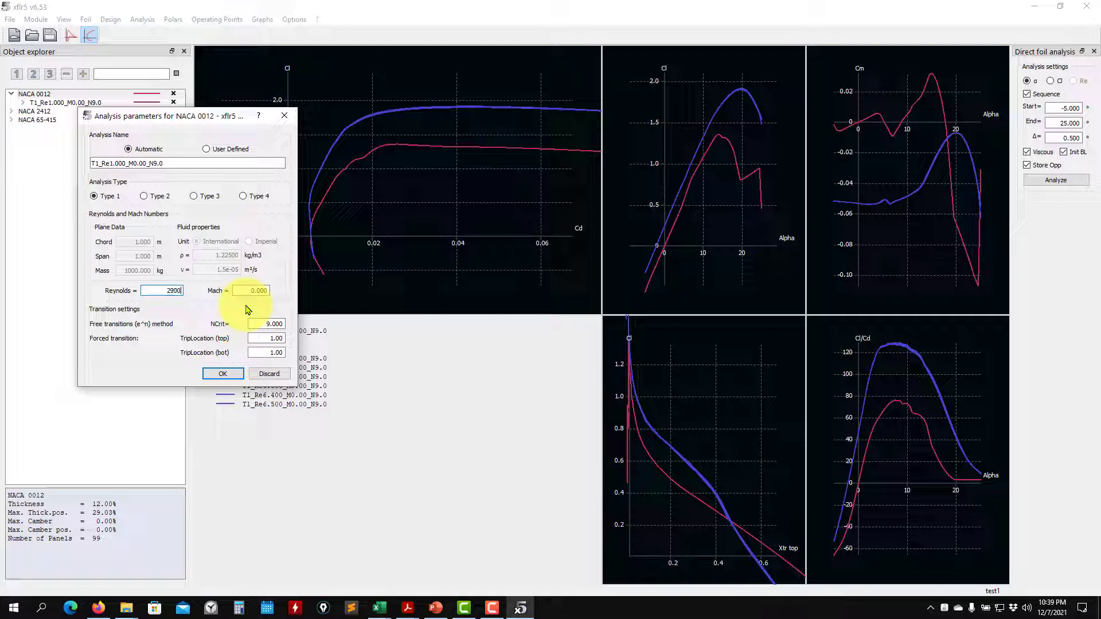
{"action": "left_click", "coordinate": [218, 374]}
{"action": "left_click", "coordinate": [1047, 178]}
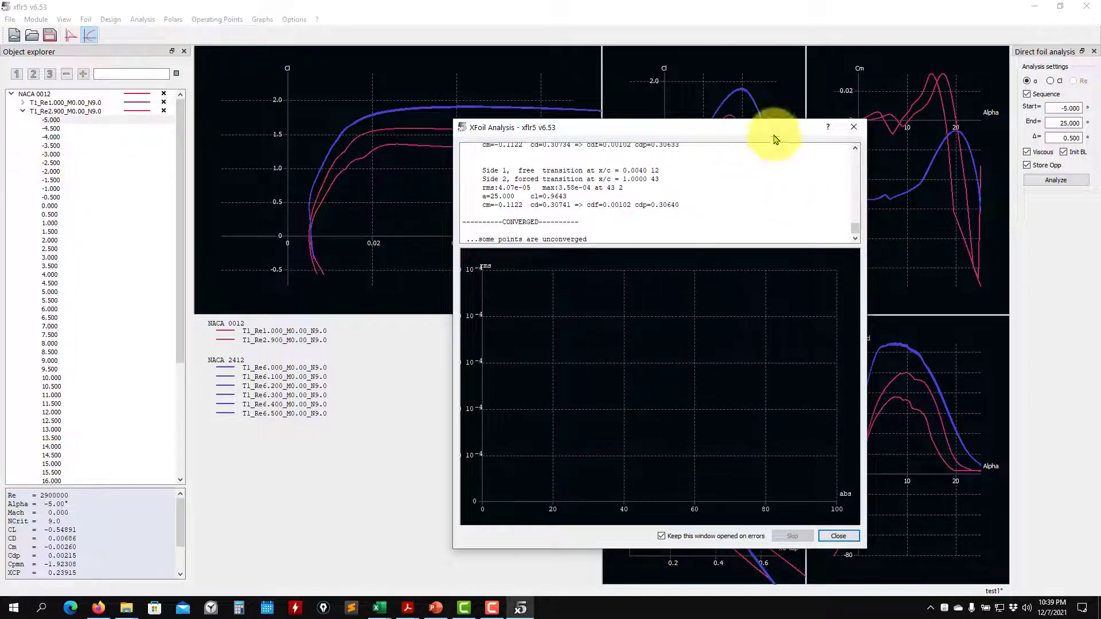
{"action": "left_click", "coordinate": [853, 127]}
{"action": "left_click", "coordinate": [23, 111]}
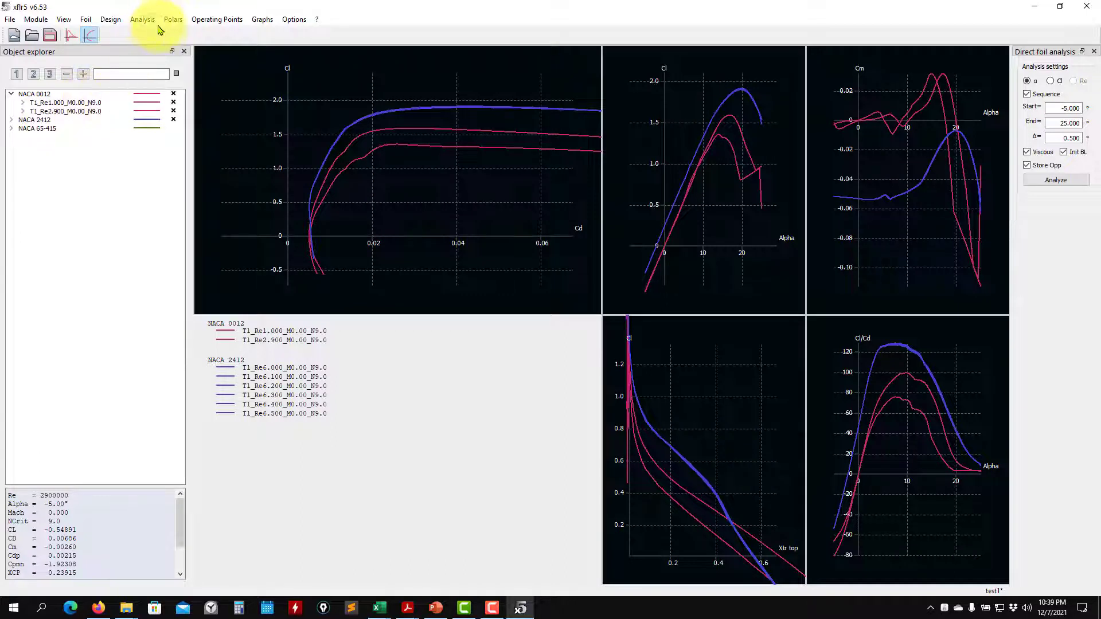
Step: Define and run a Type 1 analysis of NACA 0012 at Reynolds 2800000 from -5° to 25°, and save the project
{"action": "left_click", "coordinate": [142, 19]}
{"action": "left_click", "coordinate": [155, 34]}
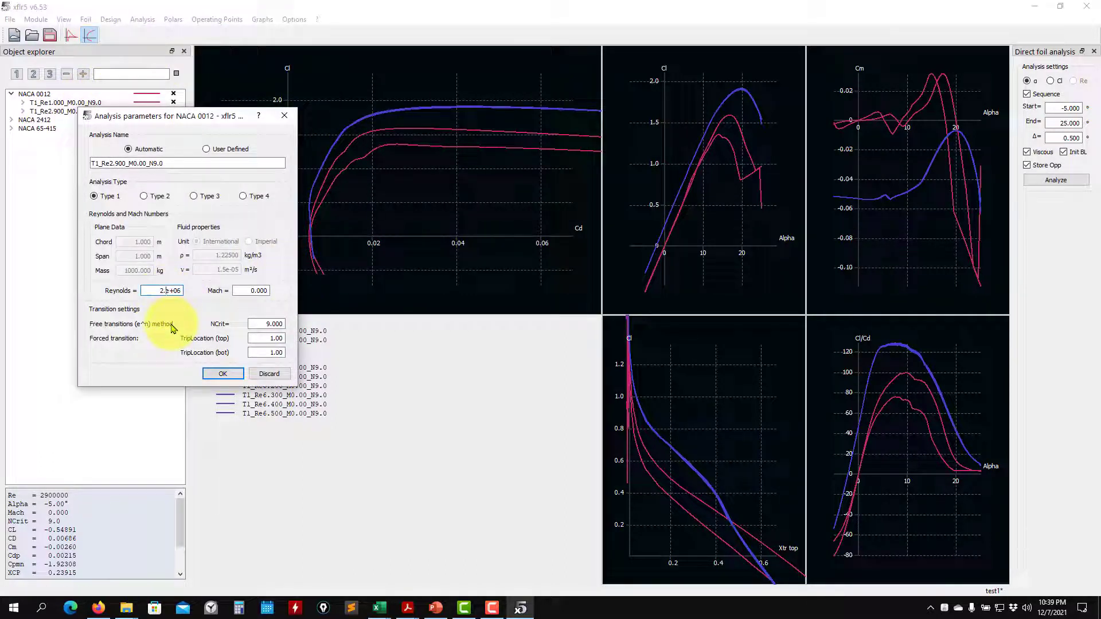
{"action": "left_click", "coordinate": [221, 374]}
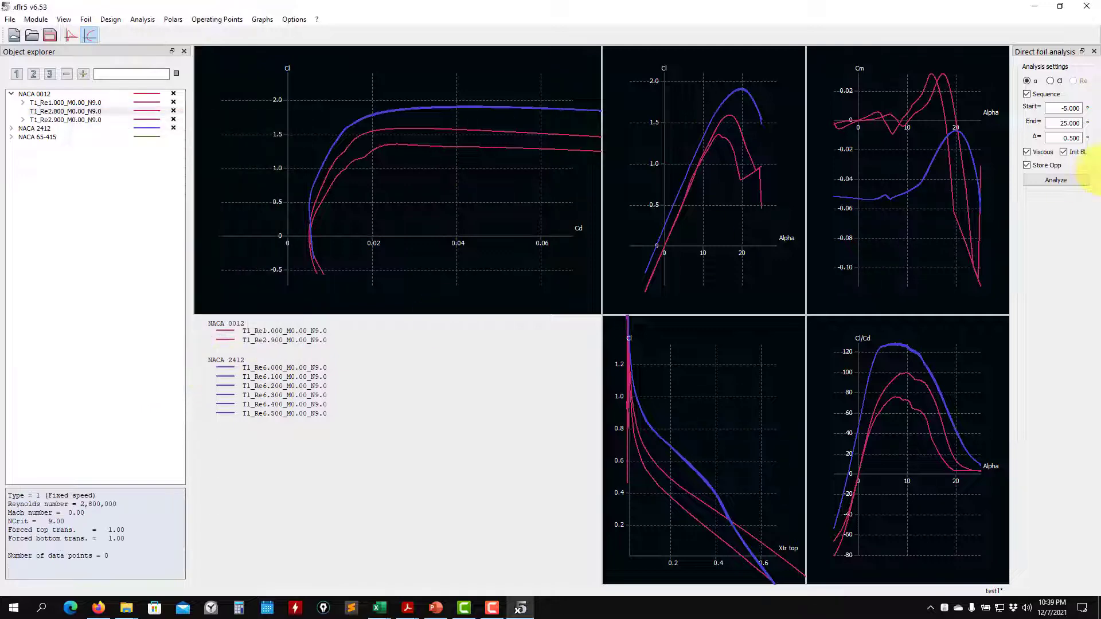
{"action": "left_click", "coordinate": [1068, 181]}
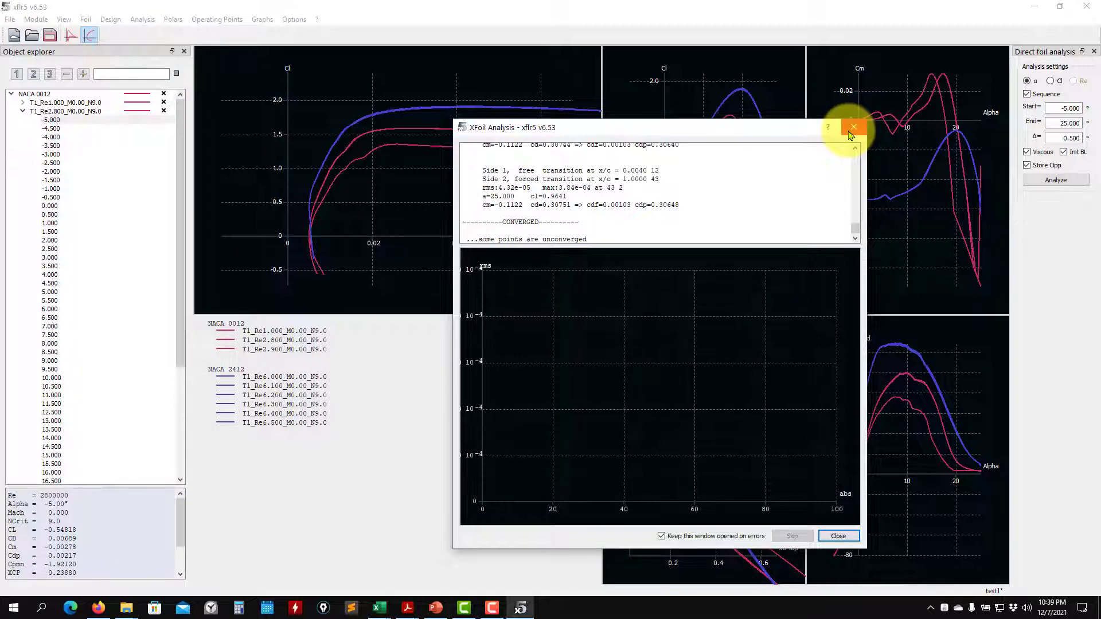
{"action": "left_click", "coordinate": [852, 127]}
{"action": "left_click", "coordinate": [22, 110]}
{"action": "left_click", "coordinate": [57, 42]}
Step: Define a Type 1 analysis of NACA 0012 at Reynolds 3000000, run it from -5° to 25° in 0.5° increments, and save the project
{"action": "left_click", "coordinate": [66, 119]}
{"action": "left_click", "coordinate": [142, 19]}
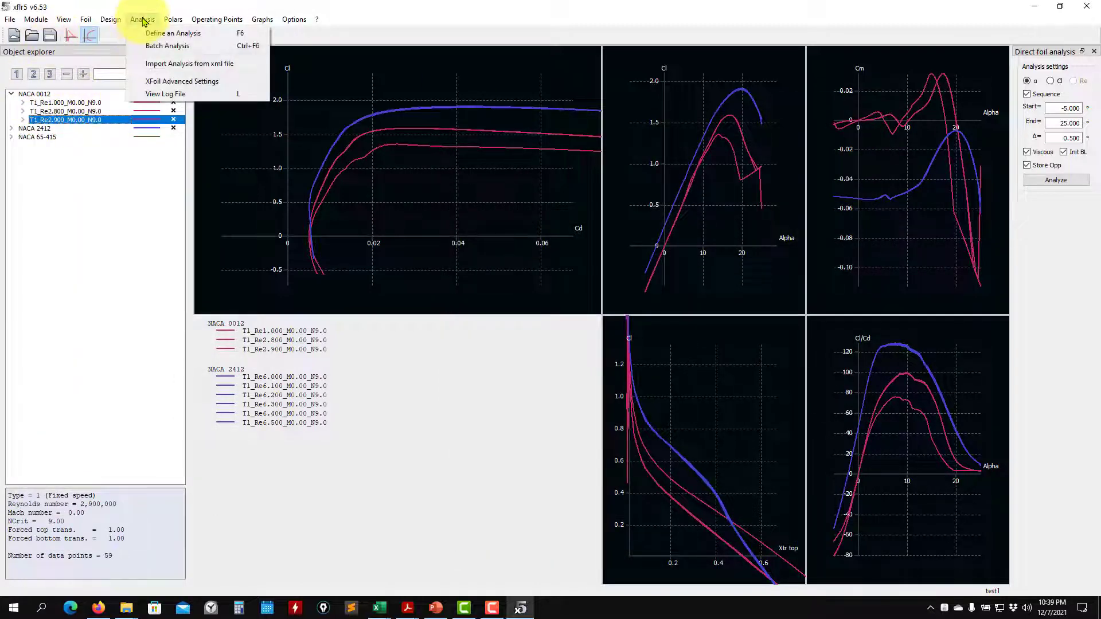
{"action": "left_click", "coordinate": [155, 35]}
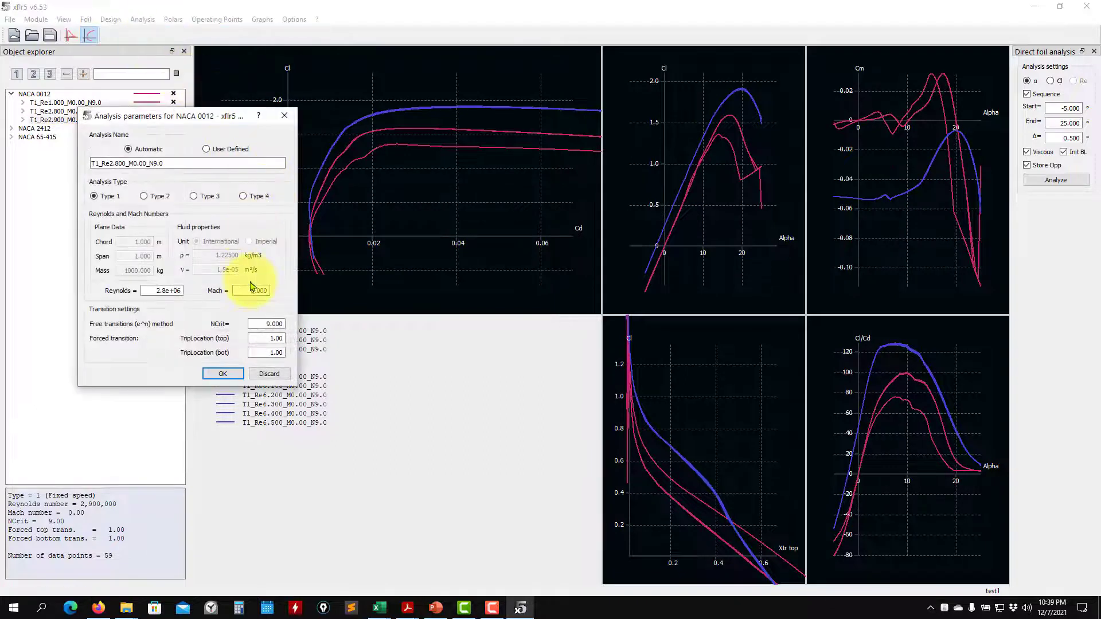
{"action": "left_click", "coordinate": [164, 291]}
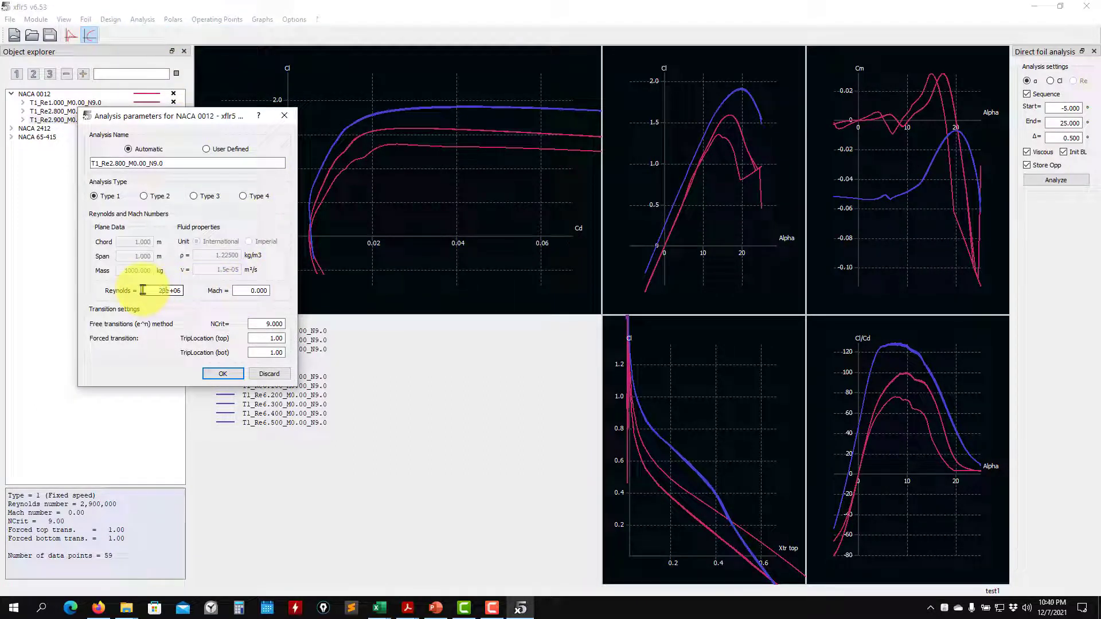
{"action": "left_click", "coordinate": [212, 373]}
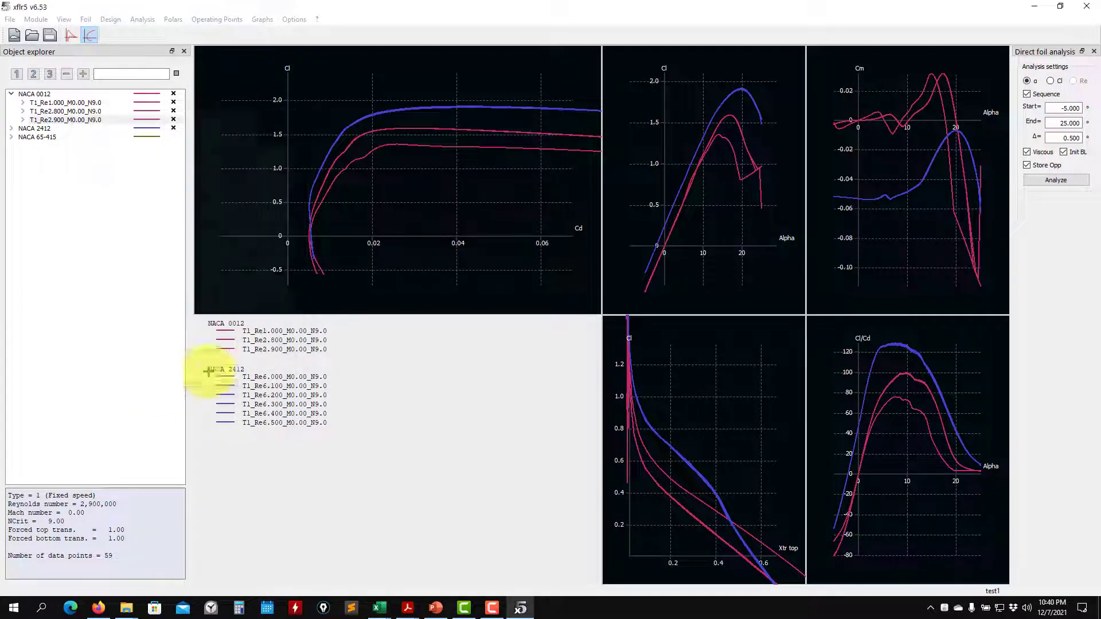
{"action": "left_click", "coordinate": [1056, 180]}
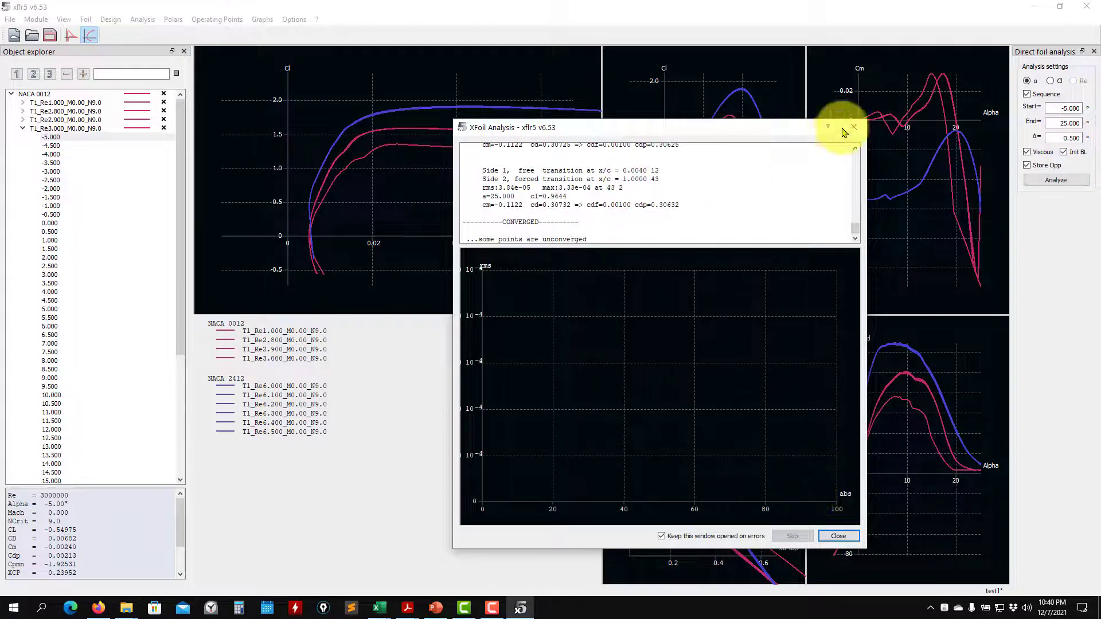
{"action": "left_click", "coordinate": [860, 131]}
{"action": "left_click", "coordinate": [23, 128]}
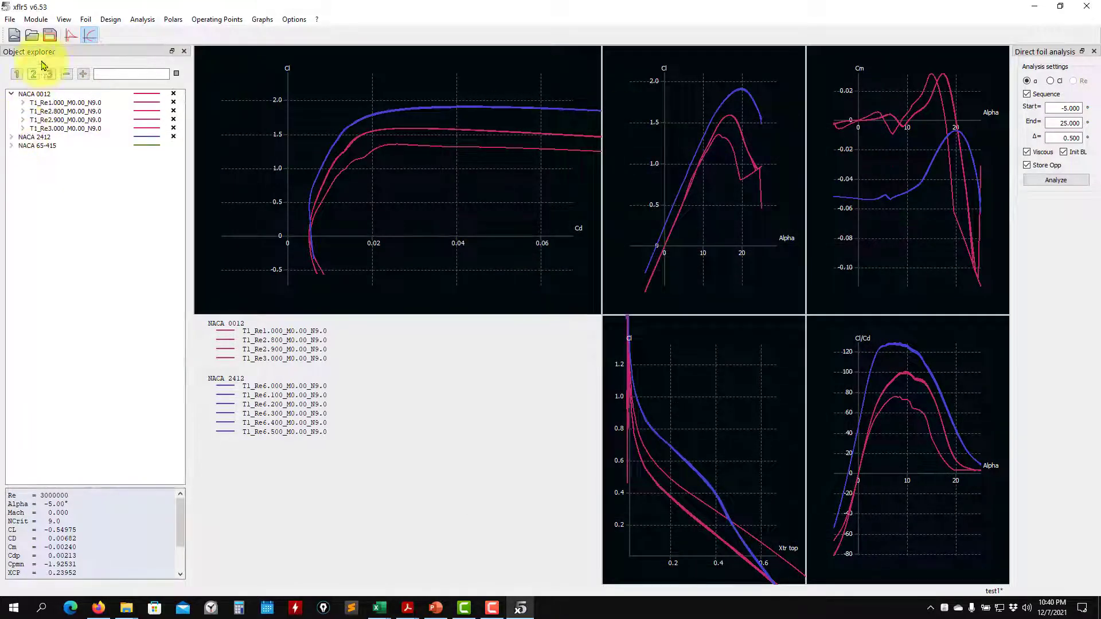
{"action": "left_click", "coordinate": [49, 36]}
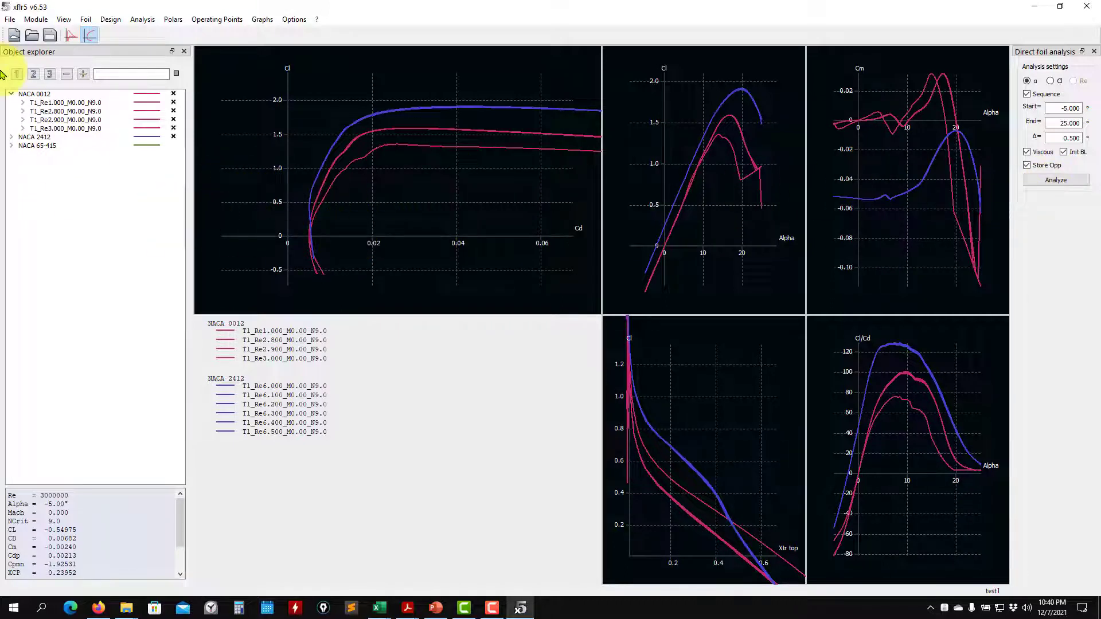
Step: Switch to Wing and Plane Design and rerun the 60 m/s VLM1 analysis of pa28-elevator1 from -4° to 10° in 0.5° increments
{"action": "left_click", "coordinate": [35, 19]}
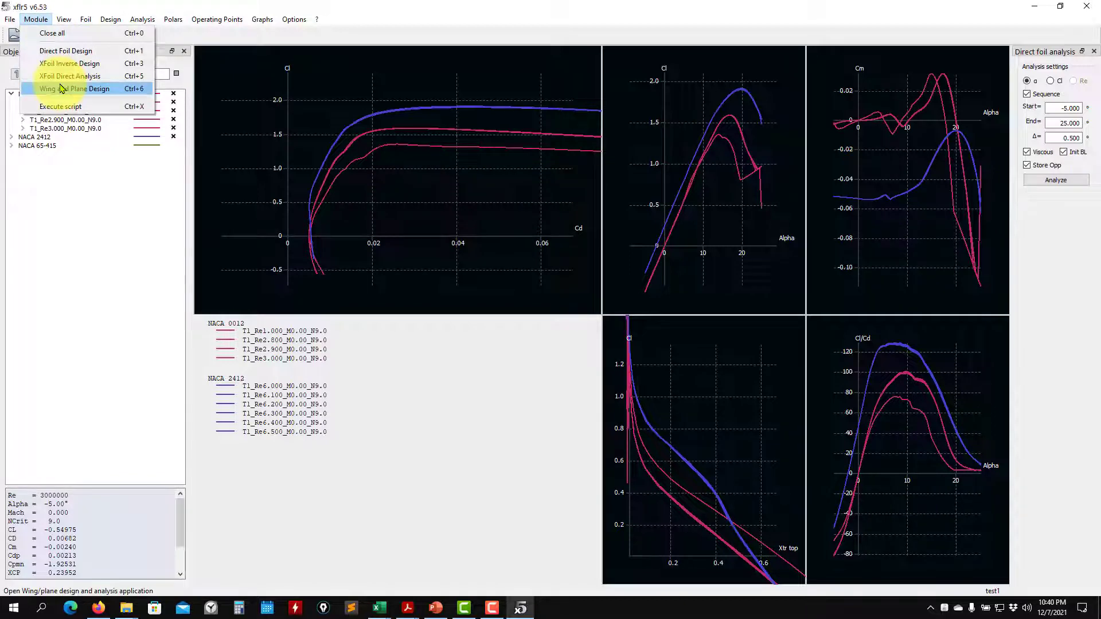
{"action": "left_click", "coordinate": [62, 88]}
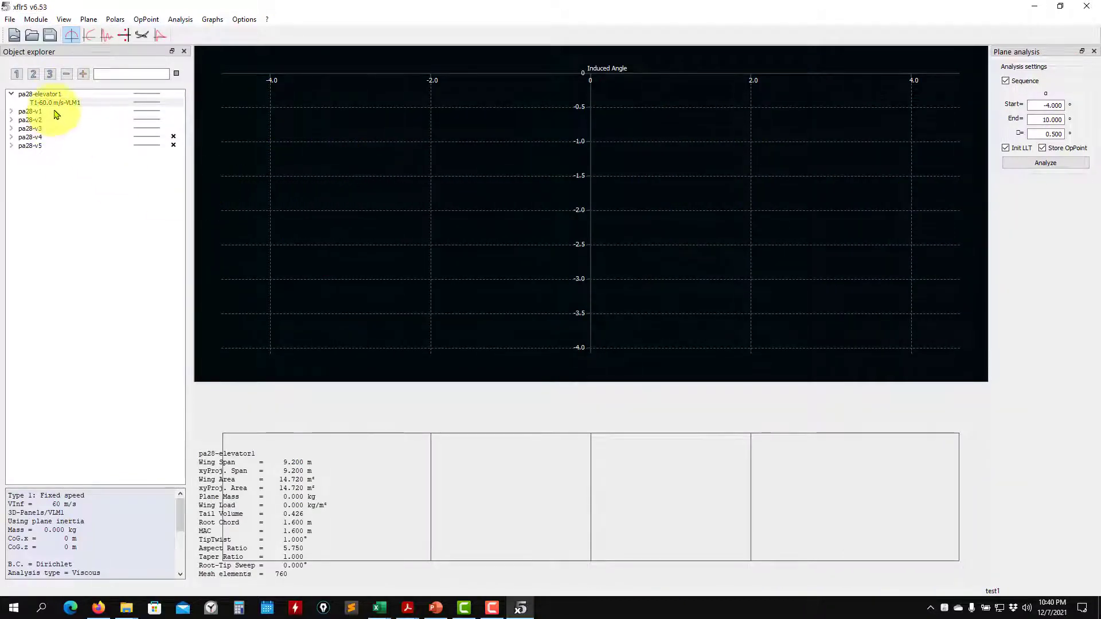
{"action": "left_click", "coordinate": [1031, 163]}
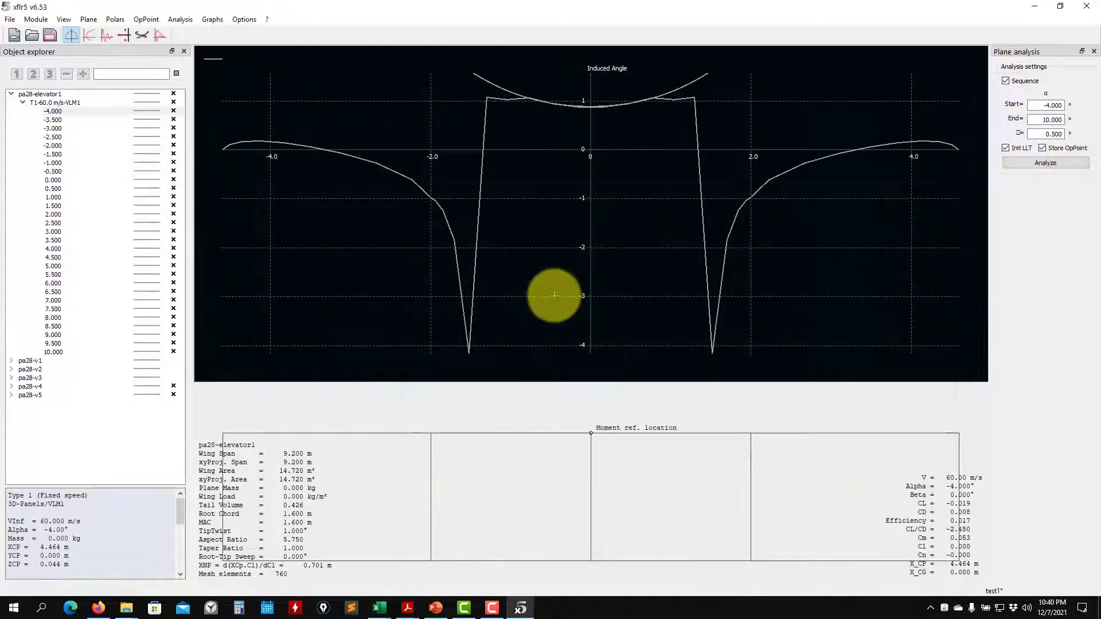
{"action": "scroll", "coordinate": [561, 247], "scroll_direction": "down", "scroll_amount": 2}
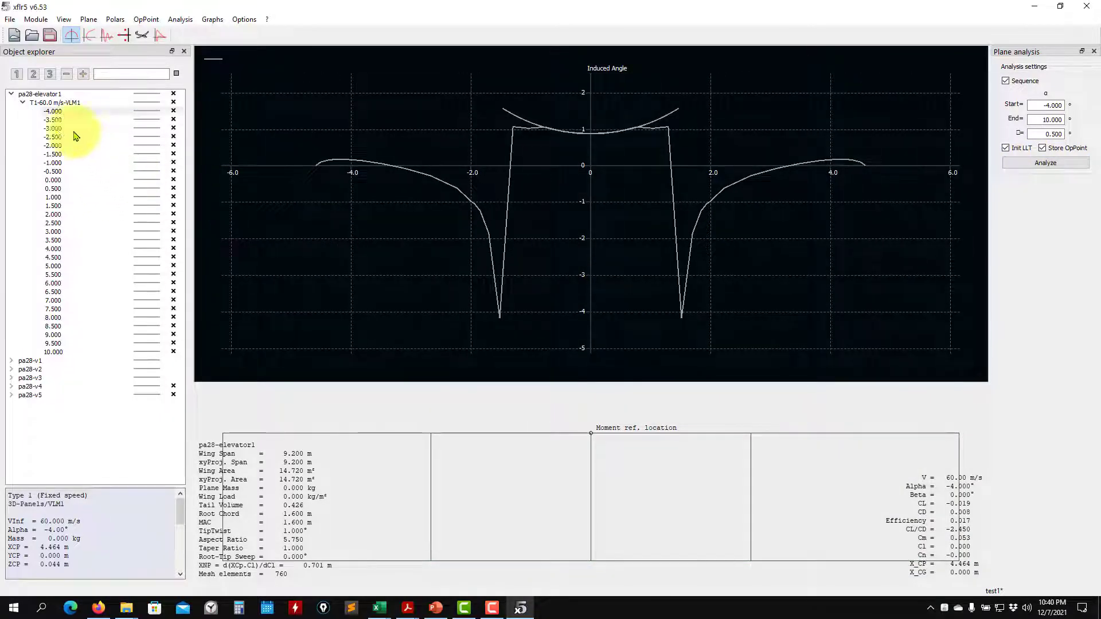
Step: Show the plane polar graphs and hide the pa28-v4 curves
{"action": "left_click", "coordinate": [89, 35]}
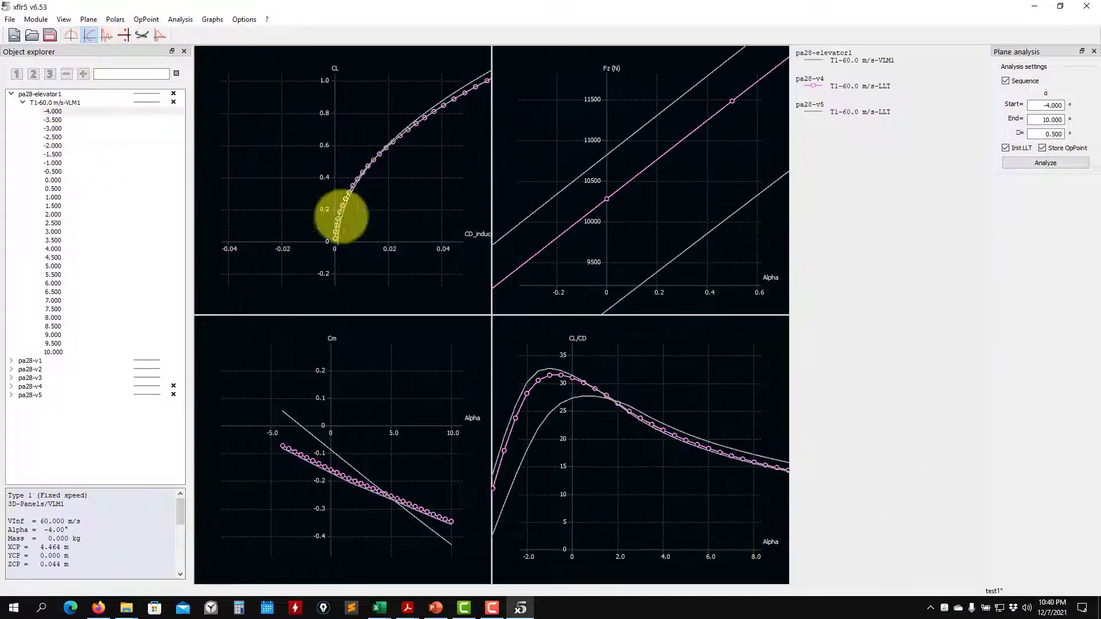
{"action": "scroll", "coordinate": [671, 241], "scroll_direction": "down", "scroll_amount": 1}
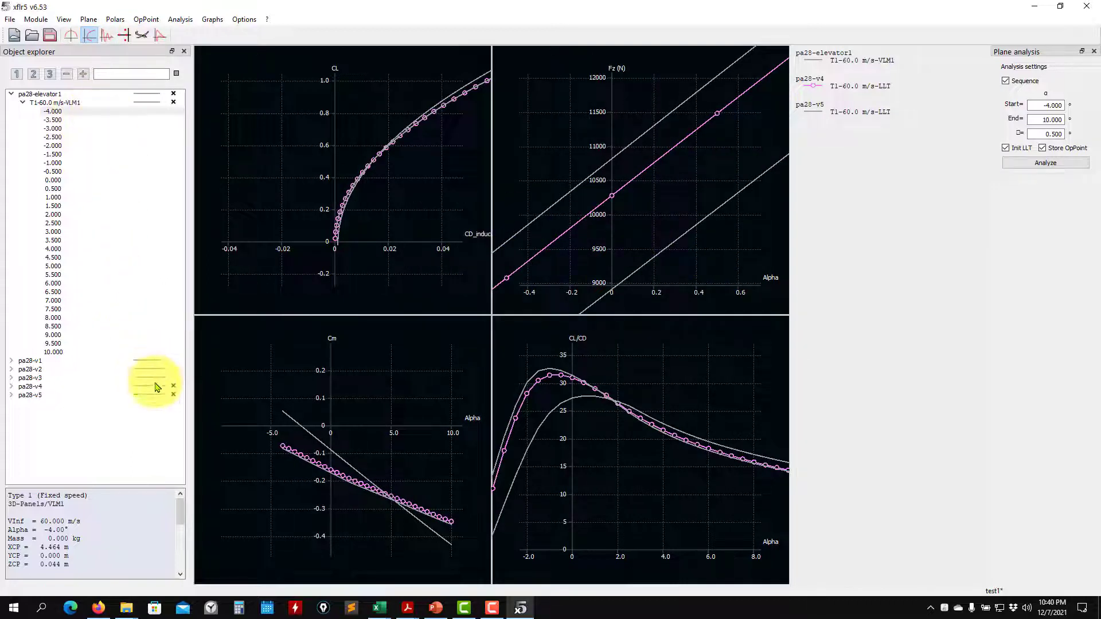
{"action": "left_click", "coordinate": [173, 386]}
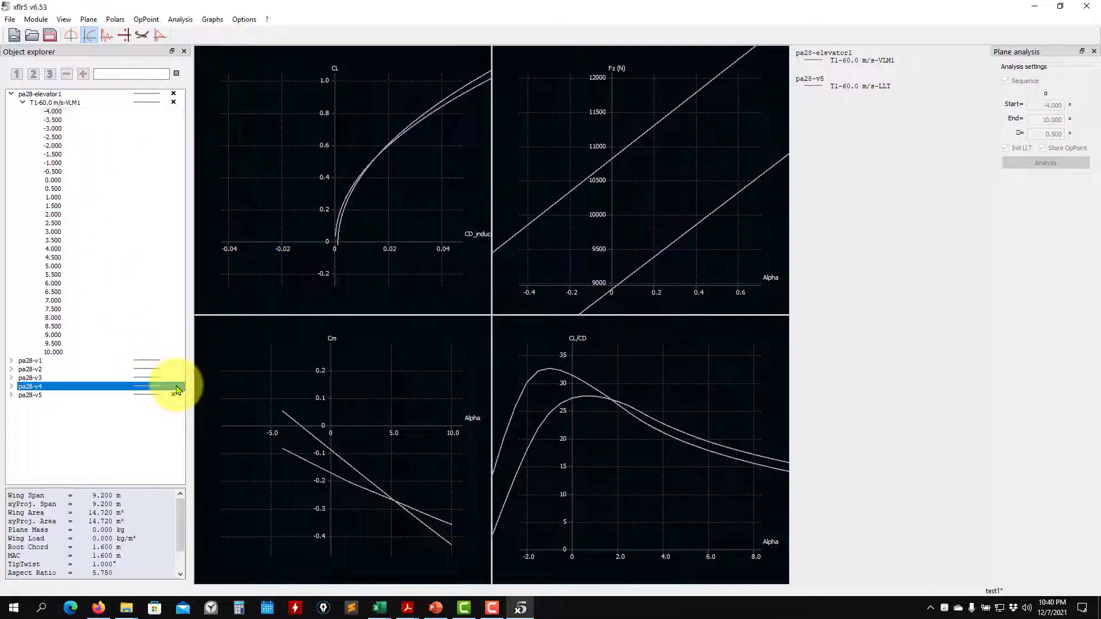
Step: Color the T1-60.0 m/s-VLM1 polar of pa28-elevator1 red and save the project
{"action": "left_click", "coordinate": [176, 94]}
{"action": "left_click", "coordinate": [140, 100]}
{"action": "left_click", "coordinate": [126, 100]}
{"action": "left_click", "coordinate": [173, 93]}
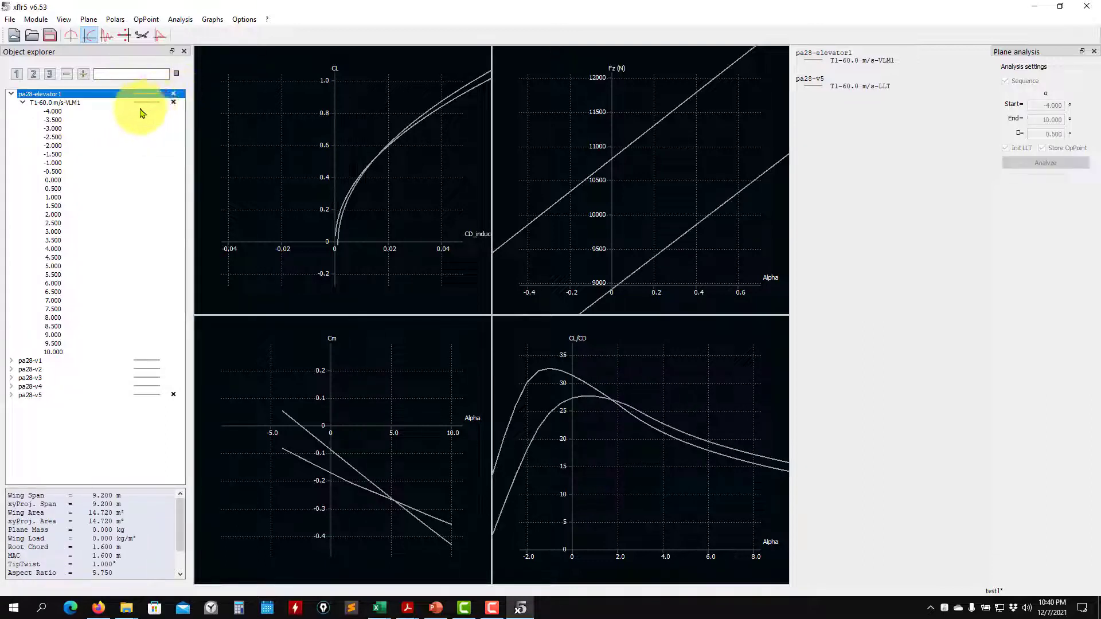
{"action": "left_click", "coordinate": [153, 103]}
{"action": "mouse_move", "coordinate": [191, 148]}
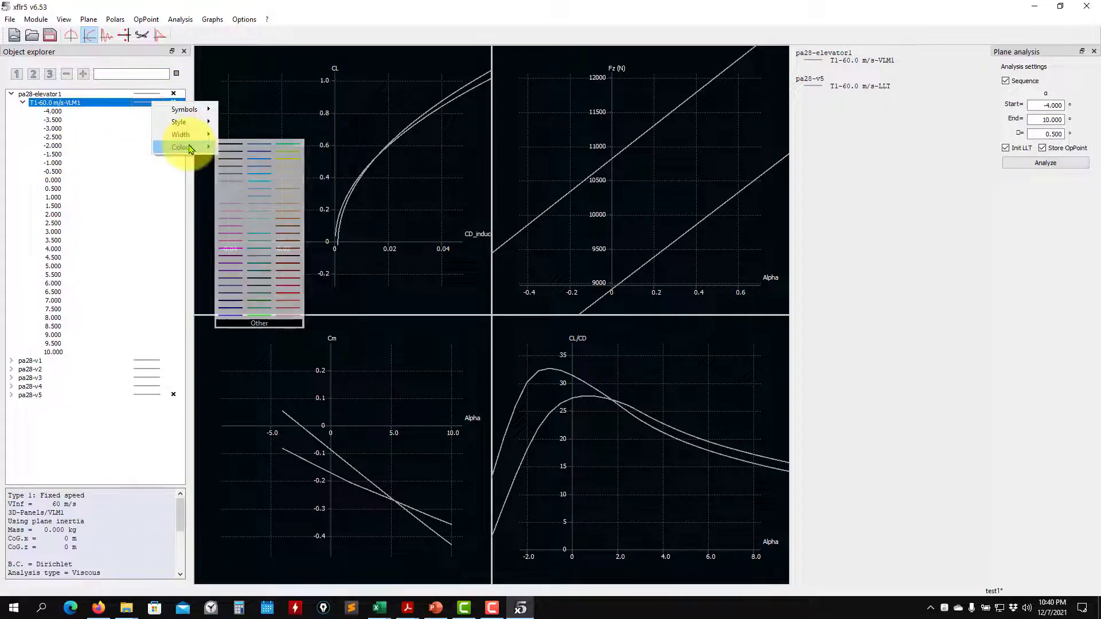
{"action": "left_click", "coordinate": [295, 301]}
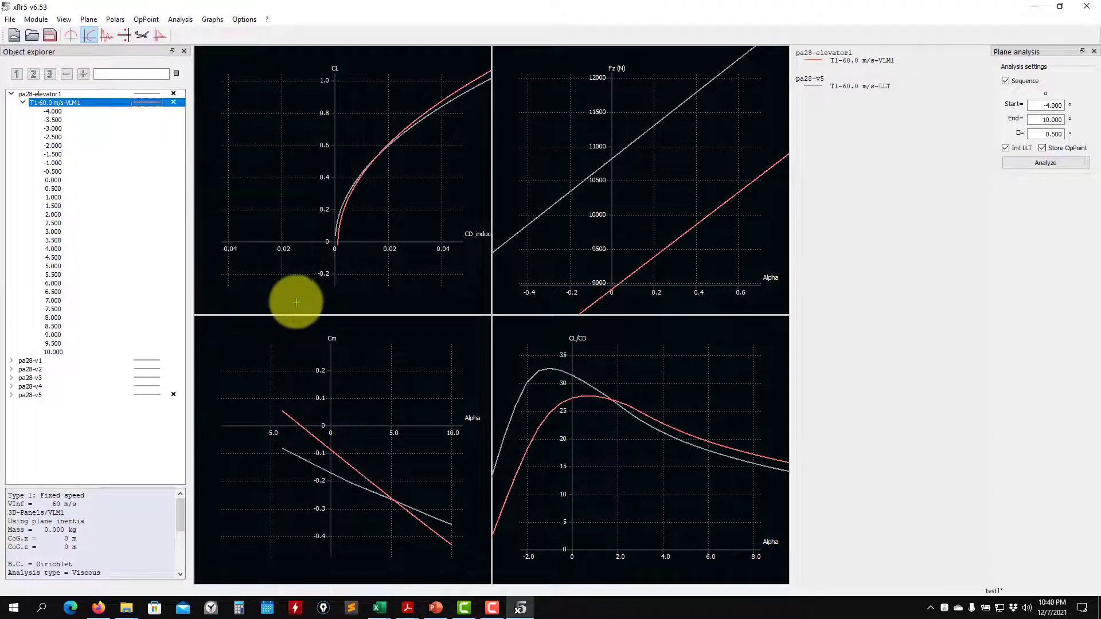
{"action": "left_click", "coordinate": [50, 36]}
Step: Compare the induced drag, Fz and Cm curves of pa28-elevator1 with those of pa28-v5
{"action": "scroll", "coordinate": [385, 274], "scroll_direction": "down", "scroll_amount": 2}
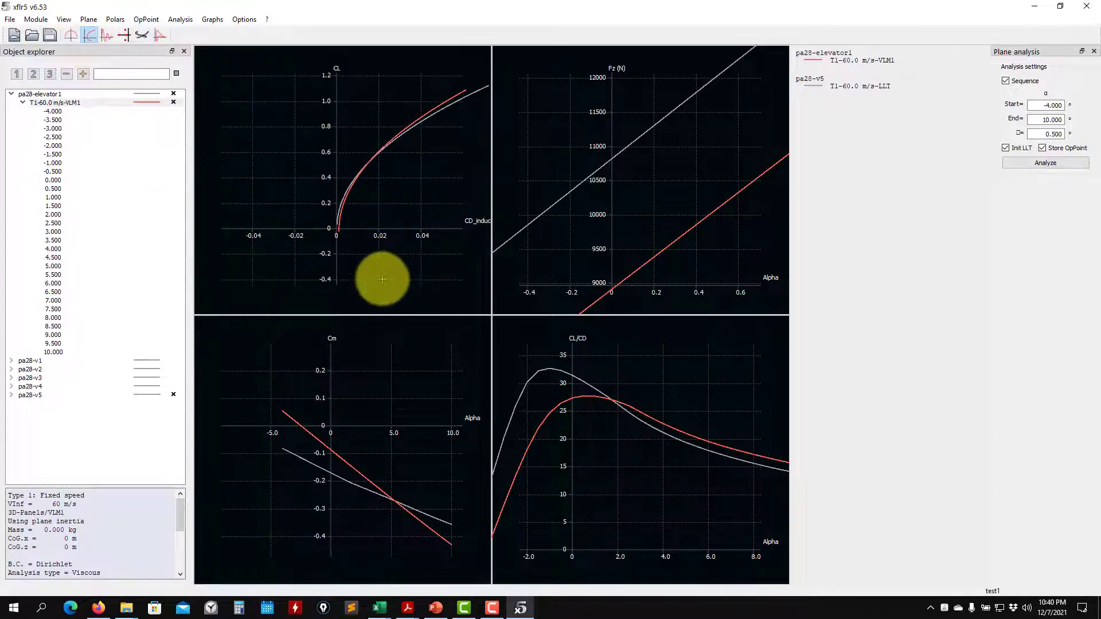
{"action": "scroll", "coordinate": [383, 279], "scroll_direction": "down", "scroll_amount": 2}
{"action": "scroll", "coordinate": [616, 266], "scroll_direction": "down", "scroll_amount": 3}
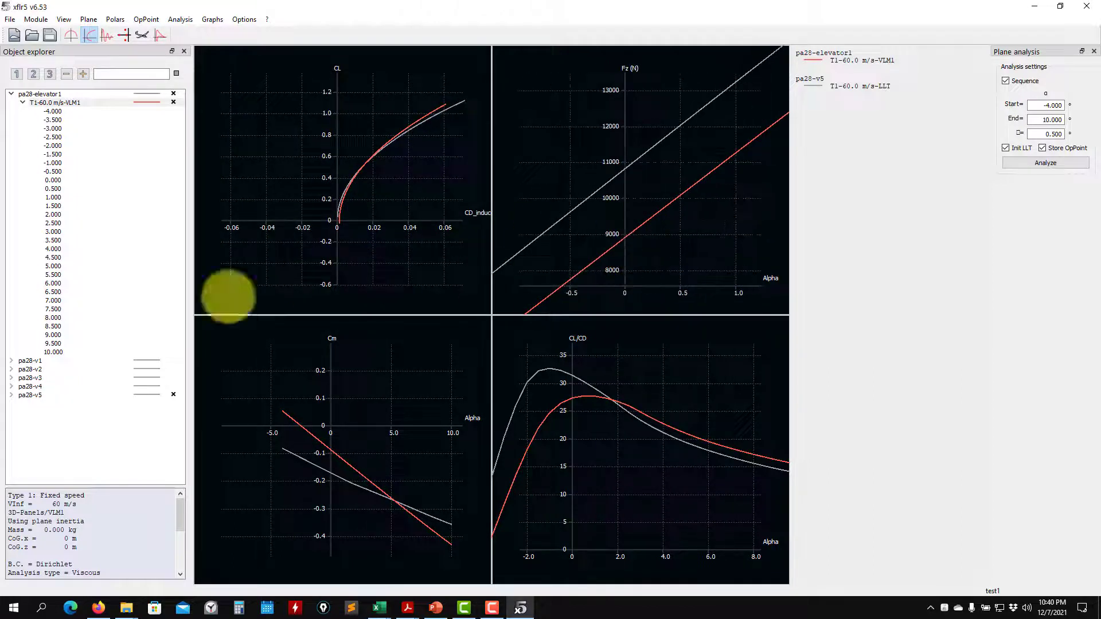
{"action": "left_click", "coordinate": [31, 397]}
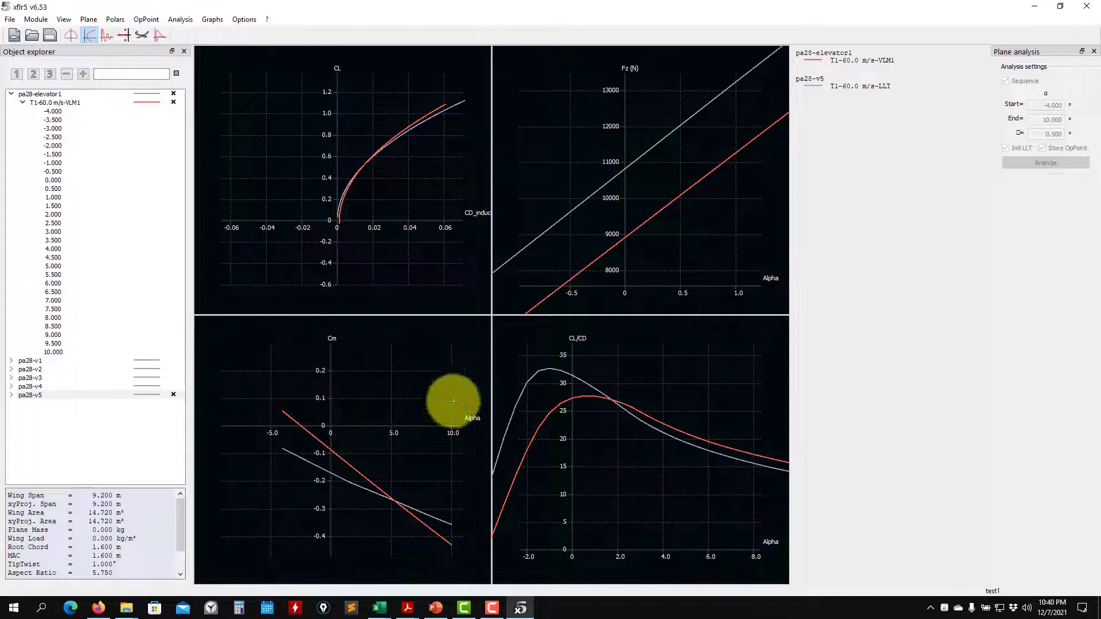
{"action": "left_click_drag", "start_coordinate": [612, 250], "coordinate": [571, 226]}
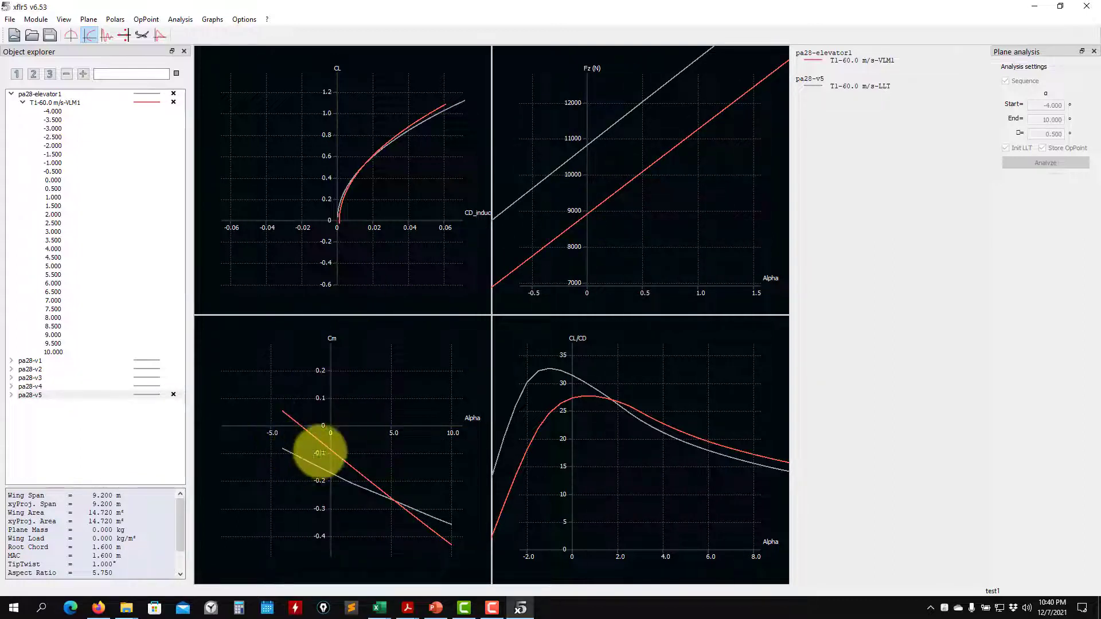
{"action": "left_click_drag", "start_coordinate": [339, 467], "coordinate": [360, 446]}
{"action": "scroll", "coordinate": [309, 404], "scroll_direction": "up", "scroll_amount": 5}
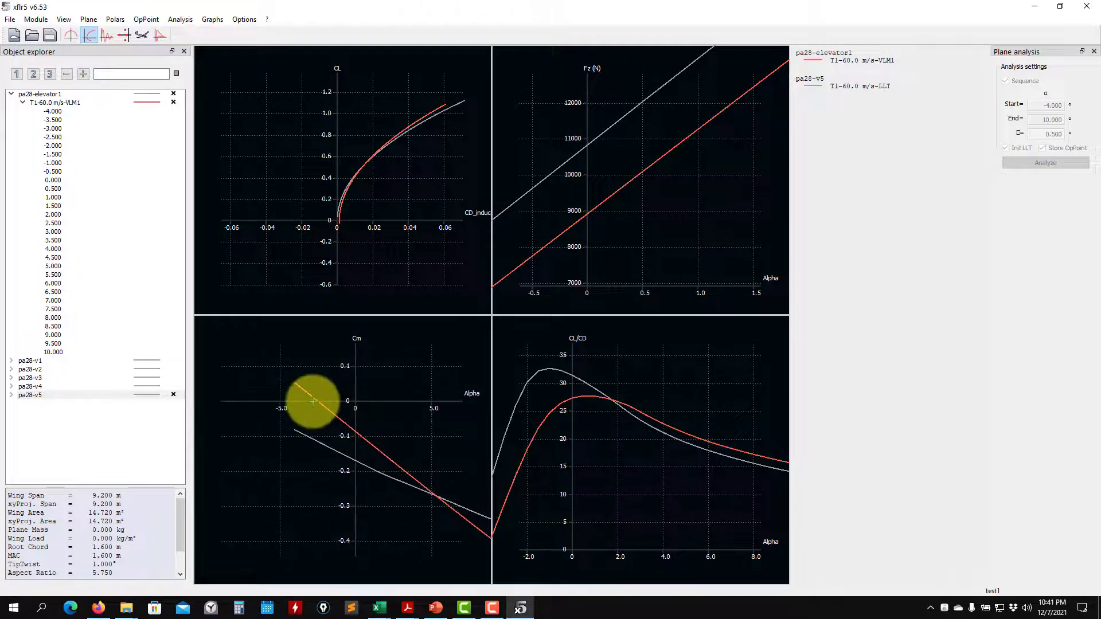
{"action": "scroll", "coordinate": [320, 404], "scroll_direction": "up", "scroll_amount": 1}
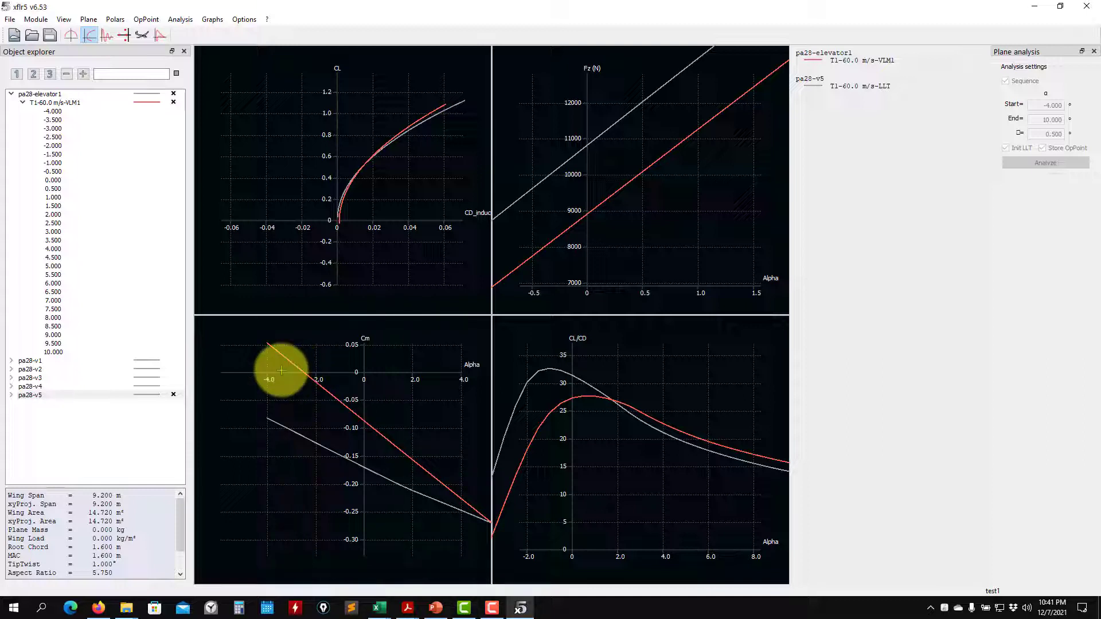
Step: Examine the Fz curves of both planes over negative and positive alpha, relating them to the angle where Cm crosses zero
{"action": "scroll", "coordinate": [570, 240], "scroll_direction": "down", "scroll_amount": 5}
{"action": "scroll", "coordinate": [570, 241], "scroll_direction": "down", "scroll_amount": 3}
{"action": "scroll", "coordinate": [565, 248], "scroll_direction": "up", "scroll_amount": 4}
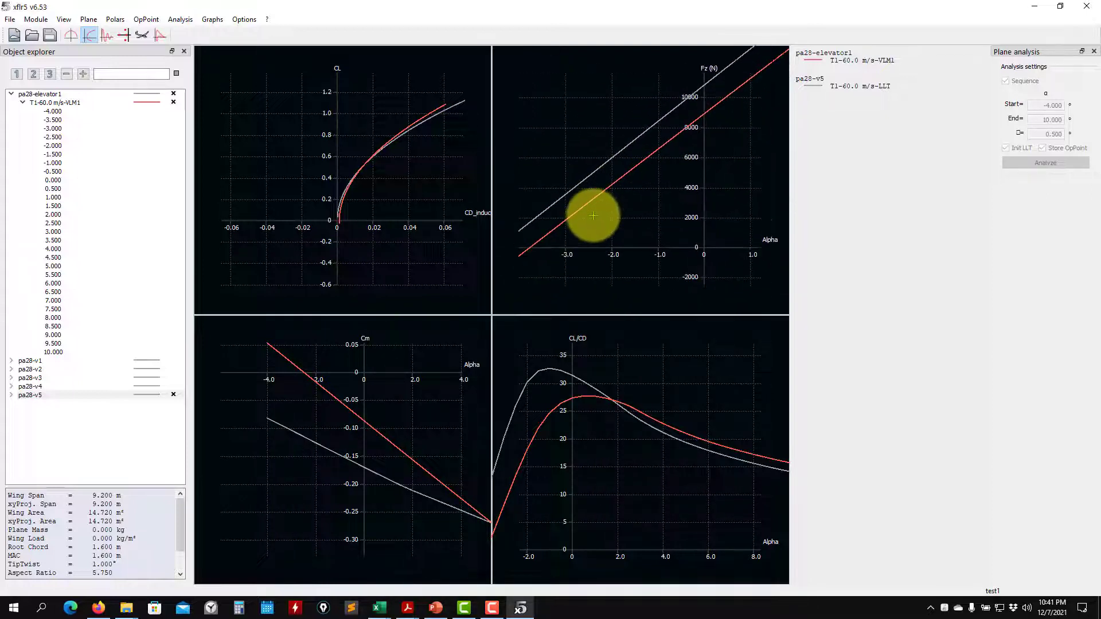
{"action": "scroll", "coordinate": [682, 214], "scroll_direction": "down", "scroll_amount": 5}
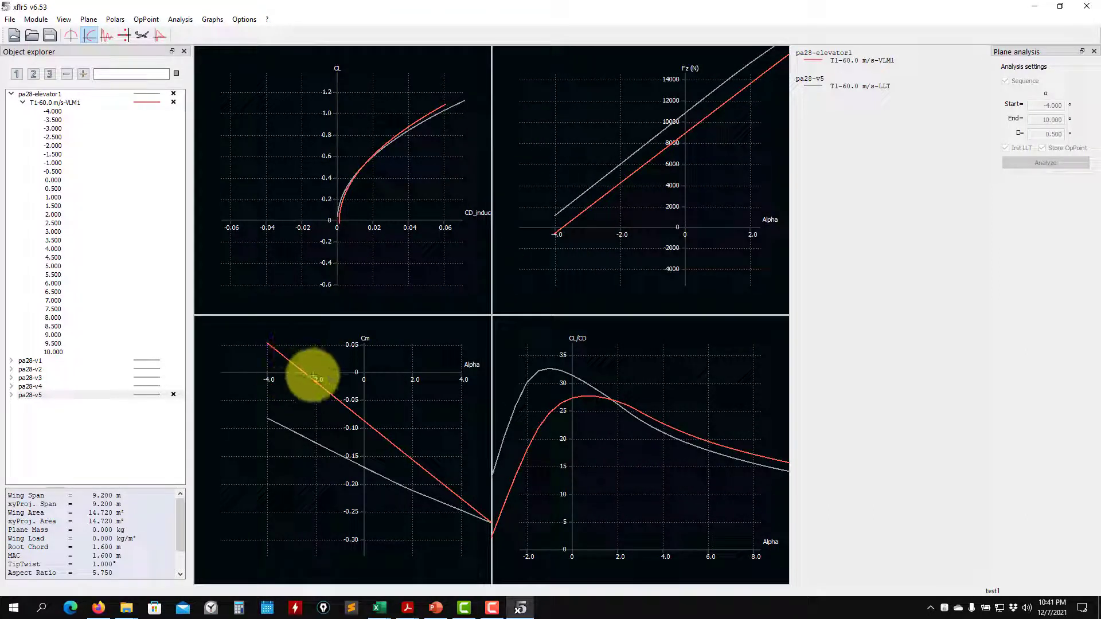
{"action": "left_click_drag", "start_coordinate": [728, 192], "coordinate": [663, 252]}
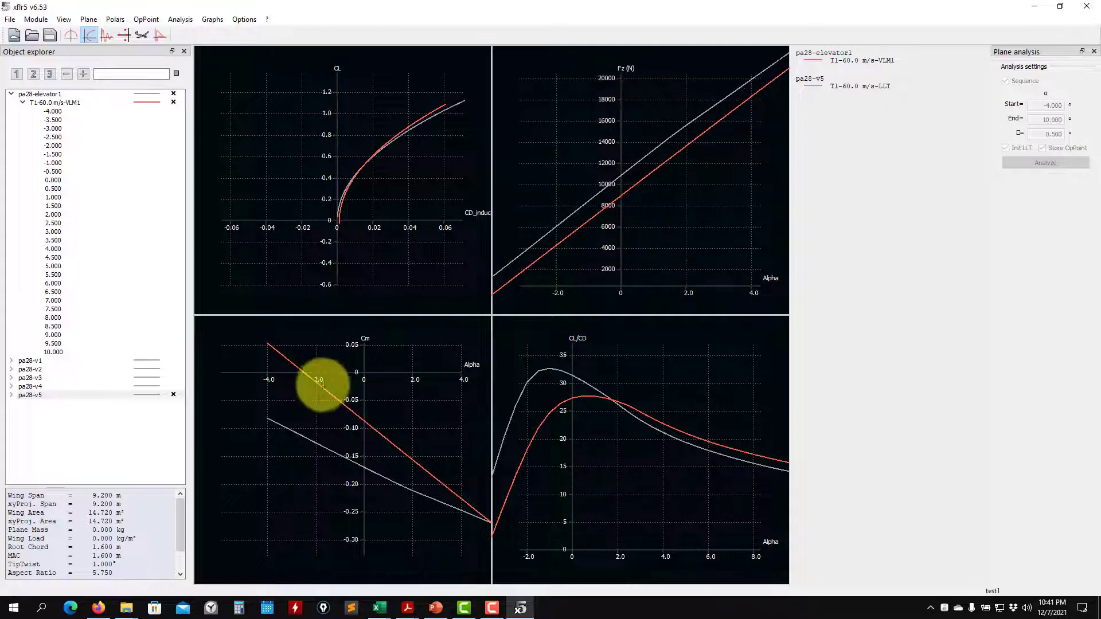
{"action": "scroll", "coordinate": [593, 223], "scroll_direction": "up", "scroll_amount": 5}
{"action": "scroll", "coordinate": [600, 203], "scroll_direction": "up", "scroll_amount": 3}
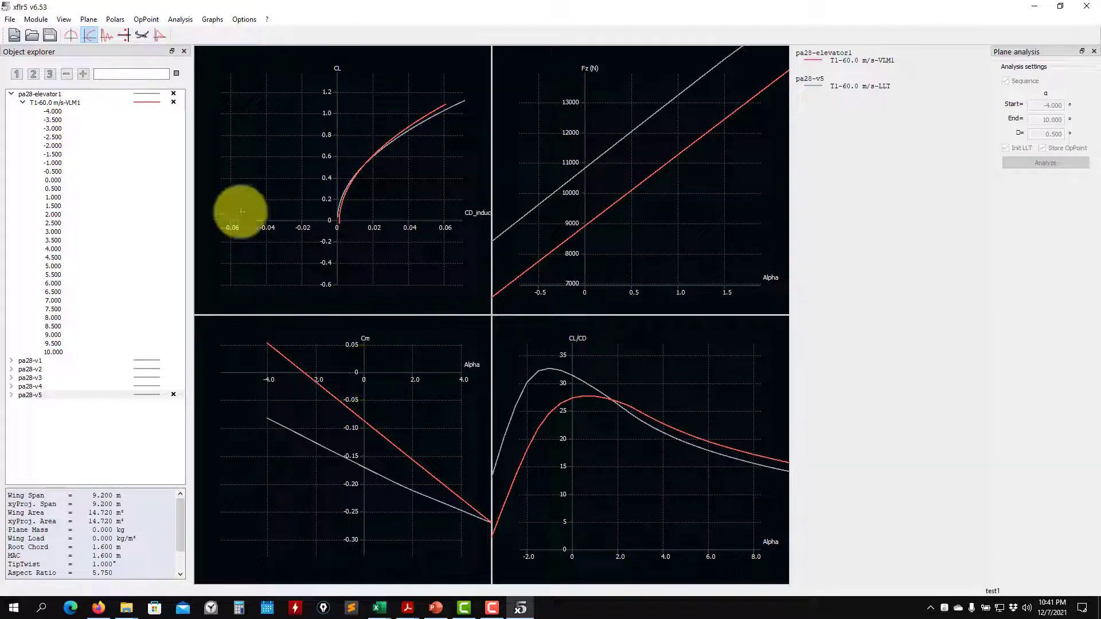
Step: View pa28-v5 and pa28-elevator1 in 3D and inspect the elevator's placement behind the wing from the side
{"action": "left_click", "coordinate": [142, 35]}
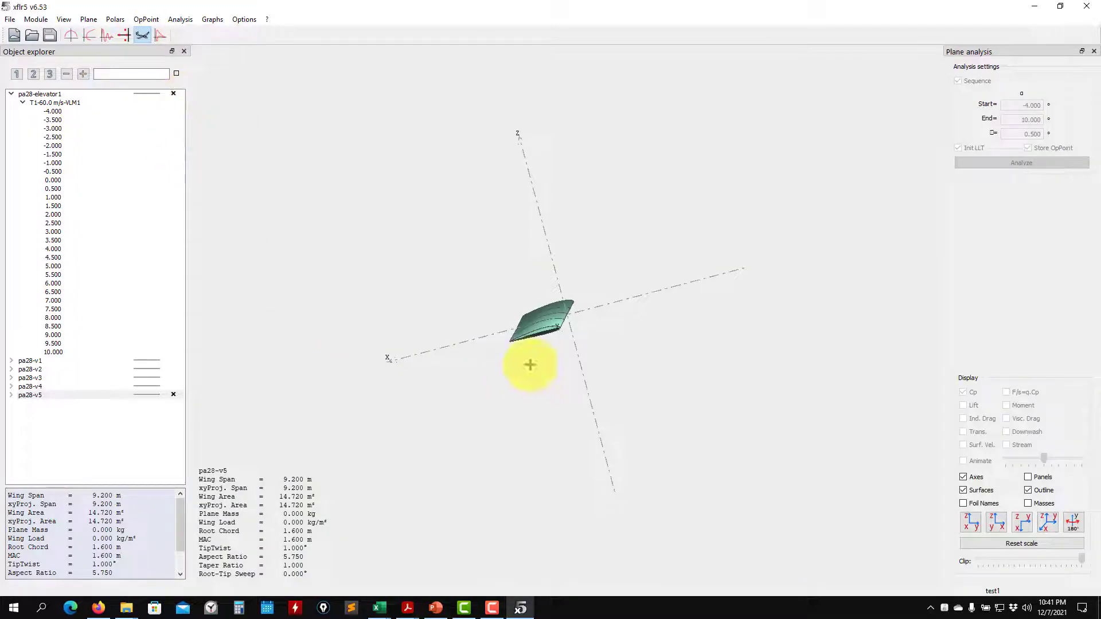
{"action": "left_click_drag", "start_coordinate": [534, 369], "coordinate": [519, 349]}
{"action": "left_click", "coordinate": [46, 94]}
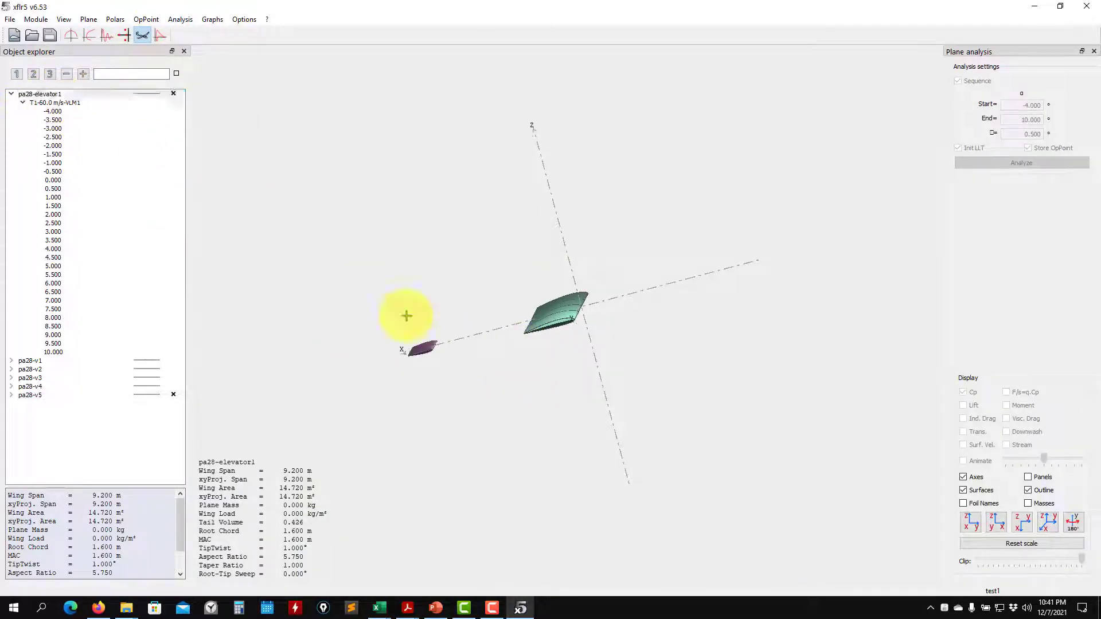
{"action": "left_click_drag", "start_coordinate": [425, 338], "coordinate": [441, 302]}
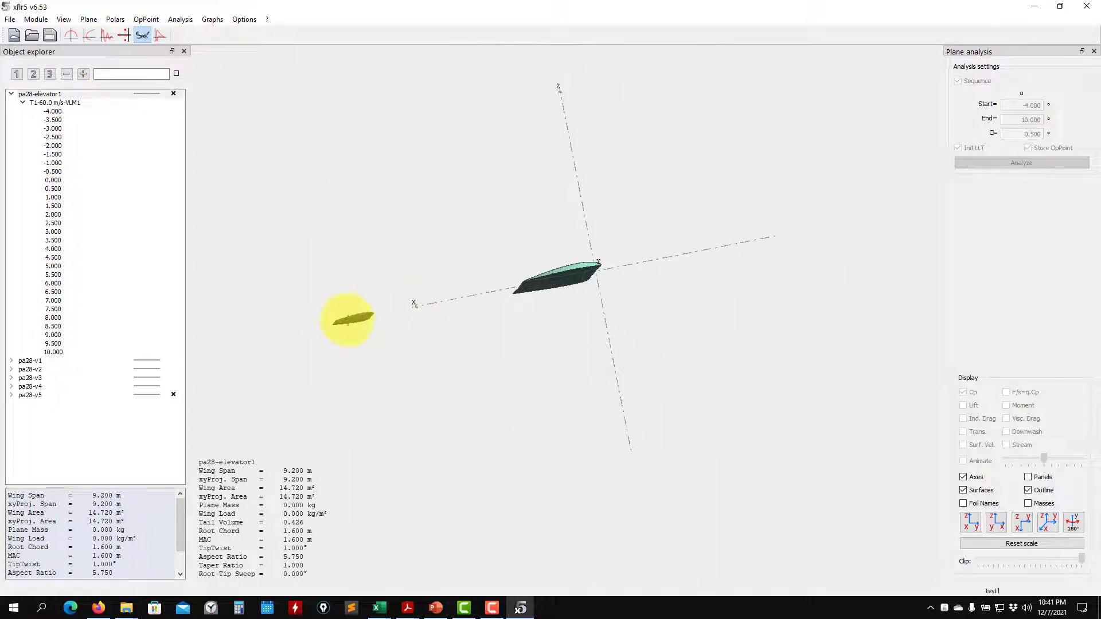
Step: Return to the polar graphs and examine the elevator's effect on lift force and pitching moment near zero alpha
{"action": "left_click", "coordinate": [72, 35]}
{"action": "left_click", "coordinate": [89, 35]}
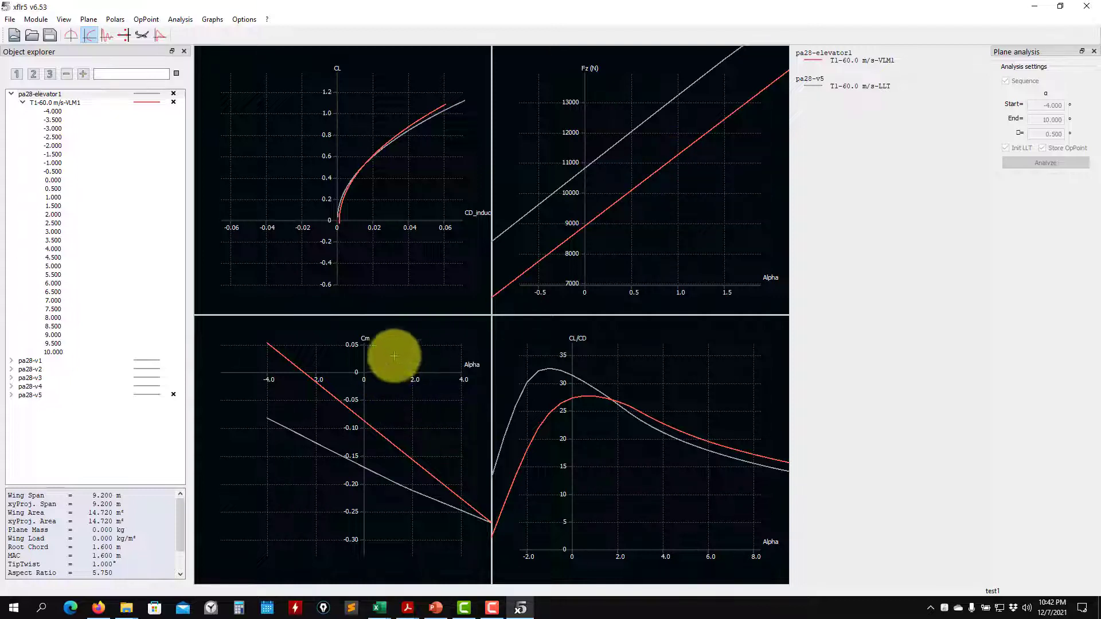
{"action": "scroll", "coordinate": [362, 229], "scroll_direction": "down", "scroll_amount": 2}
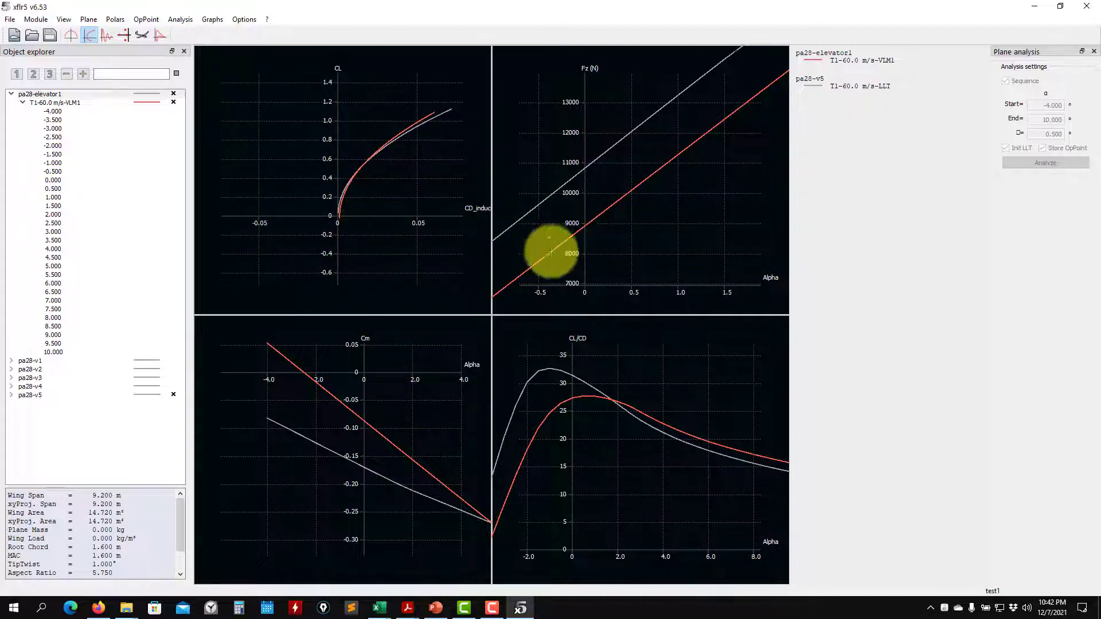
{"action": "scroll", "coordinate": [673, 181], "scroll_direction": "down", "scroll_amount": 3}
{"action": "scroll", "coordinate": [673, 181], "scroll_direction": "up", "scroll_amount": 4}
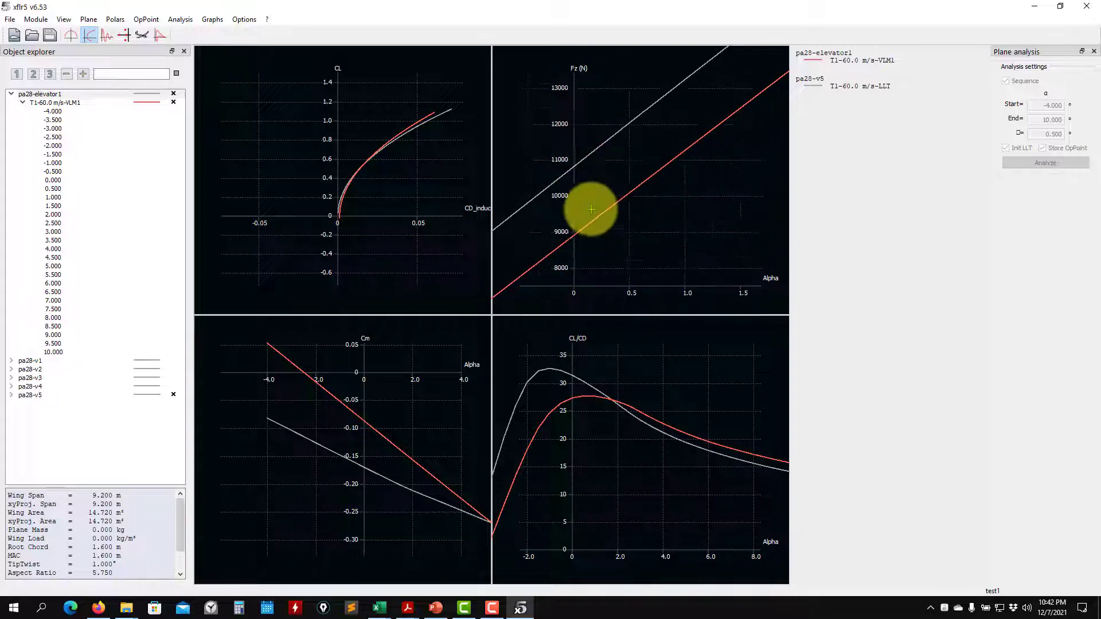
{"action": "scroll", "coordinate": [590, 217], "scroll_direction": "down", "scroll_amount": 3}
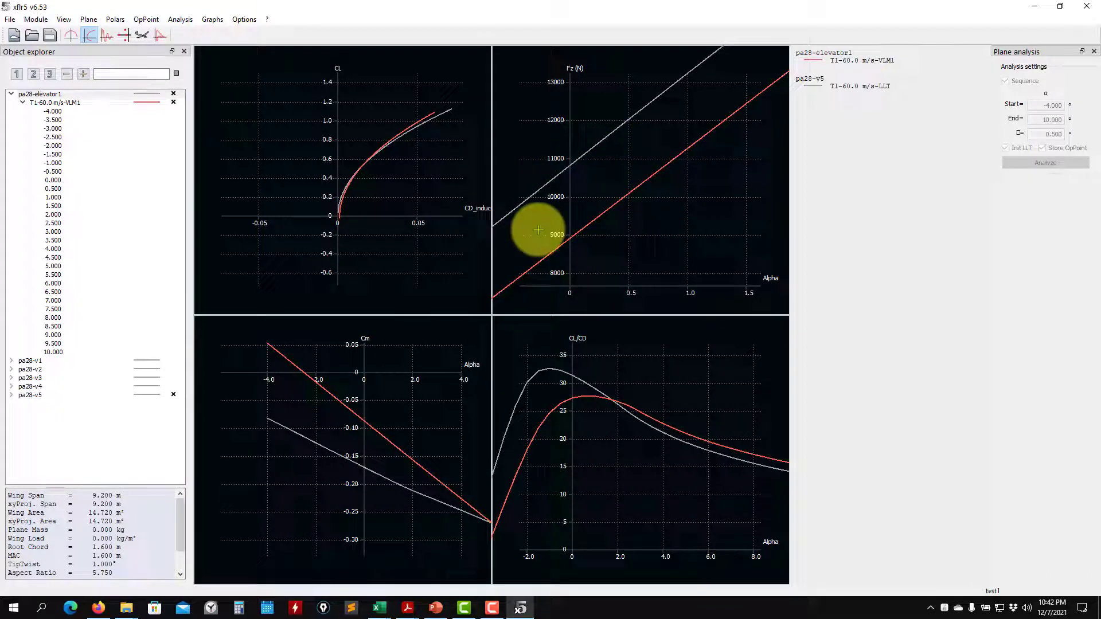
{"action": "scroll", "coordinate": [344, 383], "scroll_direction": "down", "scroll_amount": 3}
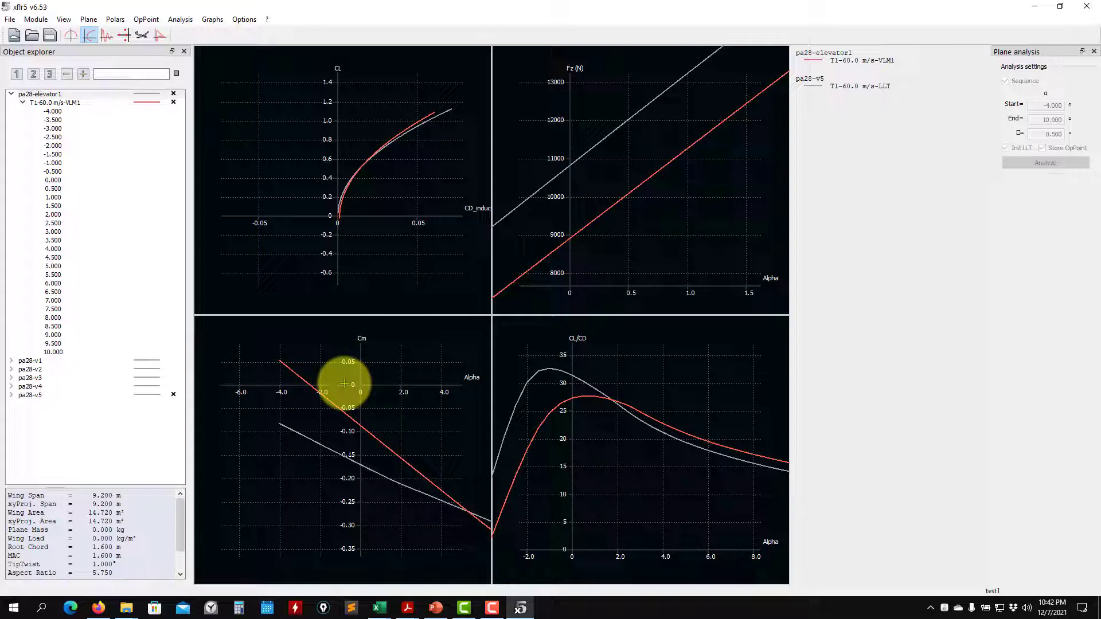
Step: Change the graph of CL against induced drag so that it plots CL against CD
{"action": "scroll", "coordinate": [356, 180], "scroll_direction": "up", "scroll_amount": 3}
{"action": "scroll", "coordinate": [341, 214], "scroll_direction": "up", "scroll_amount": 4}
{"action": "scroll", "coordinate": [364, 211], "scroll_direction": "up", "scroll_amount": 2}
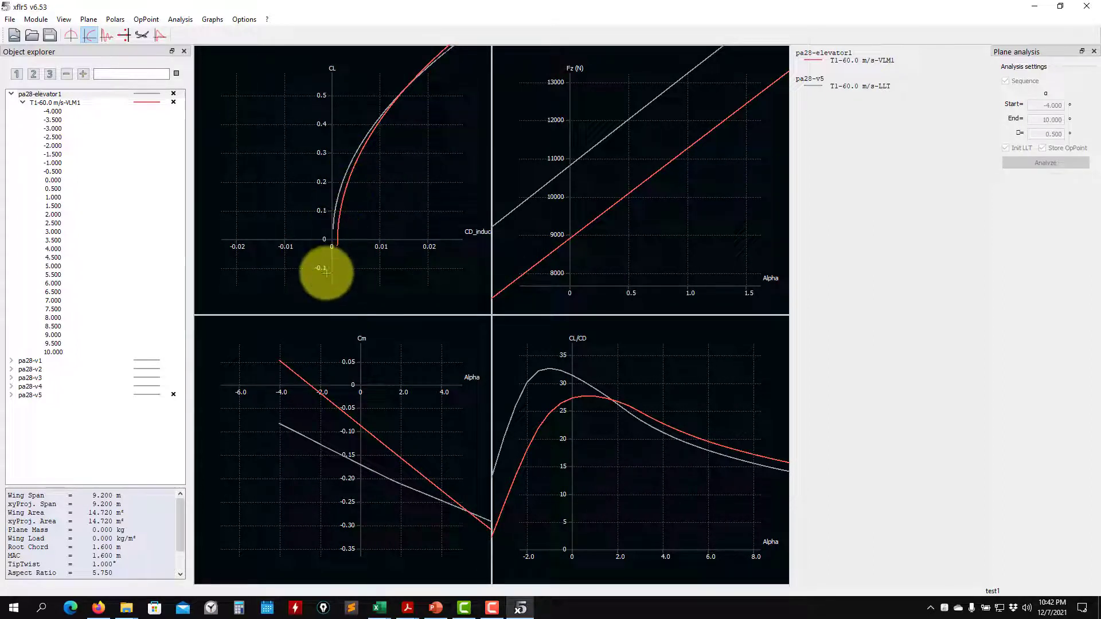
{"action": "left_click_drag", "start_coordinate": [369, 187], "coordinate": [322, 226]}
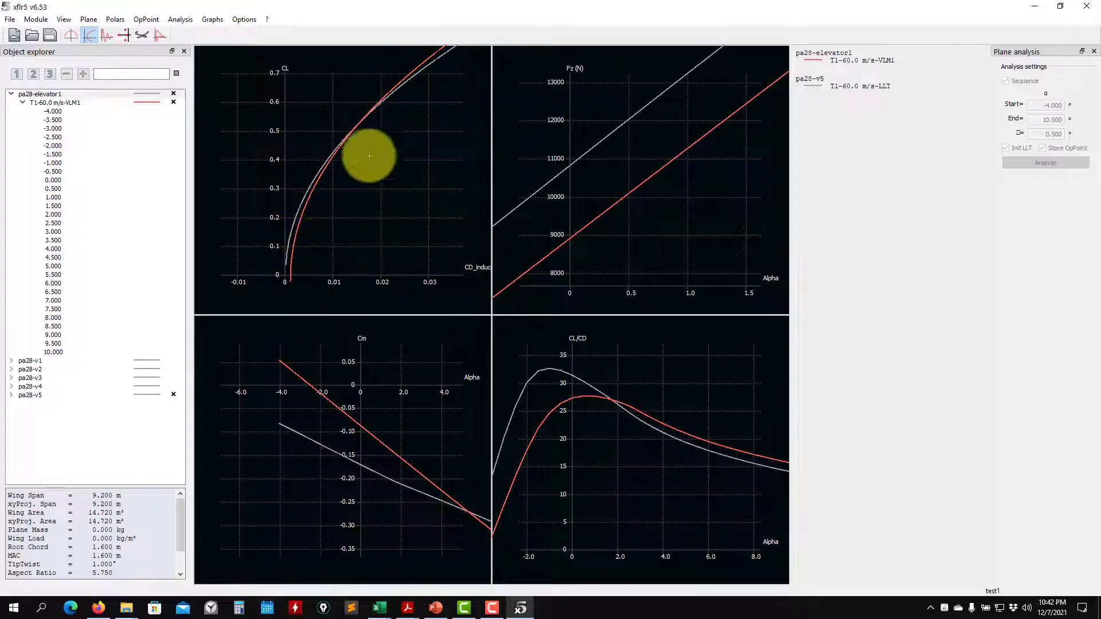
{"action": "left_click_drag", "start_coordinate": [448, 256], "coordinate": [387, 210]}
{"action": "right_click", "coordinate": [350, 194]}
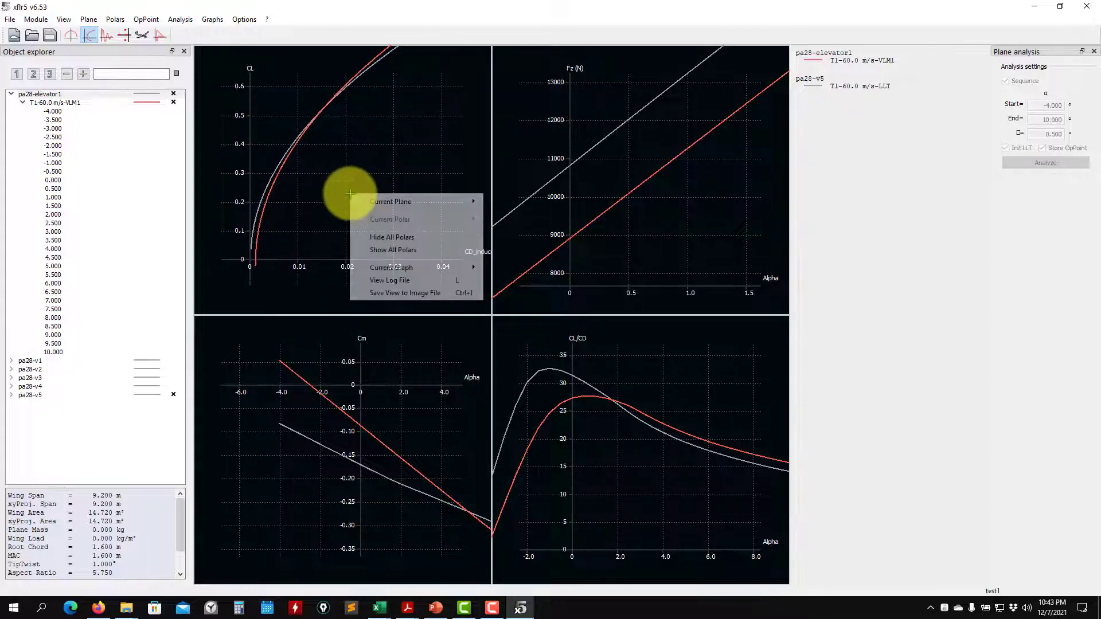
{"action": "mouse_move", "coordinate": [406, 267]}
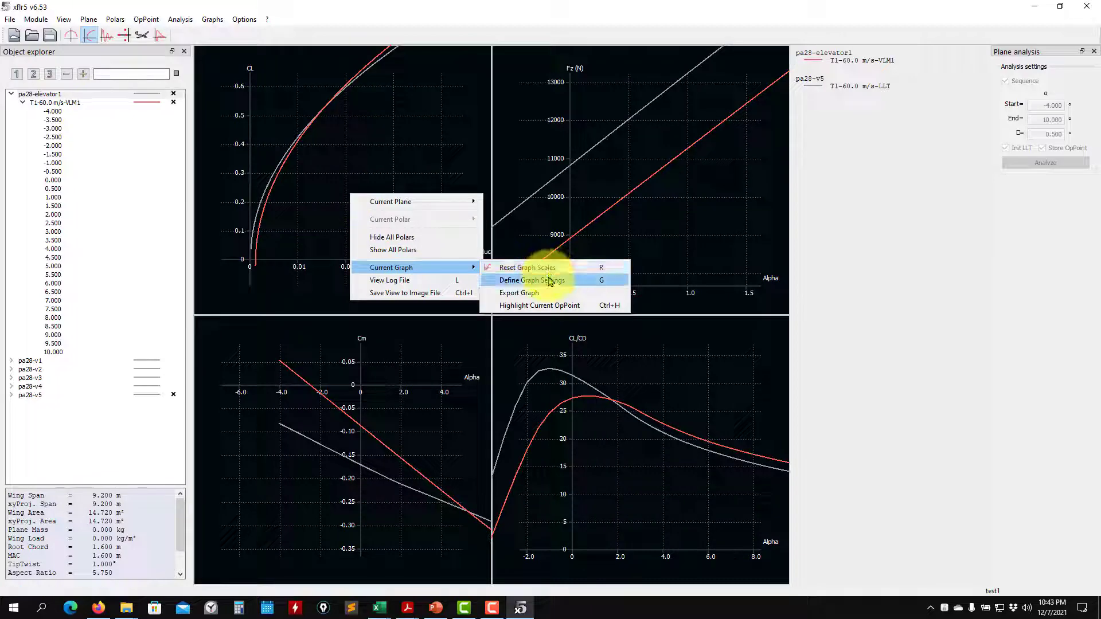
{"action": "left_click", "coordinate": [555, 281]}
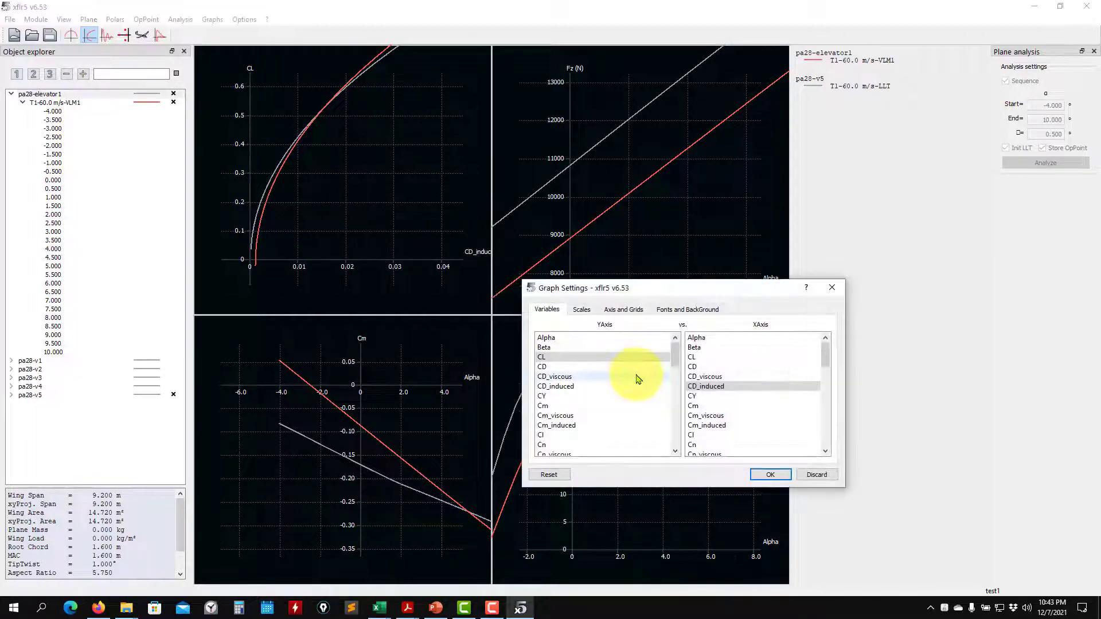
{"action": "left_click", "coordinate": [702, 367]}
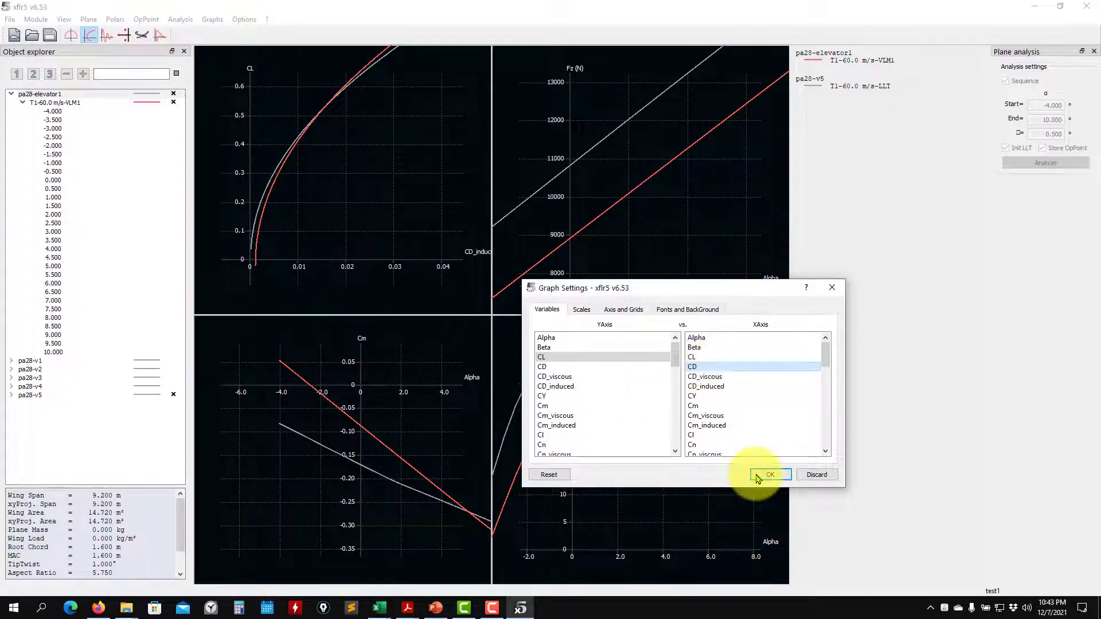
{"action": "left_click", "coordinate": [767, 474]}
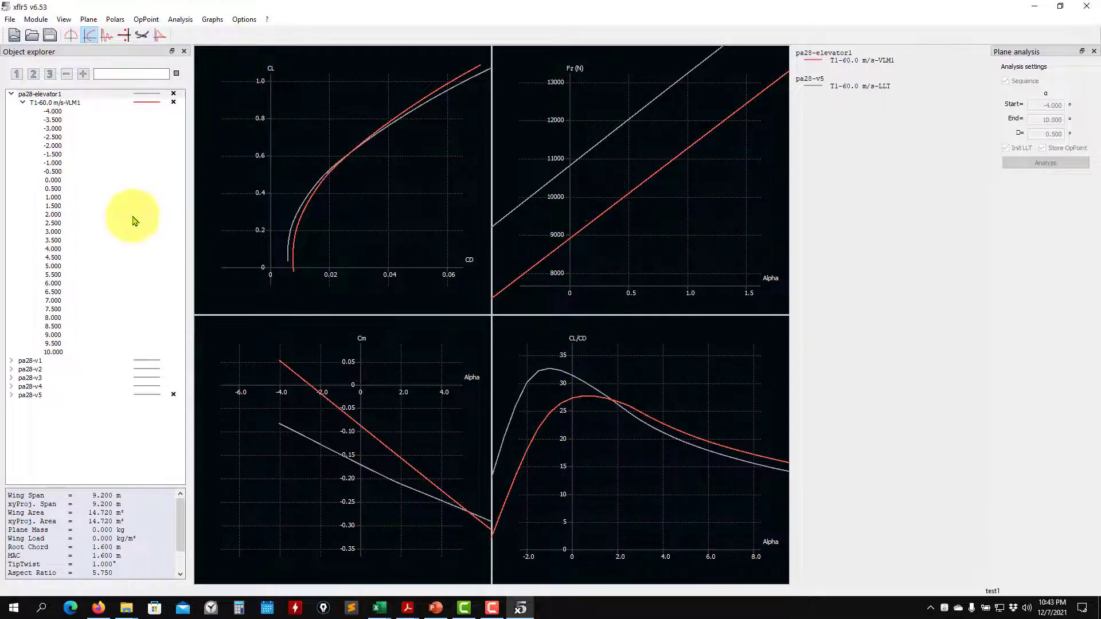
Step: Examine the spanwise local lift coefficient of pa28-elevator1 at zero alpha, with the graph scales reset
{"action": "left_click", "coordinate": [74, 35]}
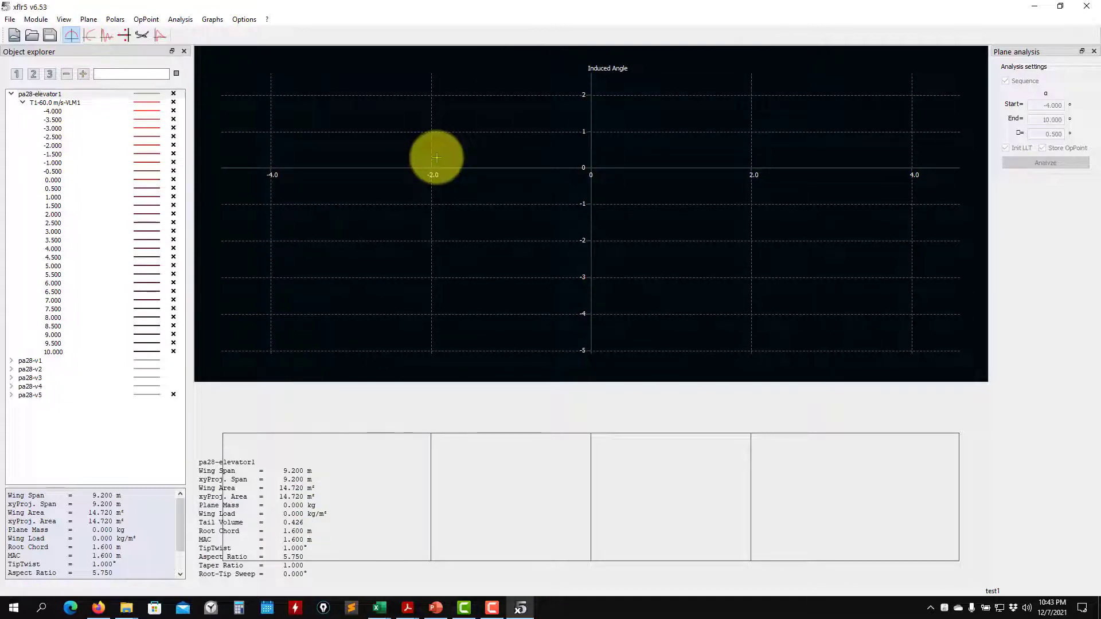
{"action": "left_click", "coordinate": [62, 180]}
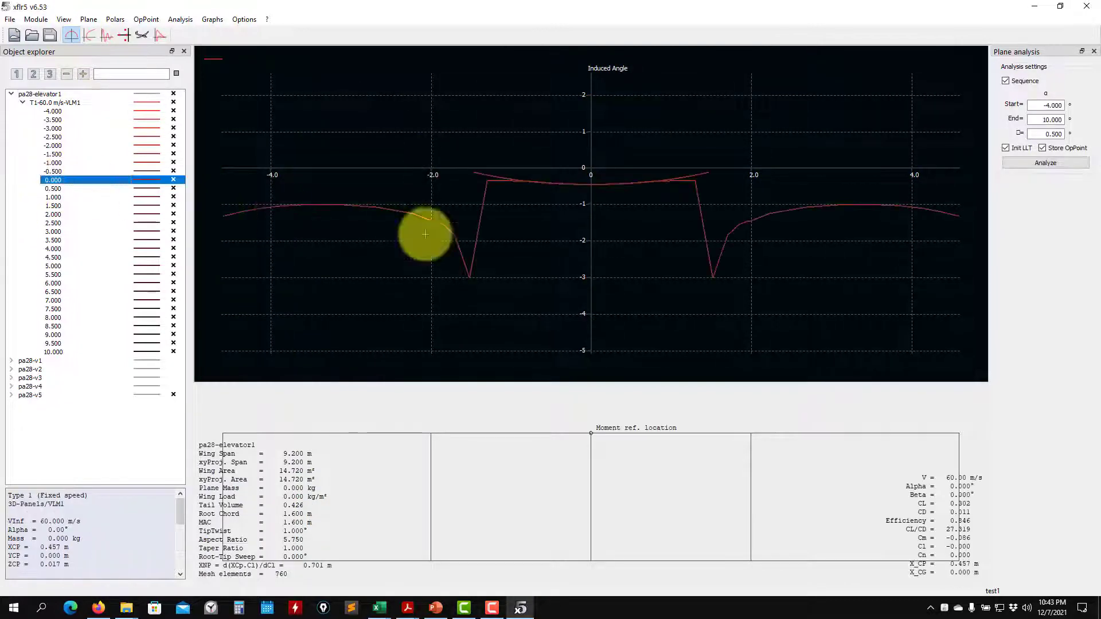
{"action": "left_click_drag", "start_coordinate": [510, 203], "coordinate": [509, 222]}
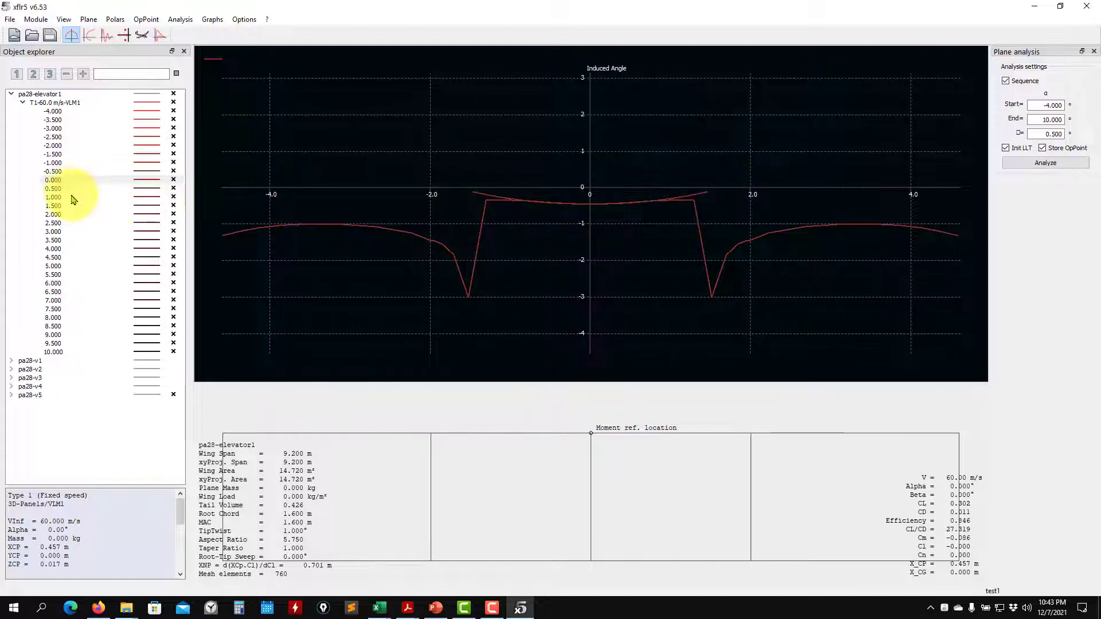
{"action": "key", "text": "Right"}
{"action": "key", "text": "Right"}
{"action": "key", "text": "Right"}
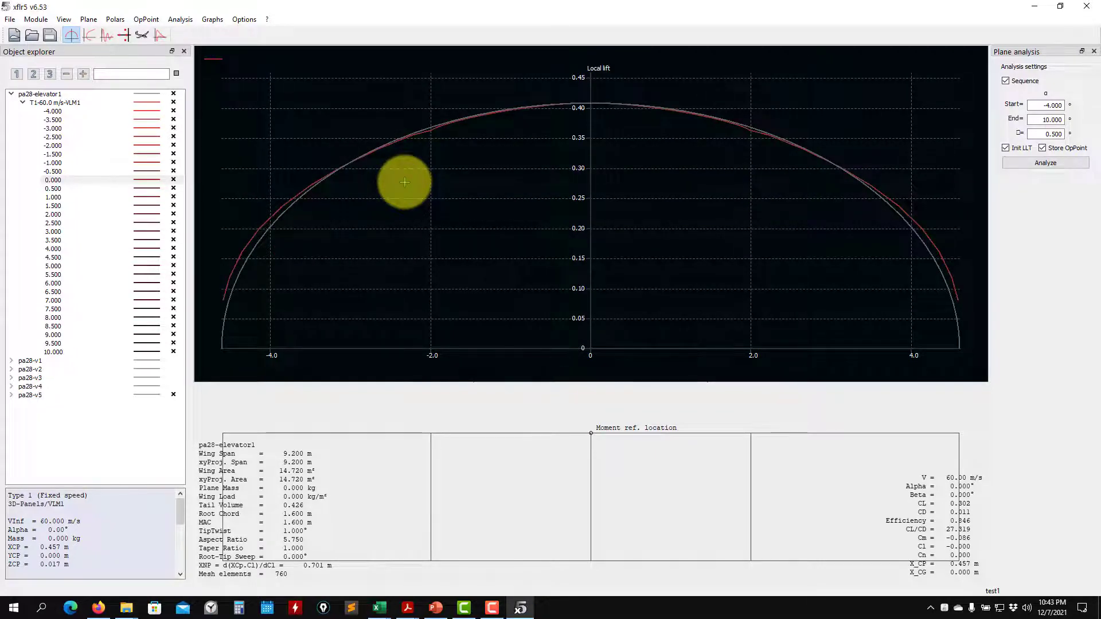
{"action": "key", "text": "Left"}
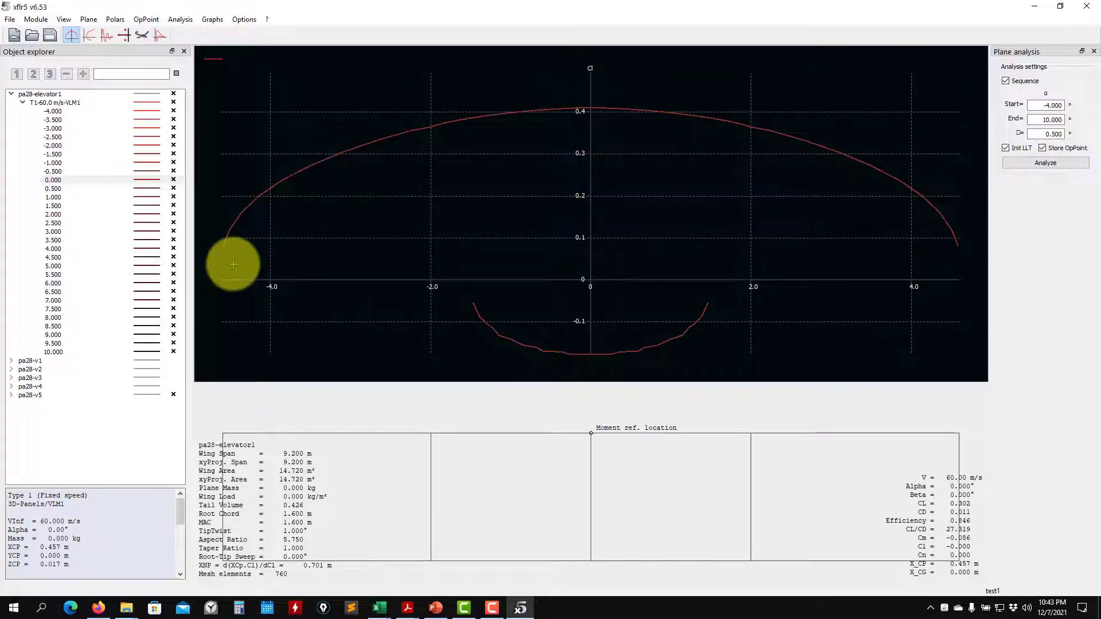
{"action": "key", "text": "r"}
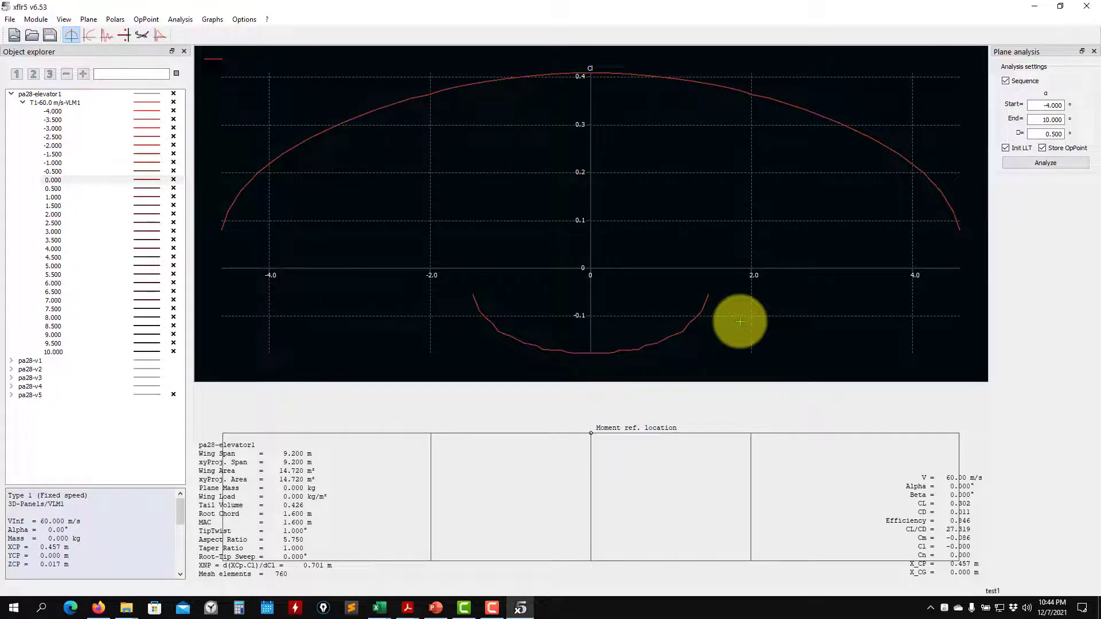
Step: Show pa28-elevator1 at zero alpha in 3D with its streamlines displayed
{"action": "left_click", "coordinate": [143, 35]}
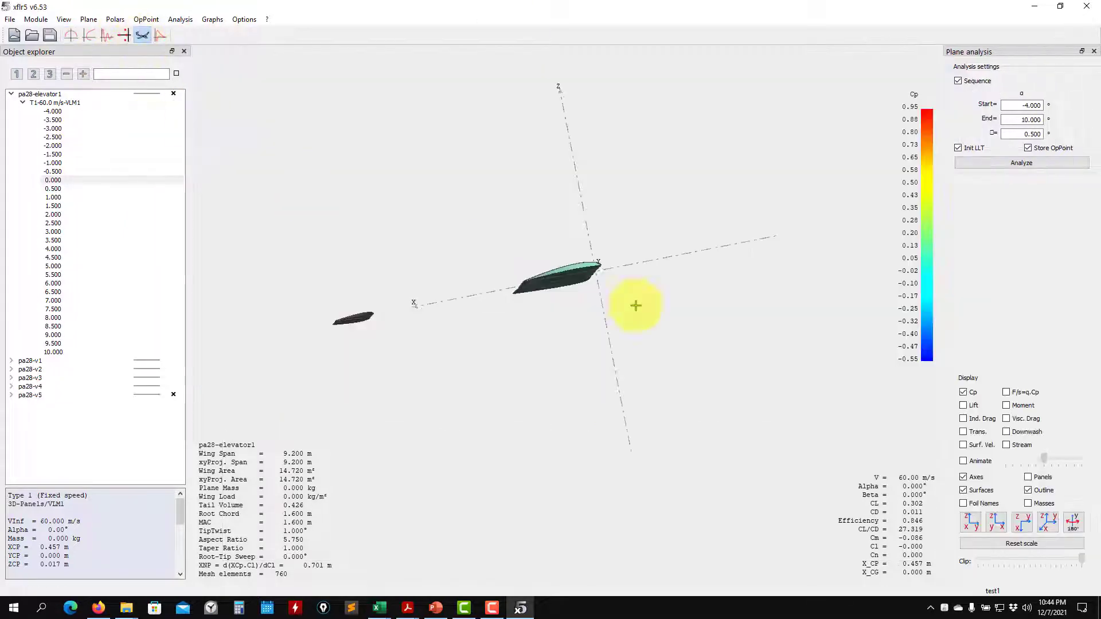
{"action": "left_click_drag", "start_coordinate": [732, 394], "coordinate": [699, 464]}
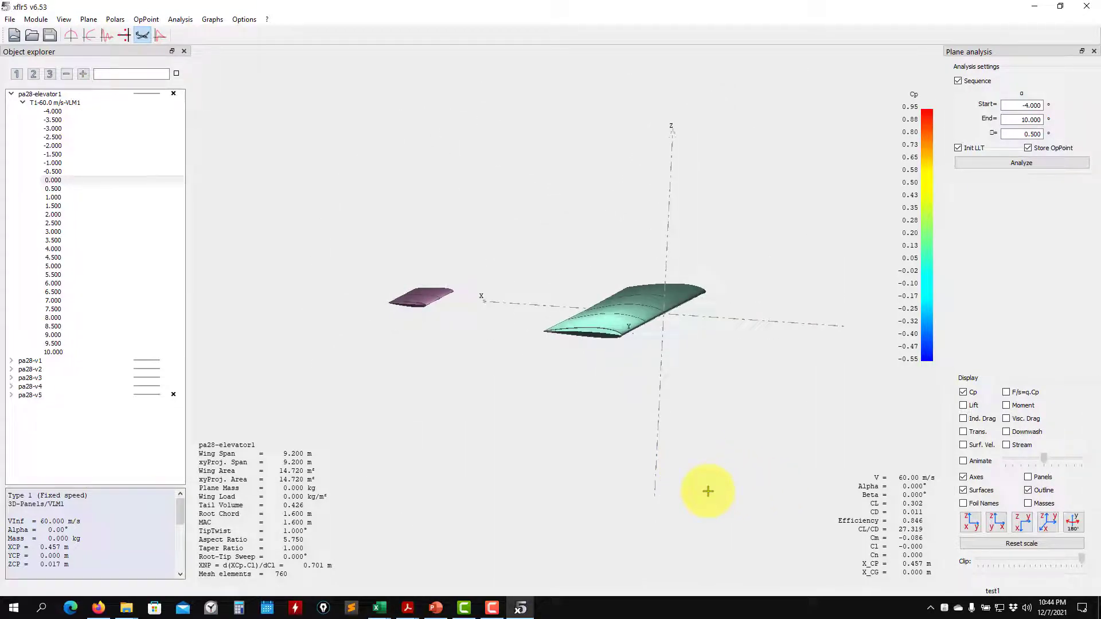
{"action": "left_click", "coordinate": [1021, 446]}
{"action": "left_click_drag", "start_coordinate": [521, 425], "coordinate": [515, 447]}
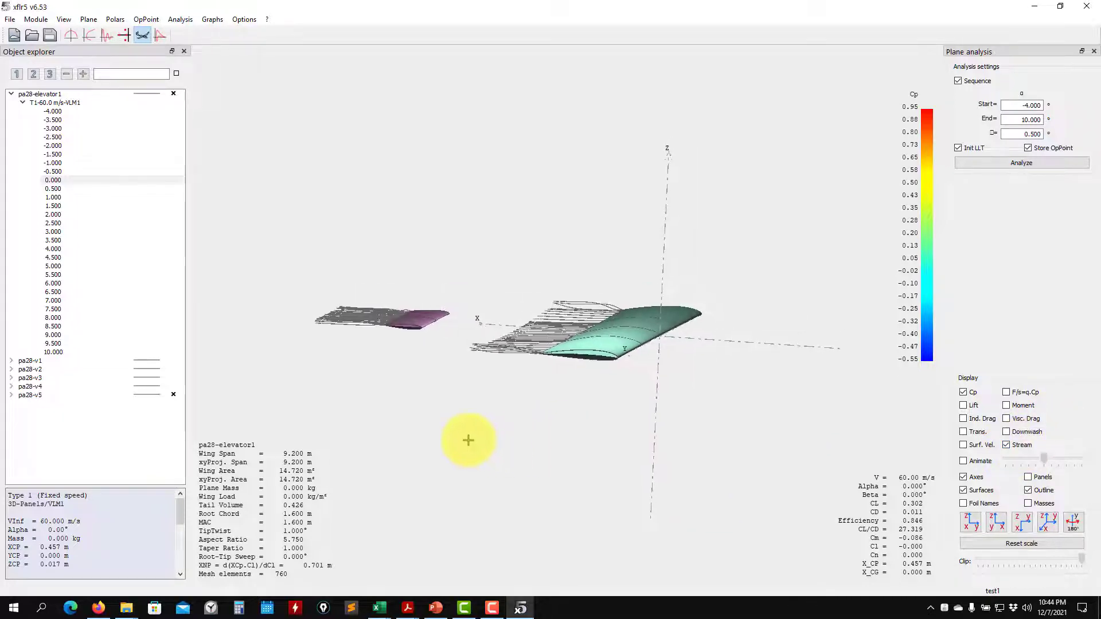
Step: Inspect the streamlines behind the wing and elevator from several angles, and check the elevator's height on the exercise slide in PowerPoint
{"action": "left_click_drag", "start_coordinate": [586, 436], "coordinate": [688, 437]}
{"action": "scroll", "coordinate": [567, 428], "scroll_direction": "up", "scroll_amount": 6}
{"action": "left_click_drag", "start_coordinate": [568, 429], "coordinate": [619, 428]}
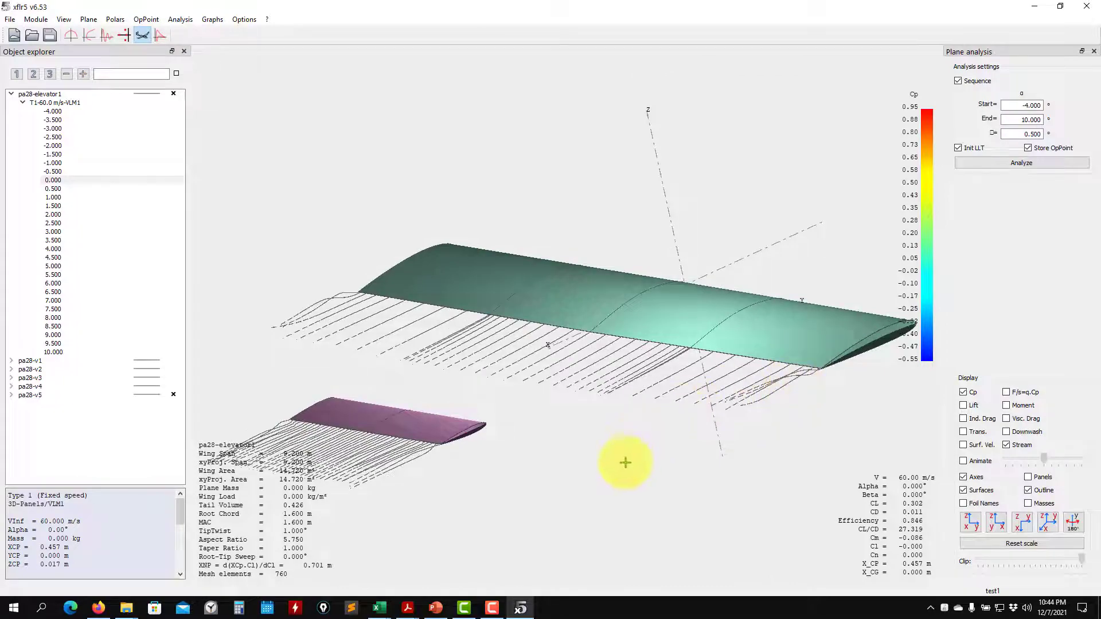
{"action": "left_click_drag", "start_coordinate": [549, 435], "coordinate": [588, 441]}
{"action": "left_click_drag", "start_coordinate": [664, 410], "coordinate": [730, 326]}
{"action": "left_click_drag", "start_coordinate": [801, 288], "coordinate": [802, 297]}
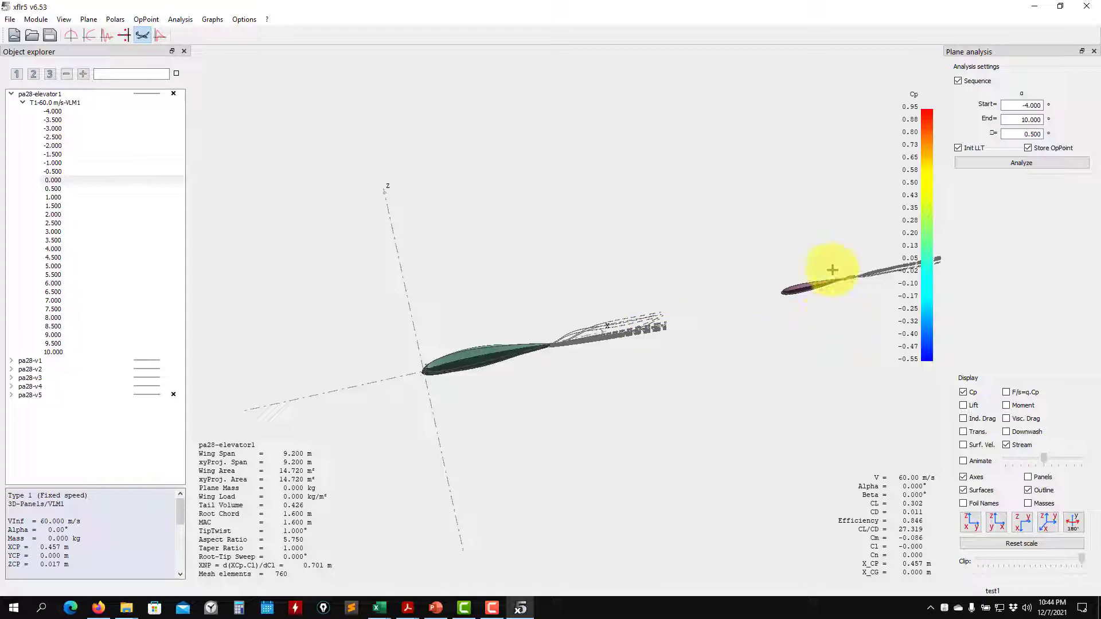
{"action": "mouse_move", "coordinate": [806, 314]}
{"action": "left_mouse_down"}
{"action": "mouse_move", "coordinate": [765, 351]}
{"action": "mouse_move", "coordinate": [634, 374]}
{"action": "mouse_move", "coordinate": [362, 359]}
{"action": "mouse_move", "coordinate": [551, 418]}
{"action": "mouse_move", "coordinate": [732, 398]}
{"action": "mouse_move", "coordinate": [634, 368]}
{"action": "mouse_move", "coordinate": [783, 242]}
{"action": "mouse_move", "coordinate": [769, 201]}
{"action": "mouse_move", "coordinate": [799, 294]}
{"action": "left_mouse_up"}
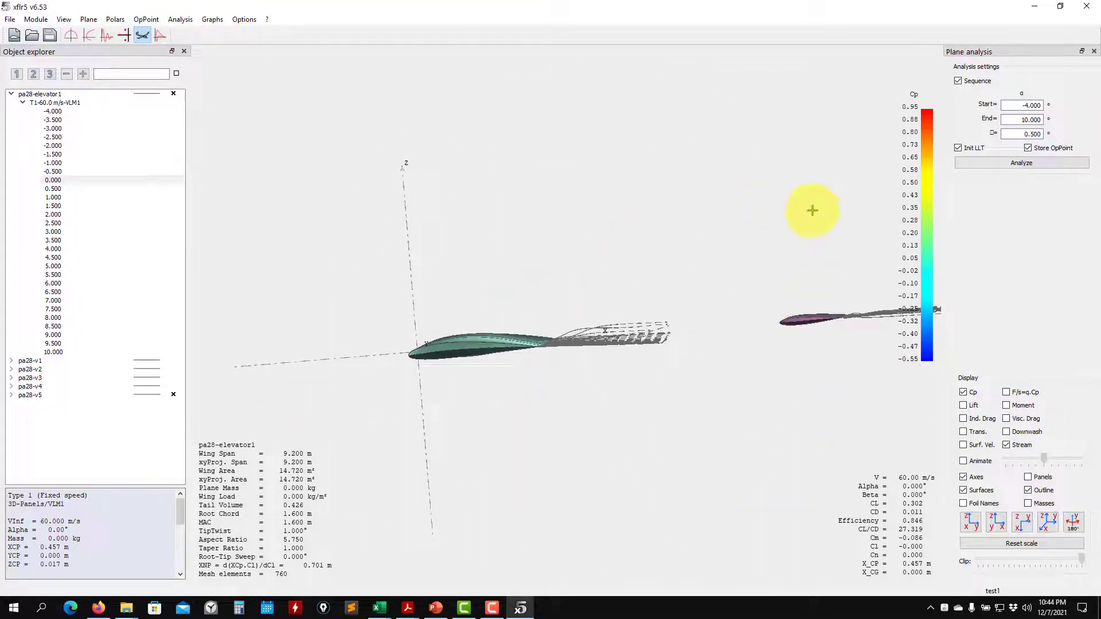
{"action": "left_click", "coordinate": [437, 609]}
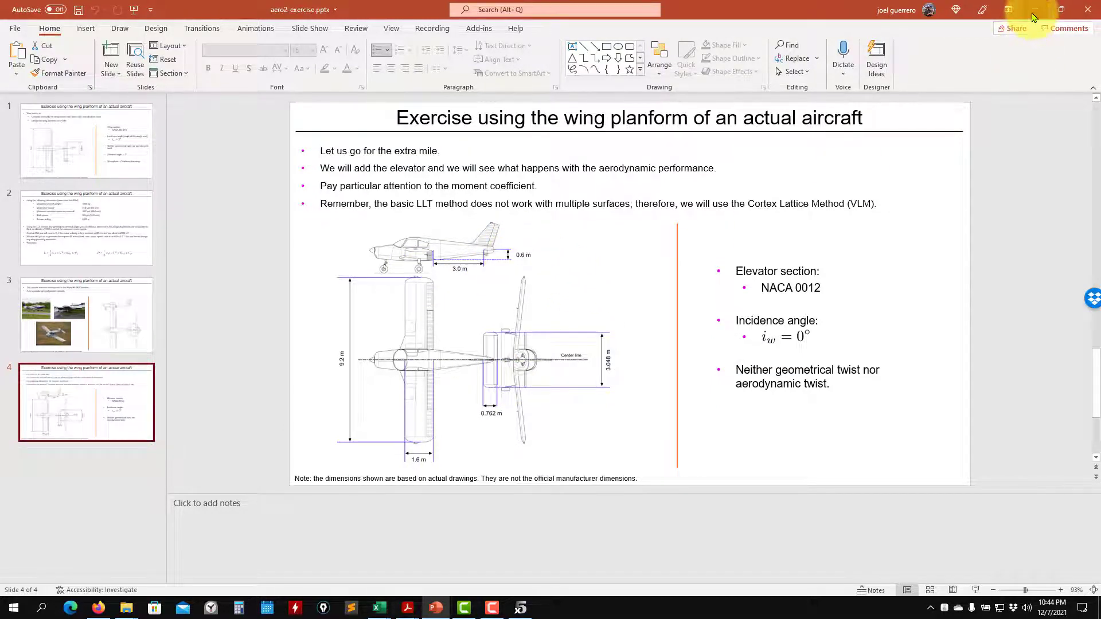
{"action": "left_click", "coordinate": [1036, 11]}
Step: Back in xflr5, hide the surfaces and examine the Cp distribution on the wing and elevator
{"action": "left_click_drag", "start_coordinate": [749, 389], "coordinate": [590, 398]}
{"action": "left_click_drag", "start_coordinate": [852, 418], "coordinate": [927, 369]}
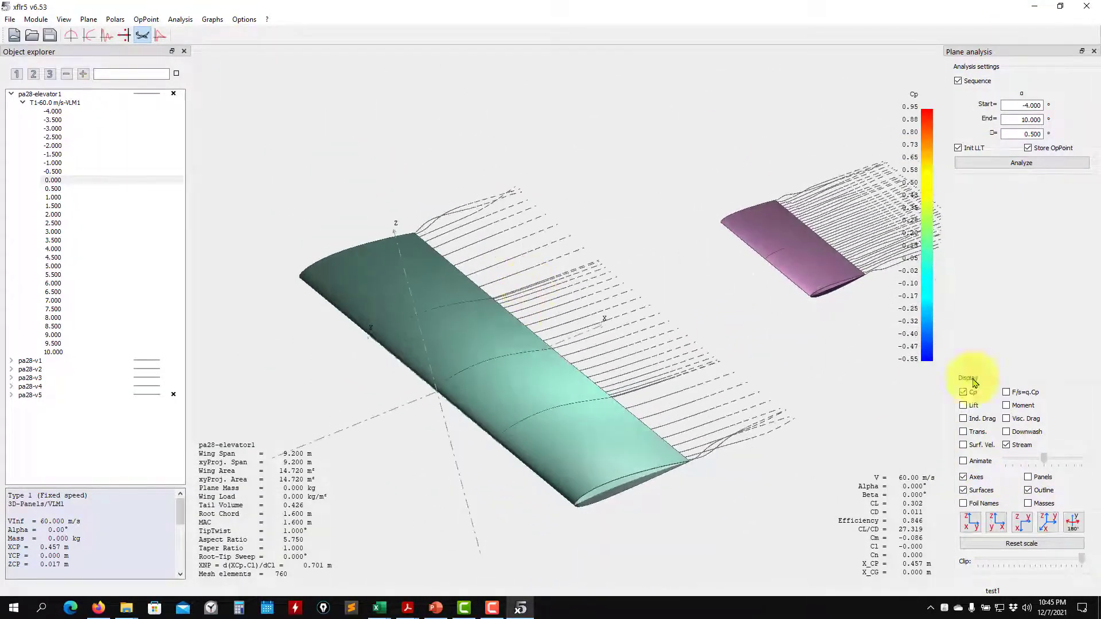
{"action": "left_click", "coordinate": [978, 408]}
{"action": "left_click", "coordinate": [978, 410]}
{"action": "left_click", "coordinate": [975, 411]}
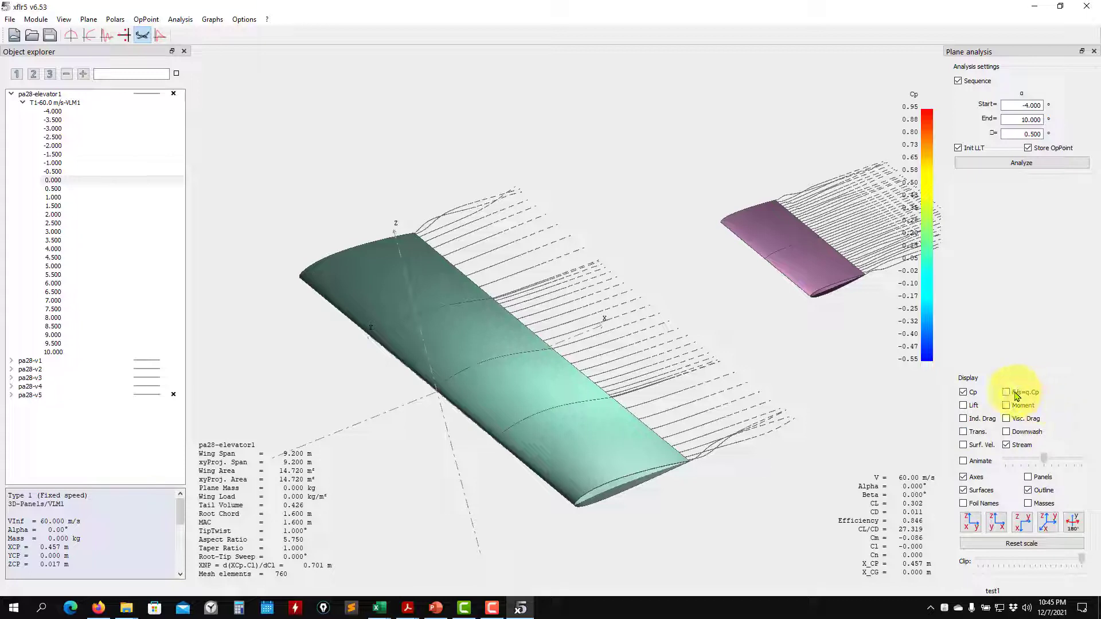
{"action": "left_click", "coordinate": [963, 393]}
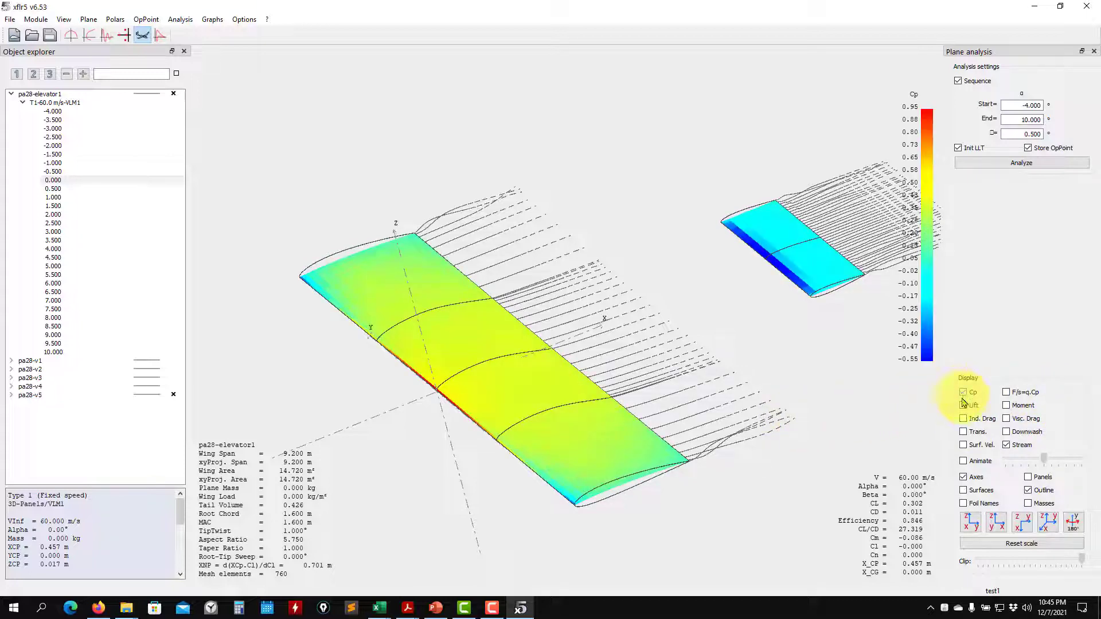
{"action": "left_click_drag", "start_coordinate": [599, 449], "coordinate": [475, 376]}
{"action": "left_click_drag", "start_coordinate": [470, 428], "coordinate": [625, 424]}
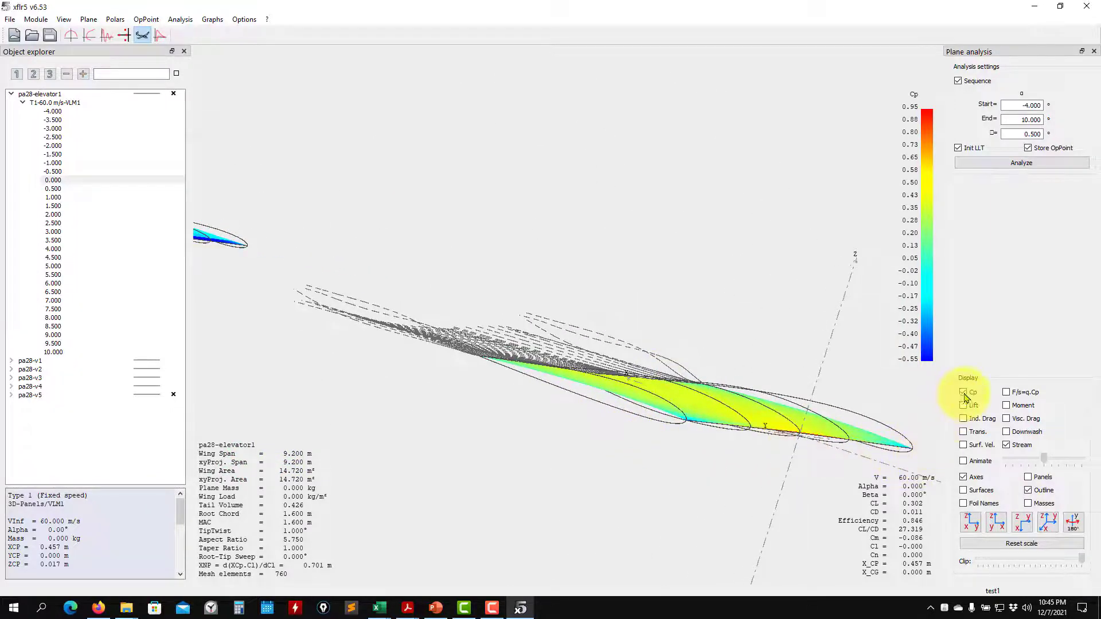
Step: Turn off Cp, display the panels without surfaces, and inspect the wing's mean-line mesh and wake from the side
{"action": "left_click", "coordinate": [964, 393]}
{"action": "left_click", "coordinate": [968, 492]}
{"action": "left_click", "coordinate": [1029, 477]}
{"action": "mouse_move", "coordinate": [638, 410]}
{"action": "left_mouse_down"}
{"action": "mouse_move", "coordinate": [539, 457]}
{"action": "mouse_move", "coordinate": [646, 484]}
{"action": "left_mouse_up"}
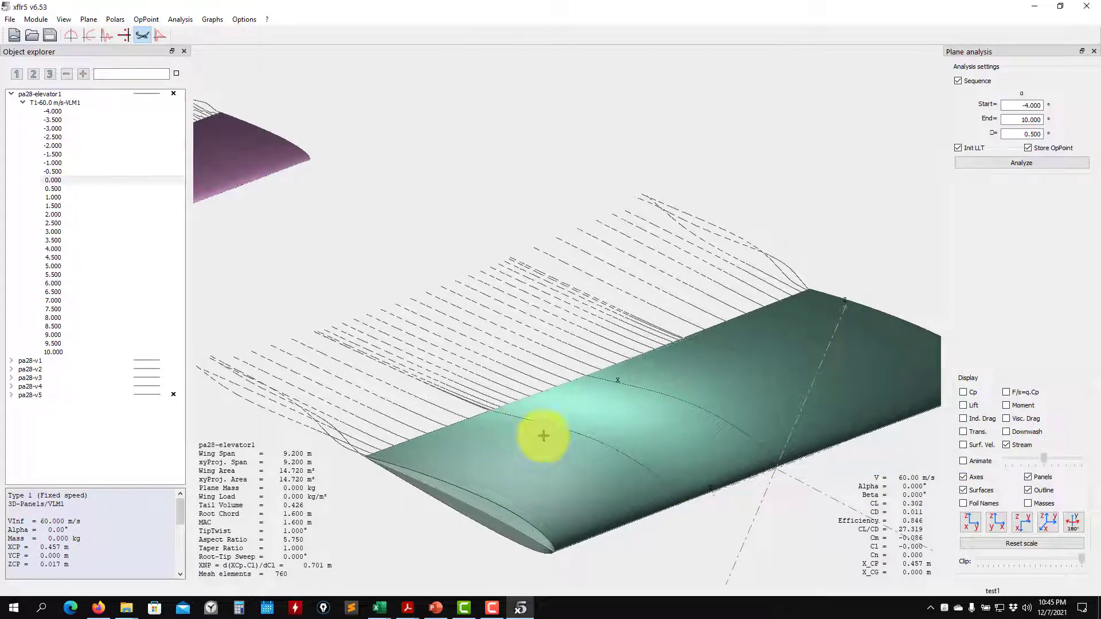
{"action": "left_click", "coordinate": [974, 490]}
{"action": "left_click_drag", "start_coordinate": [756, 470], "coordinate": [724, 391]}
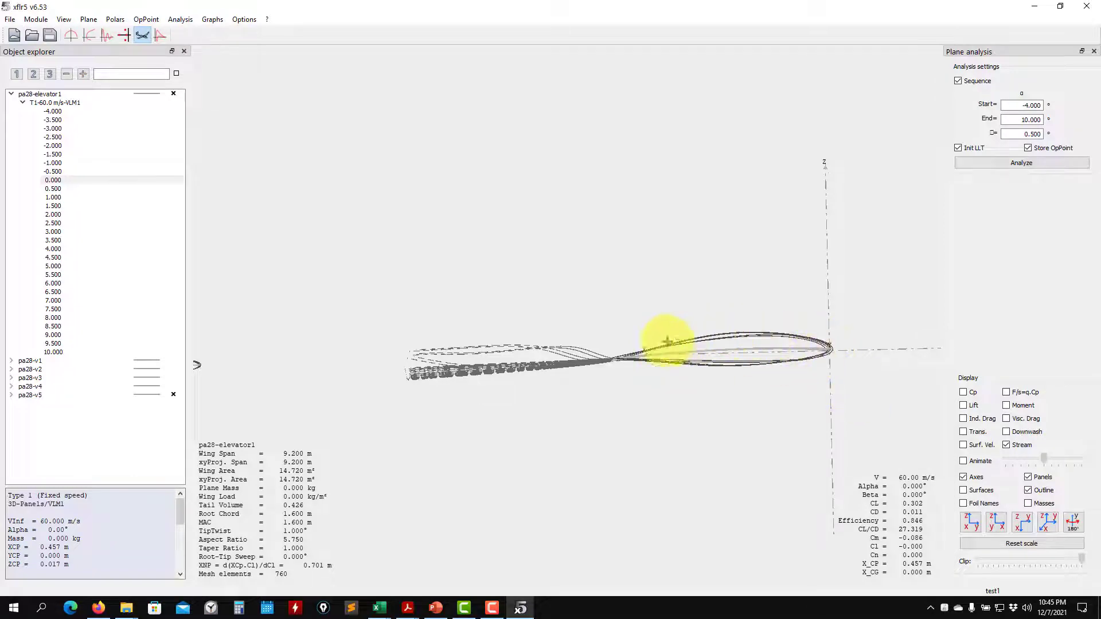
{"action": "left_click_drag", "start_coordinate": [657, 359], "coordinate": [599, 408]}
Step: Display Cp on the panels again and inspect the elevator's position relative to the wing's wake
{"action": "left_click", "coordinate": [963, 392]}
{"action": "scroll", "coordinate": [589, 415], "scroll_direction": "down", "scroll_amount": 8}
{"action": "left_click_drag", "start_coordinate": [405, 539], "coordinate": [810, 495]}
{"action": "left_click_drag", "start_coordinate": [763, 466], "coordinate": [346, 206]}
{"action": "left_click_drag", "start_coordinate": [341, 325], "coordinate": [321, 263]}
{"action": "left_click_drag", "start_coordinate": [404, 281], "coordinate": [370, 300]}
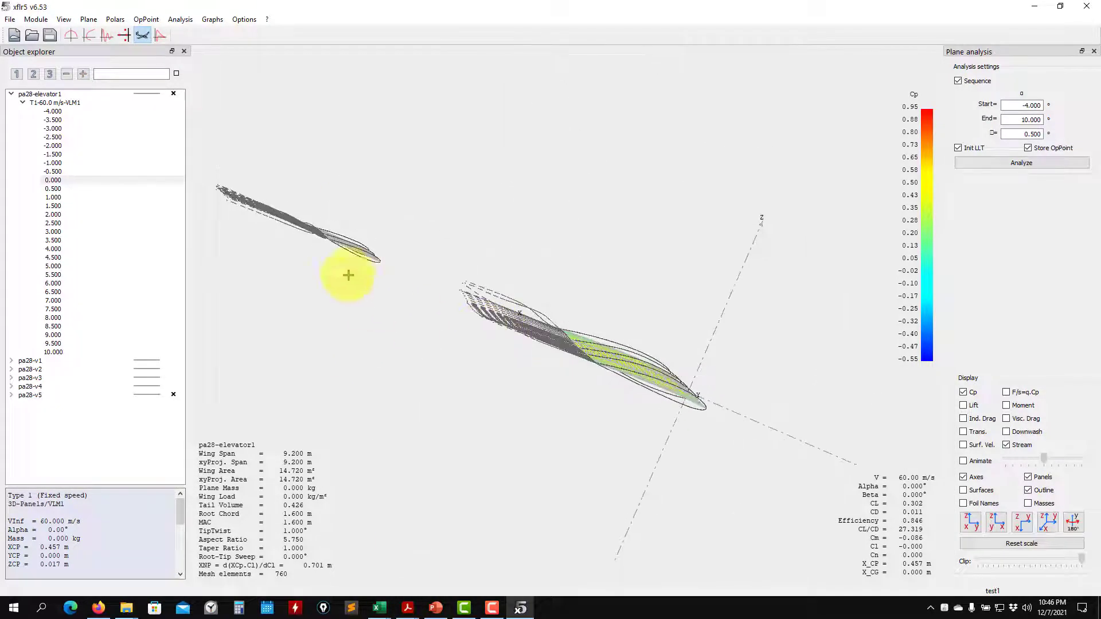
Step: Duplicate the plane pa28-elevator1 under the name pa28-elevator2
{"action": "left_click", "coordinate": [11, 94]}
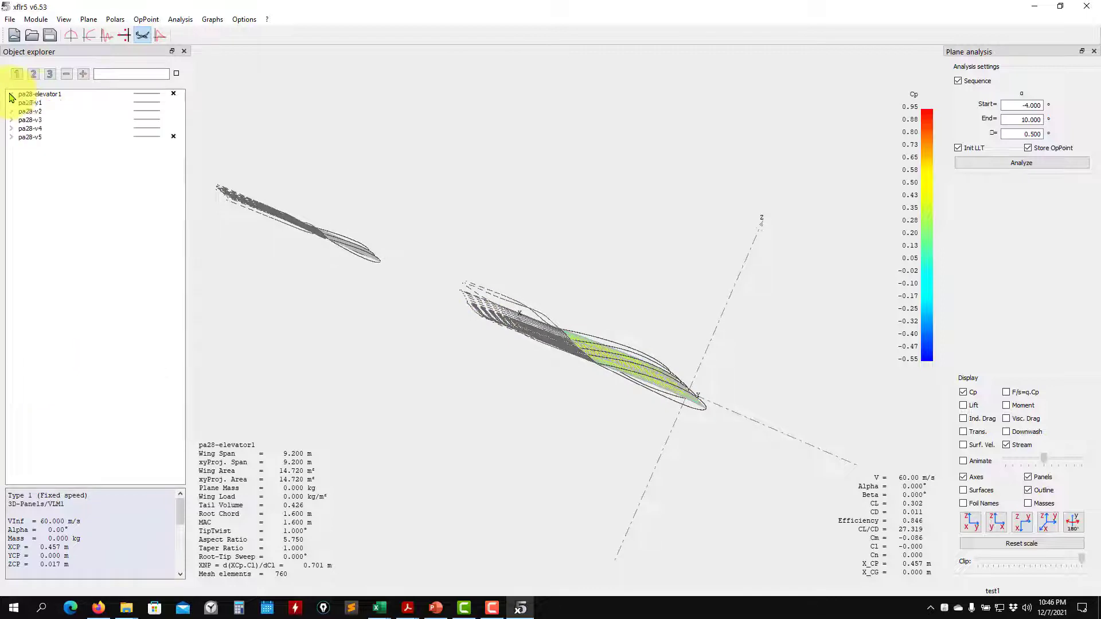
{"action": "right_click", "coordinate": [53, 98]}
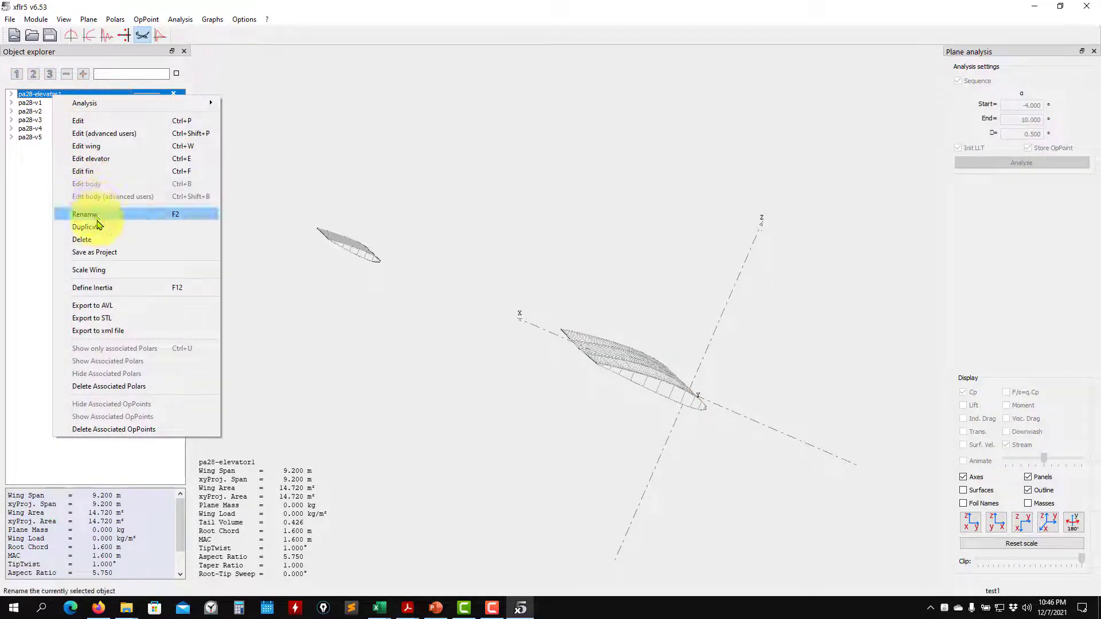
{"action": "left_click", "coordinate": [97, 219]}
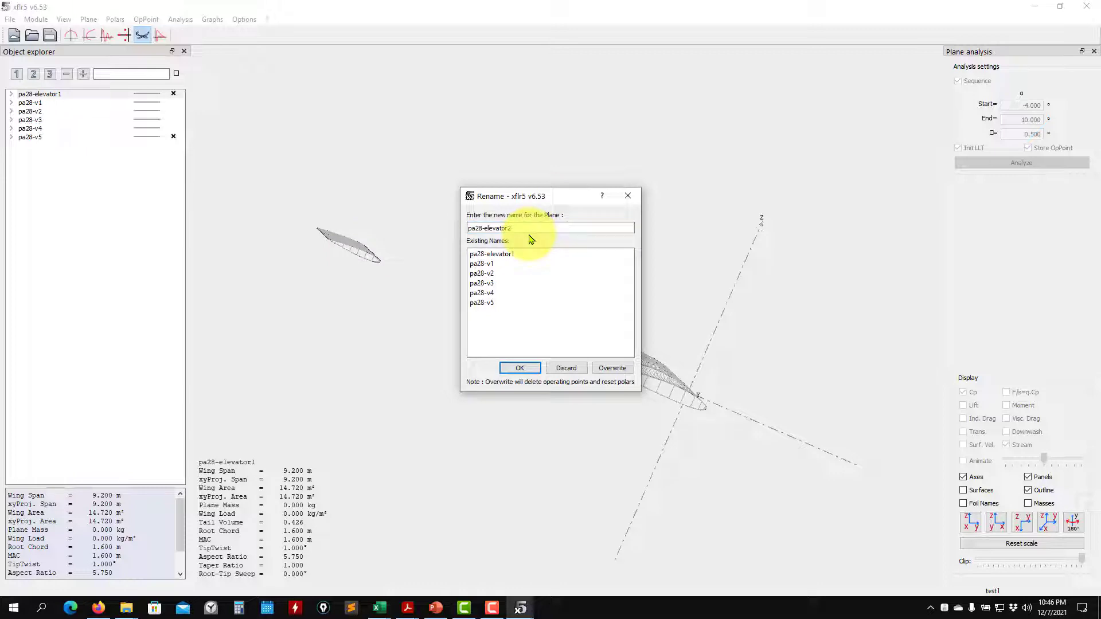
{"action": "left_click", "coordinate": [510, 368]}
{"action": "left_click", "coordinate": [57, 106]}
{"action": "right_click", "coordinate": [56, 103]}
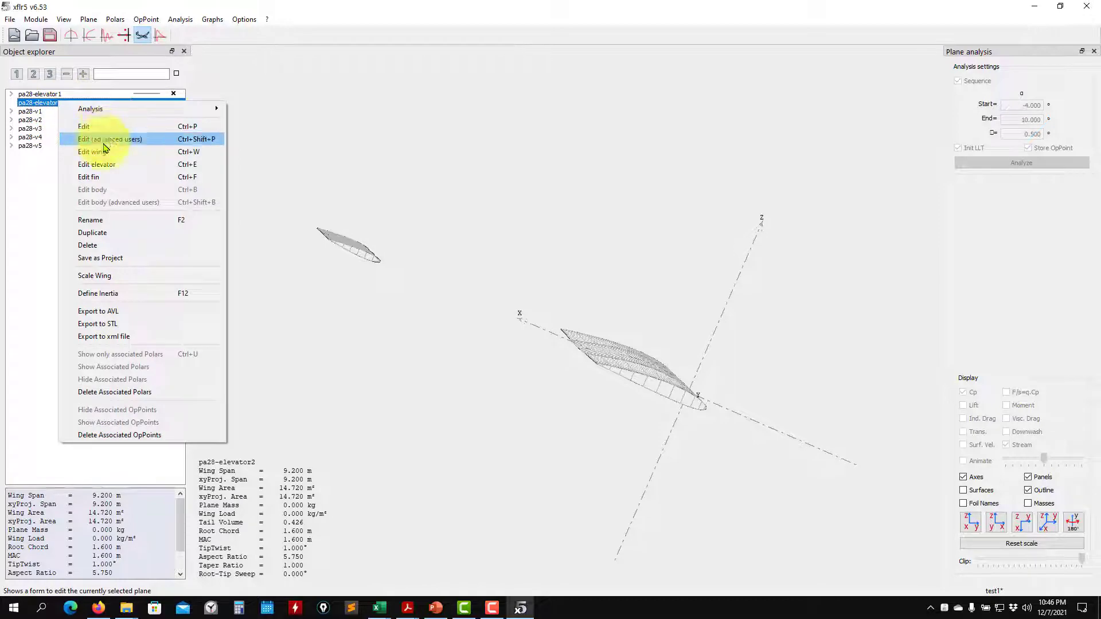
{"action": "left_click", "coordinate": [112, 166]}
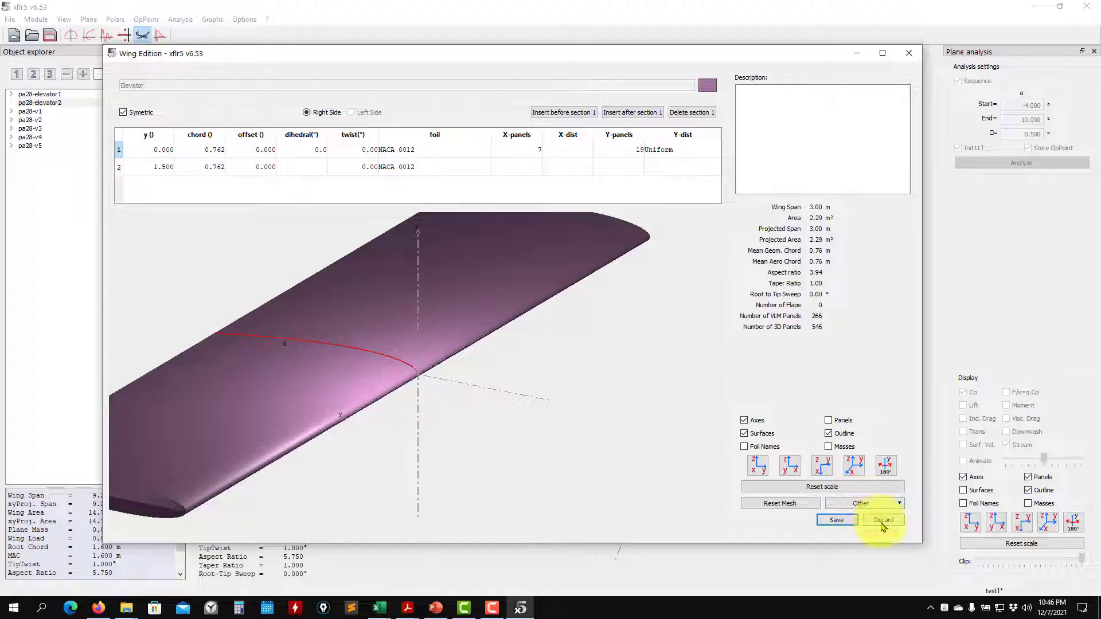
{"action": "left_click", "coordinate": [908, 53]}
Step: Edit the plane pa28-elevator2, set the elevator's z position to 0.6 m, and save it
{"action": "right_click", "coordinate": [50, 103]}
{"action": "left_click", "coordinate": [70, 128]}
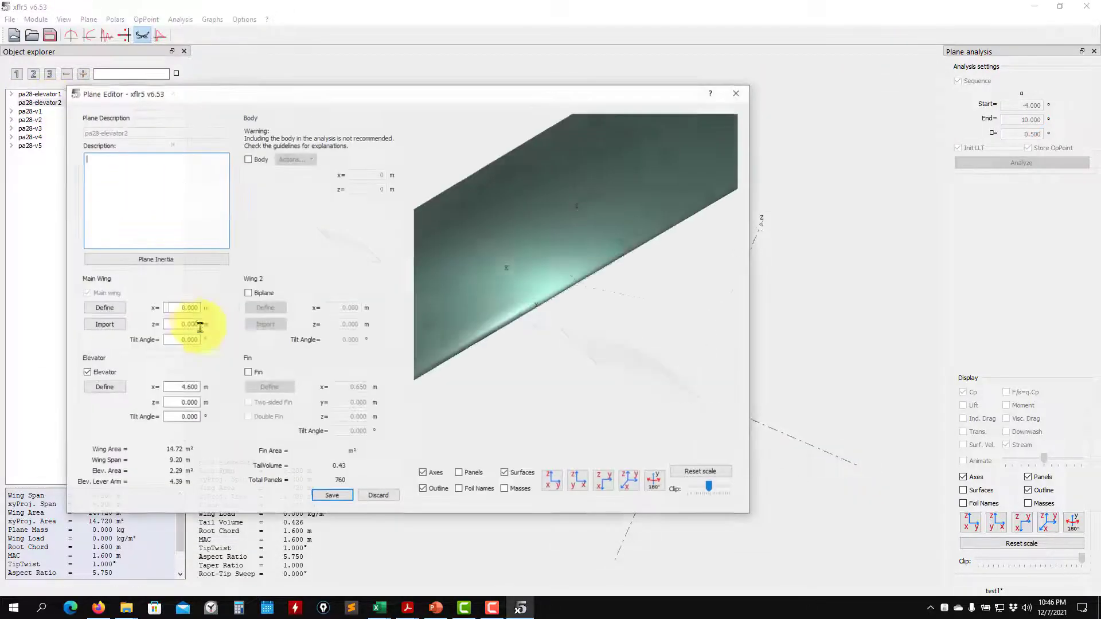
{"action": "left_click_drag", "start_coordinate": [602, 378], "coordinate": [548, 329]}
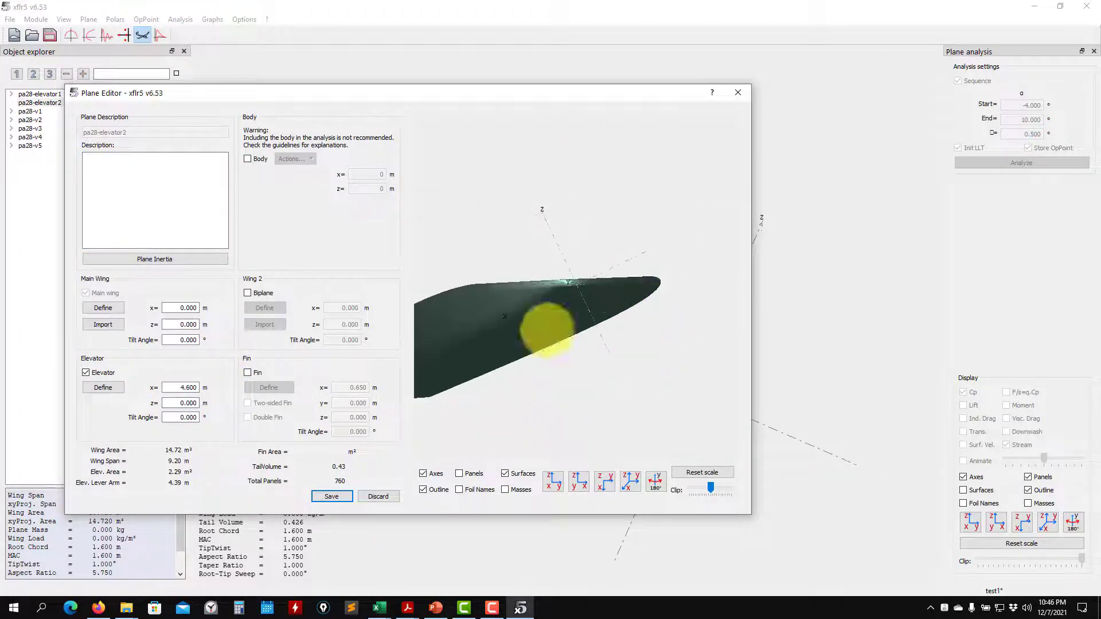
{"action": "left_click", "coordinate": [181, 403]}
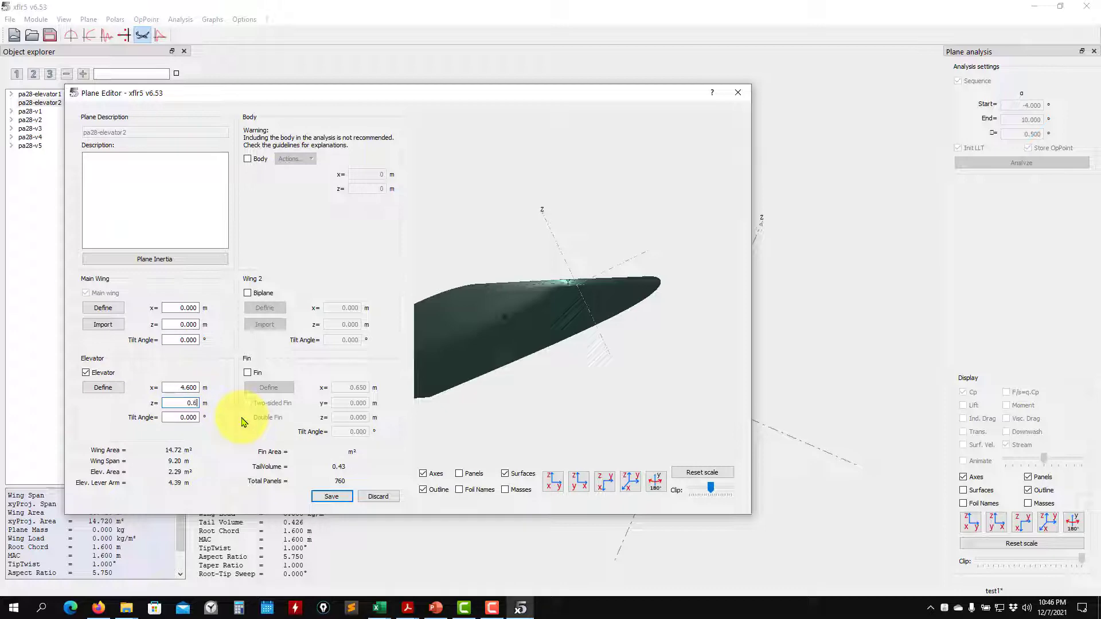
{"action": "left_click_drag", "start_coordinate": [533, 356], "coordinate": [560, 343]}
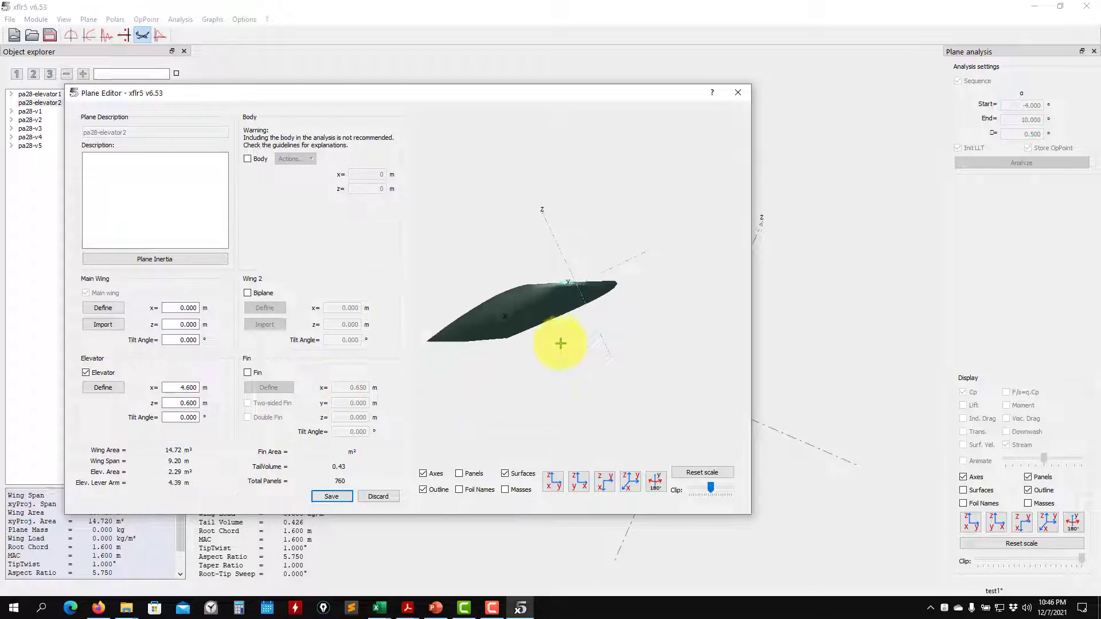
{"action": "left_click", "coordinate": [331, 496]}
Step: Inspect the panel mesh of pa28-elevator2 from several angles, checking the raised elevator's position relative to the wing
{"action": "mouse_move", "coordinate": [466, 338]}
{"action": "left_mouse_down"}
{"action": "mouse_move", "coordinate": [475, 307]}
{"action": "mouse_move", "coordinate": [478, 333]}
{"action": "left_mouse_up"}
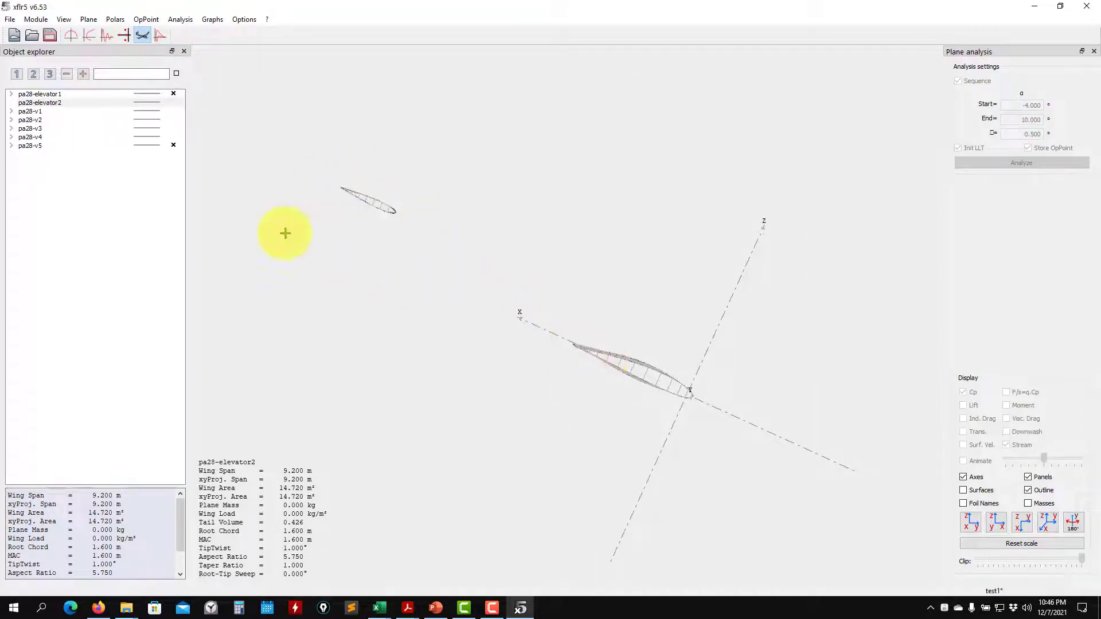
{"action": "left_click_drag", "start_coordinate": [317, 240], "coordinate": [656, 300]}
{"action": "left_click_drag", "start_coordinate": [590, 384], "coordinate": [692, 361]}
{"action": "scroll", "coordinate": [467, 389], "scroll_direction": "up", "scroll_amount": 5}
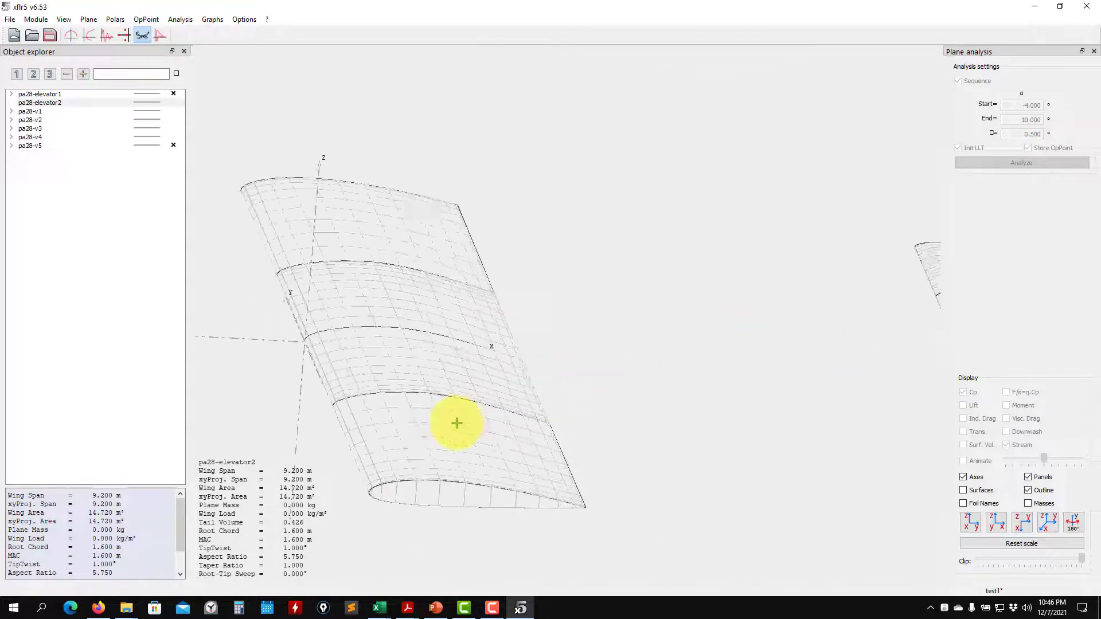
{"action": "left_click_drag", "start_coordinate": [436, 423], "coordinate": [490, 286]}
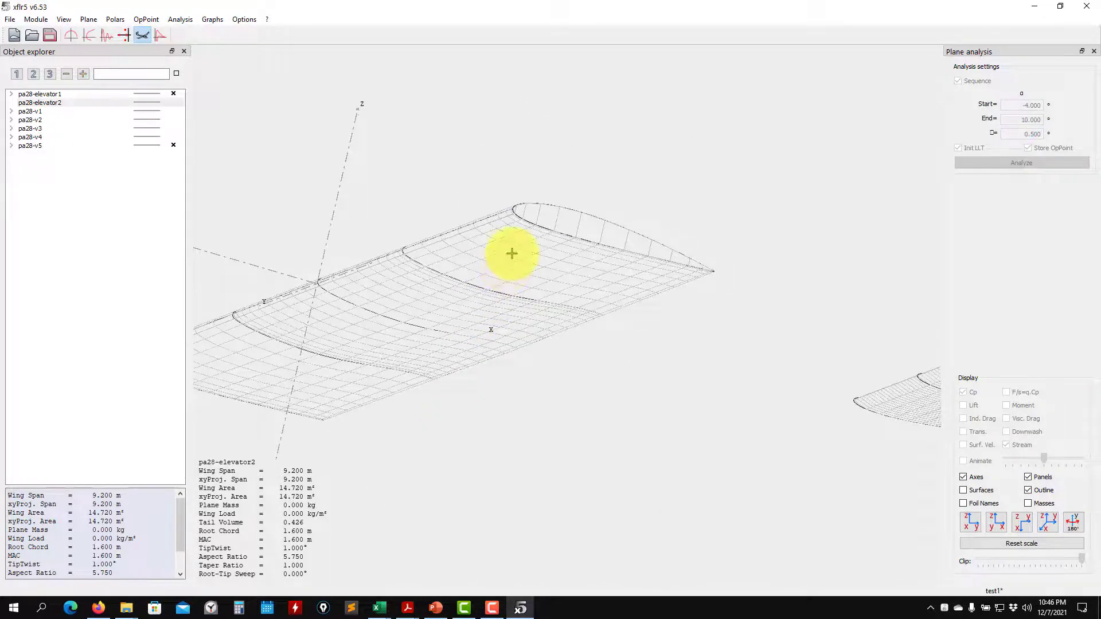
{"action": "left_click_drag", "start_coordinate": [385, 285], "coordinate": [542, 168]}
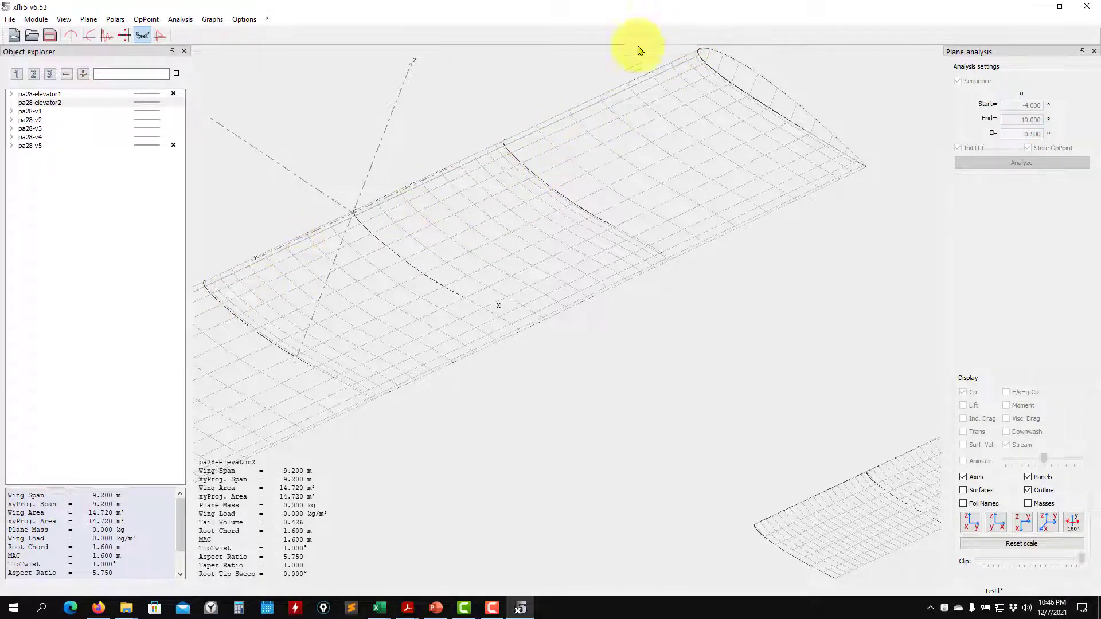
{"action": "left_click_drag", "start_coordinate": [502, 160], "coordinate": [463, 372]}
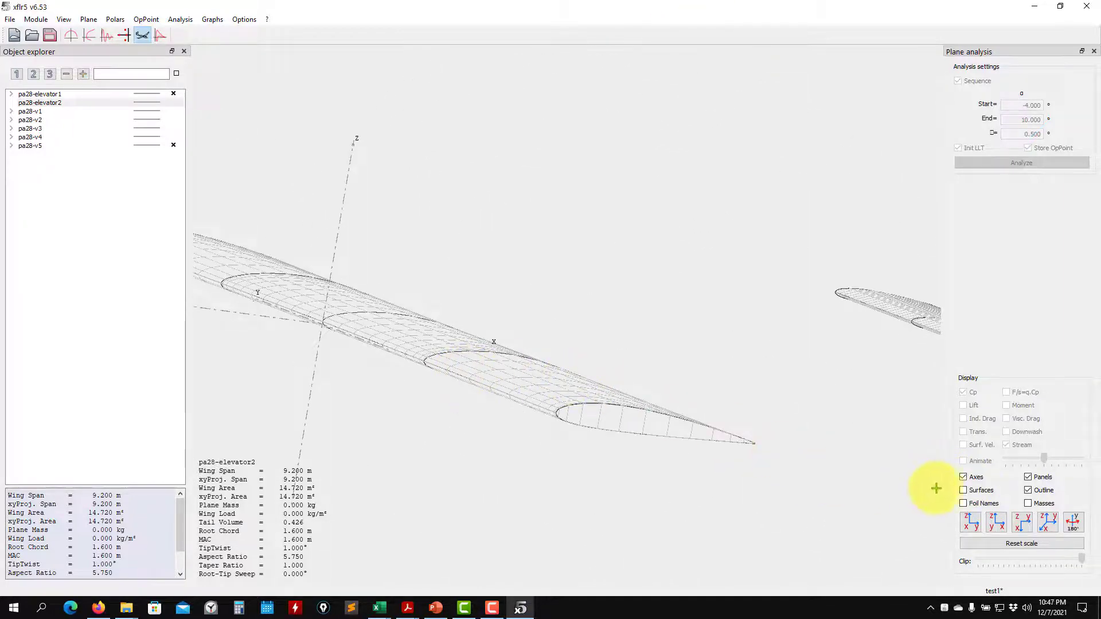
{"action": "left_click_drag", "start_coordinate": [751, 437], "coordinate": [372, 311]}
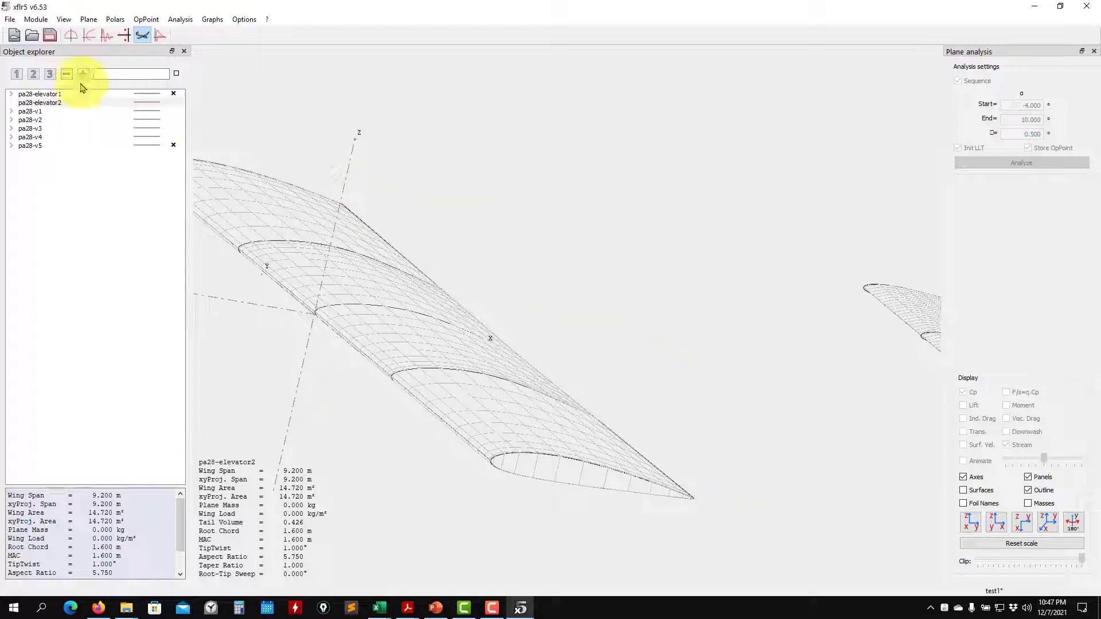
Step: Define a Type 1 fixed-speed 60 m/s VLM1 analysis for pa28-elevator2 and run it from -4° to 10° in 0.5° steps
{"action": "left_click", "coordinate": [180, 19]}
{"action": "left_click", "coordinate": [181, 33]}
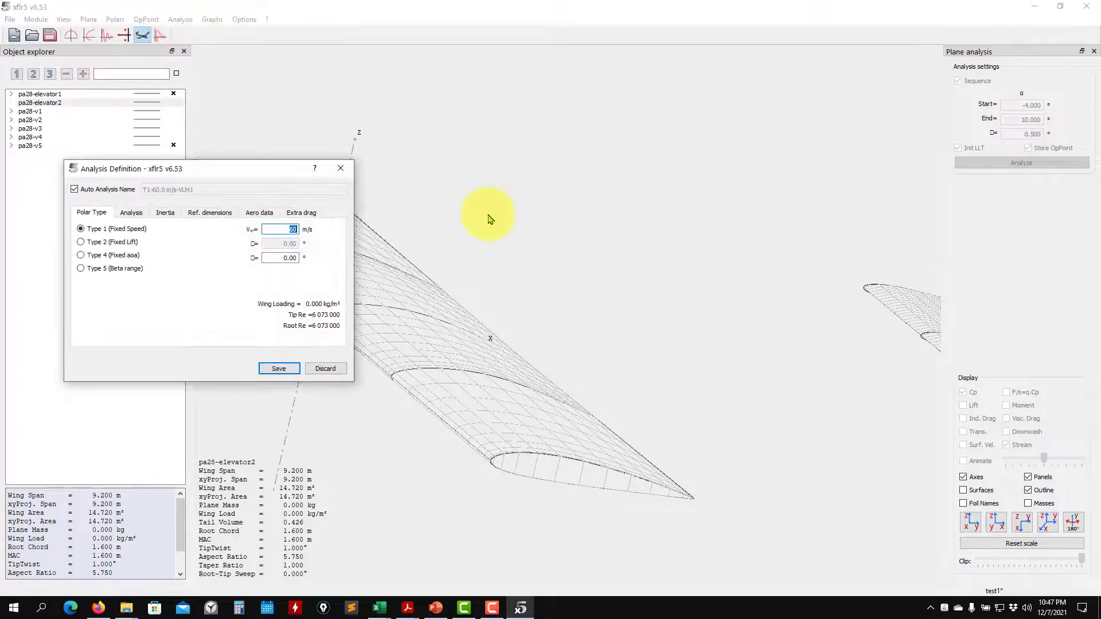
{"action": "left_click", "coordinate": [131, 213]}
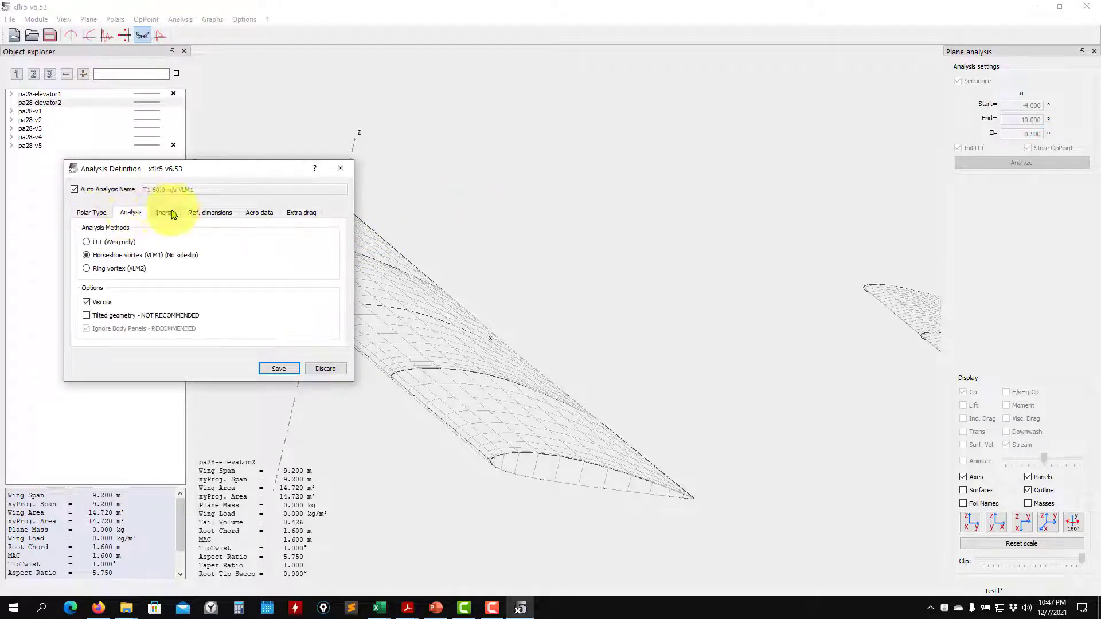
{"action": "left_click", "coordinate": [281, 370]}
{"action": "left_click_drag", "start_coordinate": [675, 373], "coordinate": [624, 319]}
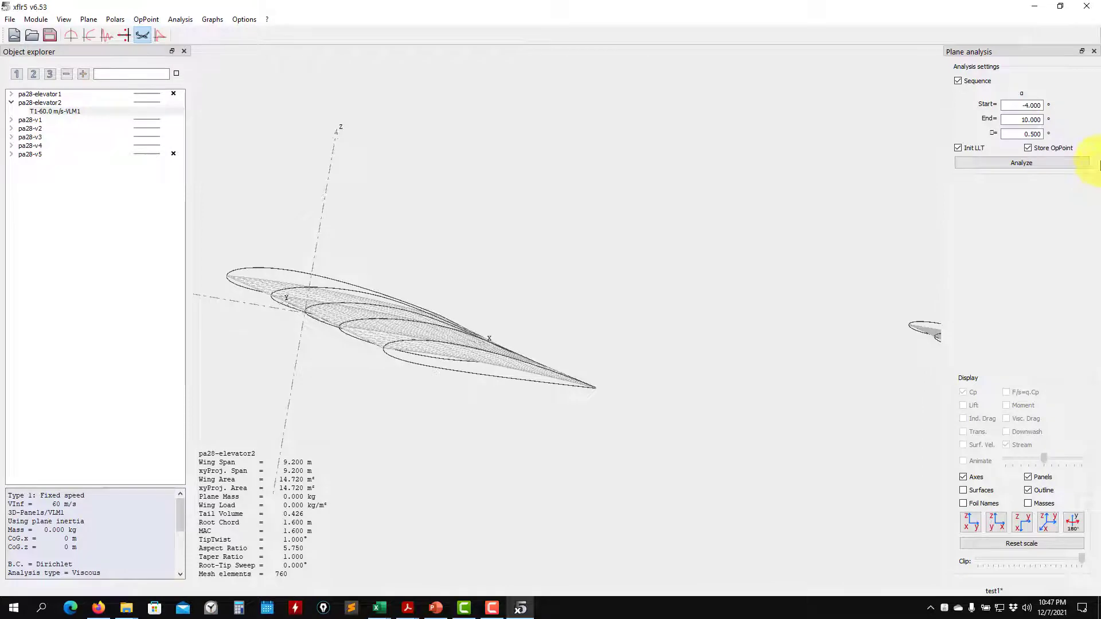
{"action": "left_click", "coordinate": [1043, 164]}
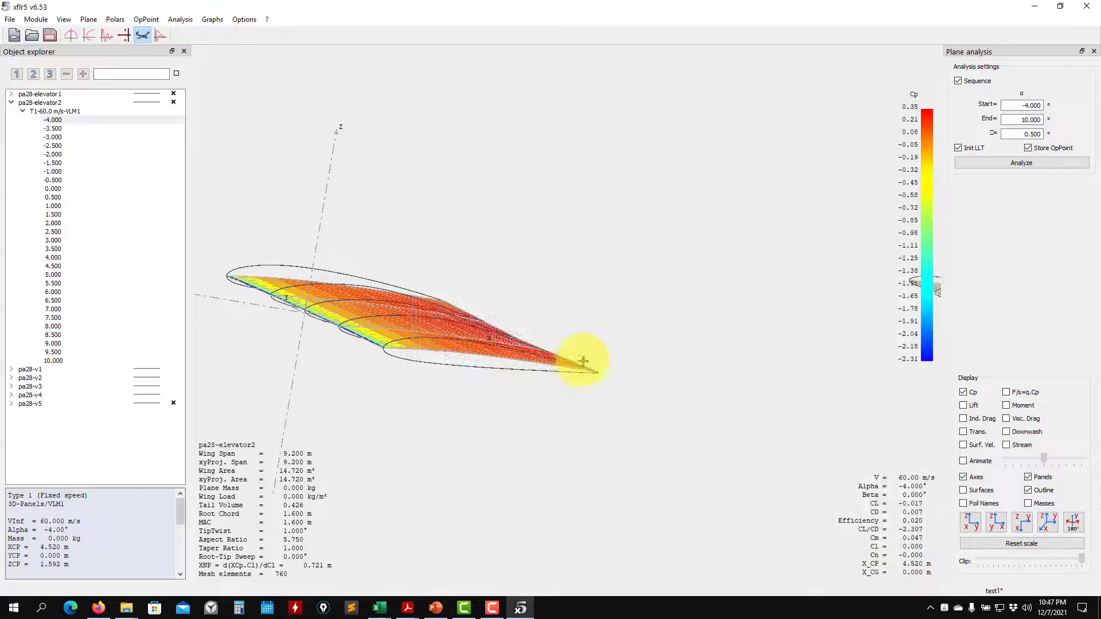
Step: Display the streamlines of pa28-elevator2 and inspect the flow past the wing and elevator from the side
{"action": "left_click_drag", "start_coordinate": [582, 362], "coordinate": [442, 354]}
{"action": "left_click", "coordinate": [1006, 445]}
{"action": "left_click_drag", "start_coordinate": [637, 395], "coordinate": [393, 327]}
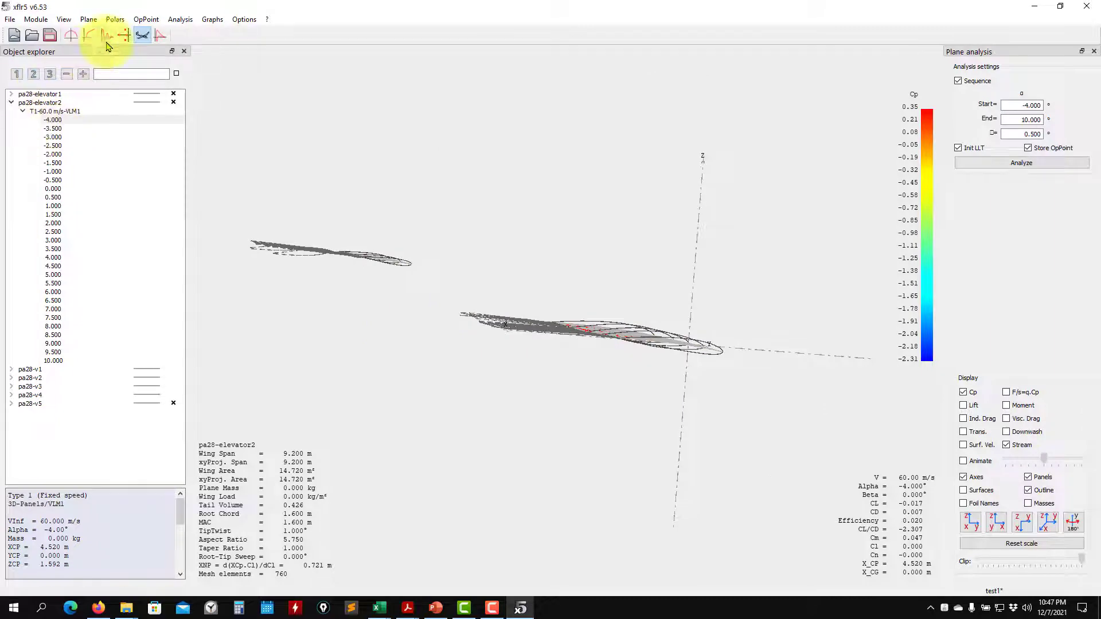
Step: Show the polar graphs and colour the T1-60.0 m/s-VLM1 curve of pa28-elevator2 yellow-green
{"action": "left_click", "coordinate": [91, 35]}
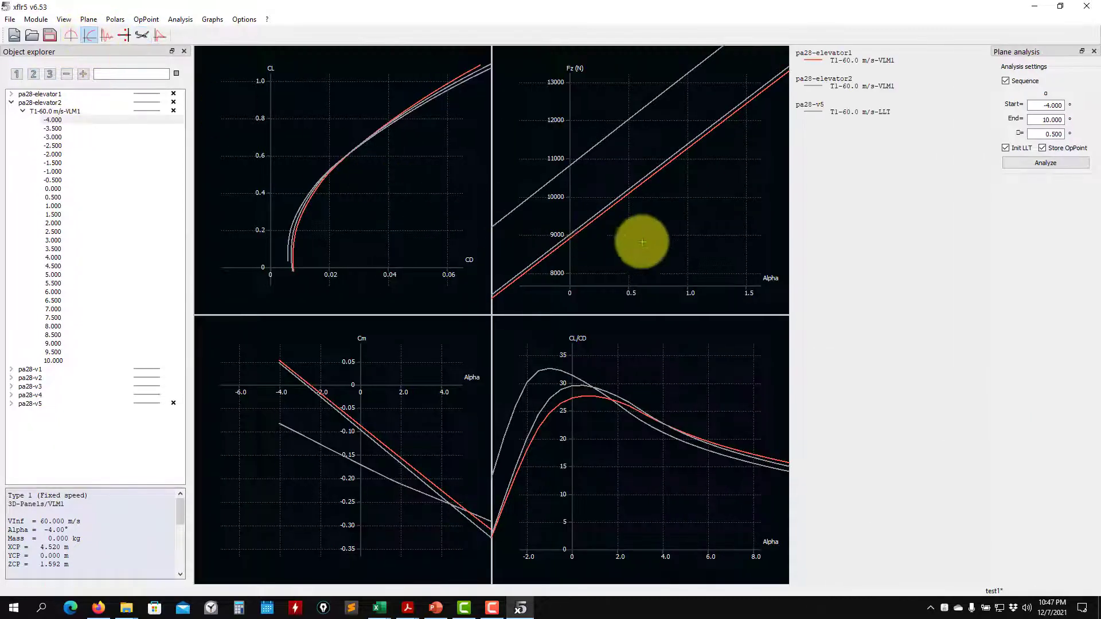
{"action": "right_click", "coordinate": [147, 111]}
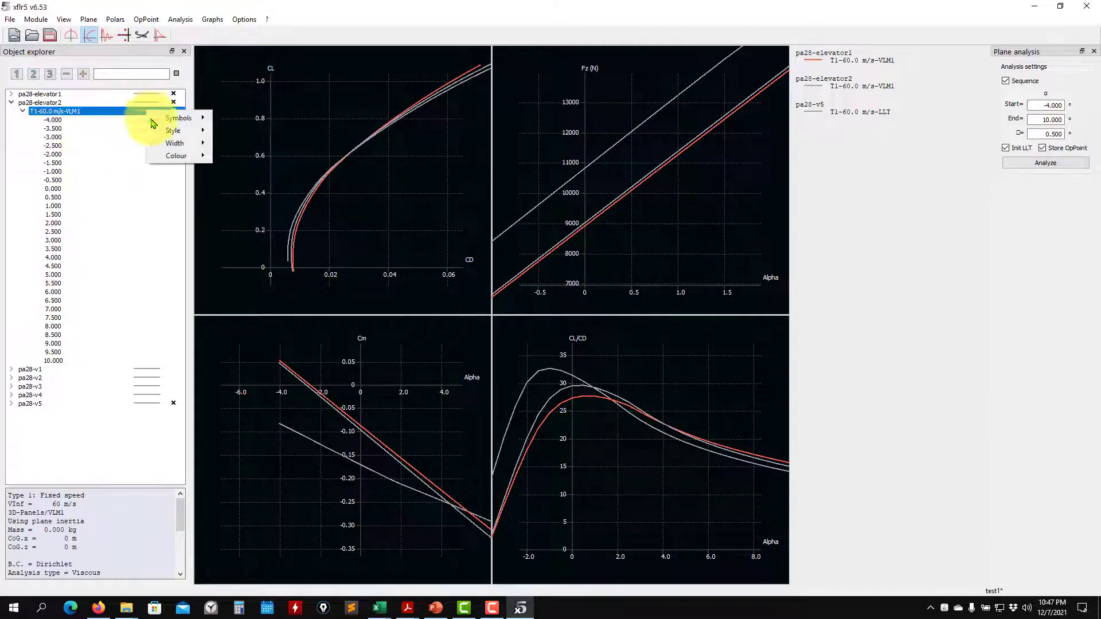
{"action": "mouse_move", "coordinate": [186, 139]}
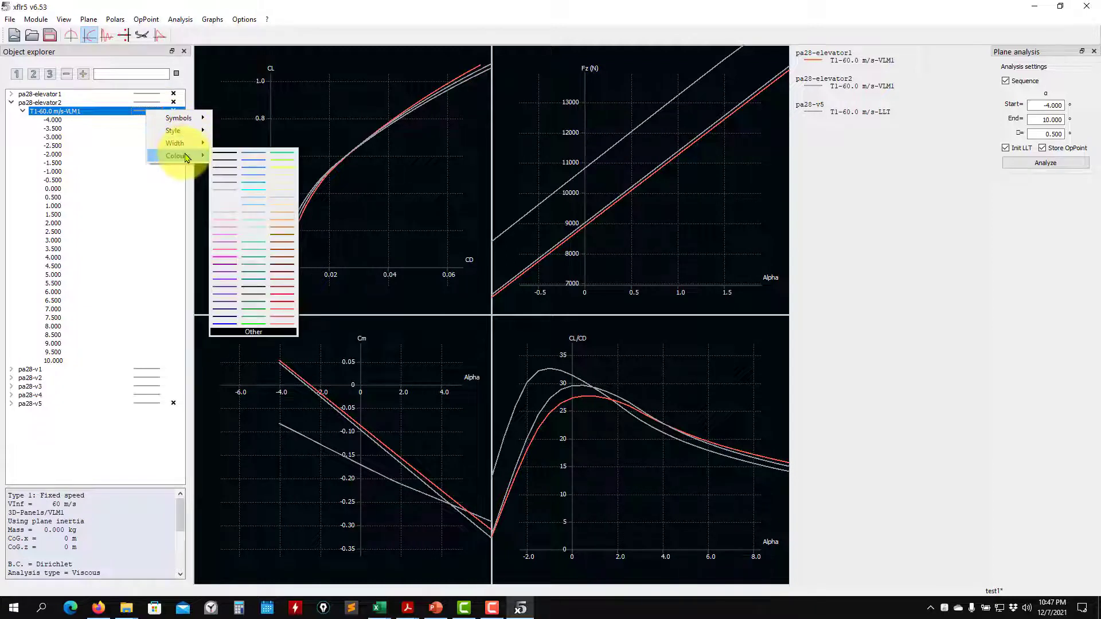
{"action": "left_click", "coordinate": [282, 163]}
{"action": "scroll", "coordinate": [610, 246], "scroll_direction": "up", "scroll_amount": 5}
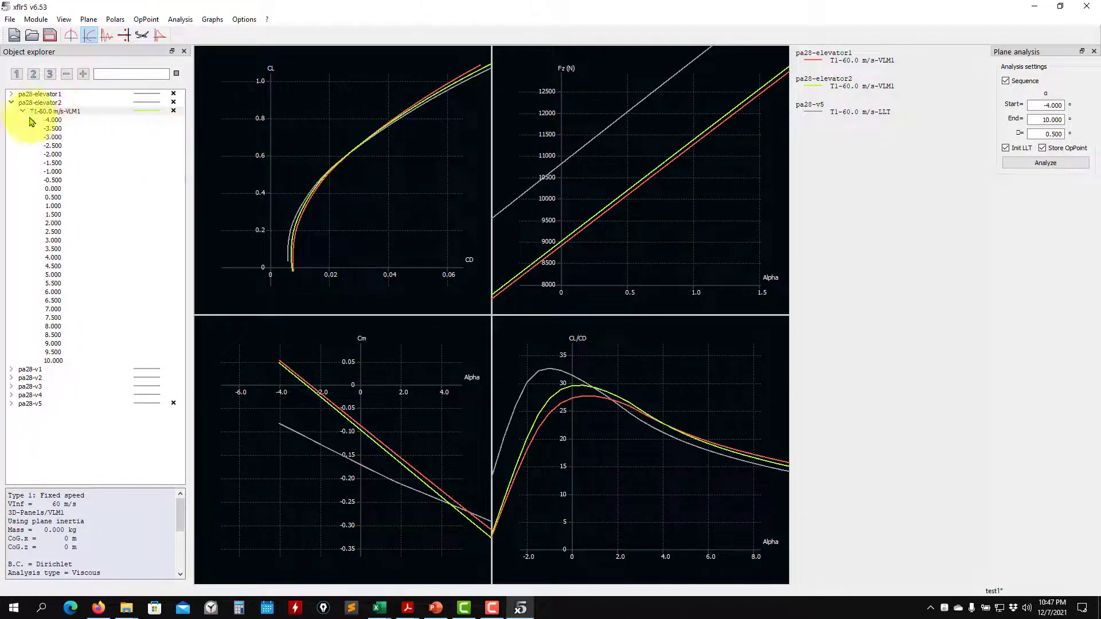
Step: Hide the pa28-v5 curve so that only the two elevator variants are plotted
{"action": "left_click", "coordinate": [11, 94]}
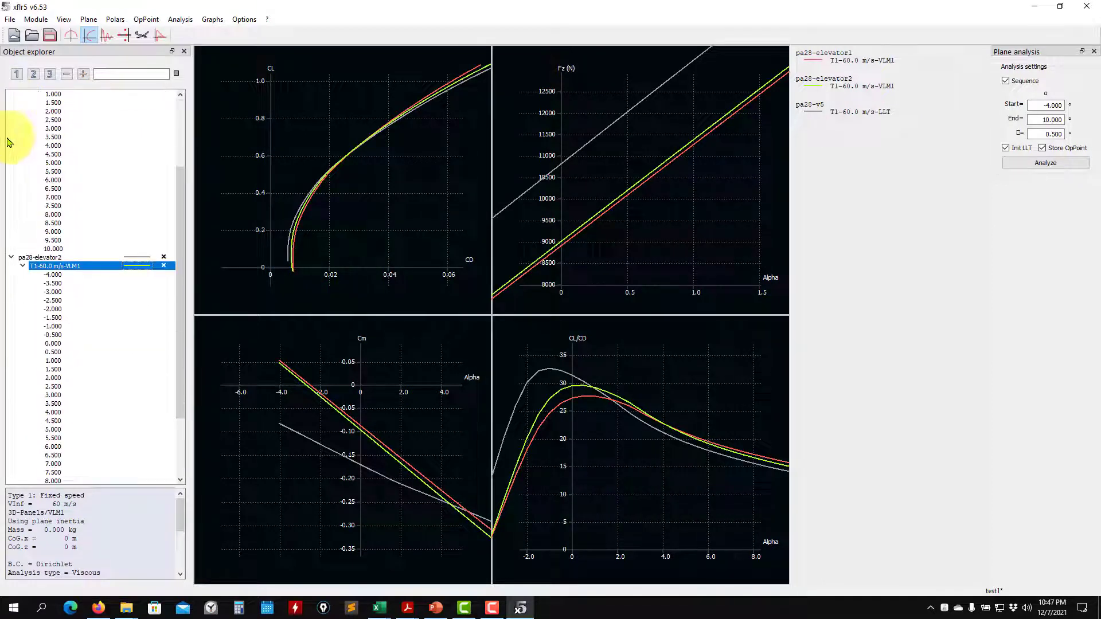
{"action": "scroll", "coordinate": [17, 172], "scroll_direction": "down", "scroll_amount": 7}
{"action": "left_click", "coordinate": [165, 474]}
Step: Examine the Fz versus Alpha graph around zero angle of attack, comparing the lift of pa28-elevator1 and pa28-elevator2
{"action": "scroll", "coordinate": [614, 238], "scroll_direction": "up", "scroll_amount": 3}
{"action": "scroll", "coordinate": [544, 241], "scroll_direction": "up", "scroll_amount": 6}
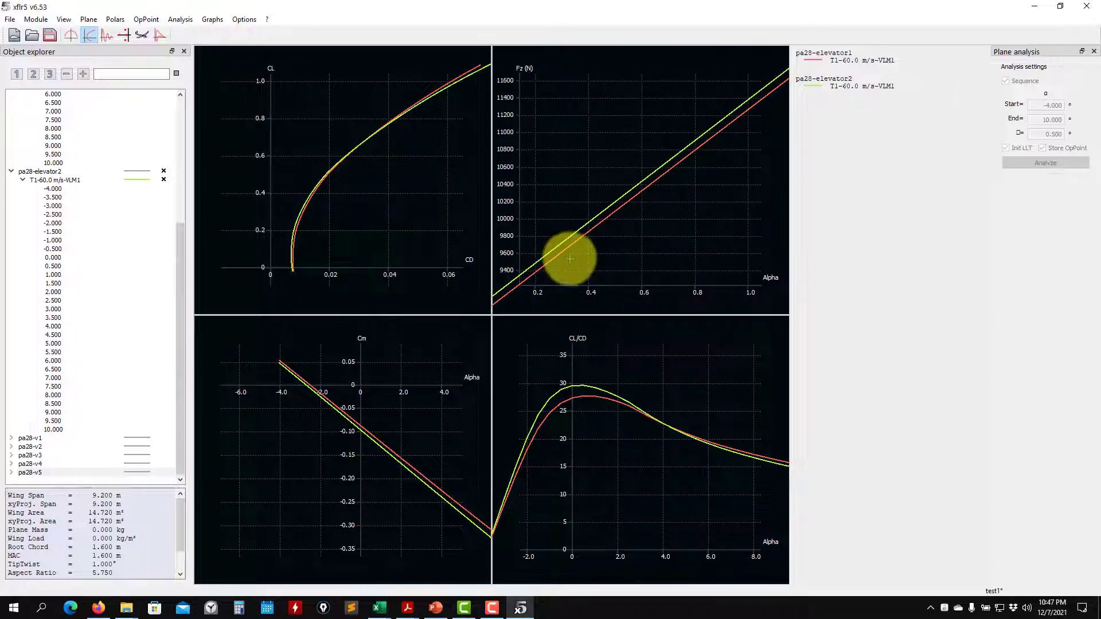
{"action": "left_click_drag", "start_coordinate": [570, 246], "coordinate": [653, 161]}
{"action": "scroll", "coordinate": [591, 209], "scroll_direction": "up", "scroll_amount": 7}
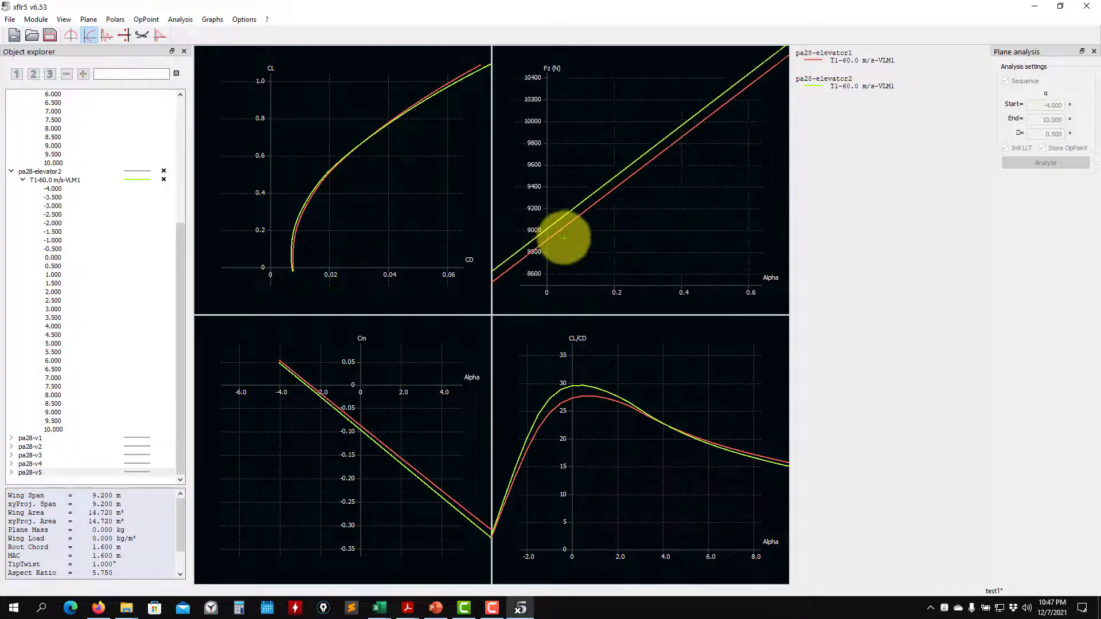
{"action": "left_click_drag", "start_coordinate": [545, 240], "coordinate": [598, 195]}
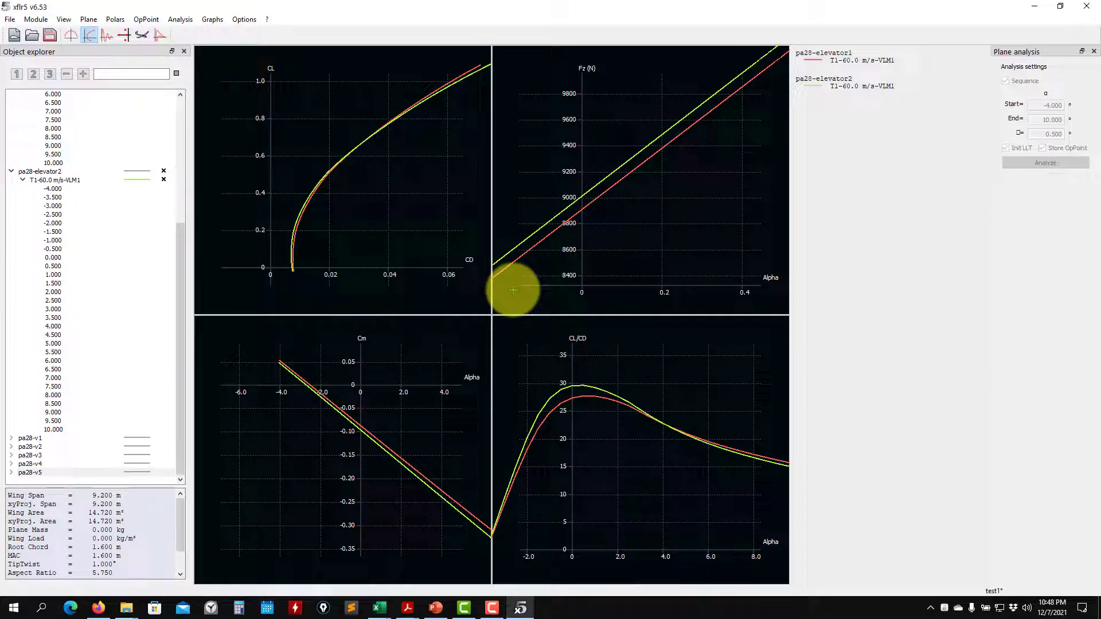
{"action": "scroll", "coordinate": [609, 209], "scroll_direction": "up", "scroll_amount": 3}
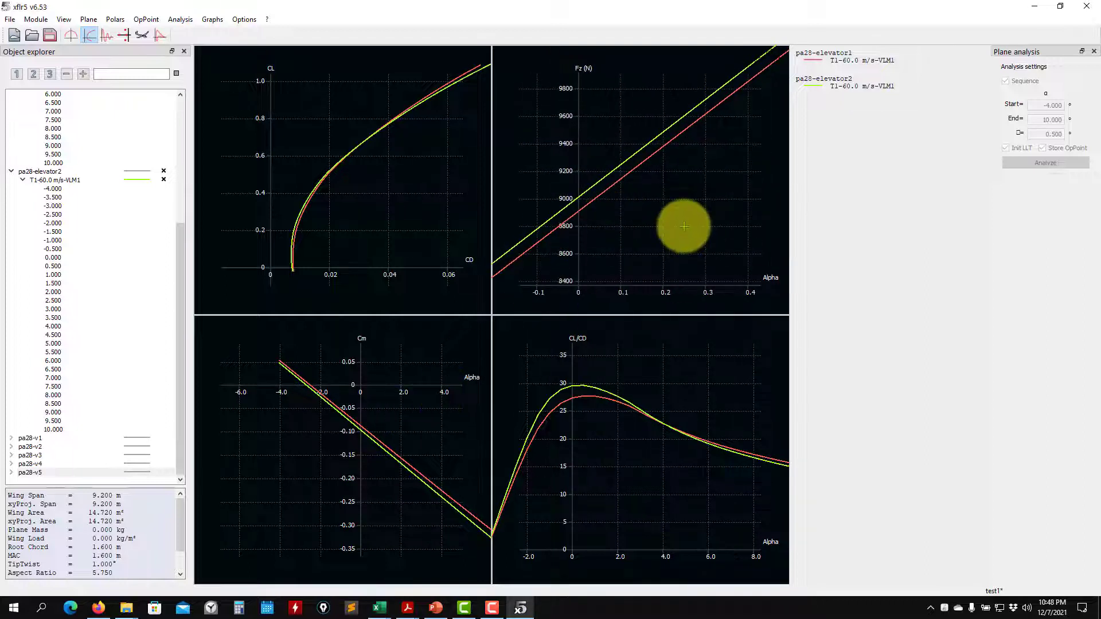
{"action": "scroll", "coordinate": [660, 259], "scroll_direction": "down", "scroll_amount": 5}
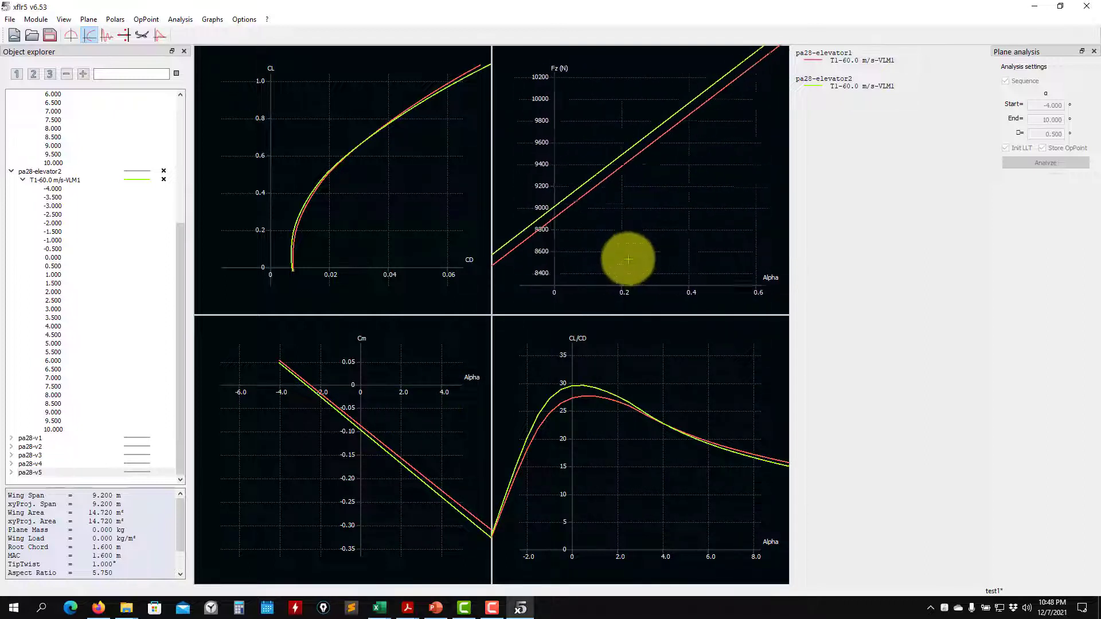
{"action": "left_click_drag", "start_coordinate": [619, 238], "coordinate": [613, 240]}
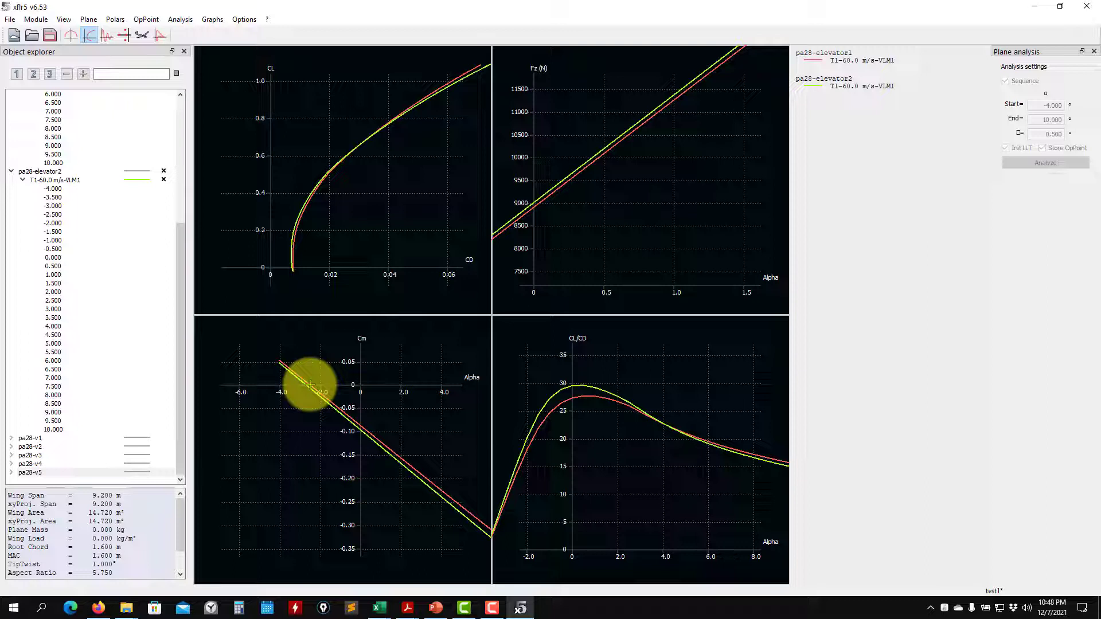
Step: Save the project, return to the 3D plane view, and collapse the result lists of both elevator planes
{"action": "left_click", "coordinate": [49, 35]}
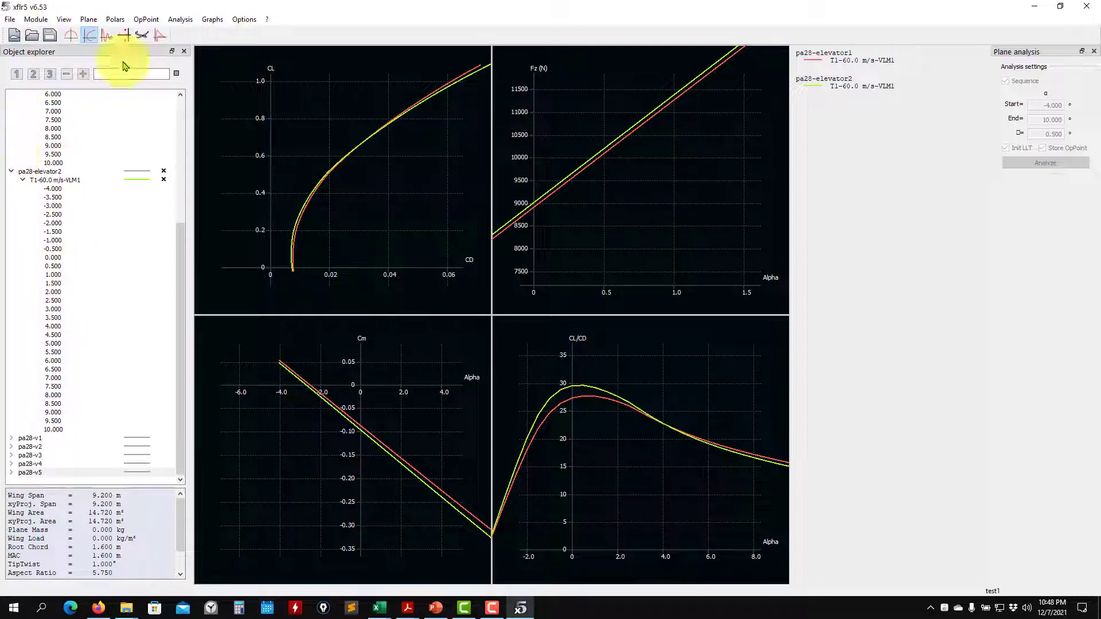
{"action": "left_click", "coordinate": [142, 34]}
{"action": "scroll", "coordinate": [24, 165], "scroll_direction": "up", "scroll_amount": 3}
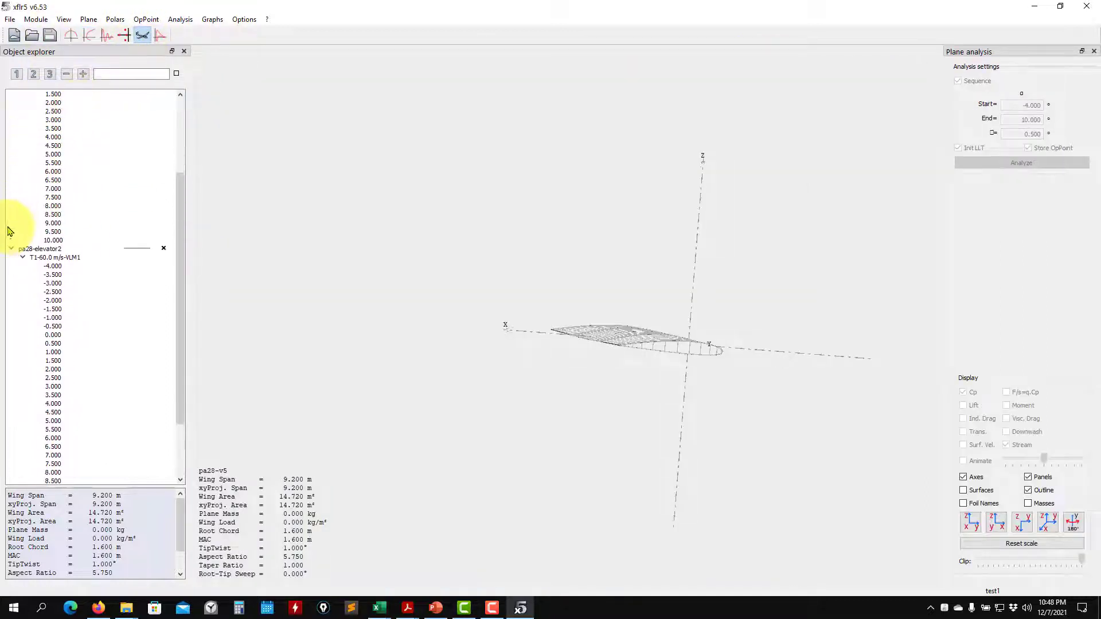
{"action": "left_click", "coordinate": [12, 248]}
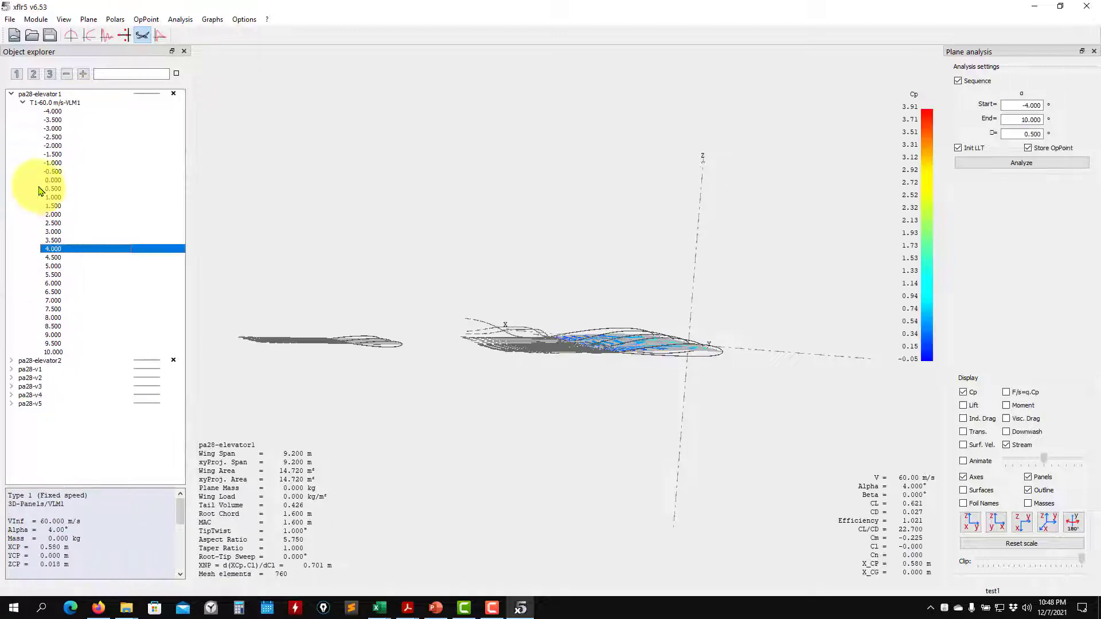
{"action": "left_click", "coordinate": [12, 94]}
Step: Duplicate the plane pa28-elevator2 under the name pa28-elevator3
{"action": "left_click", "coordinate": [46, 103]}
{"action": "right_click", "coordinate": [48, 104]}
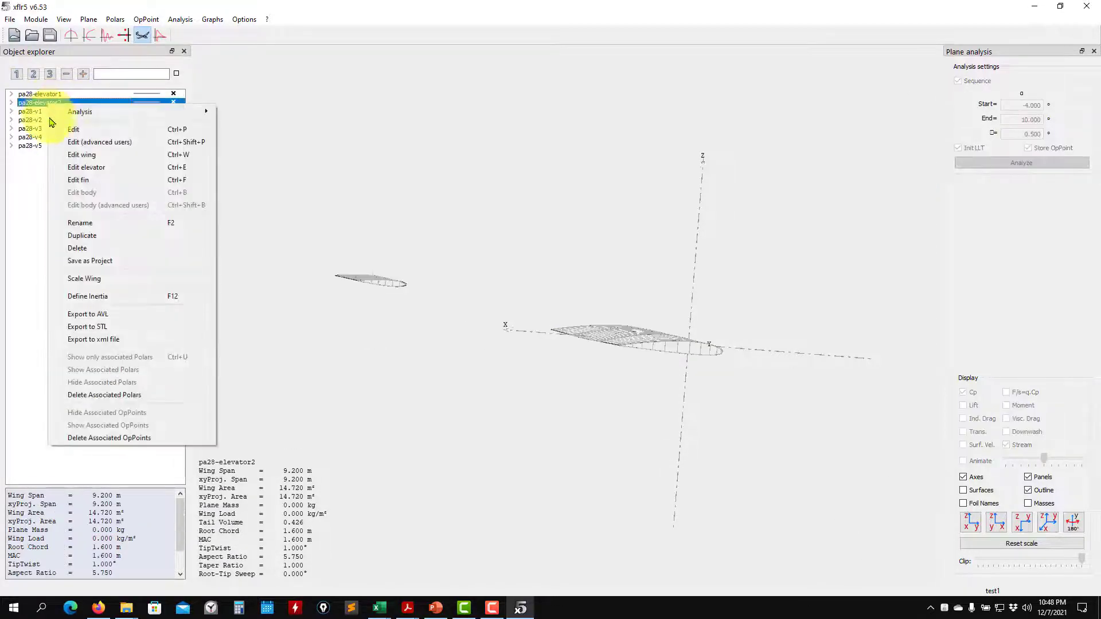
{"action": "left_click", "coordinate": [106, 236]}
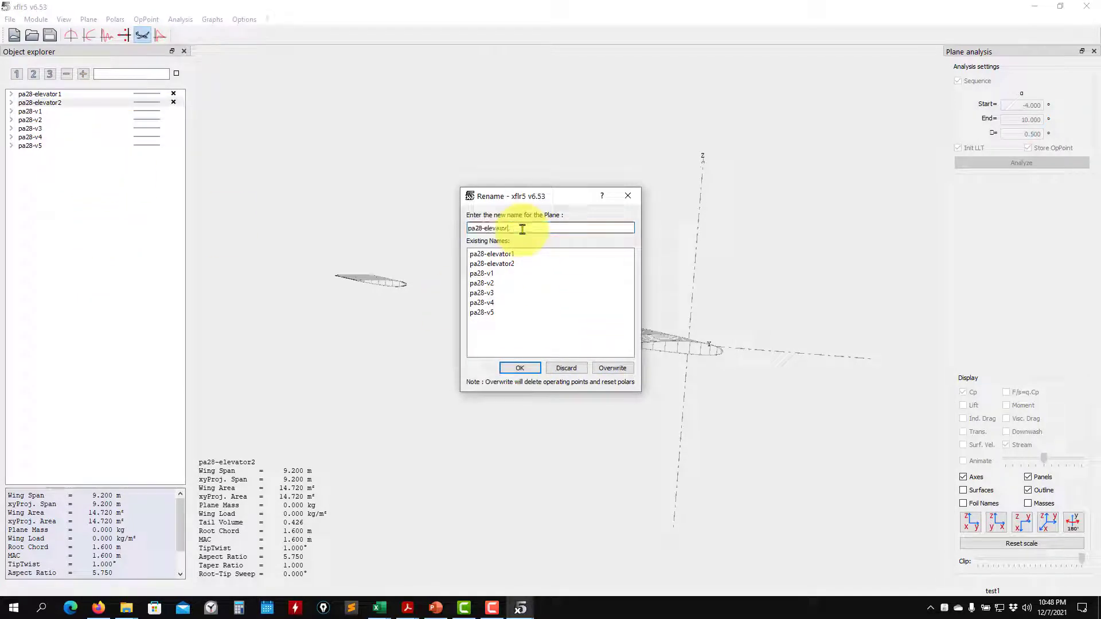
{"action": "left_click", "coordinate": [516, 368]}
{"action": "left_click", "coordinate": [55, 112]}
{"action": "right_click", "coordinate": [57, 111]}
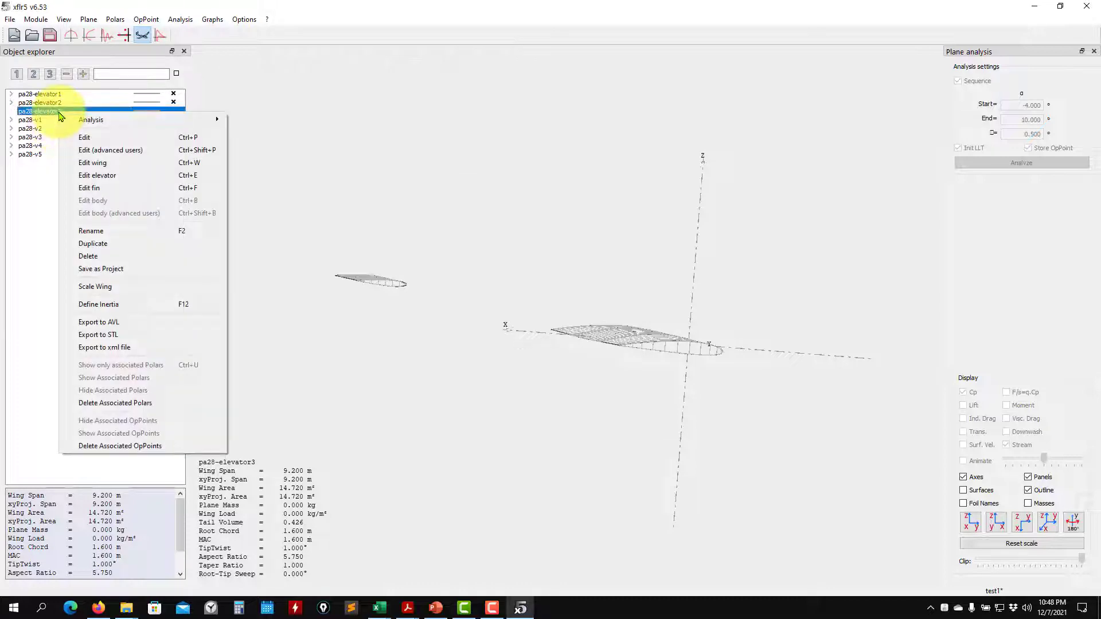
{"action": "left_click", "coordinate": [103, 175]}
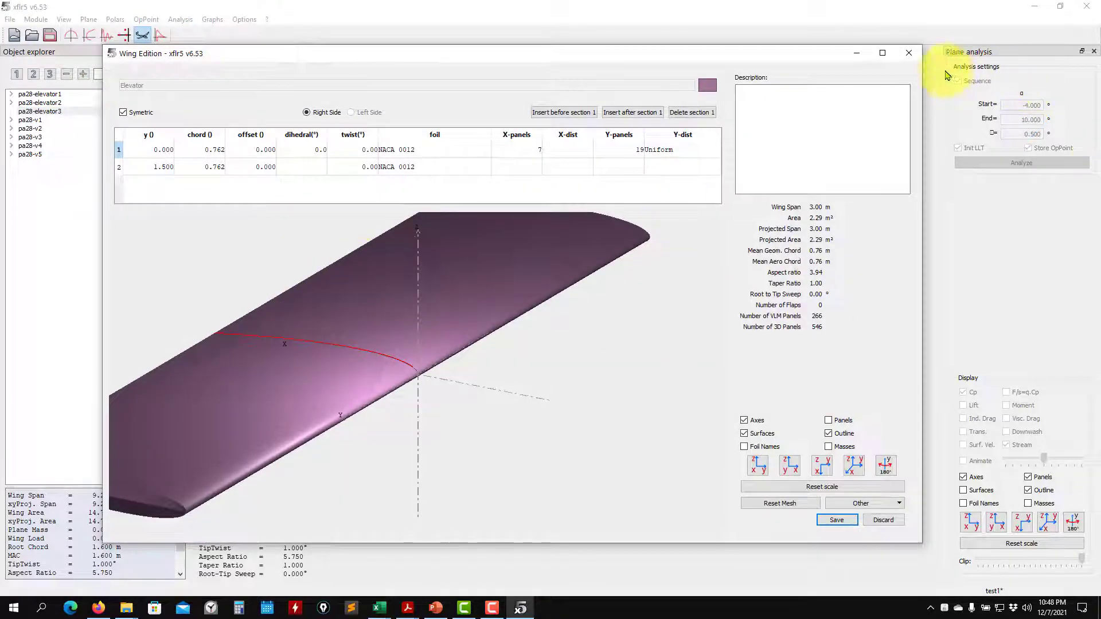
{"action": "left_click", "coordinate": [909, 52]}
Step: Set the elevator tilt angle of plane pa28-elevator3 to 5° and inspect the plane in the 3D view
{"action": "right_click", "coordinate": [58, 110]}
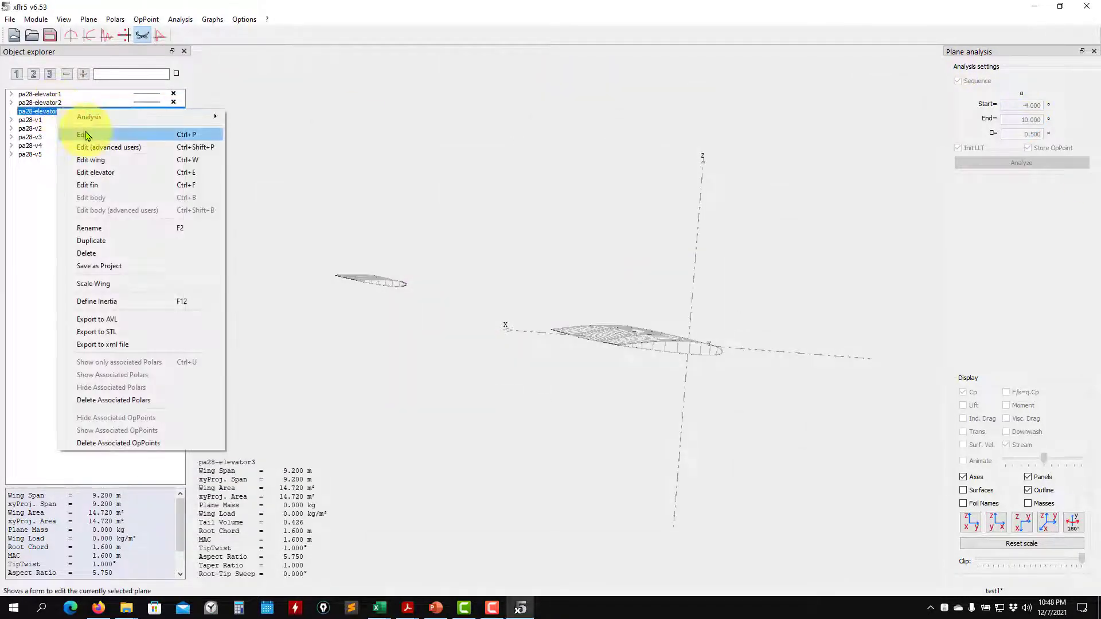
{"action": "left_click", "coordinate": [86, 136]}
{"action": "double_click", "coordinate": [176, 417]}
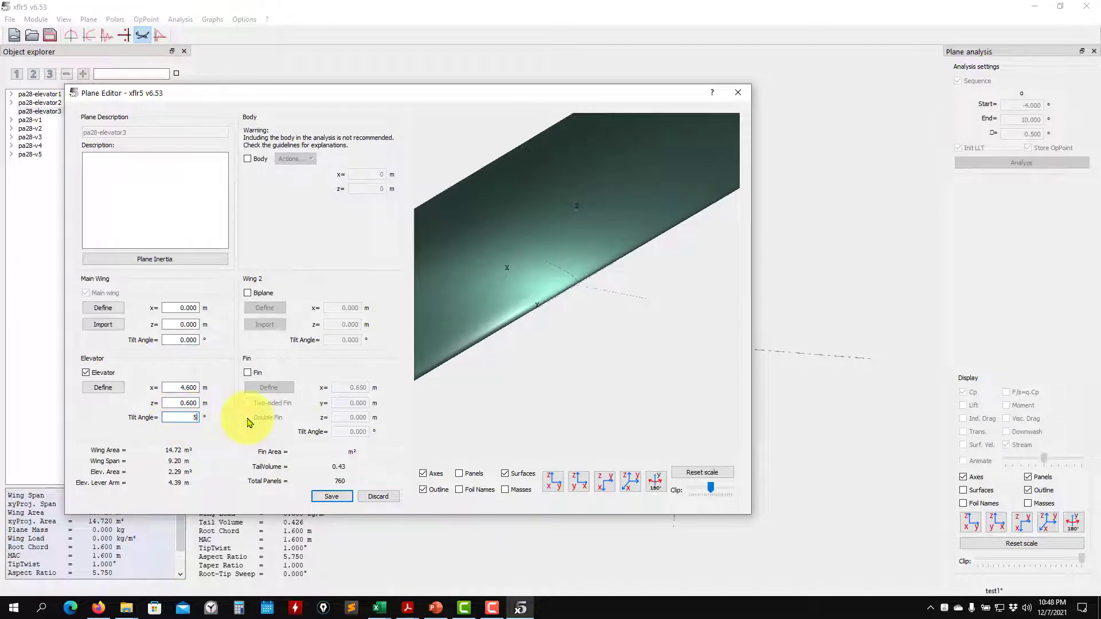
{"action": "left_click", "coordinate": [324, 497]}
{"action": "left_click_drag", "start_coordinate": [497, 386], "coordinate": [479, 379]}
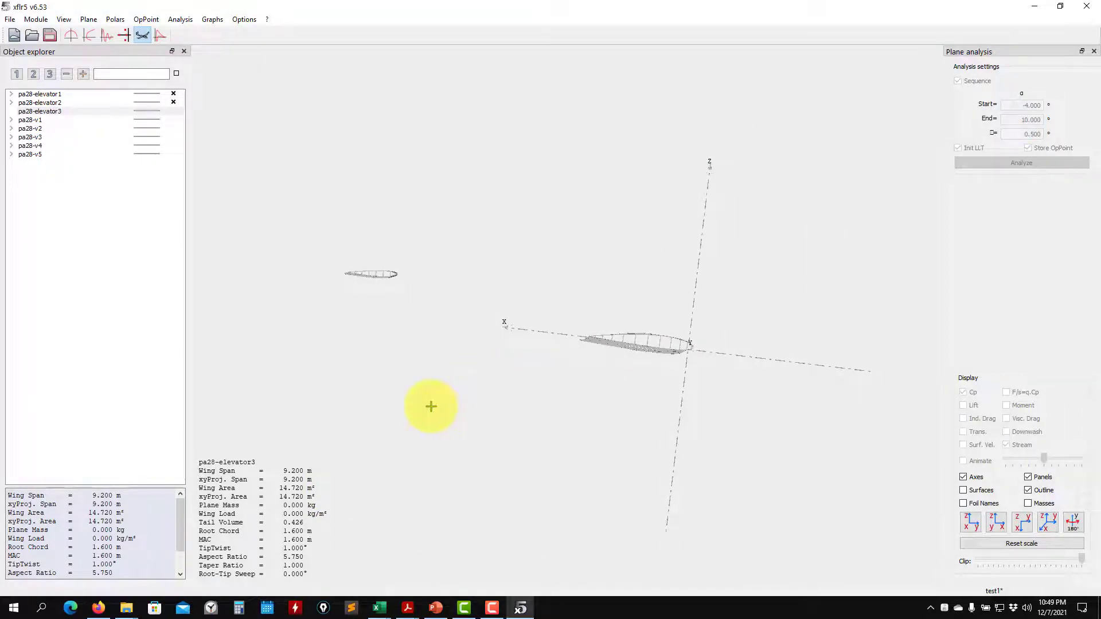
Step: Set the elevator tilt angle of plane pa28-elevator3 to -2° and save the project
{"action": "left_click", "coordinate": [65, 111]}
{"action": "right_click", "coordinate": [67, 111]}
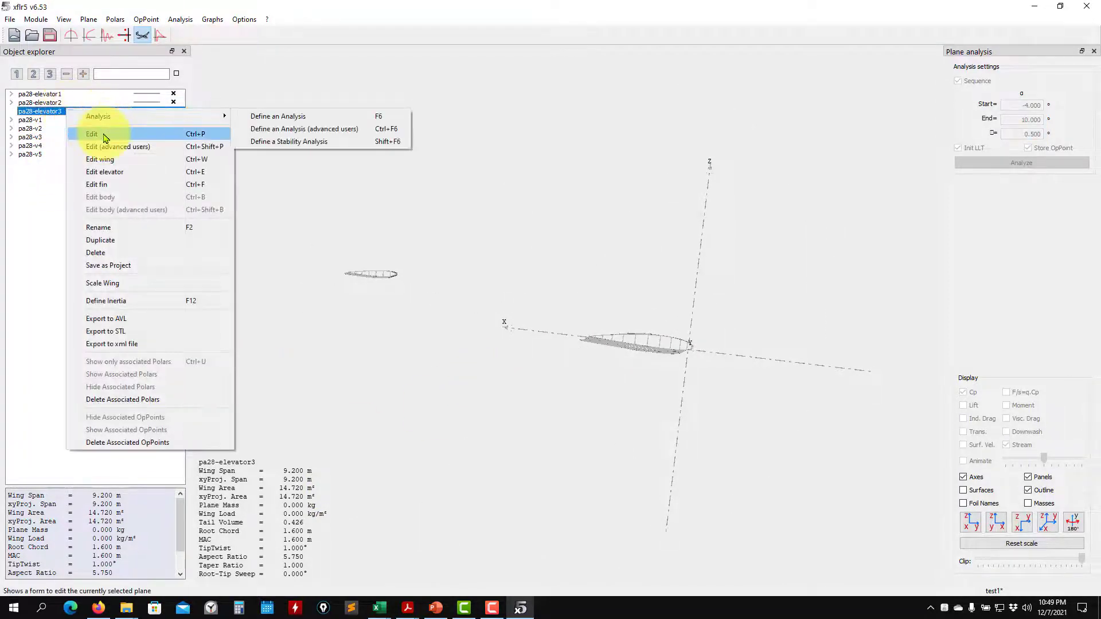
{"action": "left_click", "coordinate": [105, 137]}
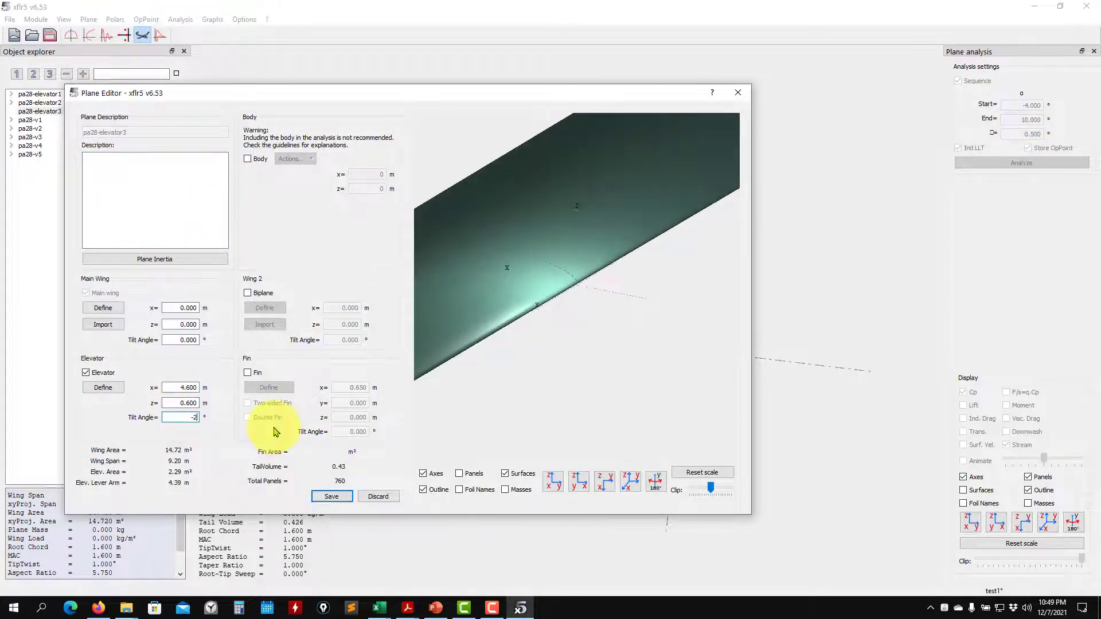
{"action": "left_click", "coordinate": [334, 498]}
{"action": "left_click_drag", "start_coordinate": [396, 263], "coordinate": [392, 238]}
{"action": "left_click", "coordinate": [50, 35]}
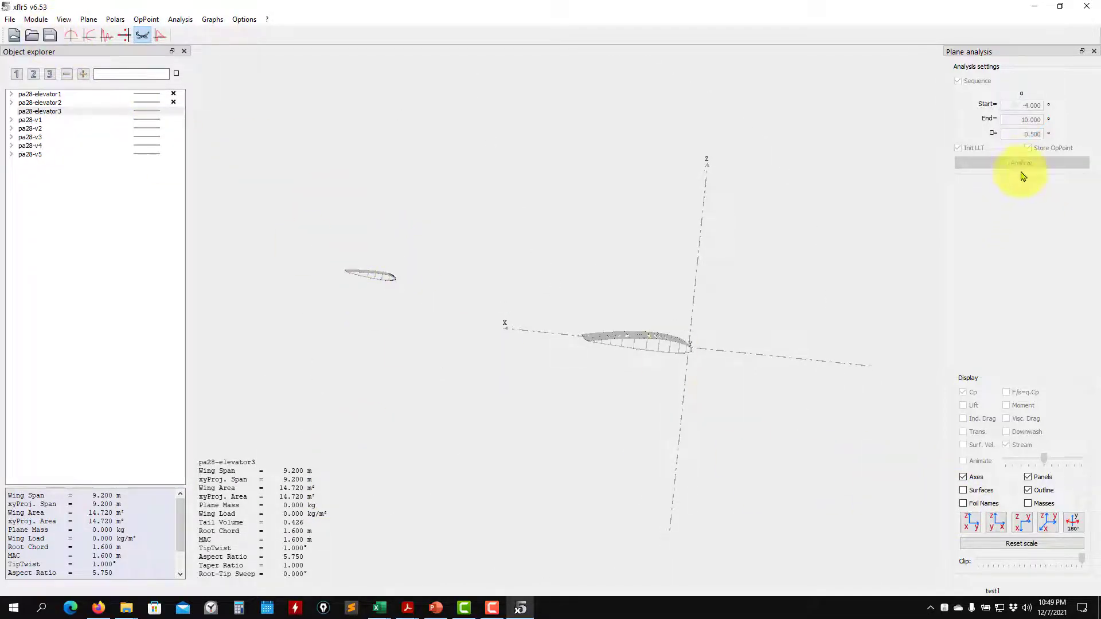
Step: Define a fixed-speed 60 m/s horseshoe vortex (VLM1) analysis for pa28-elevator3 and run it from -4° to 10° in 0.5° increments
{"action": "left_click", "coordinate": [40, 110]}
{"action": "left_click", "coordinate": [180, 19]}
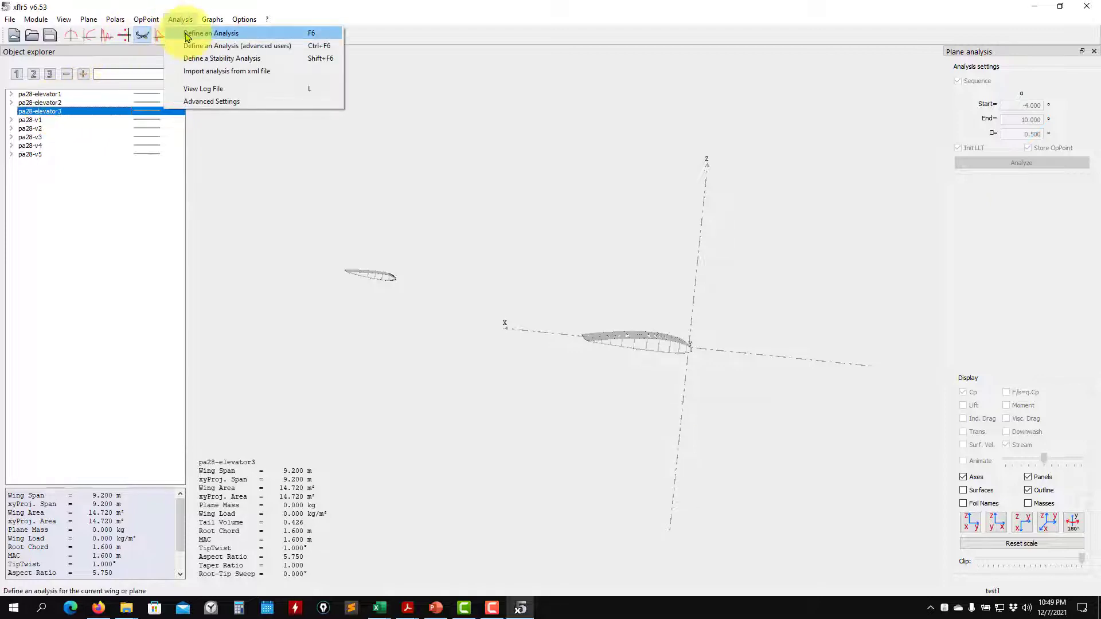
{"action": "left_click", "coordinate": [186, 34]}
{"action": "left_click", "coordinate": [133, 213]}
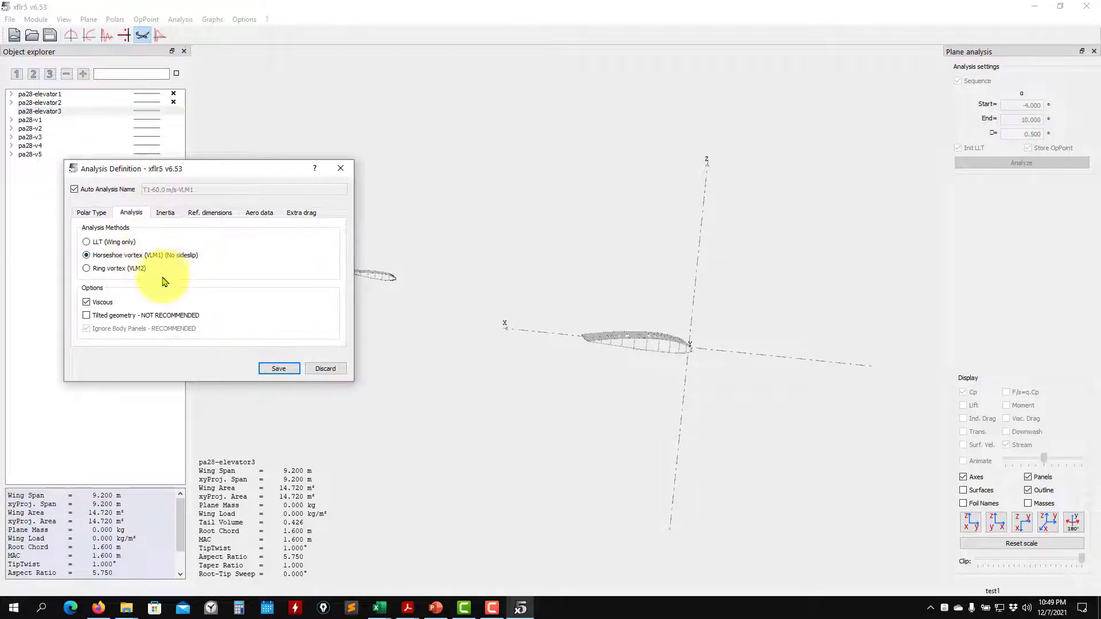
{"action": "left_click", "coordinate": [277, 369]}
{"action": "left_click", "coordinate": [1021, 163]}
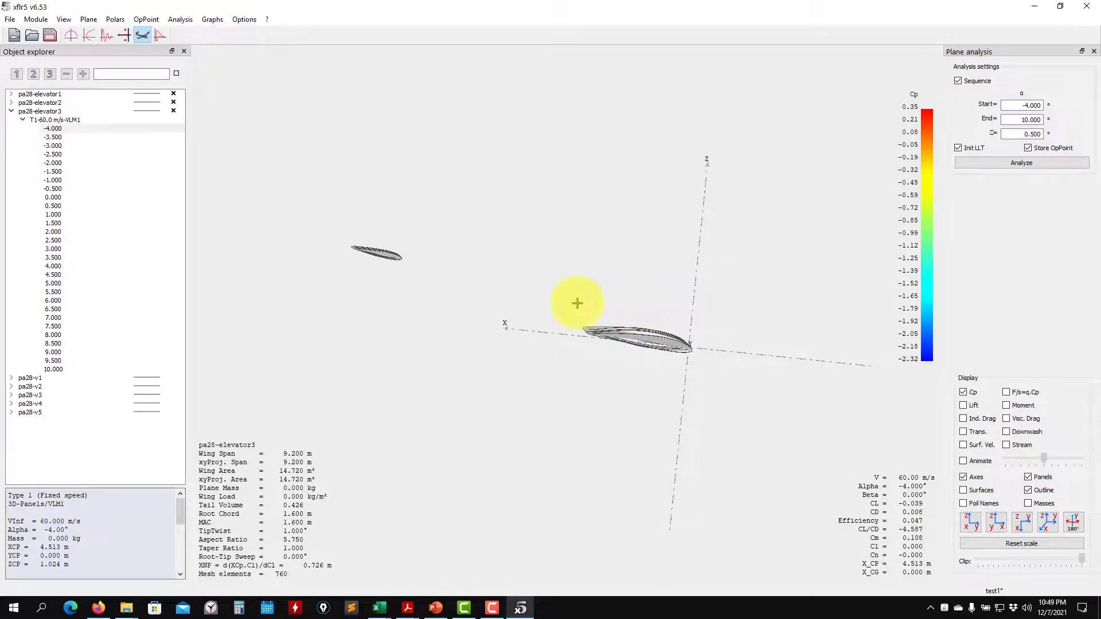
{"action": "left_click_drag", "start_coordinate": [579, 299], "coordinate": [576, 314]}
{"action": "left_click_drag", "start_coordinate": [481, 204], "coordinate": [489, 225]}
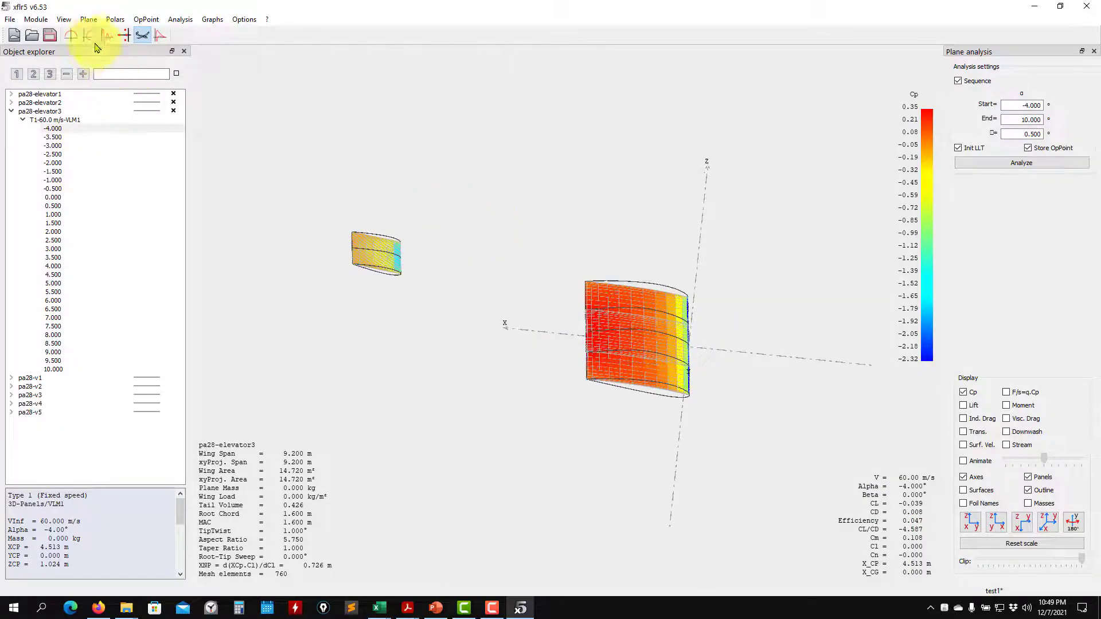
Step: Examine the polar graphs of the three elevator planes, focusing on the pa28-elevator3 zero crossing of Cm versus Alpha and its lift Fz
{"action": "left_click", "coordinate": [90, 37]}
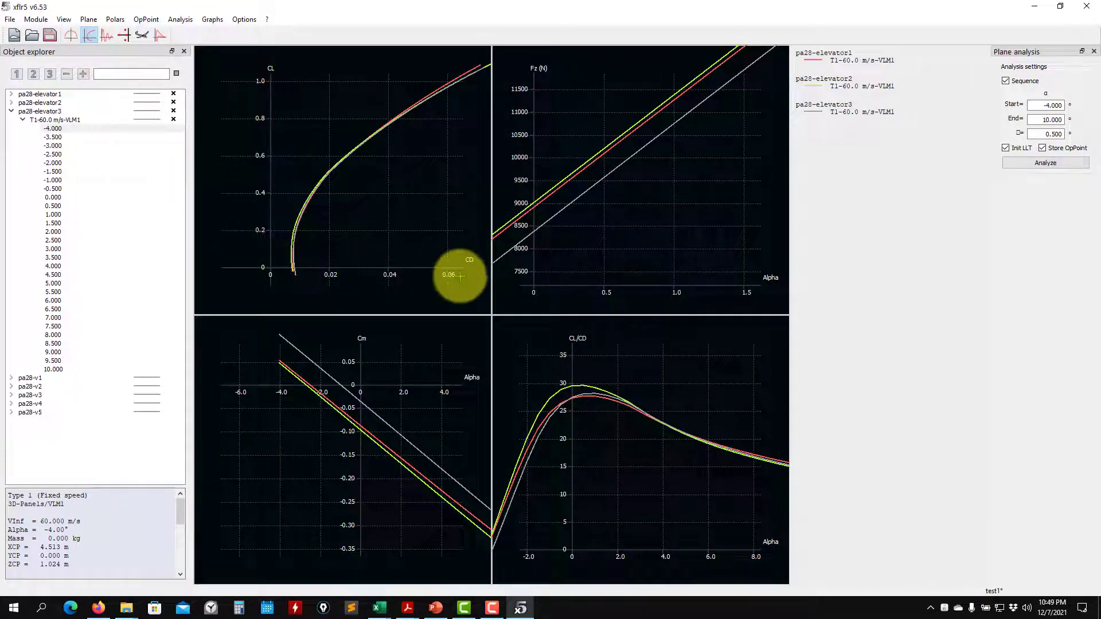
{"action": "scroll", "coordinate": [369, 415], "scroll_direction": "up", "scroll_amount": 9}
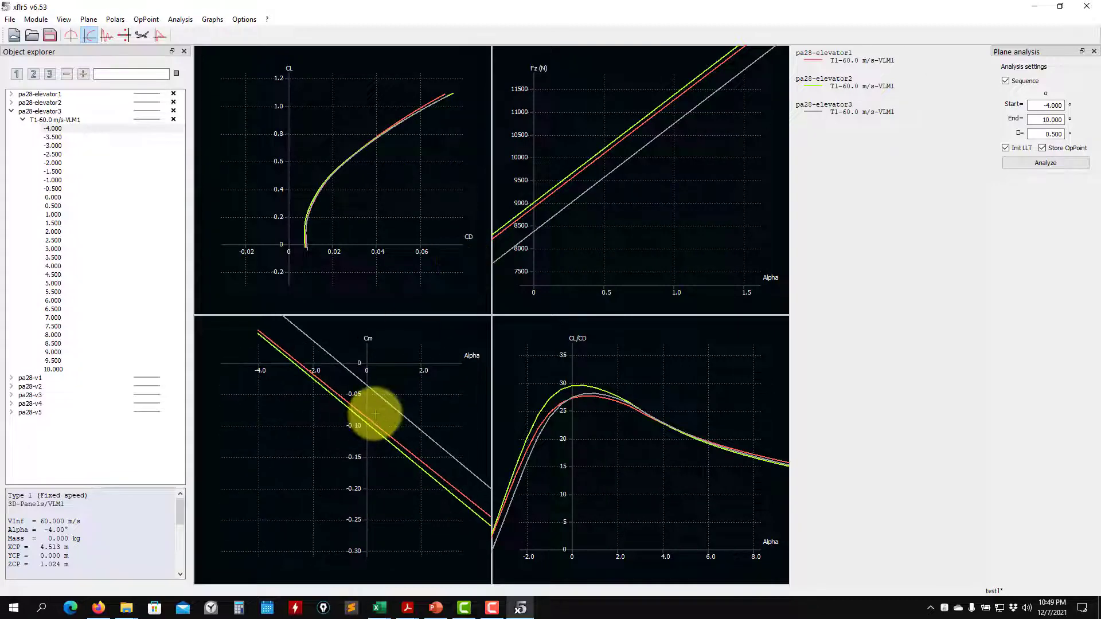
{"action": "left_click_drag", "start_coordinate": [349, 369], "coordinate": [305, 438]}
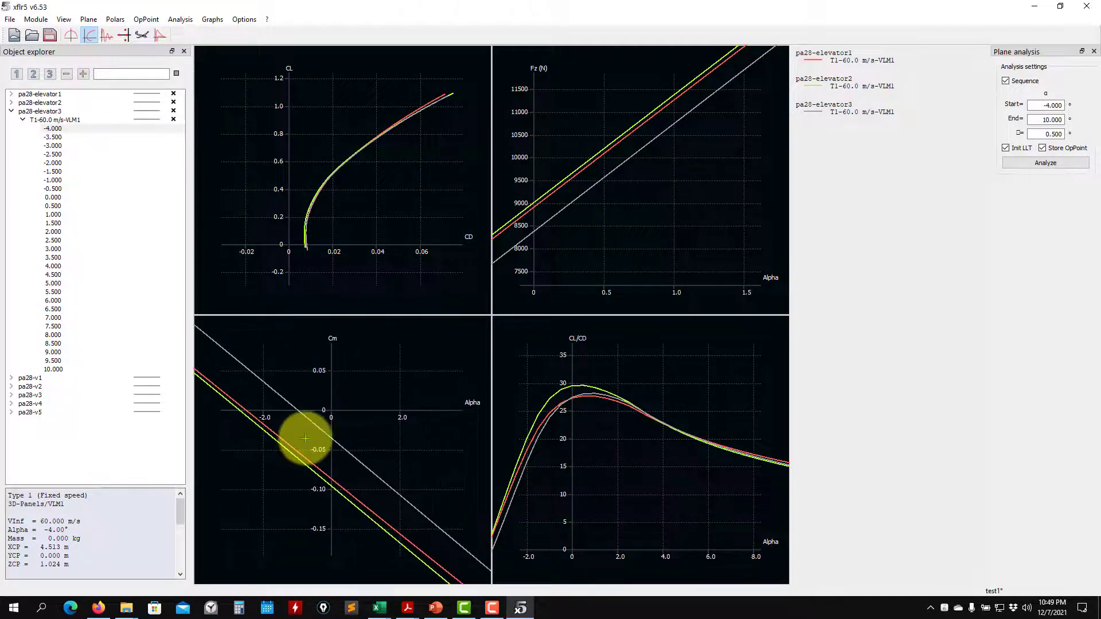
{"action": "scroll", "coordinate": [303, 433], "scroll_direction": "up", "scroll_amount": 15}
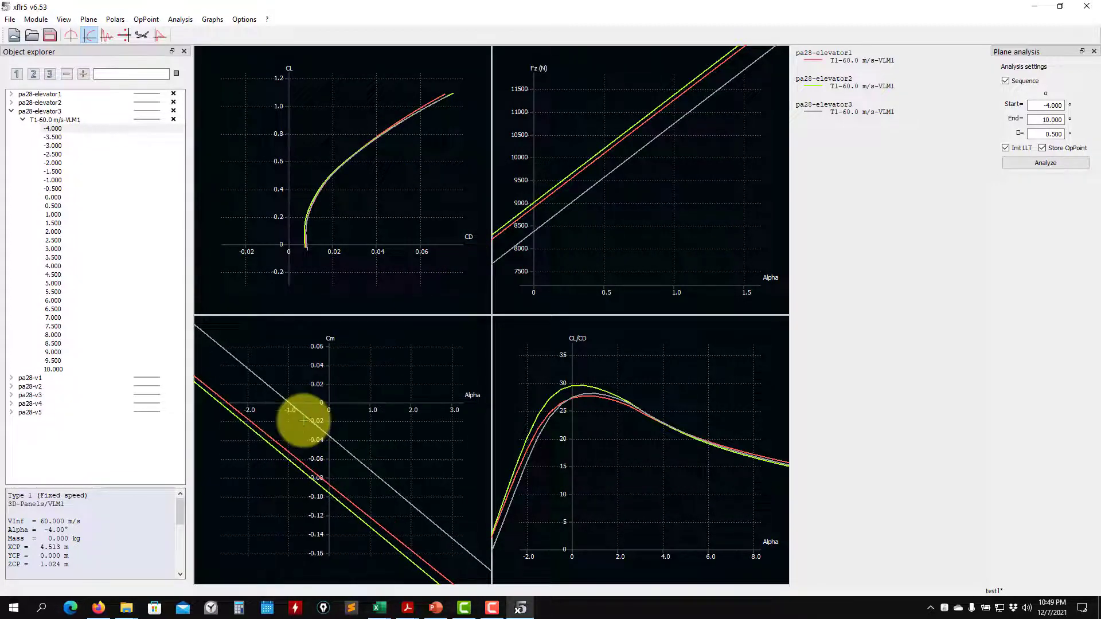
{"action": "scroll", "coordinate": [332, 450], "scroll_direction": "down", "scroll_amount": 5}
{"action": "left_click_drag", "start_coordinate": [277, 396], "coordinate": [299, 419]}
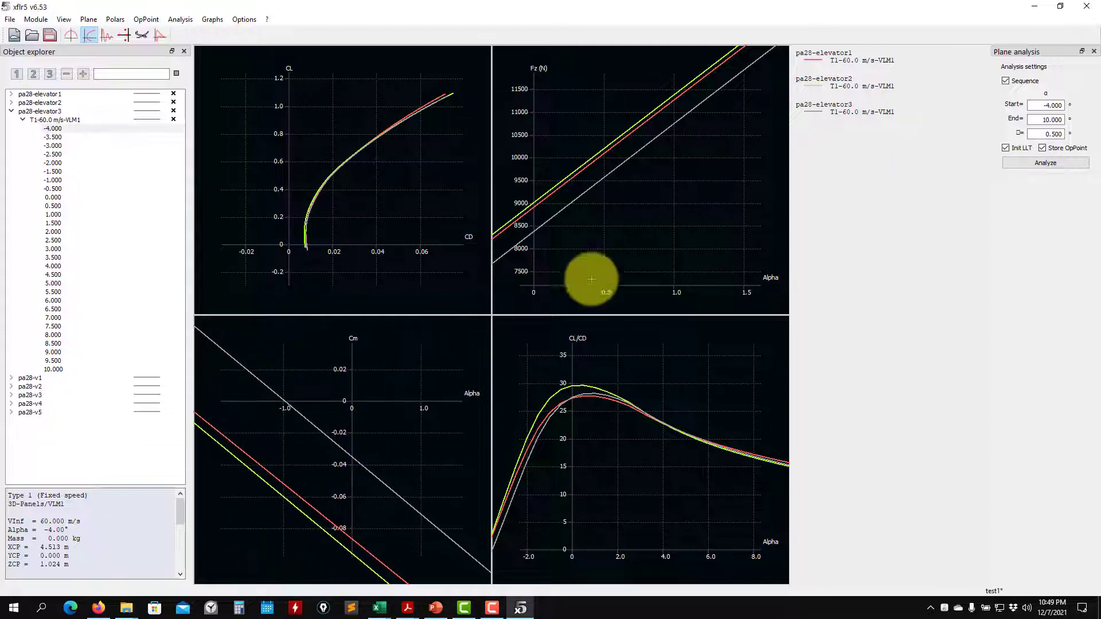
{"action": "left_click_drag", "start_coordinate": [613, 209], "coordinate": [607, 220]}
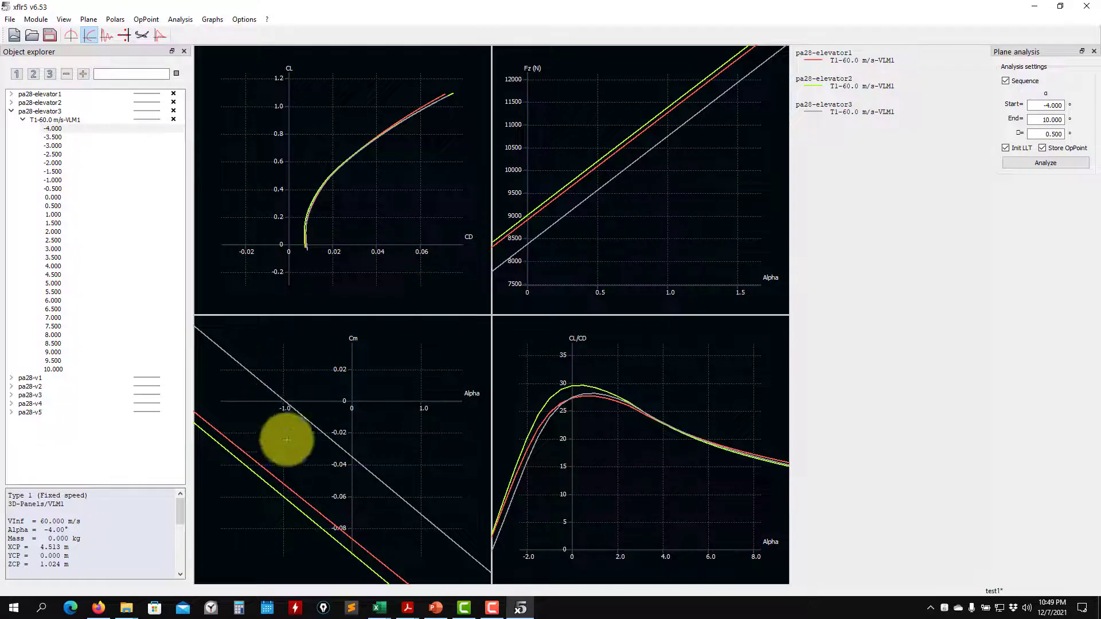
{"action": "scroll", "coordinate": [278, 401], "scroll_direction": "up", "scroll_amount": 3}
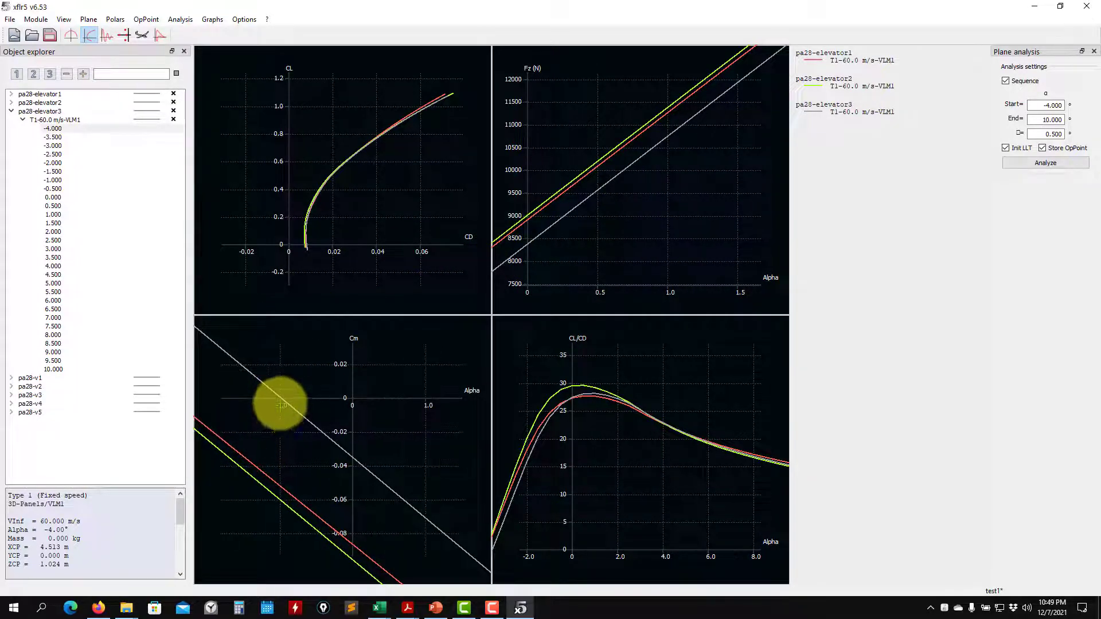
{"action": "scroll", "coordinate": [270, 390], "scroll_direction": "up", "scroll_amount": 1}
{"action": "left_click_drag", "start_coordinate": [261, 380], "coordinate": [324, 386]}
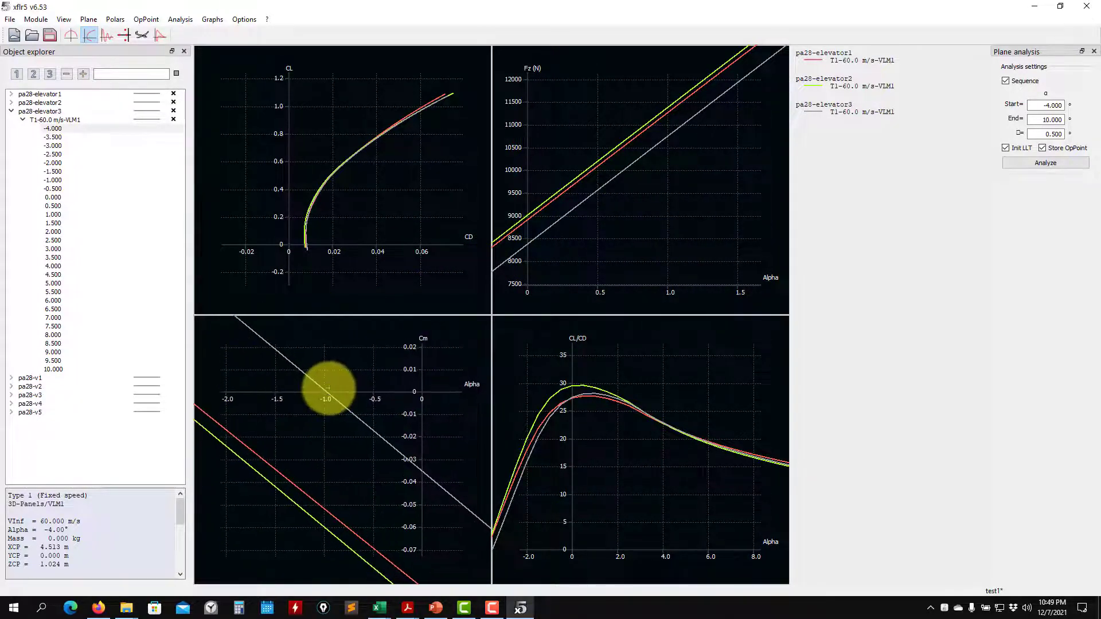
{"action": "scroll", "coordinate": [302, 246], "scroll_direction": "up", "scroll_amount": 3}
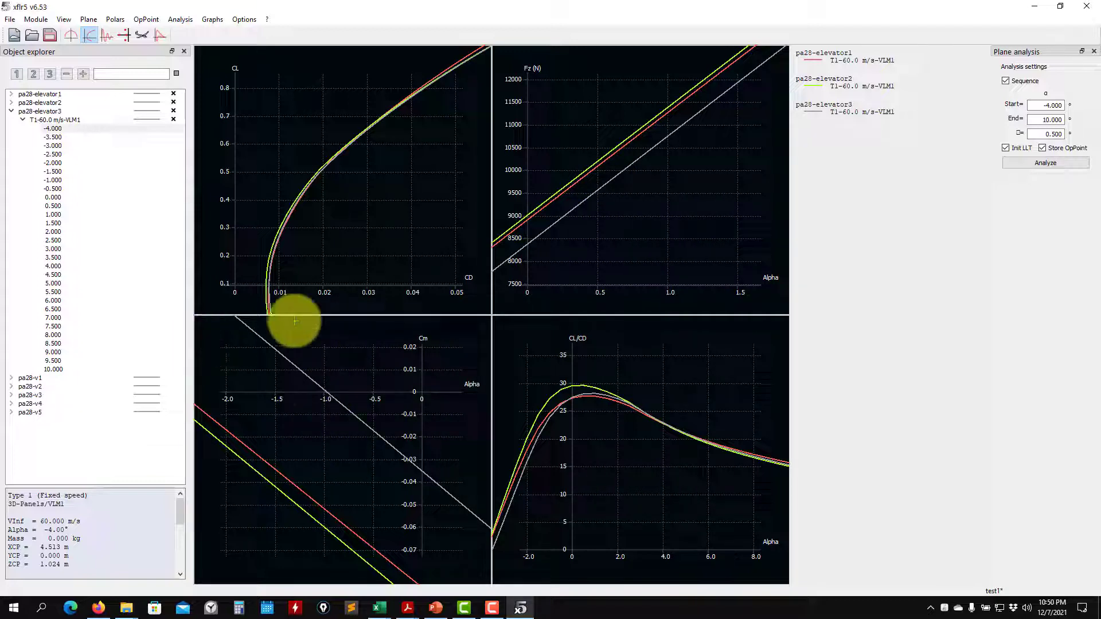
Step: Set the elevator tilt angle of pa28-elevator3 to -4°, accept erasing its existing results, and save the project
{"action": "left_click", "coordinate": [13, 112]}
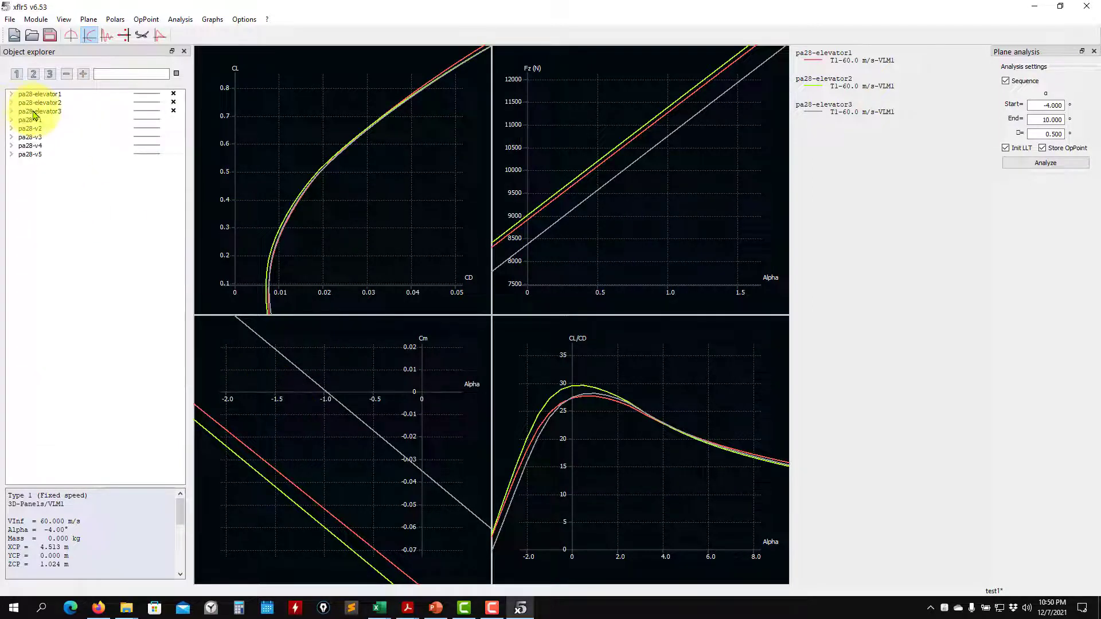
{"action": "left_click", "coordinate": [37, 112]}
{"action": "right_click", "coordinate": [36, 115]}
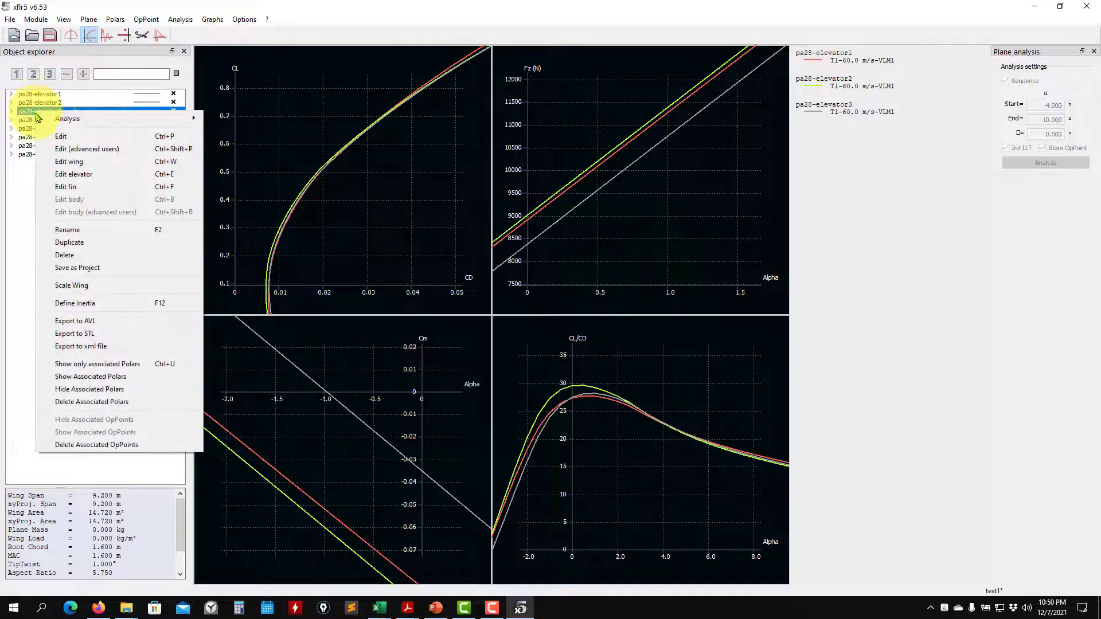
{"action": "left_click", "coordinate": [74, 136]}
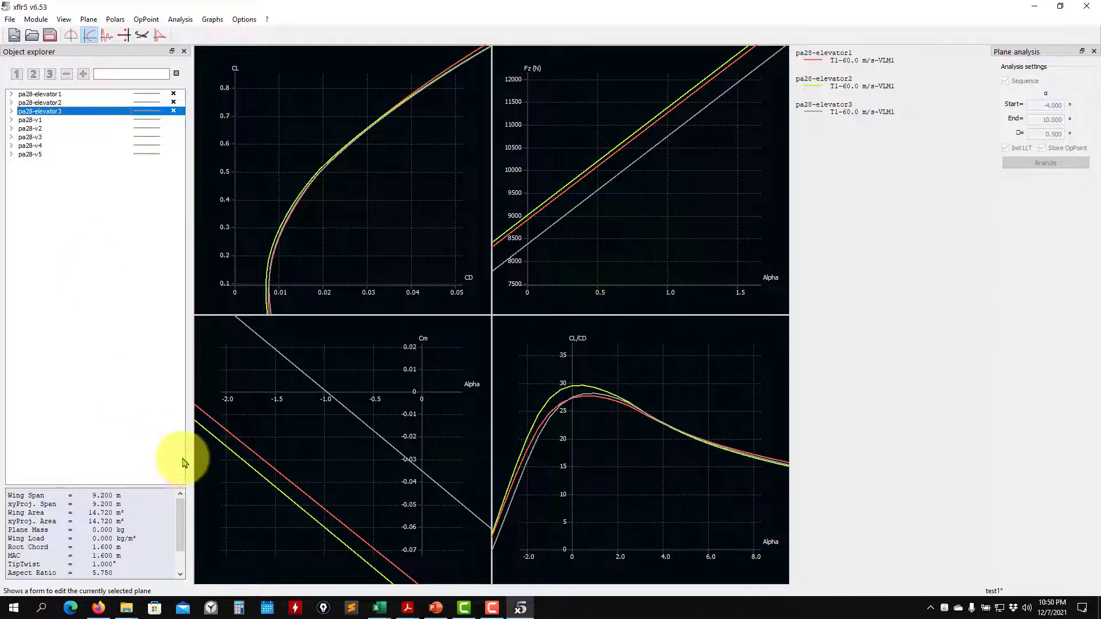
{"action": "left_click", "coordinate": [175, 418]}
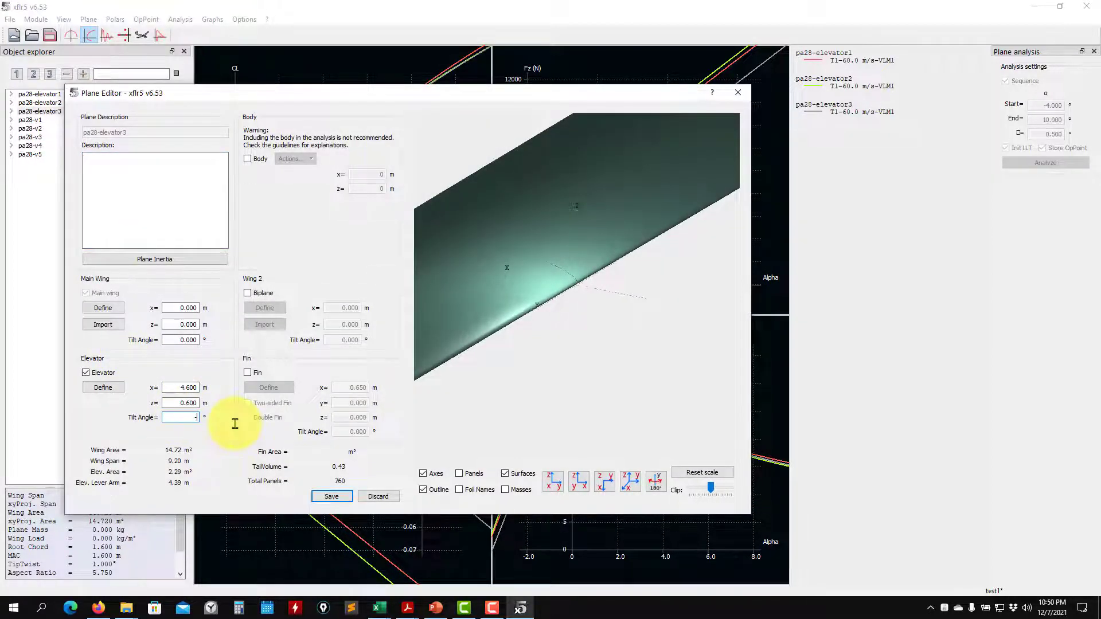
{"action": "type", "text": "-4"}
{"action": "left_click", "coordinate": [331, 496]}
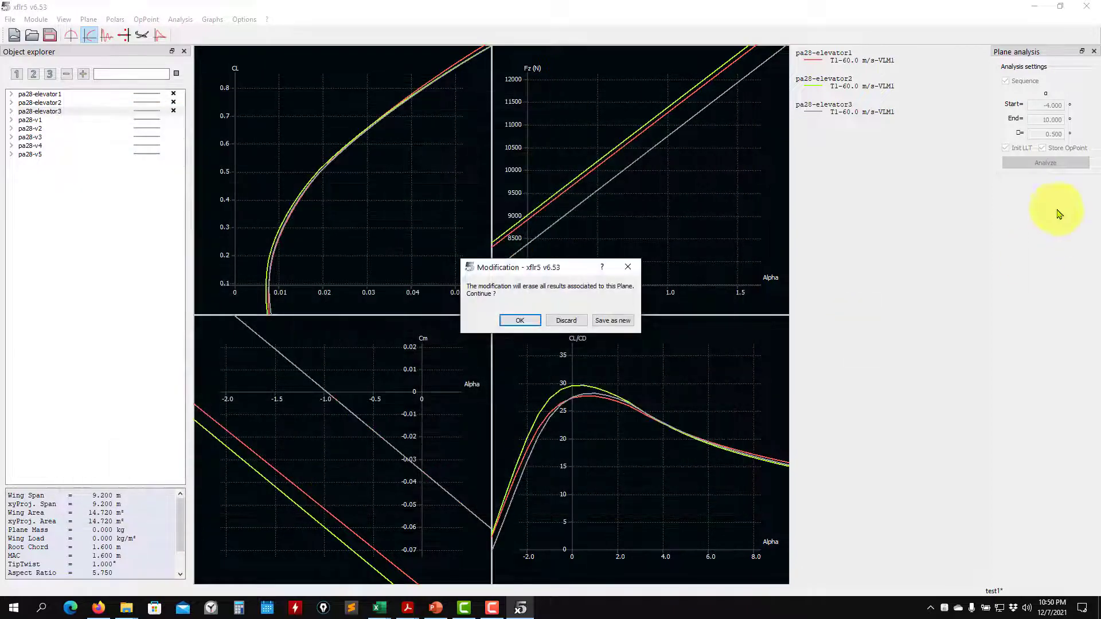
{"action": "left_click", "coordinate": [519, 319]}
{"action": "left_click", "coordinate": [50, 35]}
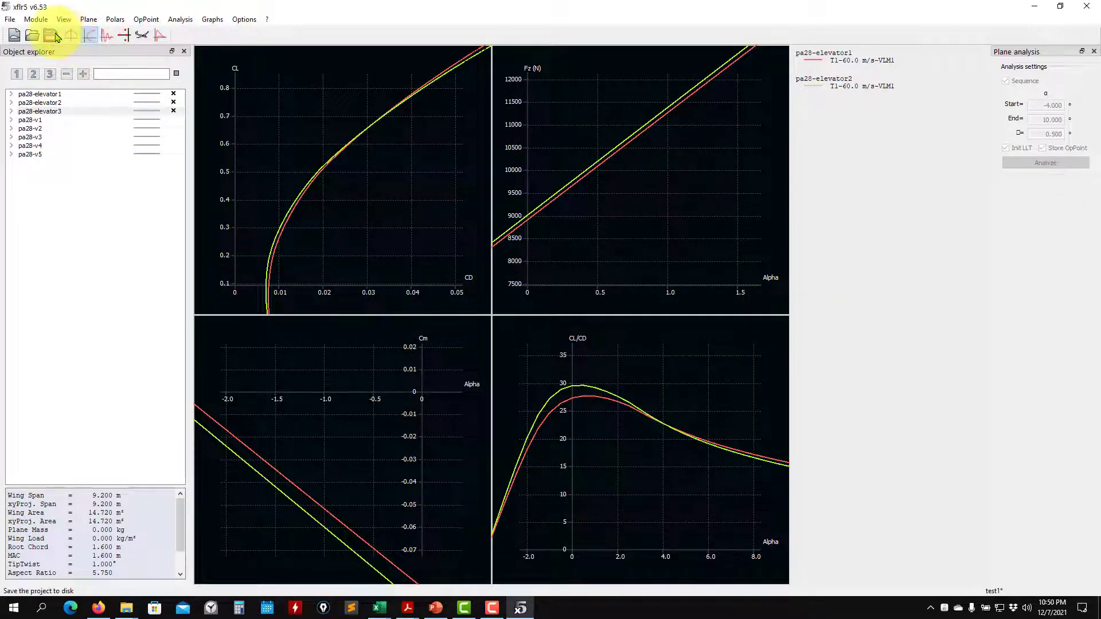
Step: Rerun the T1-60.0 m/s-VLM1 analysis of pa28-elevator3 and close the analysis log
{"action": "left_click", "coordinate": [32, 111]}
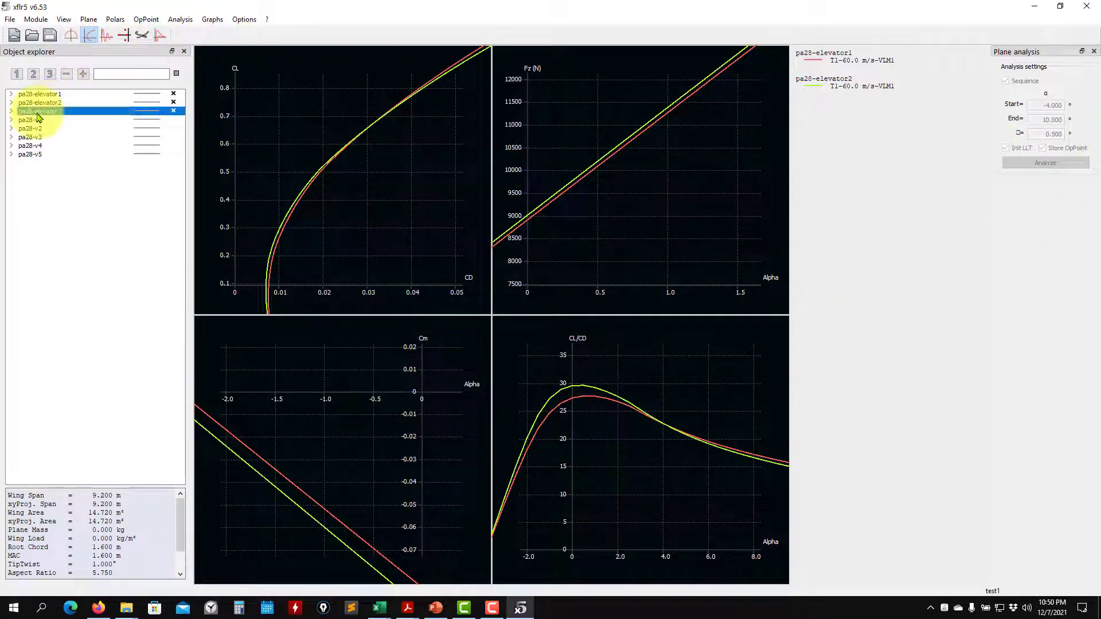
{"action": "left_click", "coordinate": [36, 119]}
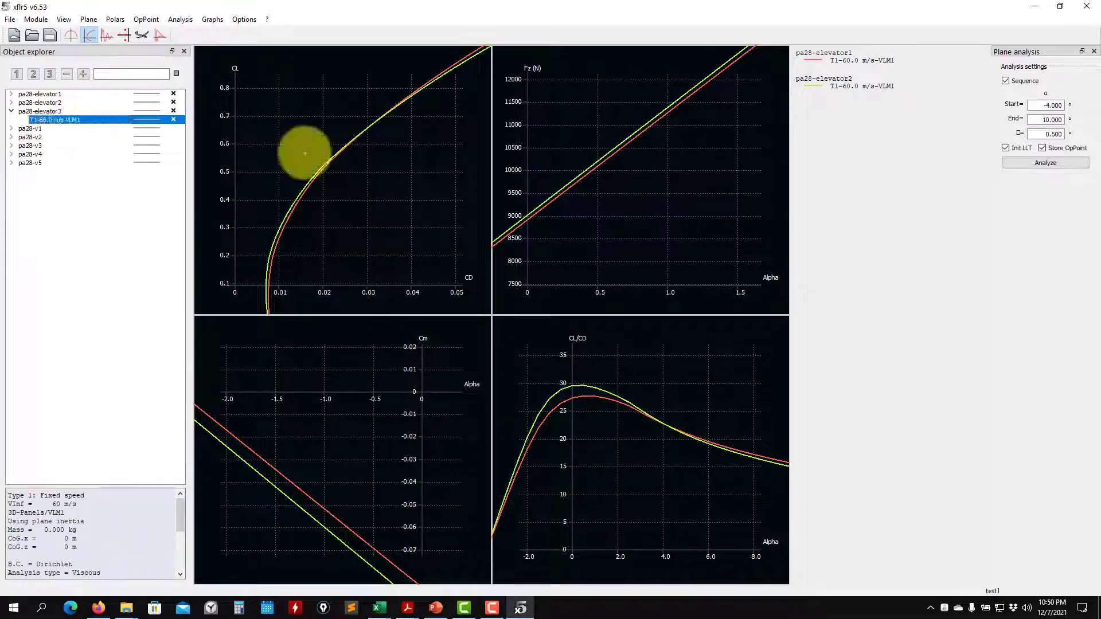
{"action": "left_click", "coordinate": [1058, 165]}
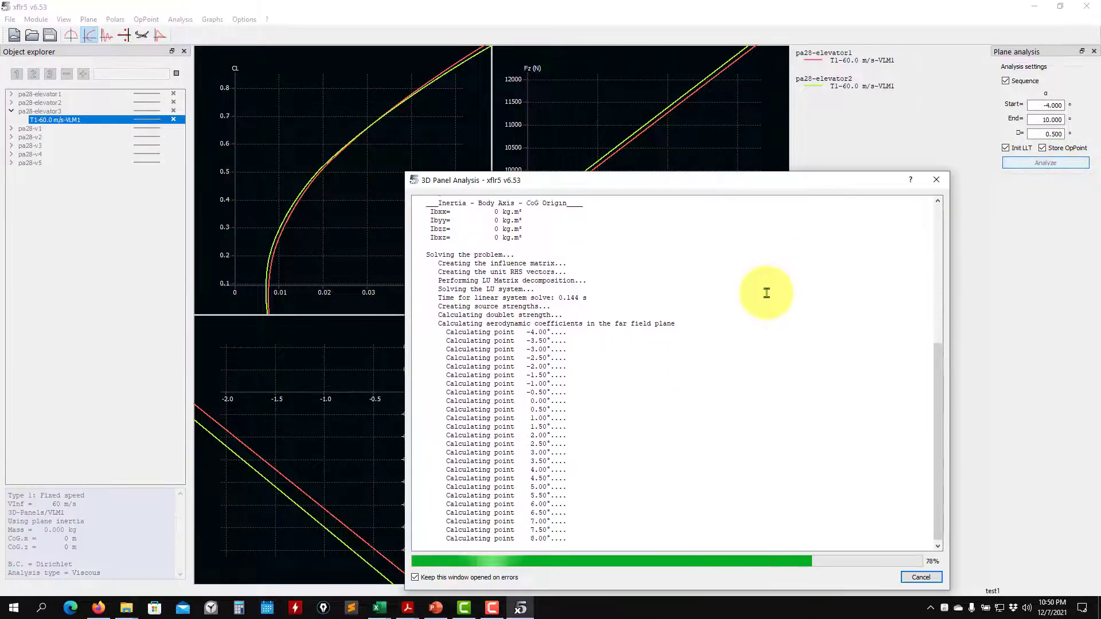
{"action": "left_click_drag", "start_coordinate": [292, 376], "coordinate": [194, 367]}
{"action": "left_click_drag", "start_coordinate": [366, 400], "coordinate": [311, 402]}
{"action": "scroll", "coordinate": [331, 409], "scroll_direction": "down", "scroll_amount": 2}
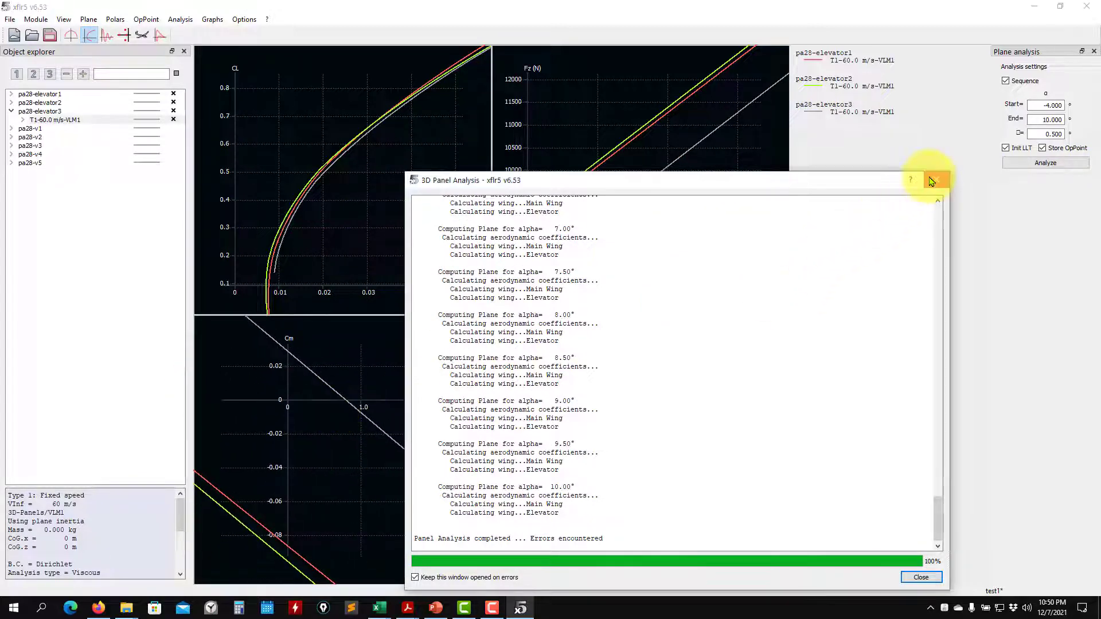
{"action": "left_click", "coordinate": [937, 180]}
Step: Examine where the pa28-elevator3 curve crosses zero in the Cm versus Alpha graph, and its lift Fz around that angle
{"action": "scroll", "coordinate": [344, 418], "scroll_direction": "down", "scroll_amount": 3}
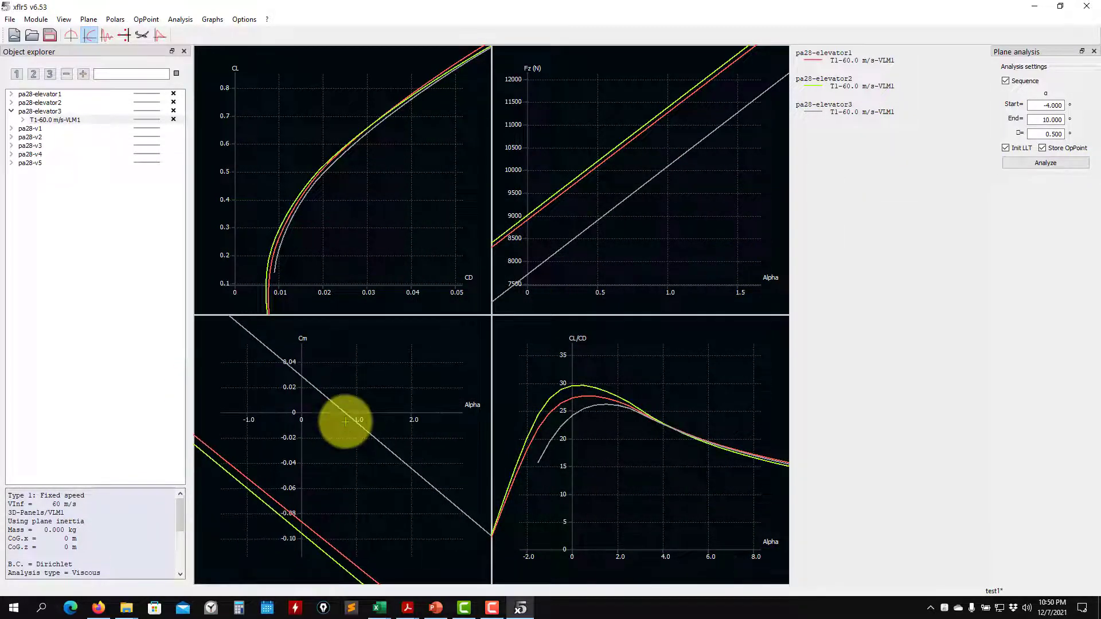
{"action": "scroll", "coordinate": [284, 384], "scroll_direction": "down", "scroll_amount": 3}
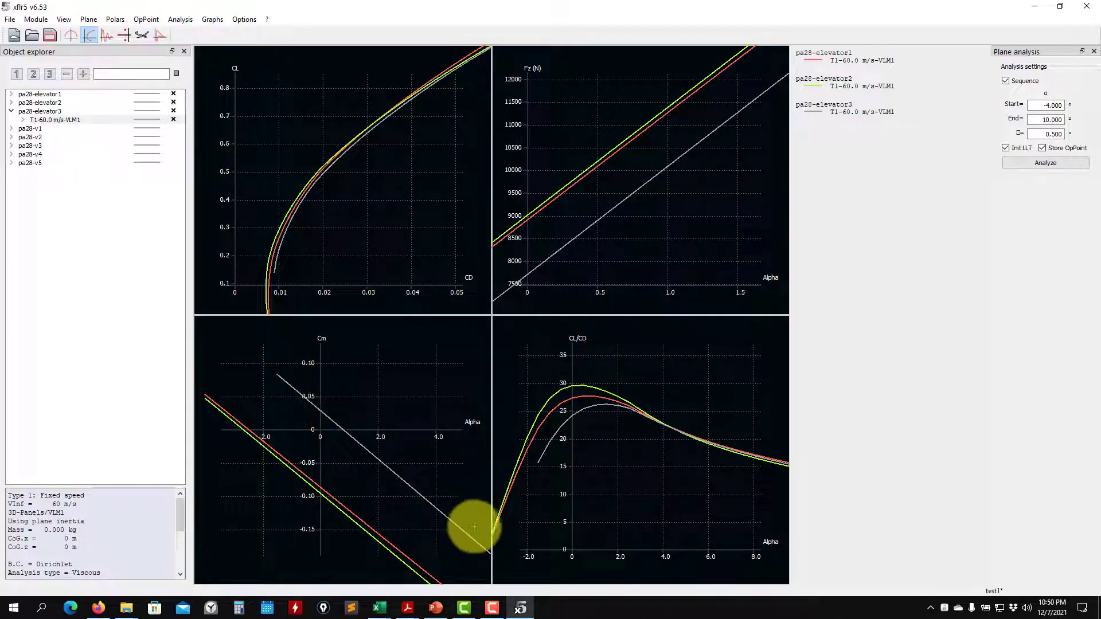
{"action": "scroll", "coordinate": [312, 432], "scroll_direction": "up", "scroll_amount": 3}
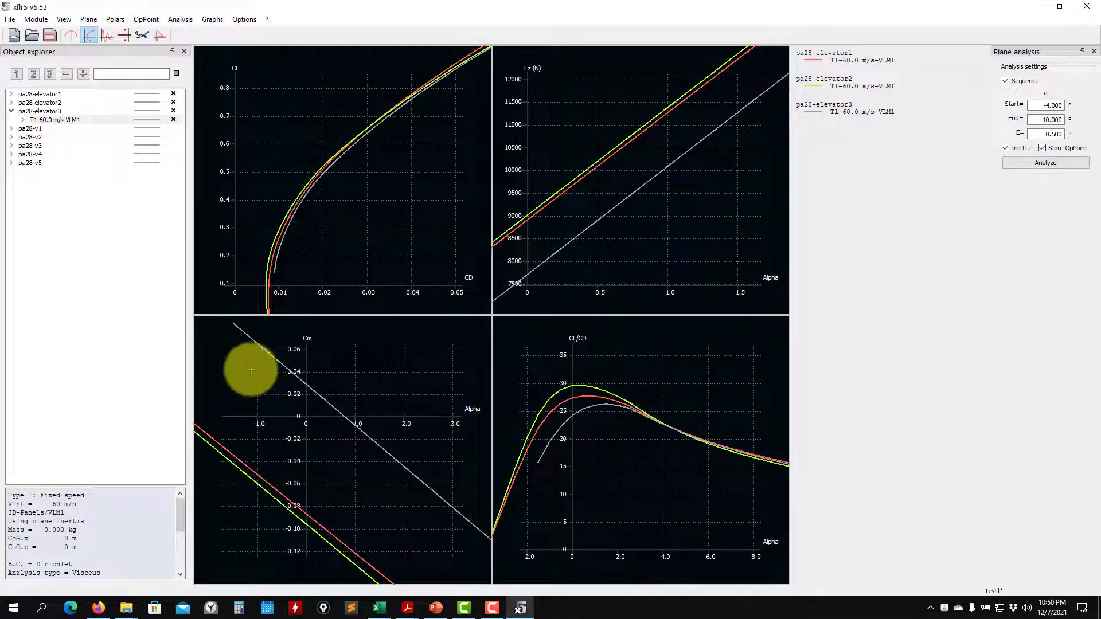
{"action": "scroll", "coordinate": [356, 448], "scroll_direction": "up", "scroll_amount": 2}
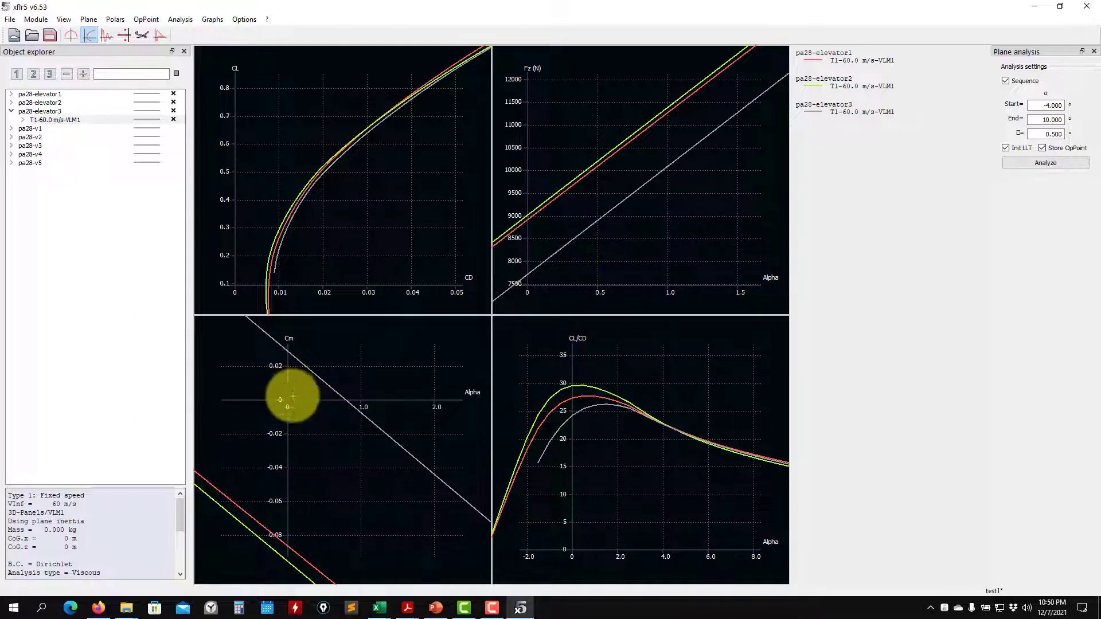
{"action": "scroll", "coordinate": [339, 407], "scroll_direction": "up", "scroll_amount": 3}
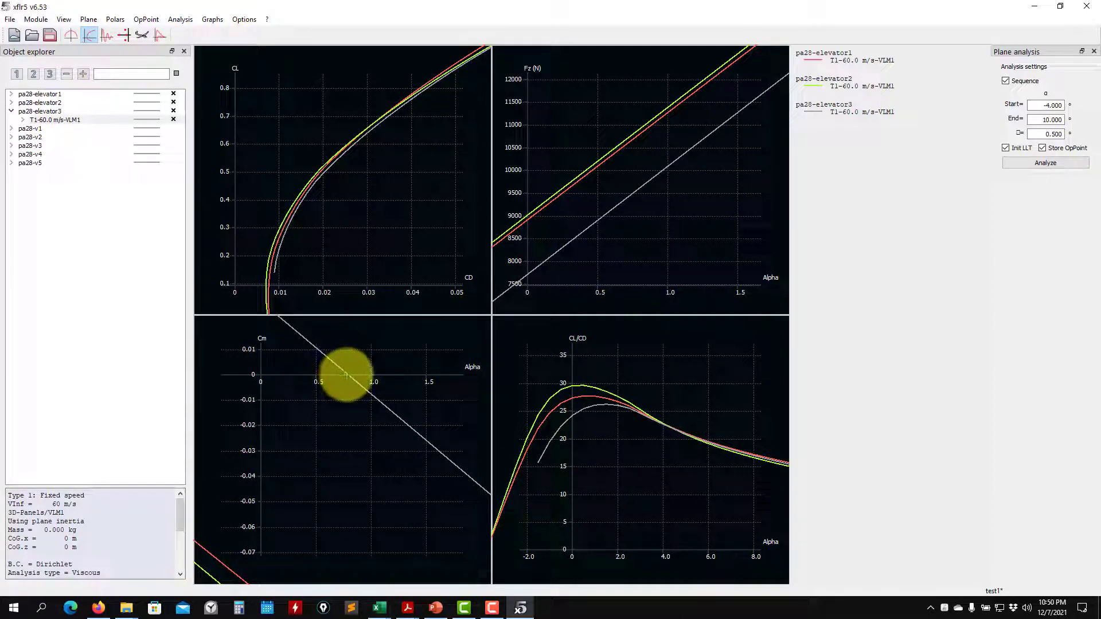
{"action": "scroll", "coordinate": [634, 236], "scroll_direction": "up", "scroll_amount": 3}
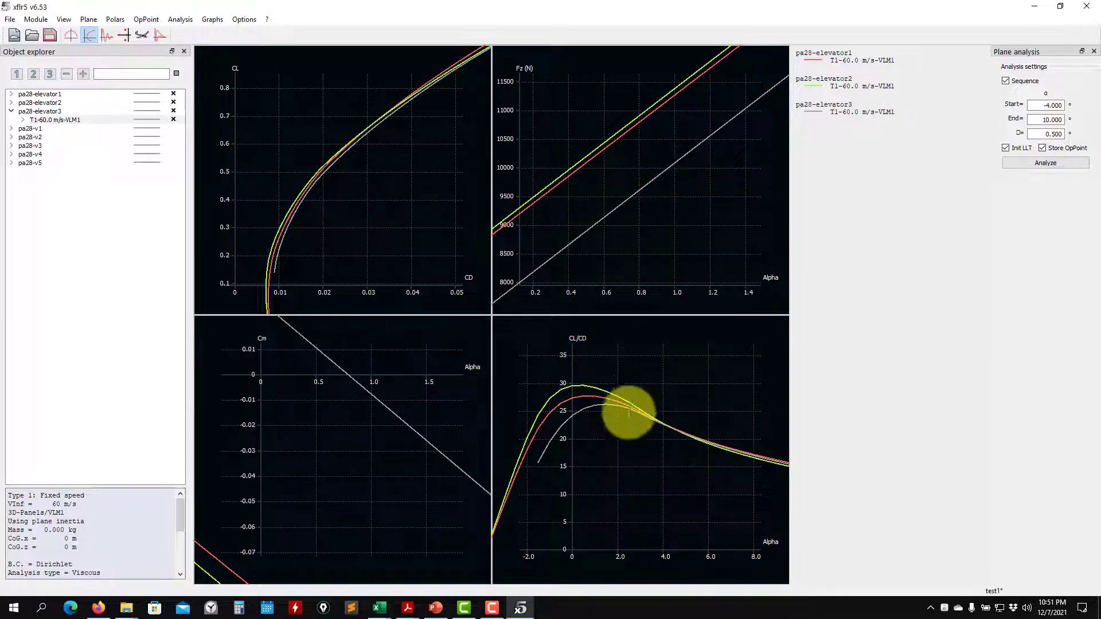
Step: Compare the curves of the three elevator planes in the CL/CD versus Alpha, CL versus CD and Cm versus Alpha graphs
{"action": "scroll", "coordinate": [586, 422], "scroll_direction": "up", "scroll_amount": 4}
{"action": "left_click_drag", "start_coordinate": [594, 423], "coordinate": [704, 489]}
{"action": "scroll", "coordinate": [665, 472], "scroll_direction": "up", "scroll_amount": 3}
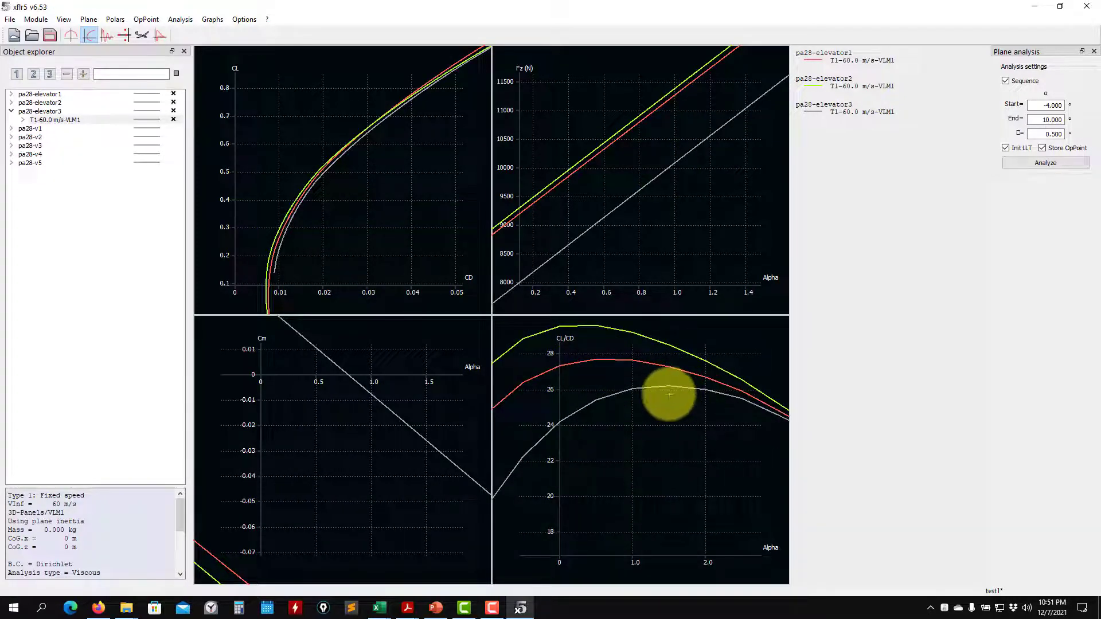
{"action": "scroll", "coordinate": [307, 253], "scroll_direction": "up", "scroll_amount": 1}
{"action": "scroll", "coordinate": [296, 278], "scroll_direction": "up", "scroll_amount": 3}
{"action": "left_click_drag", "start_coordinate": [290, 273], "coordinate": [357, 148]}
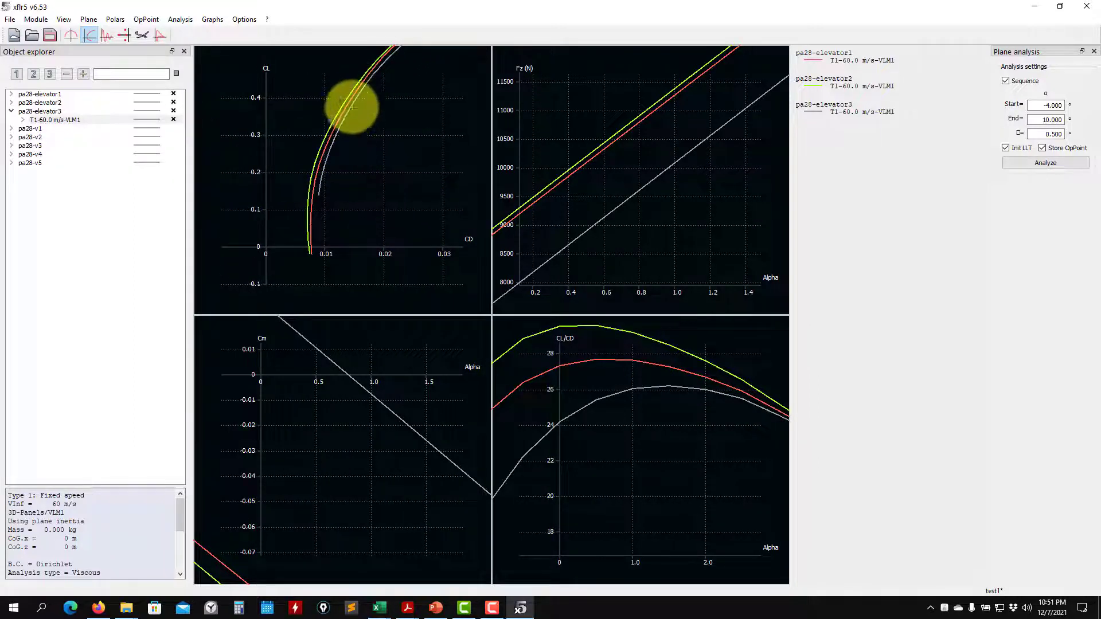
{"action": "scroll", "coordinate": [291, 485], "scroll_direction": "down", "scroll_amount": 4}
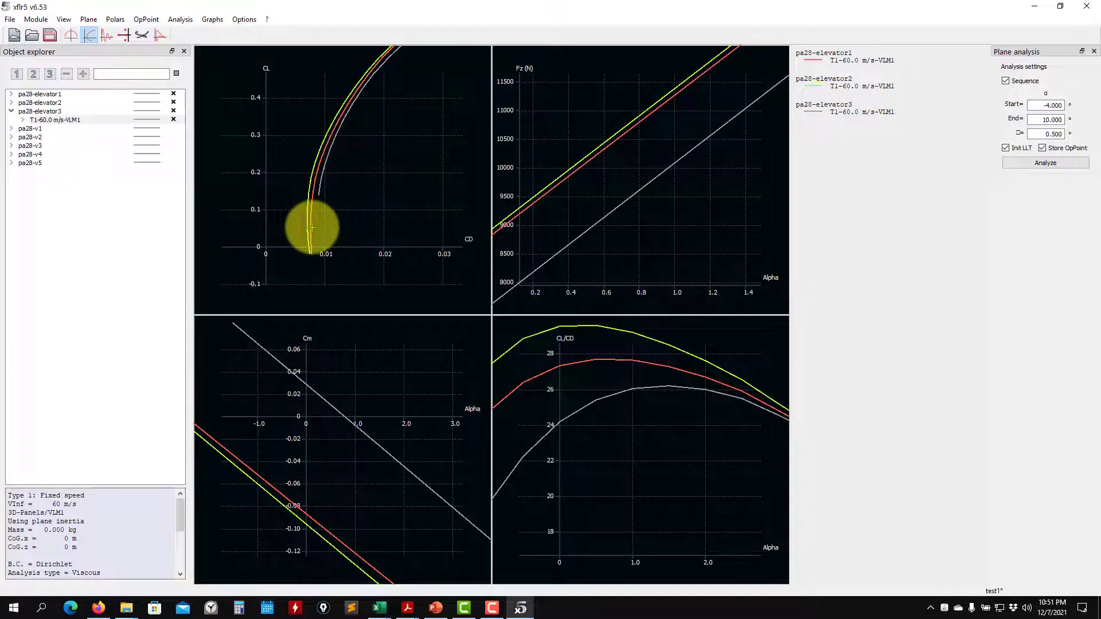
{"action": "scroll", "coordinate": [377, 184], "scroll_direction": "down", "scroll_amount": 4}
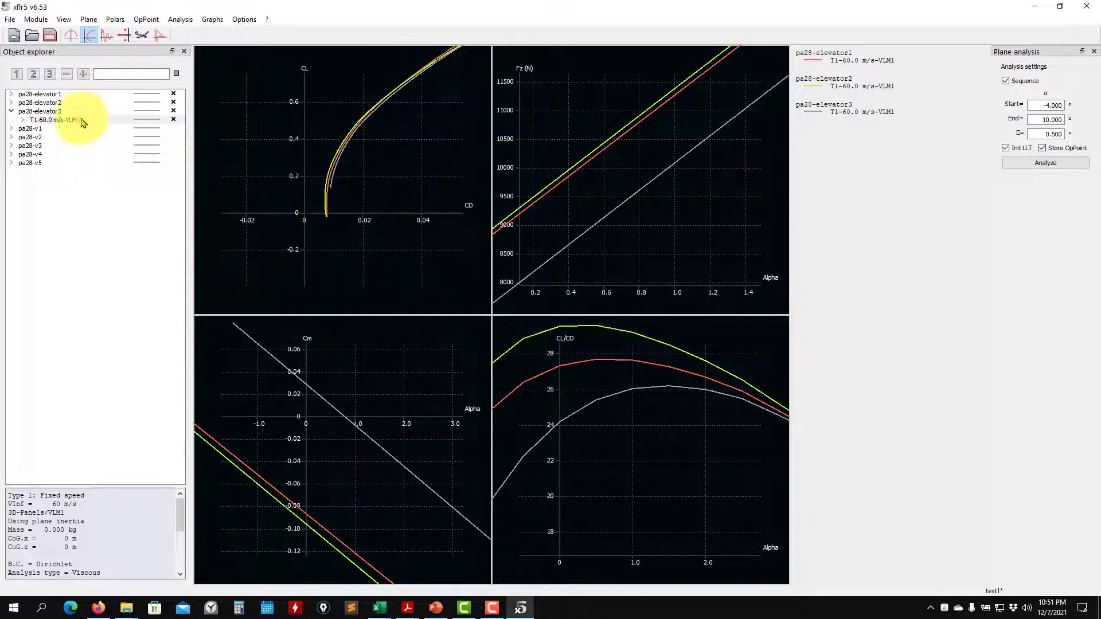
Step: Display the 0.000° operating point of the pa28-elevator3 T1-60.0 m/s-VLM1 analysis in the operating point view and reset the graph scale
{"action": "left_click", "coordinate": [71, 35]}
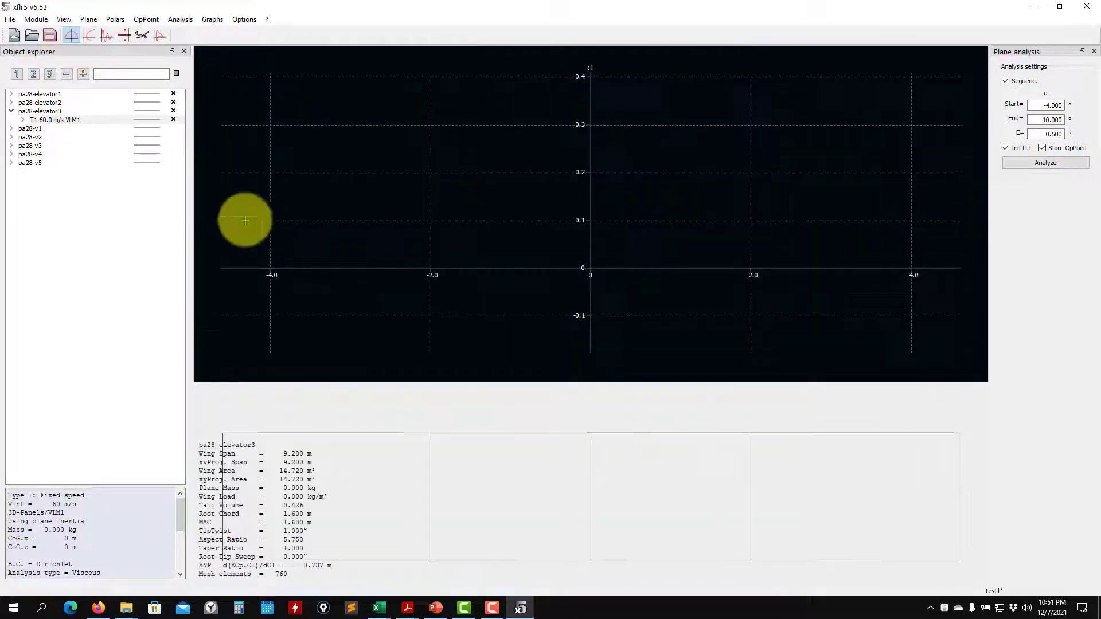
{"action": "left_click", "coordinate": [24, 120]}
{"action": "left_click", "coordinate": [51, 154]}
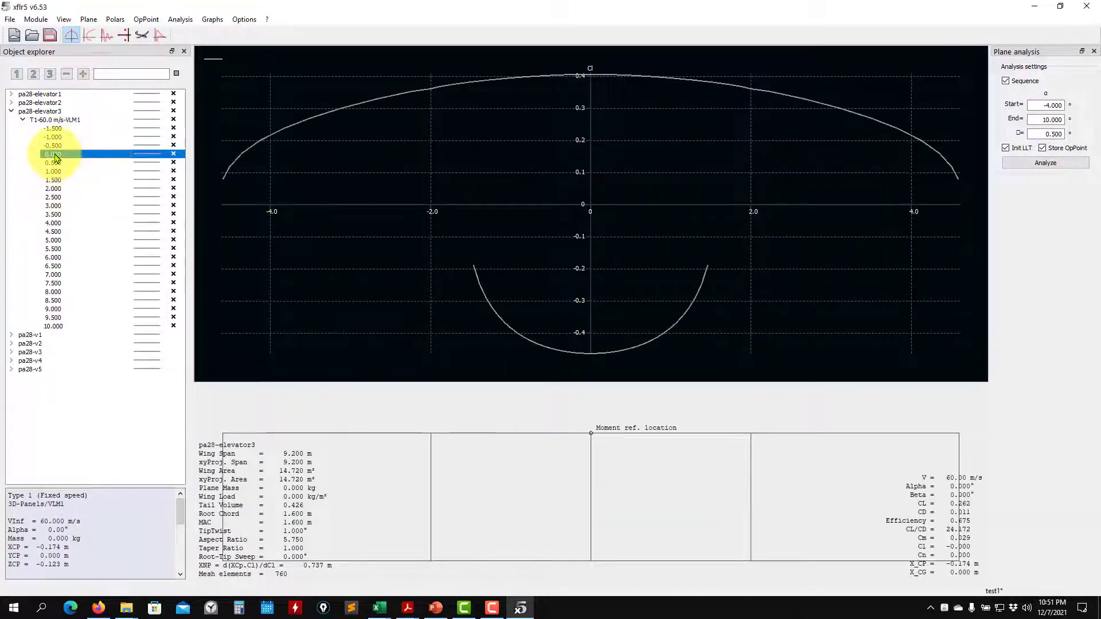
{"action": "left_click_drag", "start_coordinate": [570, 246], "coordinate": [561, 270]}
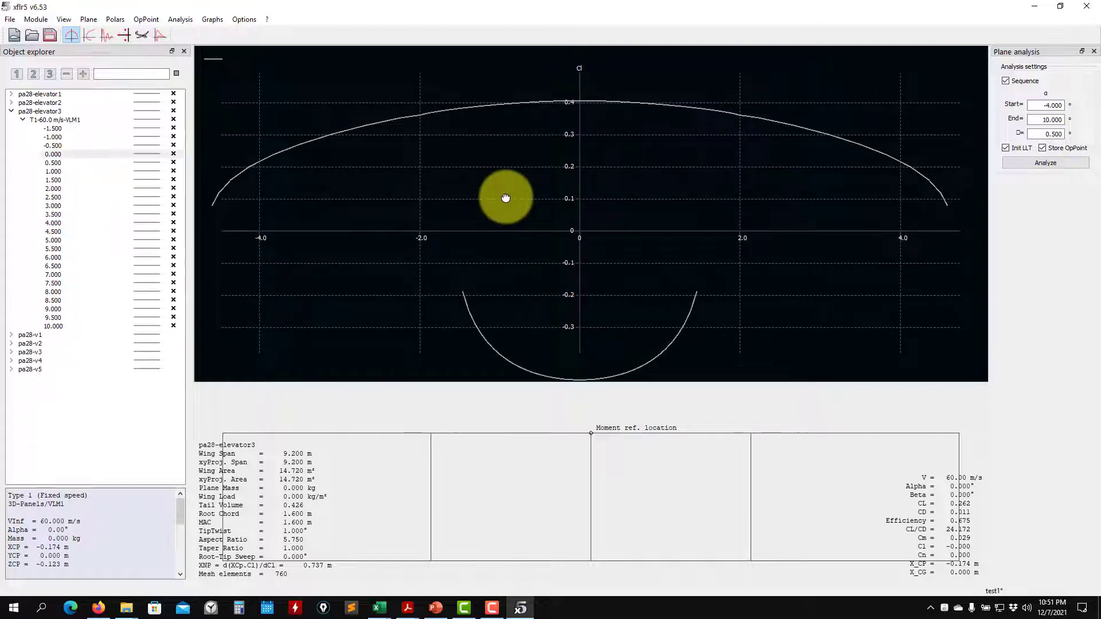
{"action": "key", "text": "r"}
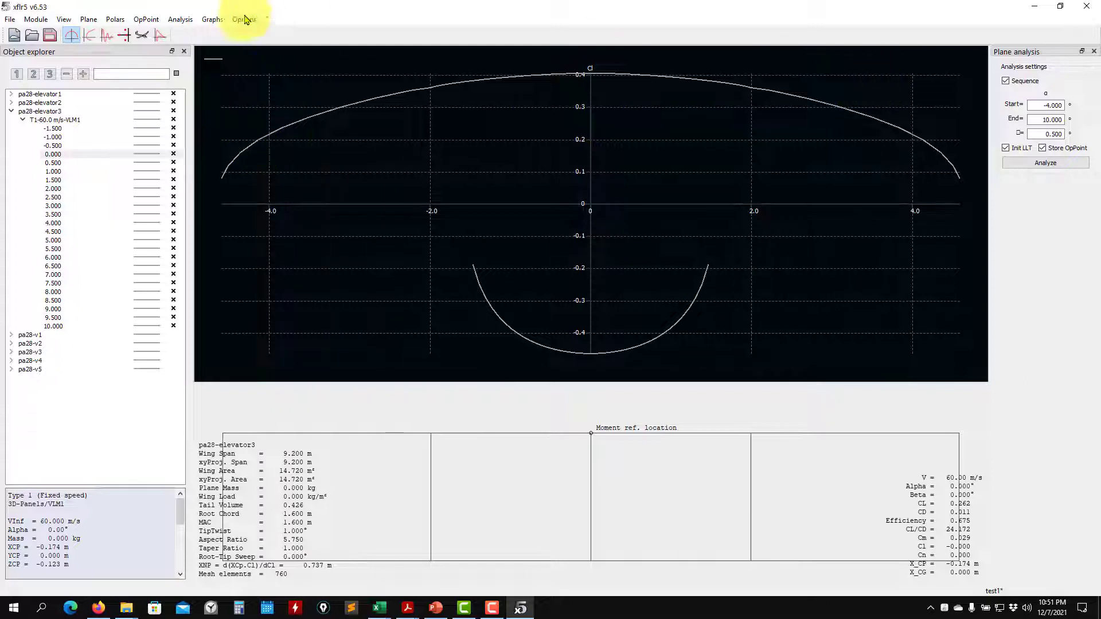
Step: Examine the local lift distribution of pa28-elevator3 against the elliptic curve, along with the efficiency value of the operating point
{"action": "key", "text": "Right"}
{"action": "key", "text": "Right"}
{"action": "key", "text": "Left"}
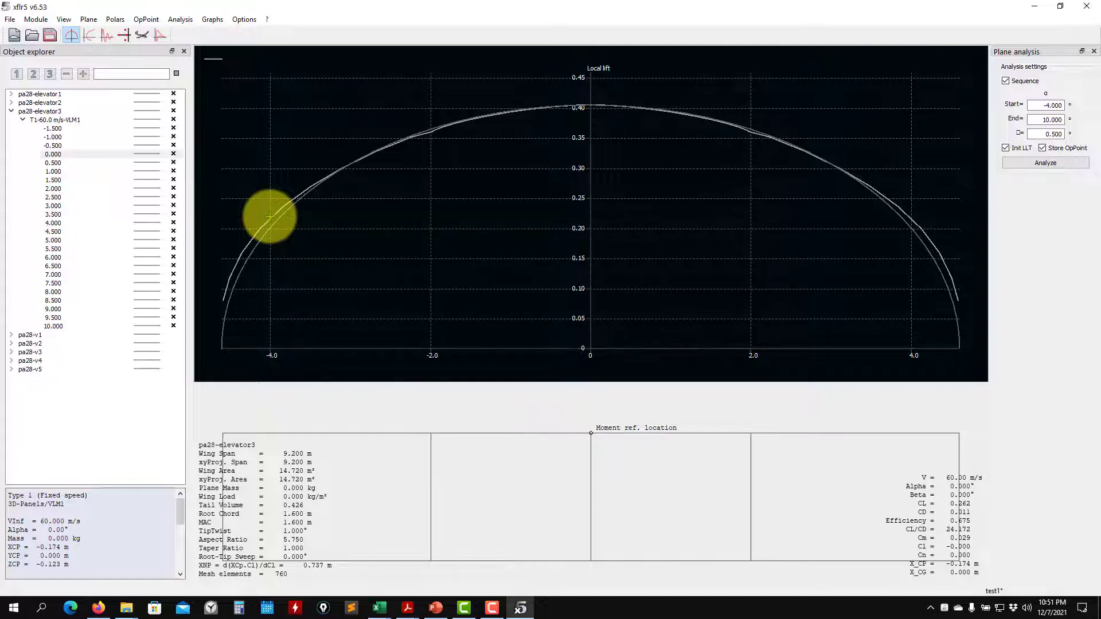
{"action": "scroll", "coordinate": [320, 214], "scroll_direction": "up", "scroll_amount": 3}
{"action": "left_click_drag", "start_coordinate": [320, 218], "coordinate": [494, 215]}
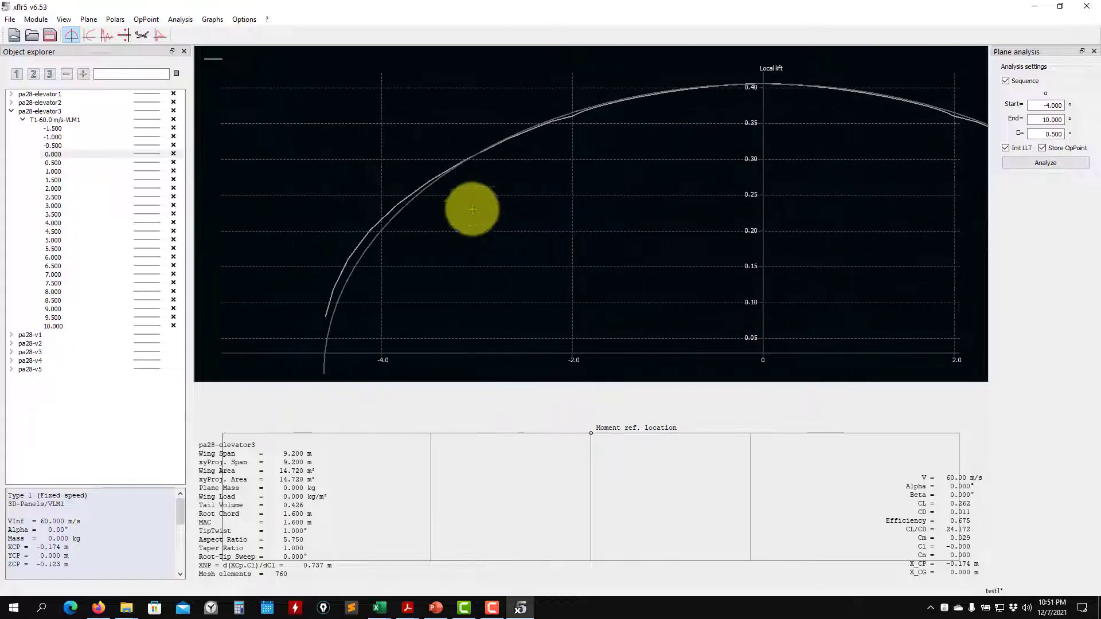
{"action": "scroll", "coordinate": [459, 233], "scroll_direction": "down", "scroll_amount": 5}
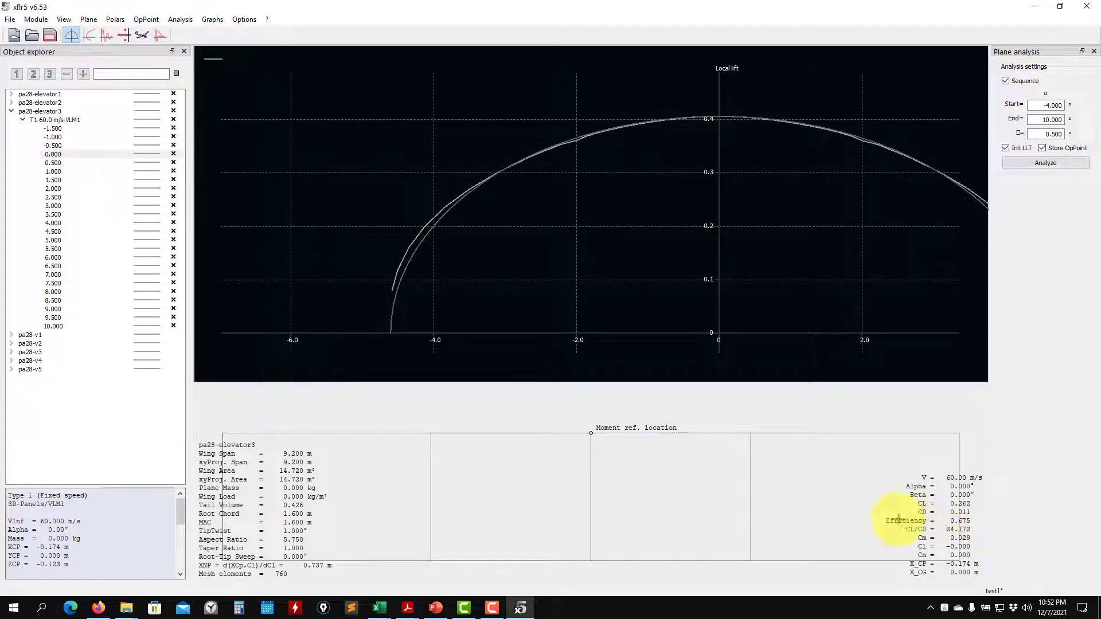
{"action": "left_click_drag", "start_coordinate": [969, 526], "coordinate": [824, 521]}
{"action": "left_click_drag", "start_coordinate": [897, 523], "coordinate": [966, 524]}
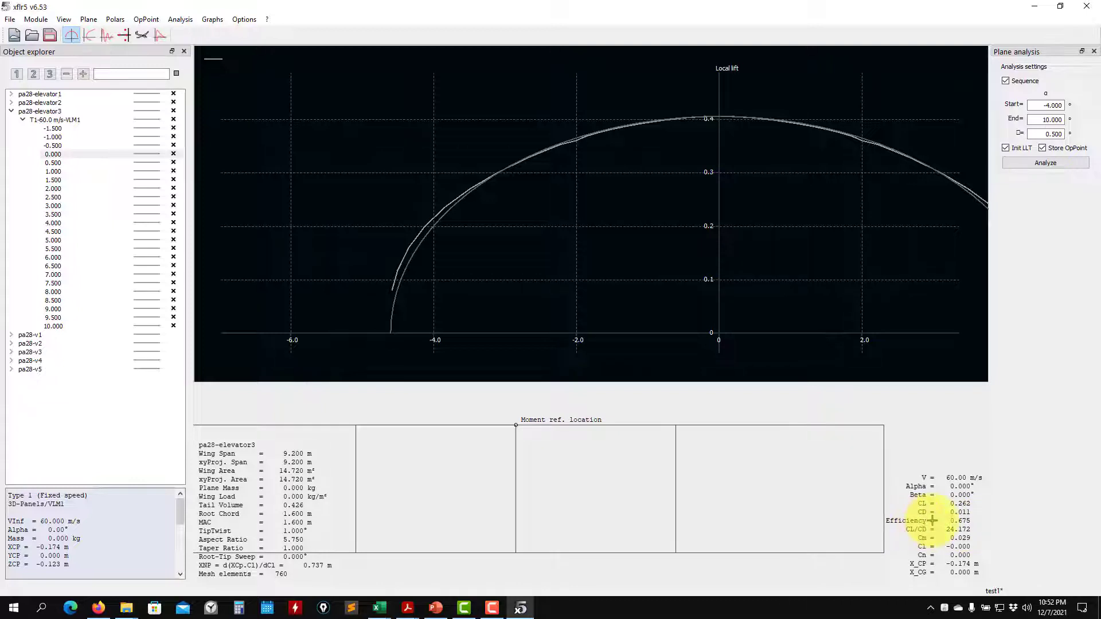
{"action": "left_click_drag", "start_coordinate": [932, 520], "coordinate": [943, 520]}
{"action": "left_click_drag", "start_coordinate": [736, 220], "coordinate": [611, 275]}
{"action": "scroll", "coordinate": [638, 263], "scroll_direction": "up", "scroll_amount": 3}
{"action": "scroll", "coordinate": [558, 239], "scroll_direction": "up", "scroll_amount": 2}
Step: Review the spanwise airfoil drag, total angle and induced angle distributions of the pa28-elevator3 operating point
{"action": "key", "text": "2"}
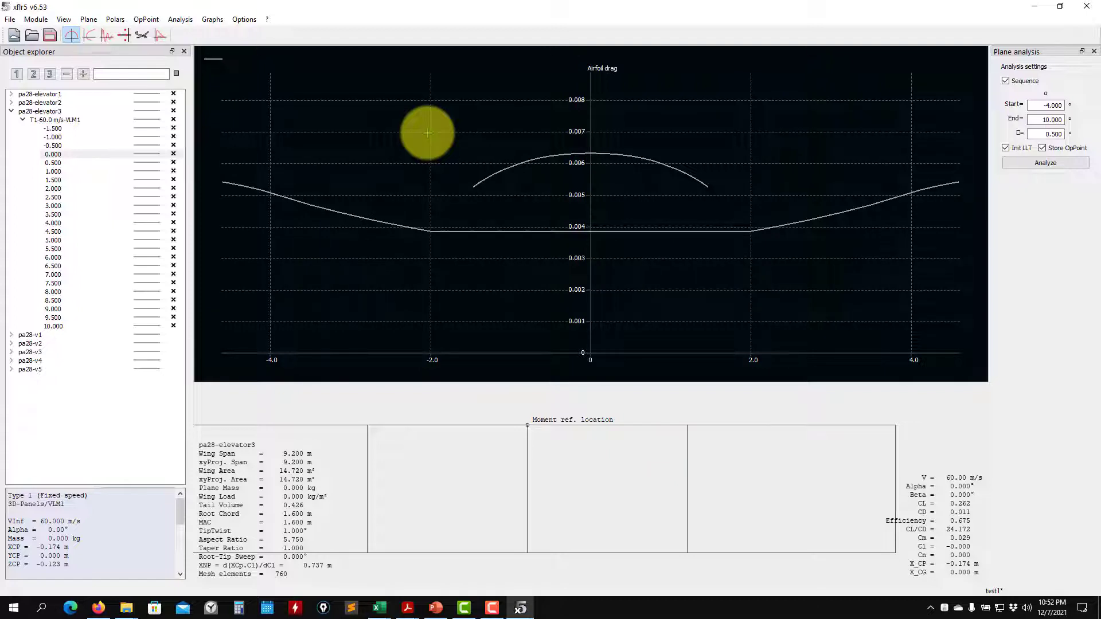
{"action": "left_click_drag", "start_coordinate": [551, 211], "coordinate": [558, 223]}
{"action": "scroll", "coordinate": [565, 217], "scroll_direction": "up", "scroll_amount": 6}
{"action": "scroll", "coordinate": [570, 216], "scroll_direction": "down", "scroll_amount": 5}
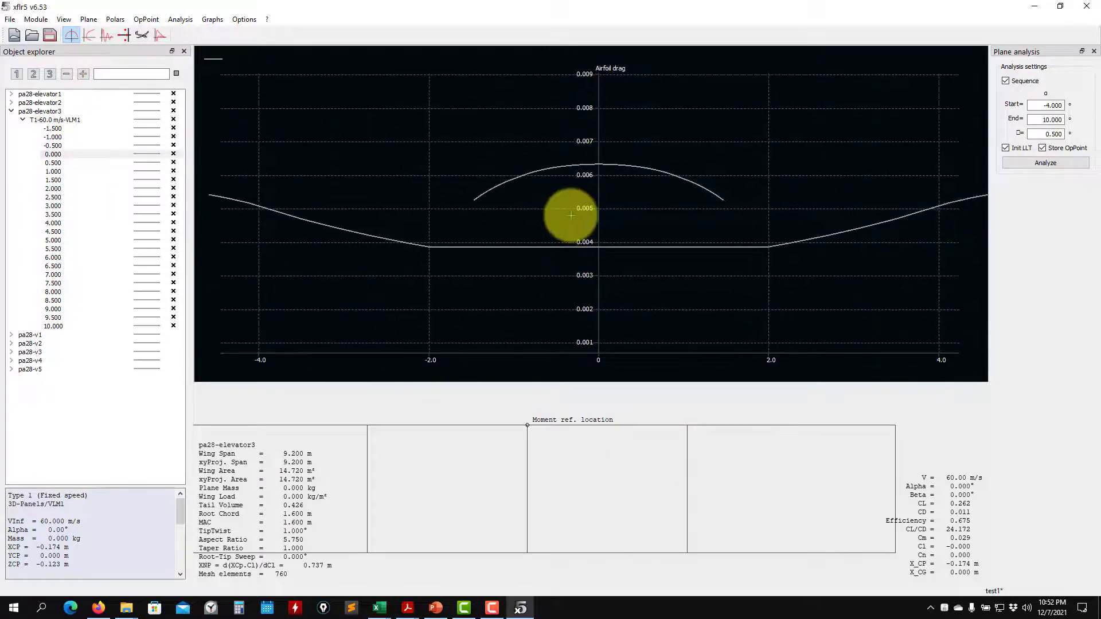
{"action": "scroll", "coordinate": [573, 215], "scroll_direction": "down", "scroll_amount": 1}
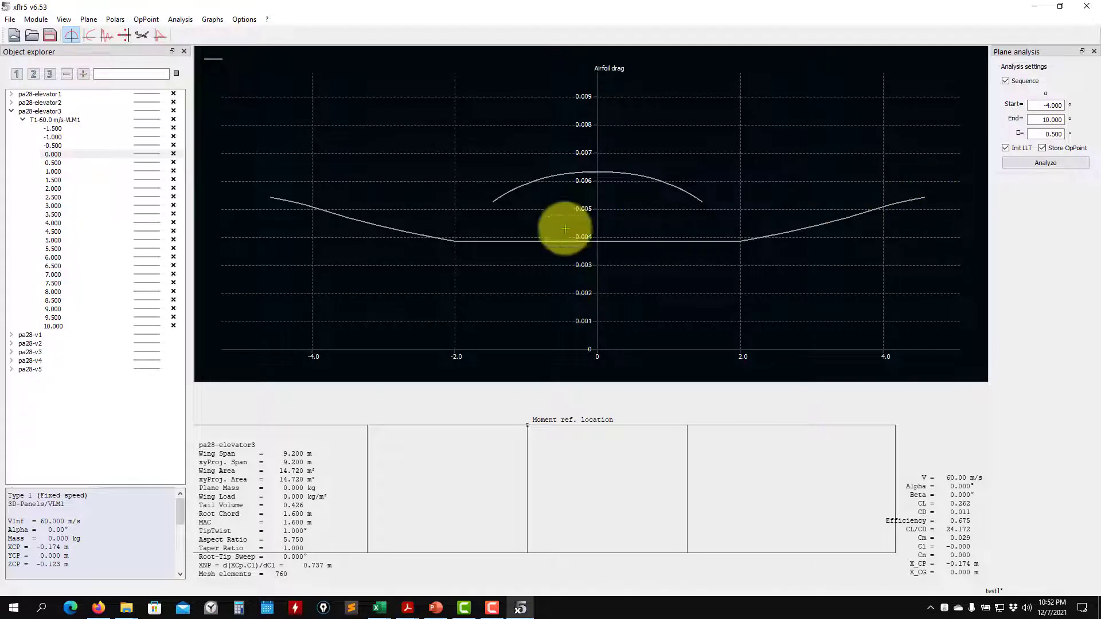
{"action": "scroll", "coordinate": [424, 233], "scroll_direction": "down", "scroll_amount": 5}
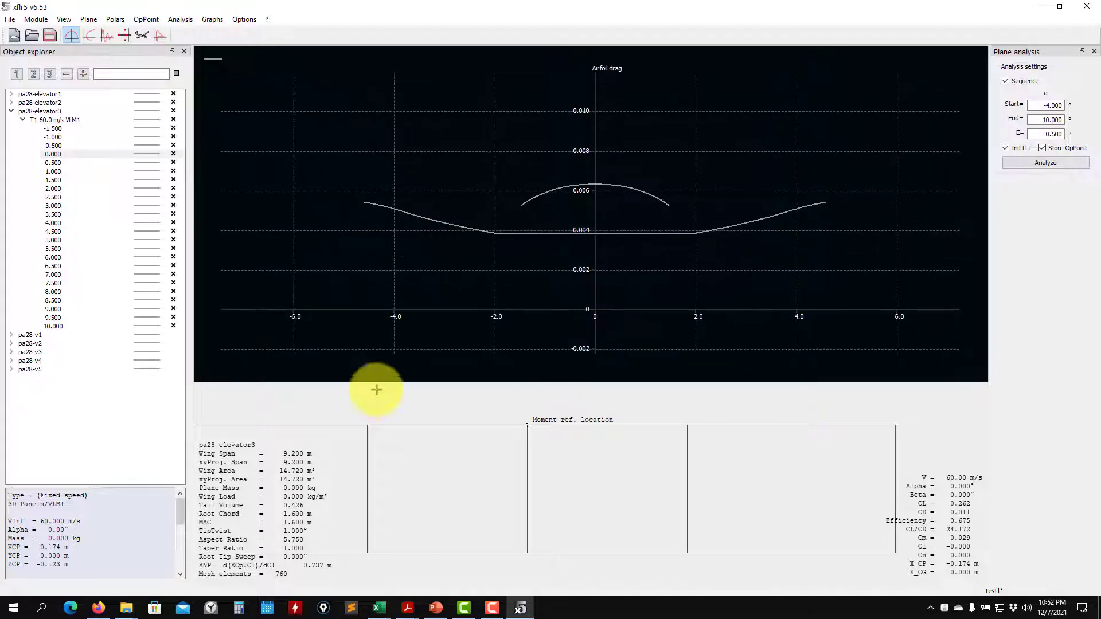
{"action": "key", "text": "3"}
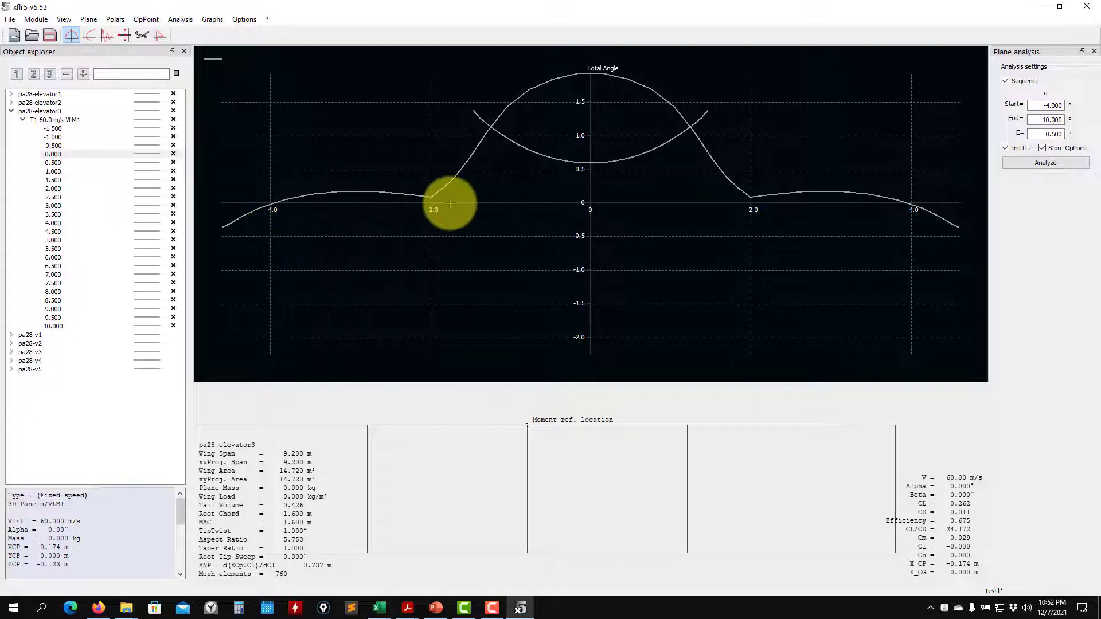
{"action": "key", "text": "1"}
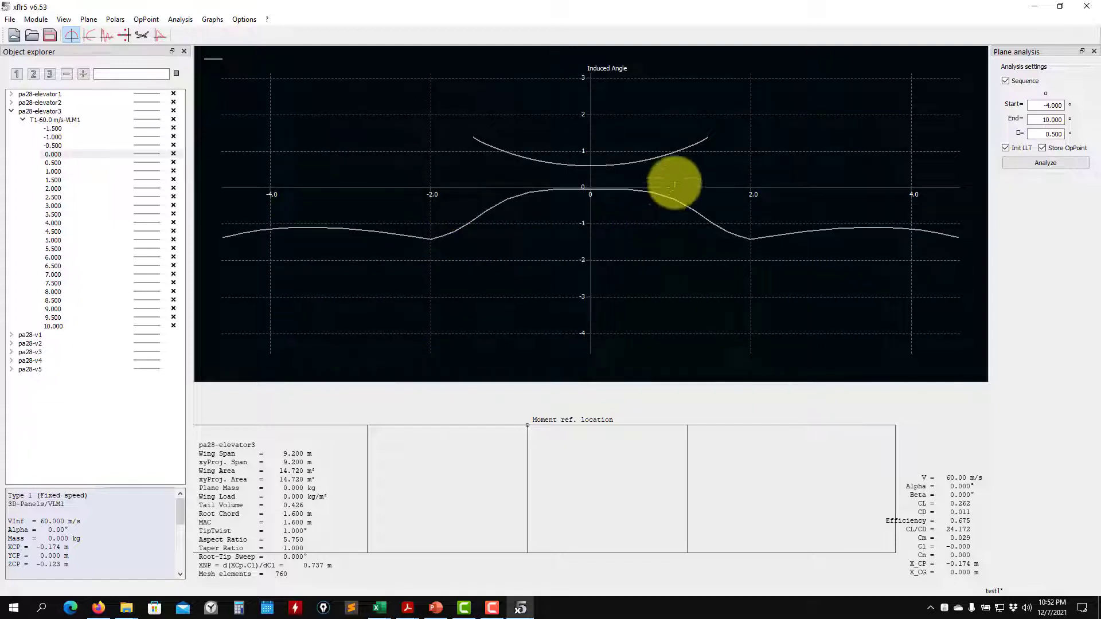
Step: Save the project and show the Cp distribution of pa28-elevator3 in the 3D view
{"action": "left_click", "coordinate": [50, 35]}
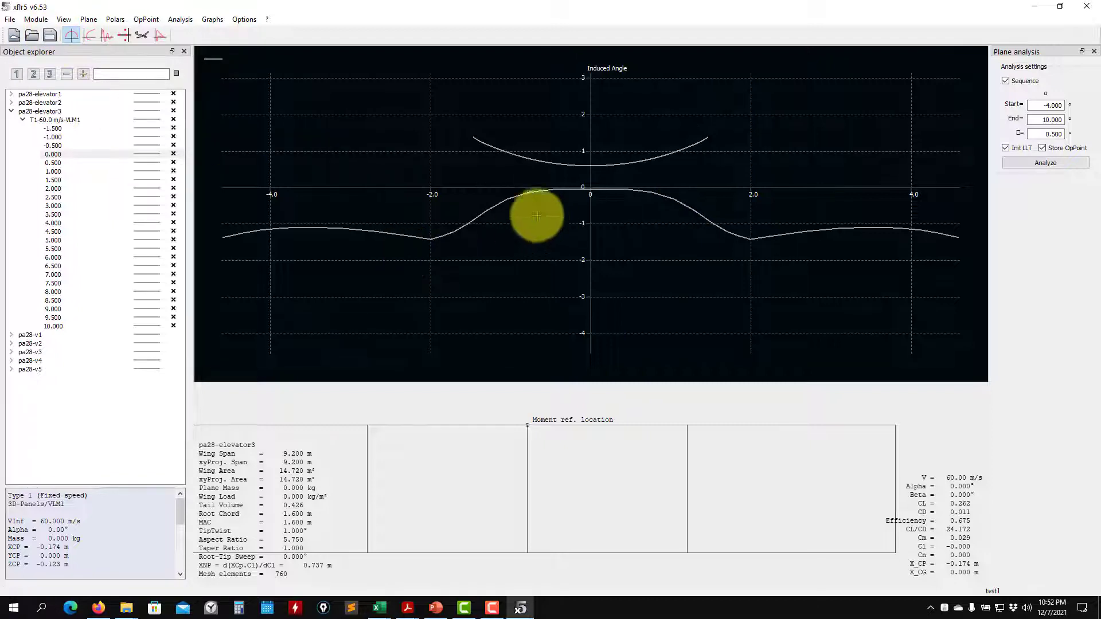
{"action": "left_click", "coordinate": [146, 20]}
{"action": "left_click", "coordinate": [145, 20]}
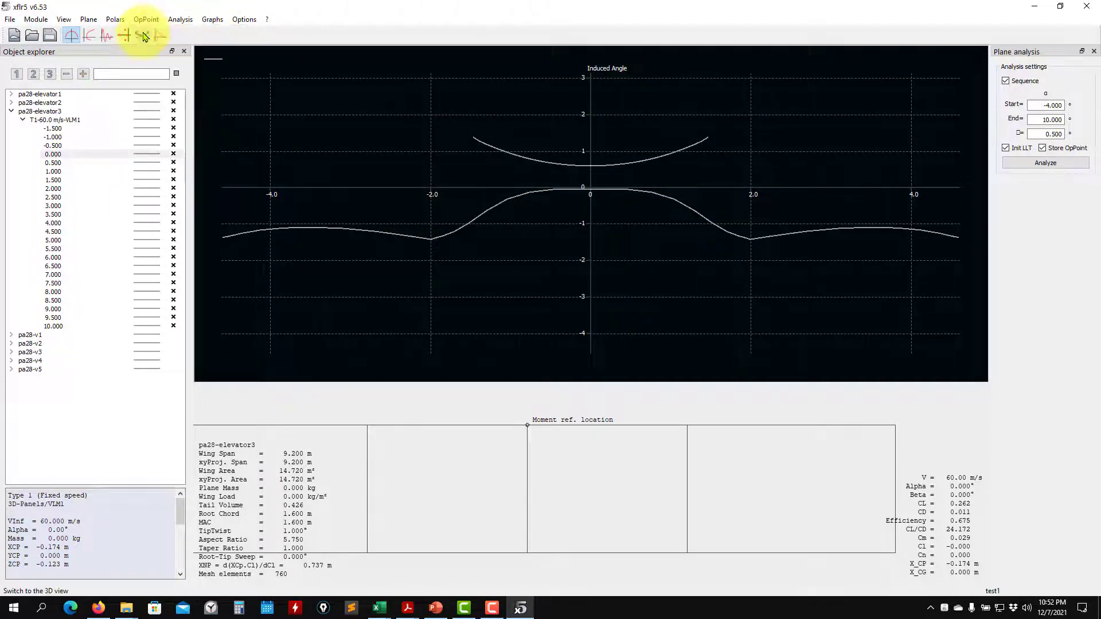
{"action": "left_click", "coordinate": [142, 37]}
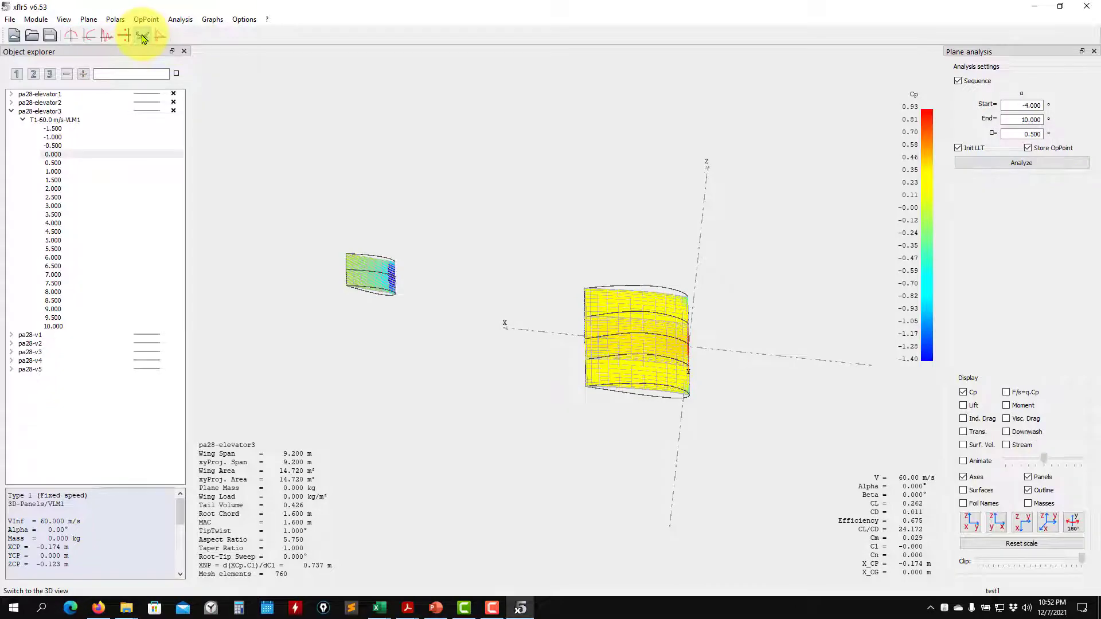
Step: Inspect the wing and raised elevator from several angles, including the side profile, and read the operating point's moment coefficients
{"action": "left_click_drag", "start_coordinate": [511, 341], "coordinate": [469, 371]}
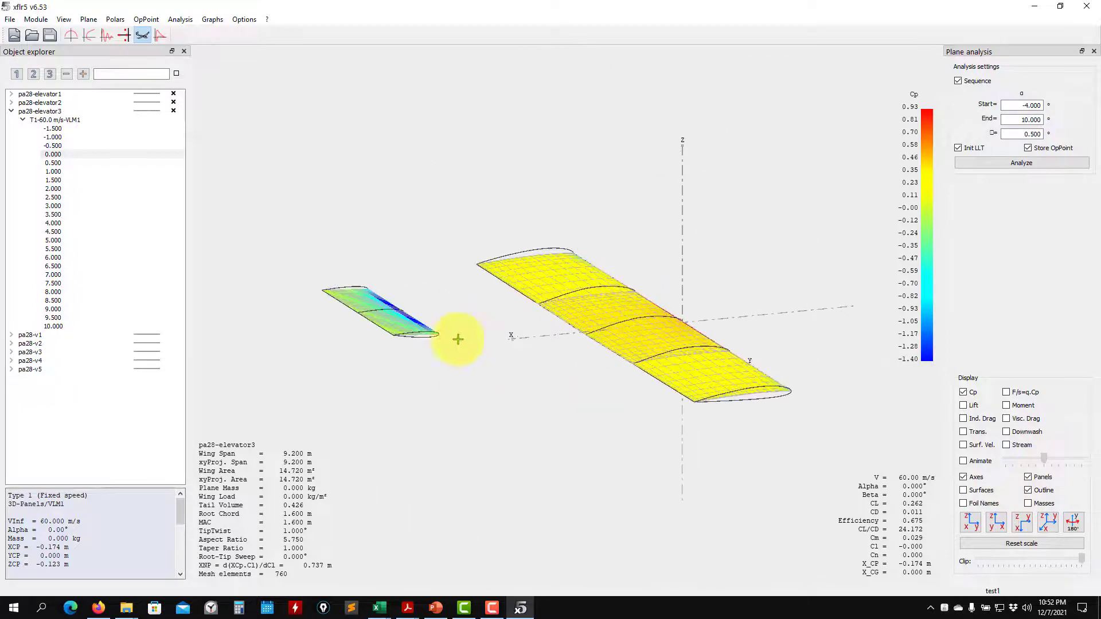
{"action": "left_click_drag", "start_coordinate": [477, 330], "coordinate": [401, 256]}
{"action": "mouse_move", "coordinate": [426, 308]}
{"action": "left_mouse_down"}
{"action": "mouse_move", "coordinate": [413, 312]}
{"action": "mouse_move", "coordinate": [433, 304]}
{"action": "mouse_move", "coordinate": [438, 325]}
{"action": "left_mouse_up"}
{"action": "left_click_drag", "start_coordinate": [368, 272], "coordinate": [370, 262]}
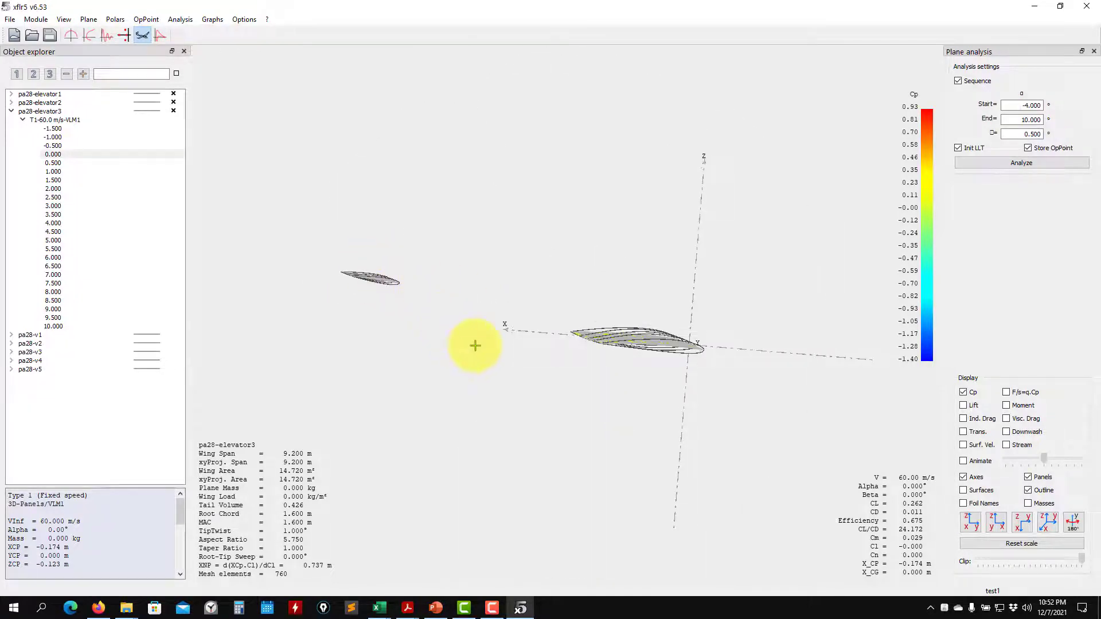
{"action": "left_click_drag", "start_coordinate": [766, 447], "coordinate": [516, 429]}
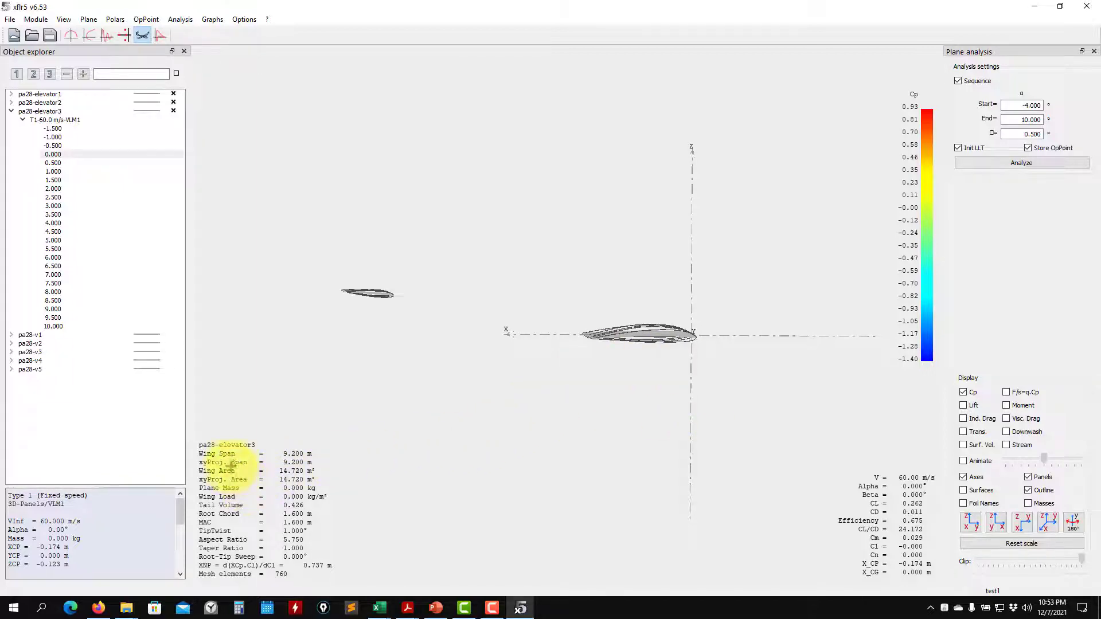
{"action": "scroll", "coordinate": [86, 528], "scroll_direction": "down", "scroll_amount": 5}
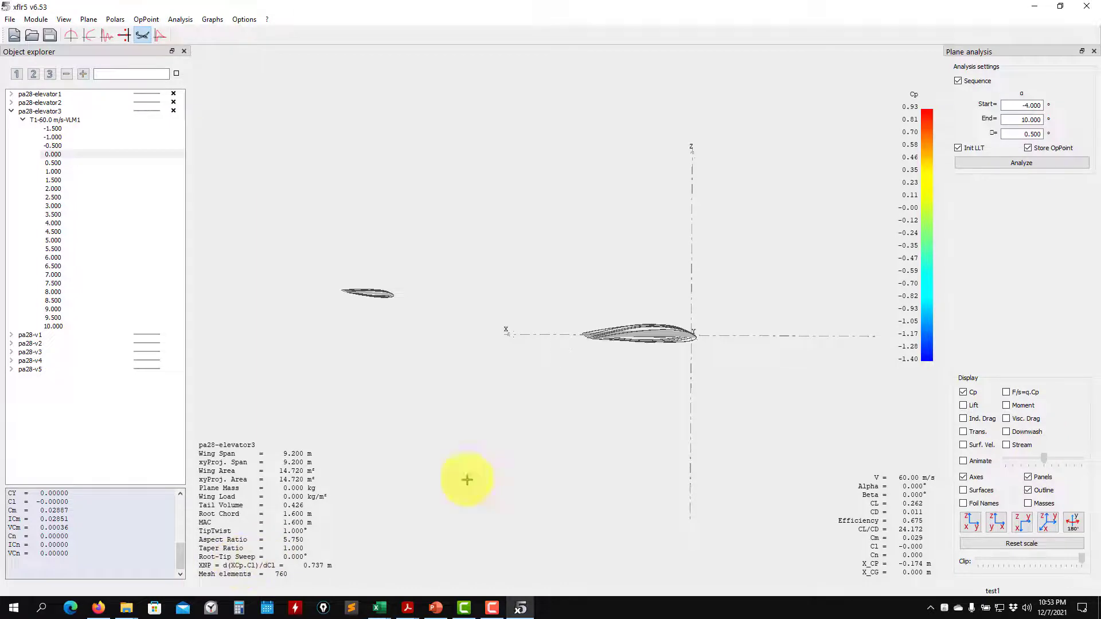
{"action": "left_click_drag", "start_coordinate": [602, 351], "coordinate": [601, 344]}
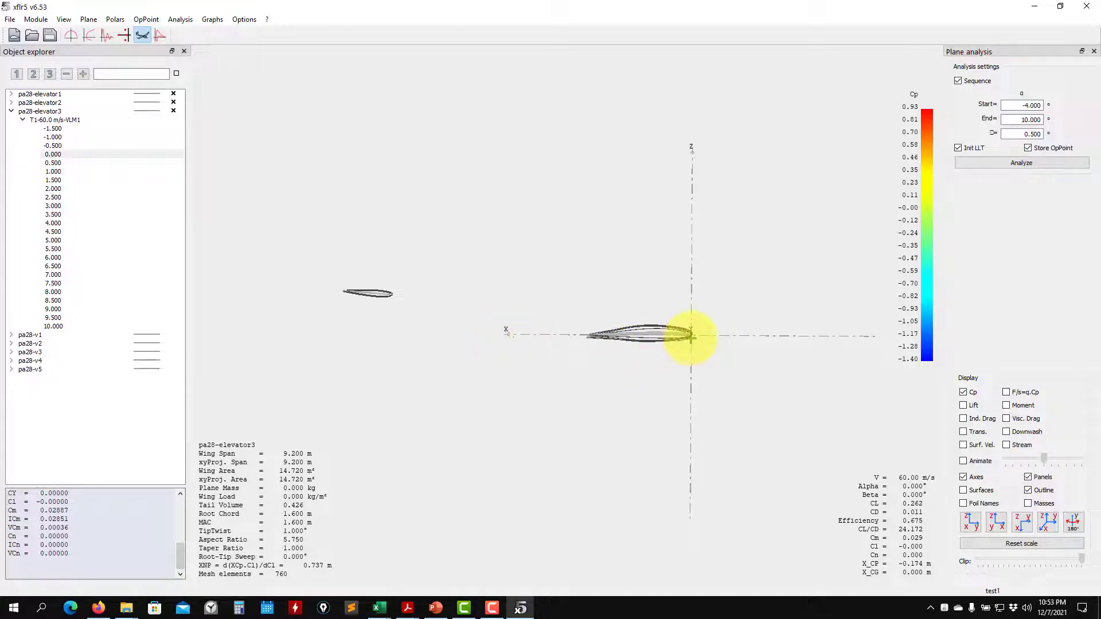
{"action": "left_click_drag", "start_coordinate": [692, 335], "coordinate": [638, 350]}
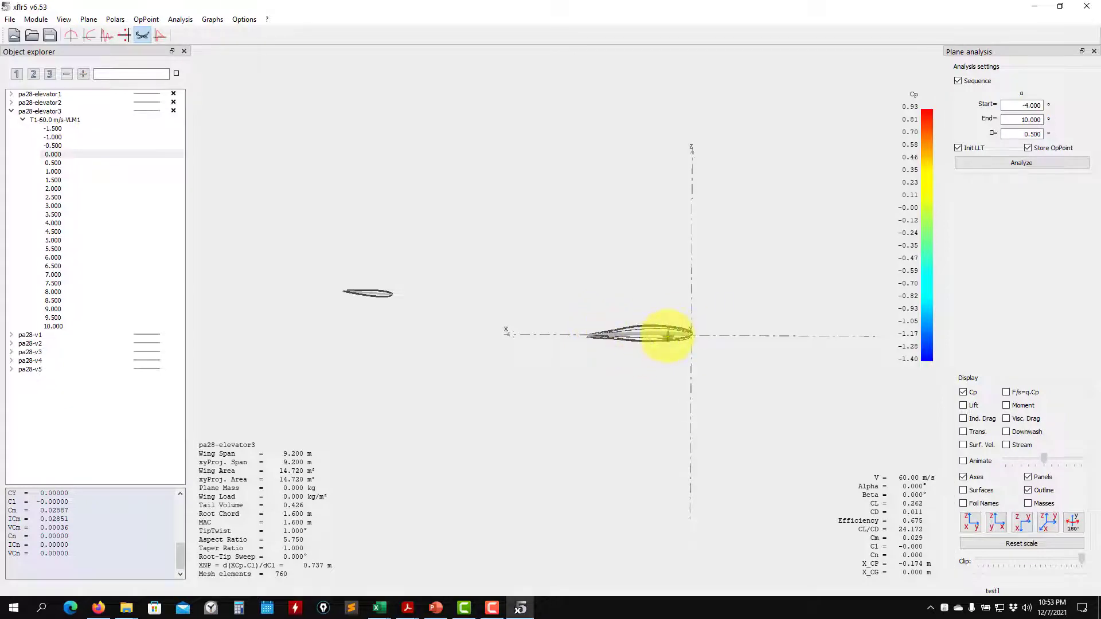
{"action": "left_click_drag", "start_coordinate": [660, 344], "coordinate": [681, 338]}
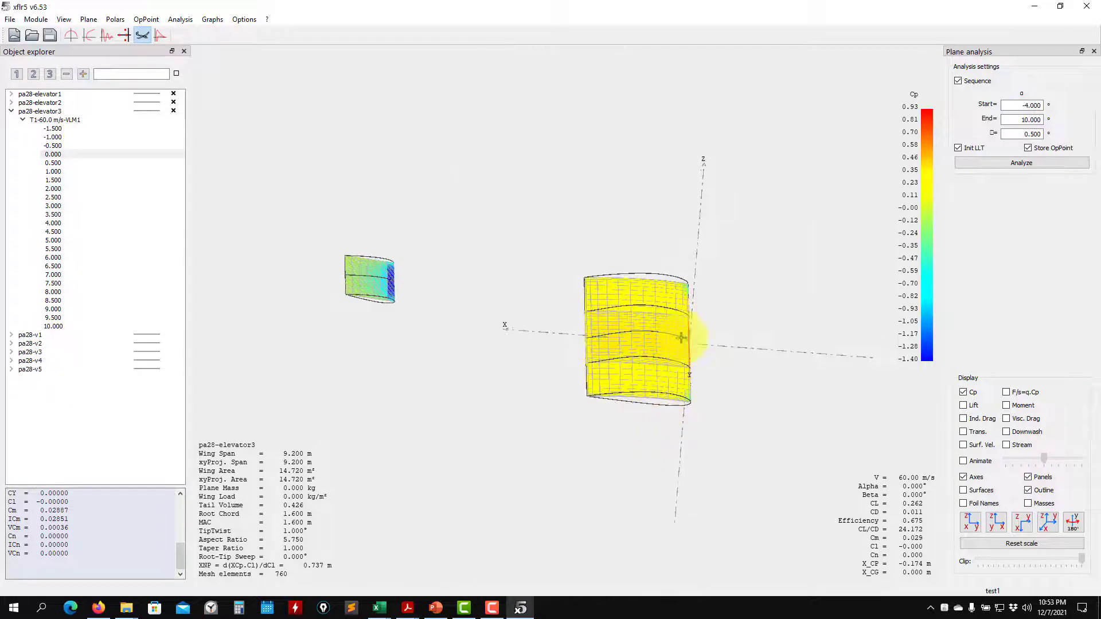
{"action": "left_click_drag", "start_coordinate": [664, 383], "coordinate": [686, 344]}
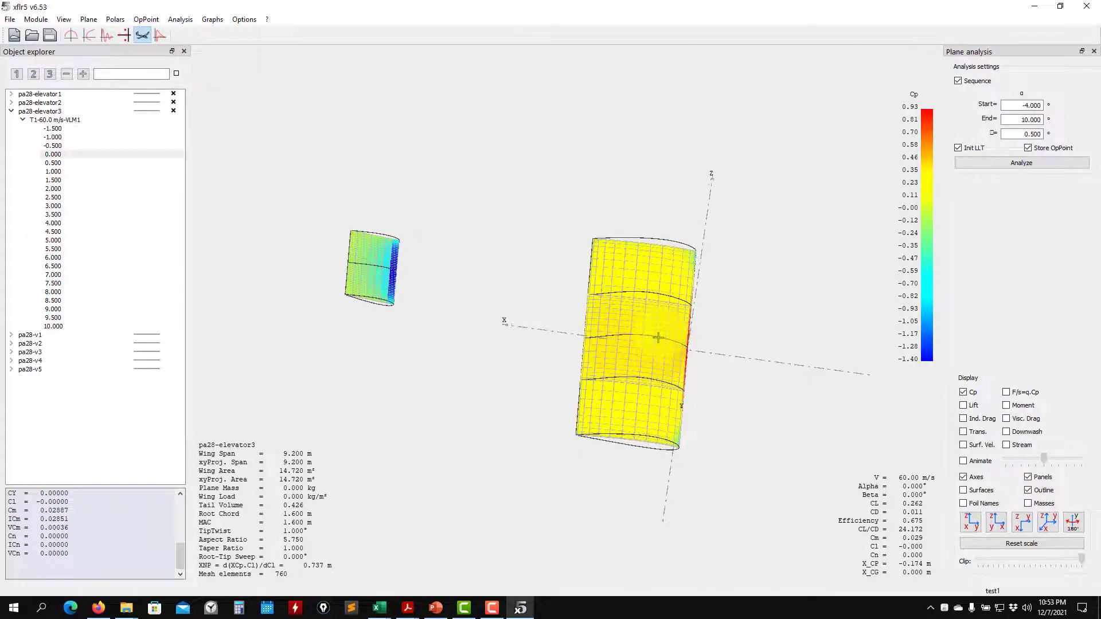
{"action": "mouse_move", "coordinate": [657, 338]}
{"action": "left_mouse_down"}
{"action": "mouse_move", "coordinate": [653, 298]}
{"action": "mouse_move", "coordinate": [635, 347]}
{"action": "mouse_move", "coordinate": [658, 352]}
{"action": "mouse_move", "coordinate": [634, 337]}
{"action": "mouse_move", "coordinate": [644, 332]}
{"action": "mouse_move", "coordinate": [673, 344]}
{"action": "left_mouse_up"}
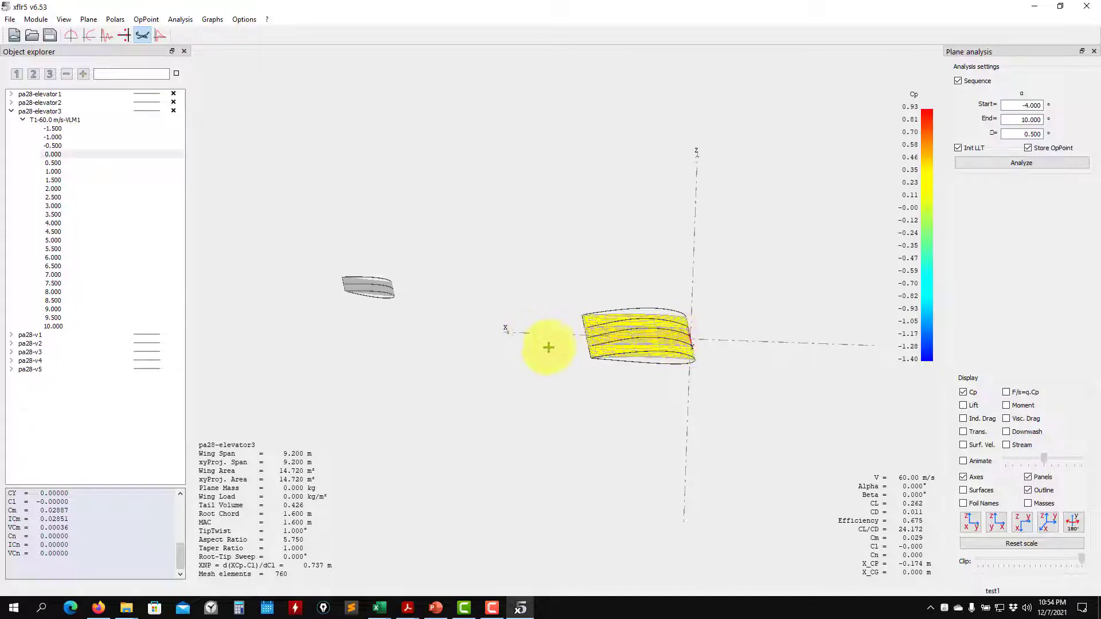
{"action": "left_click_drag", "start_coordinate": [515, 378], "coordinate": [517, 360]}
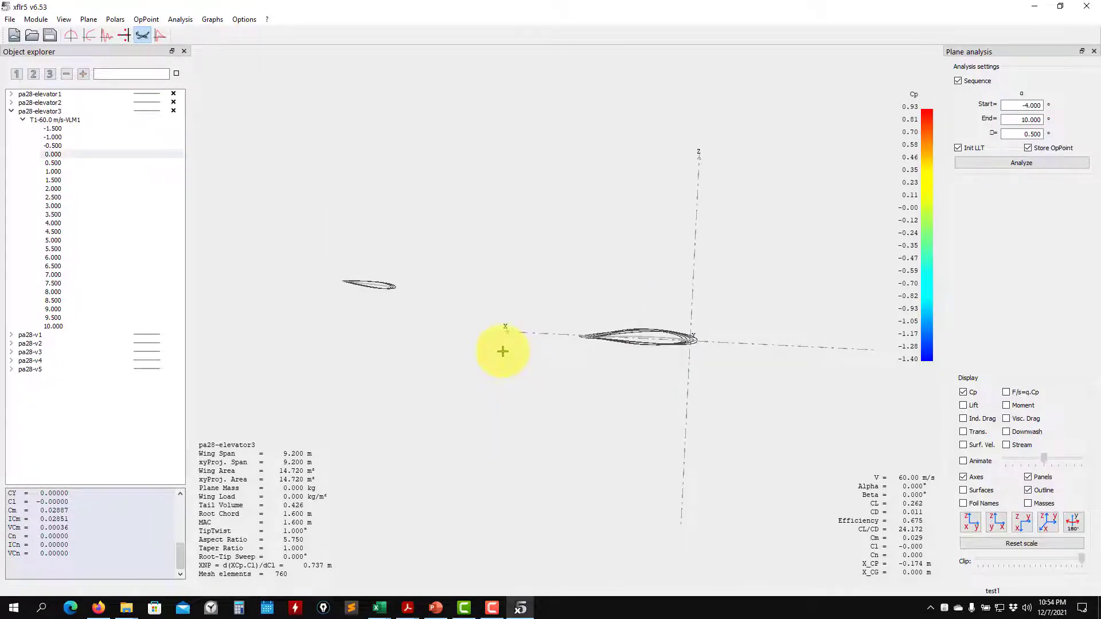
Step: Review the wing and elevator positions and tilt angles in the plane definition of pa28-elevator3, and close it without changes
{"action": "left_click", "coordinate": [88, 20]}
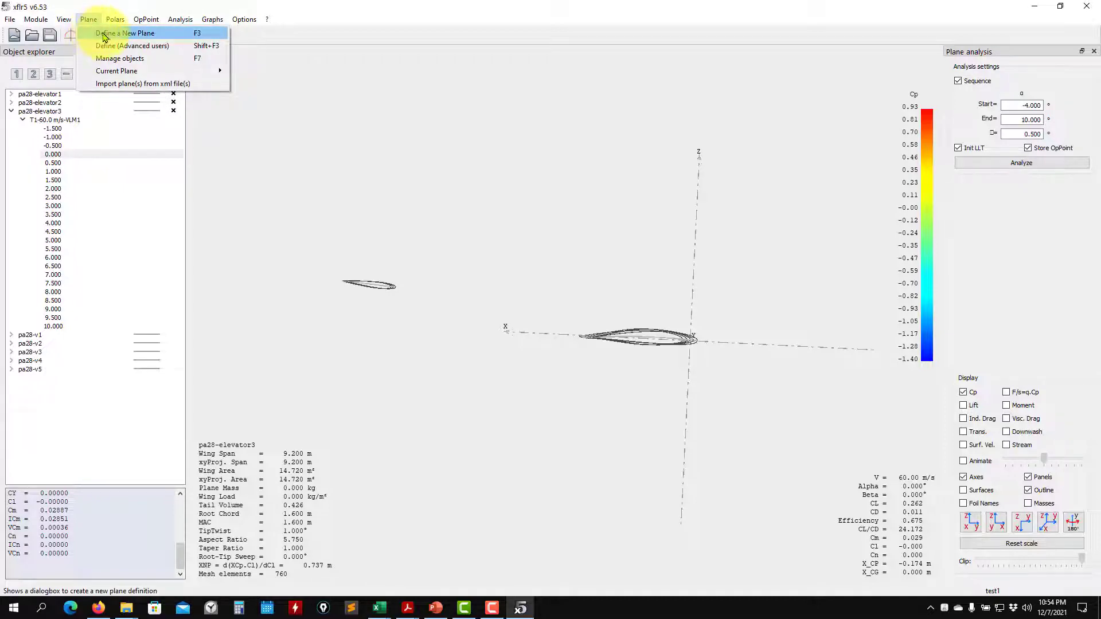
{"action": "mouse_move", "coordinate": [118, 73]}
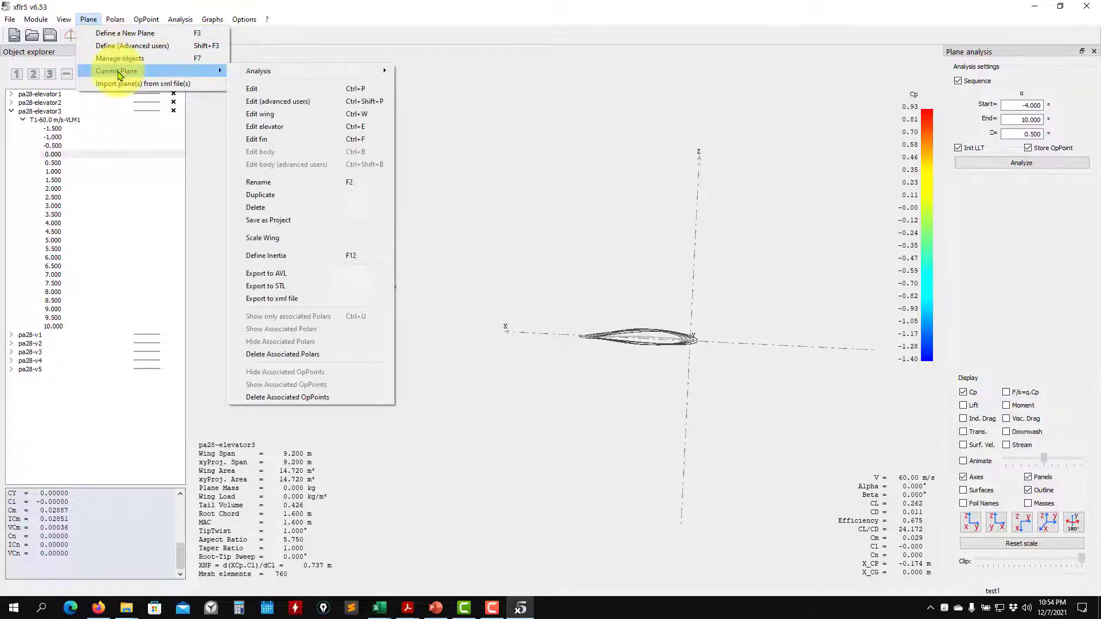
{"action": "left_click", "coordinate": [260, 89]}
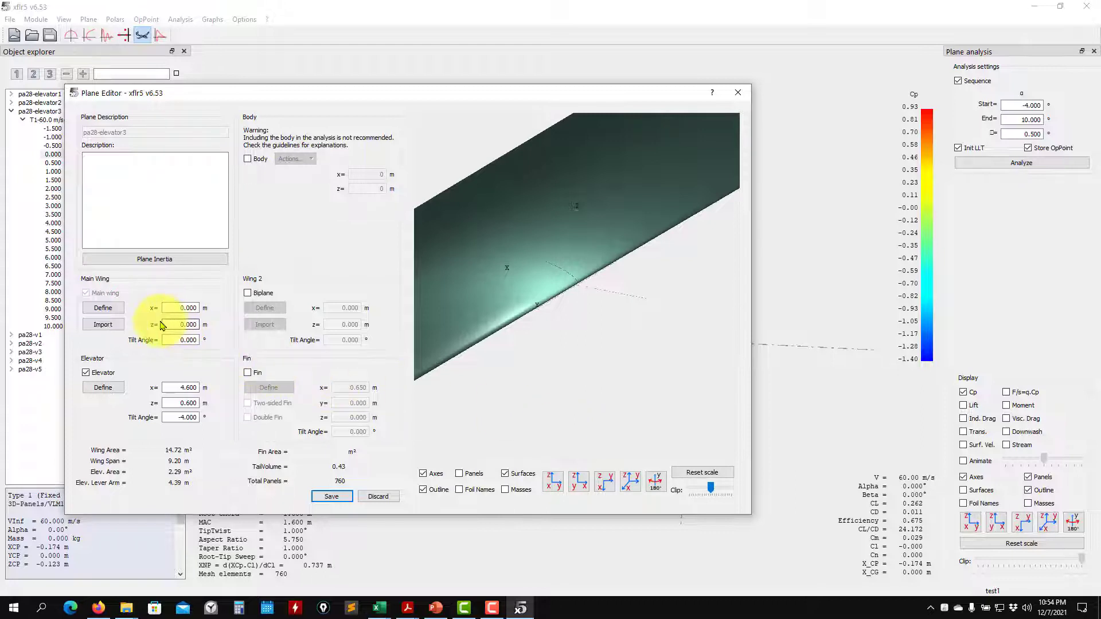
{"action": "left_click", "coordinate": [738, 93]}
Step: Define a 60 m/s fixed-speed analysis for pa28-elevator3 without plane inertia, with X_CoG at 0.737 m, and save the project
{"action": "left_click", "coordinate": [180, 20]}
{"action": "left_click", "coordinate": [179, 34]}
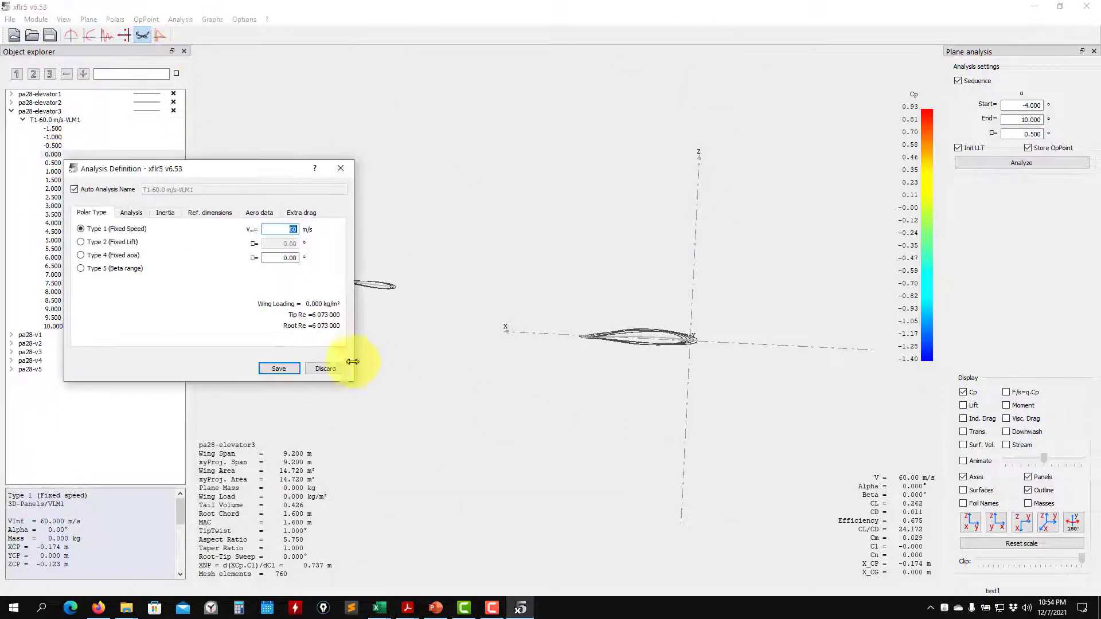
{"action": "left_click", "coordinate": [165, 213]}
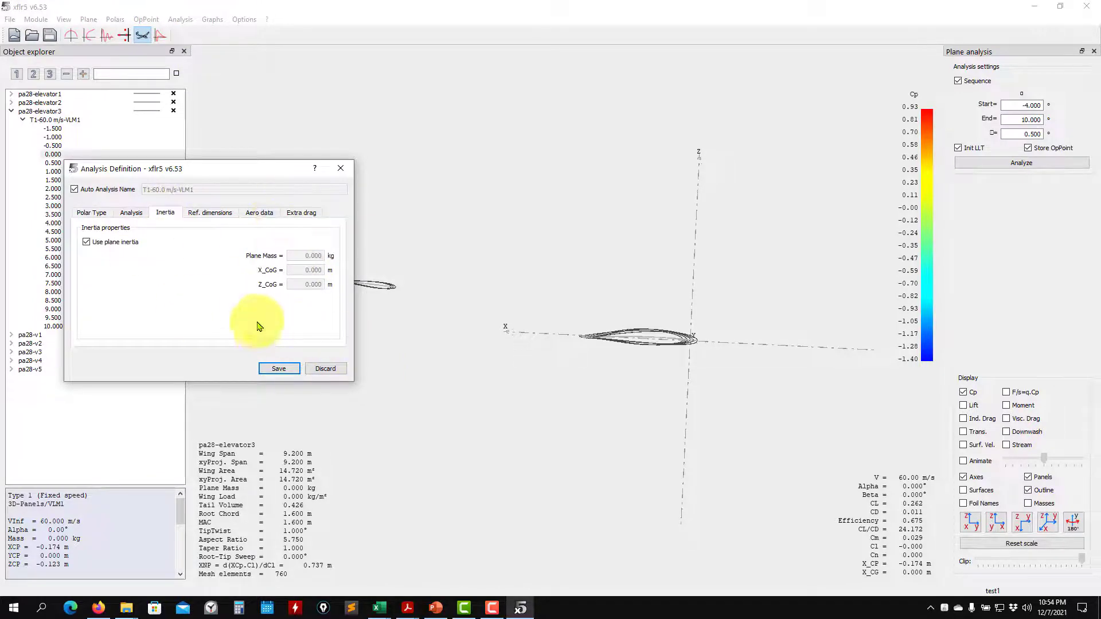
{"action": "left_click", "coordinate": [115, 242]}
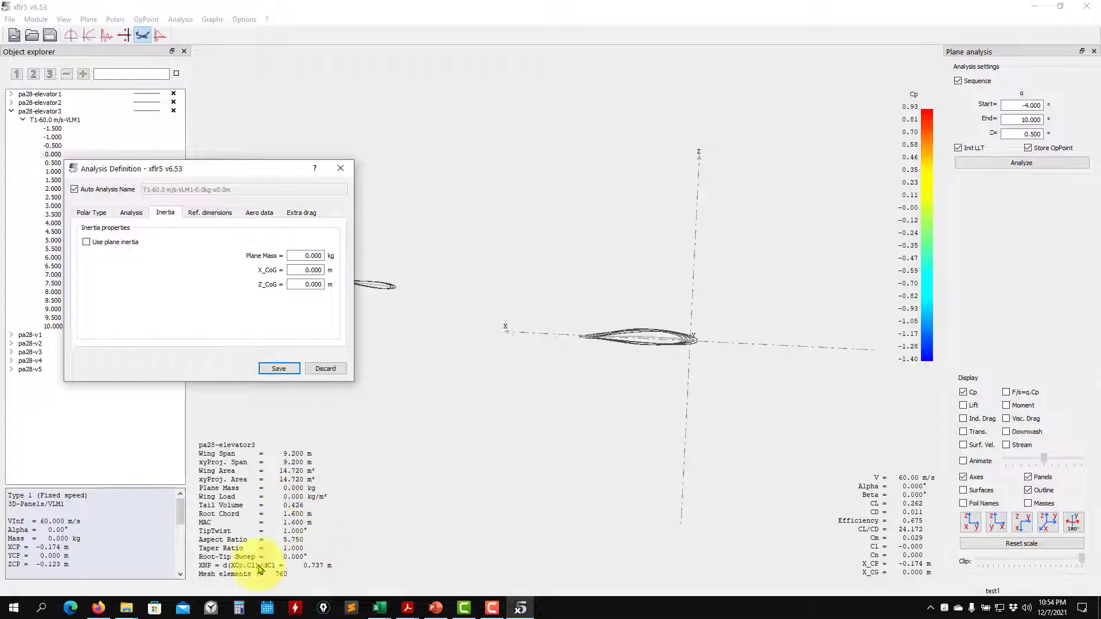
{"action": "left_click_drag", "start_coordinate": [305, 270], "coordinate": [326, 270]}
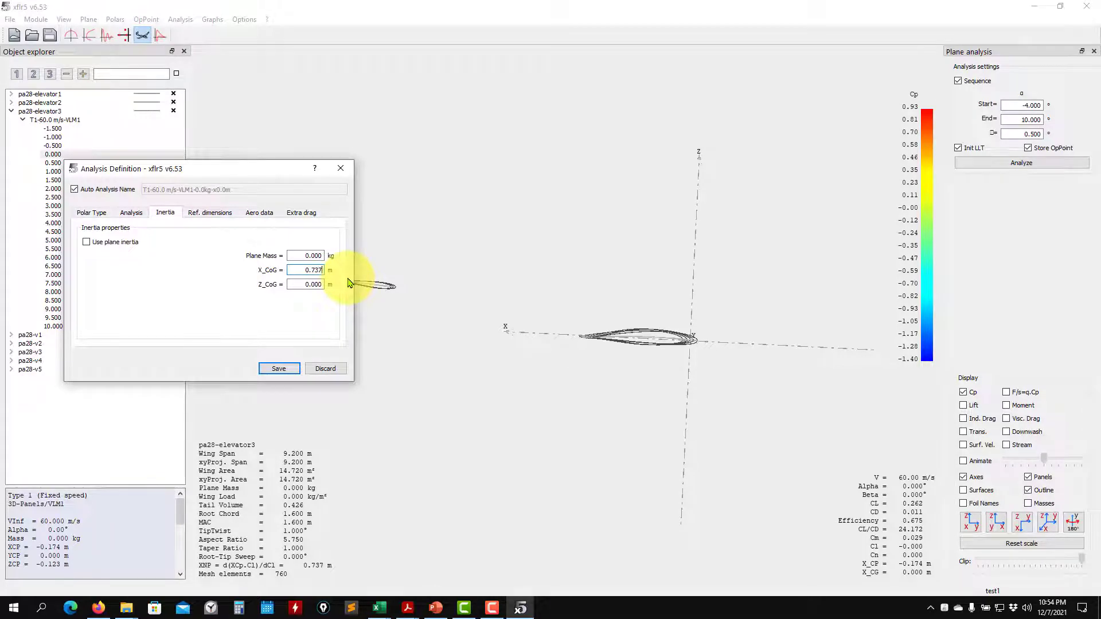
{"action": "type", "text": "0.737"}
{"action": "left_click", "coordinate": [278, 368]}
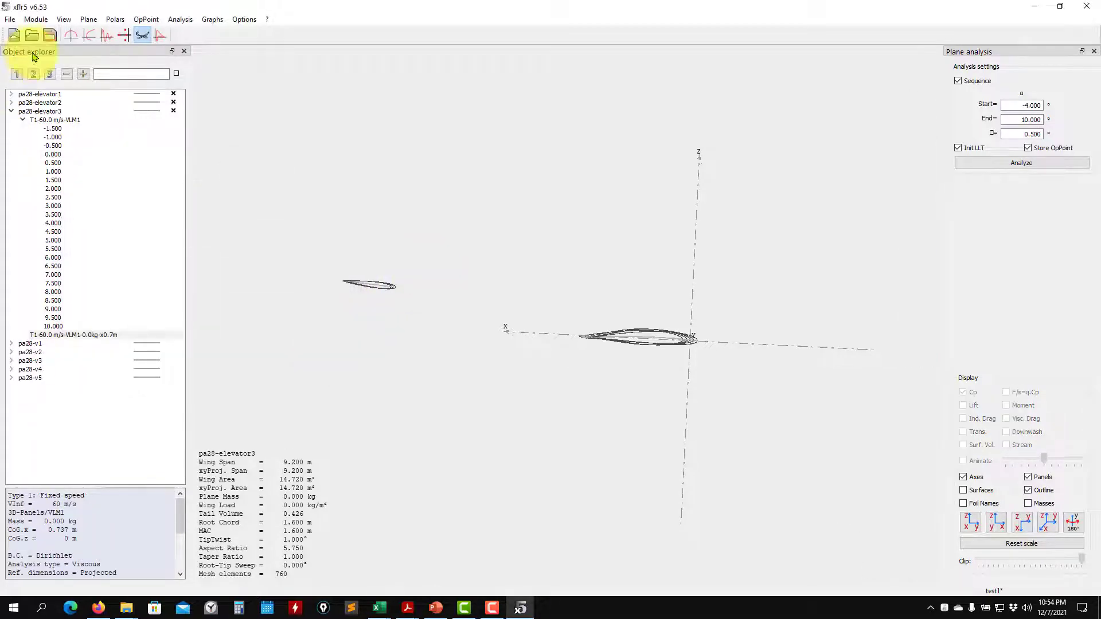
{"action": "left_click", "coordinate": [50, 36]}
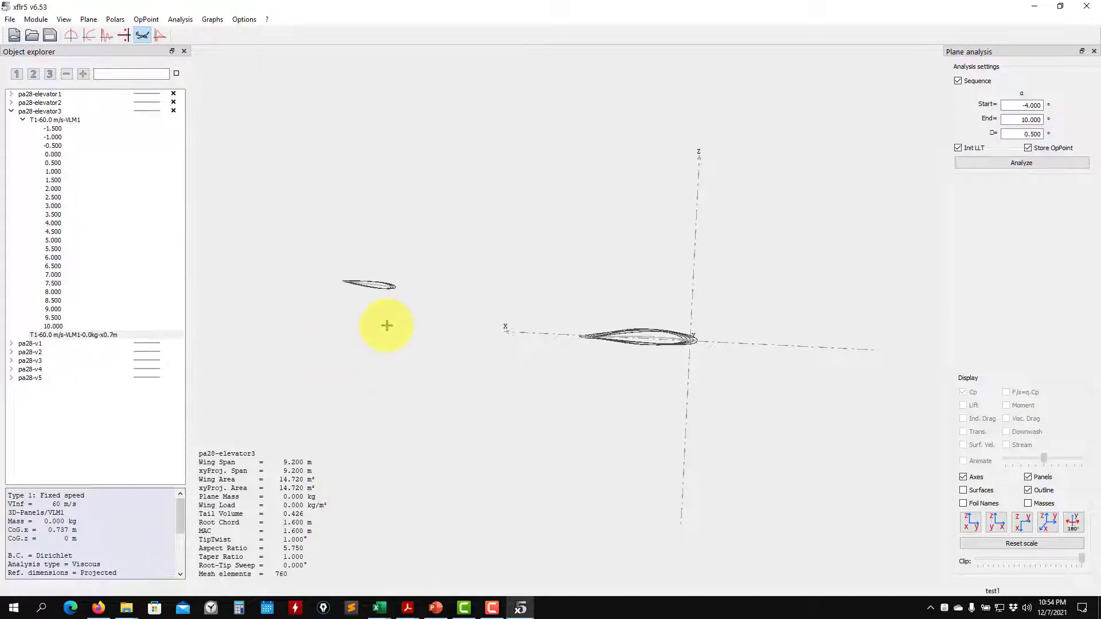
Step: Run the analysis sequence for the 0.737 m centre of gravity case and view its Cm curve in the polar graphs
{"action": "left_click", "coordinate": [1019, 164]}
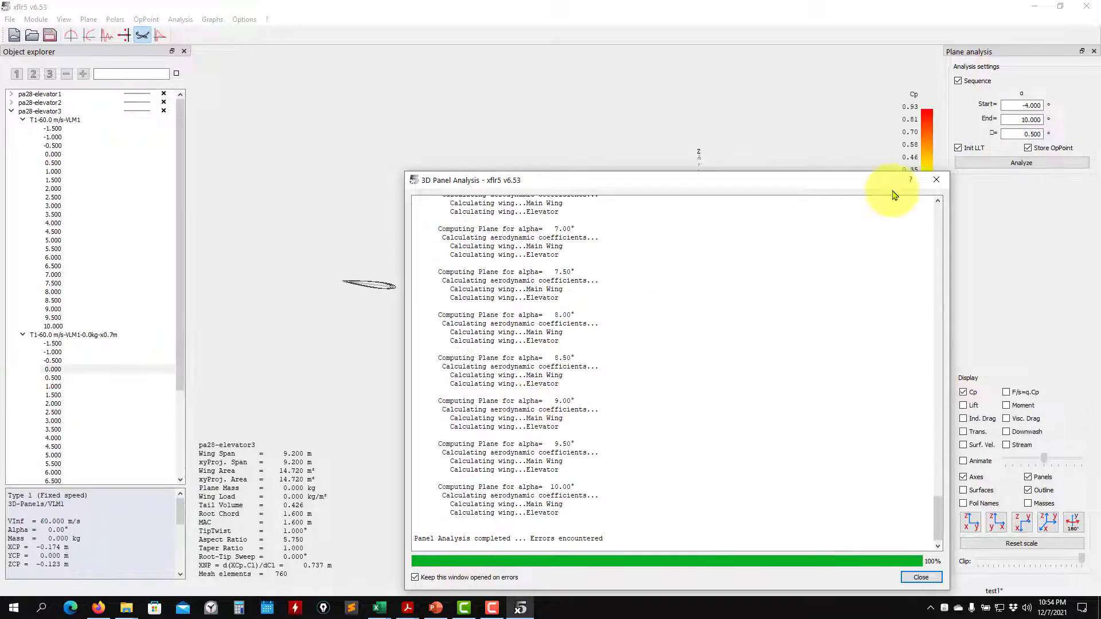
{"action": "left_click", "coordinate": [938, 183]}
{"action": "left_click", "coordinate": [89, 35]}
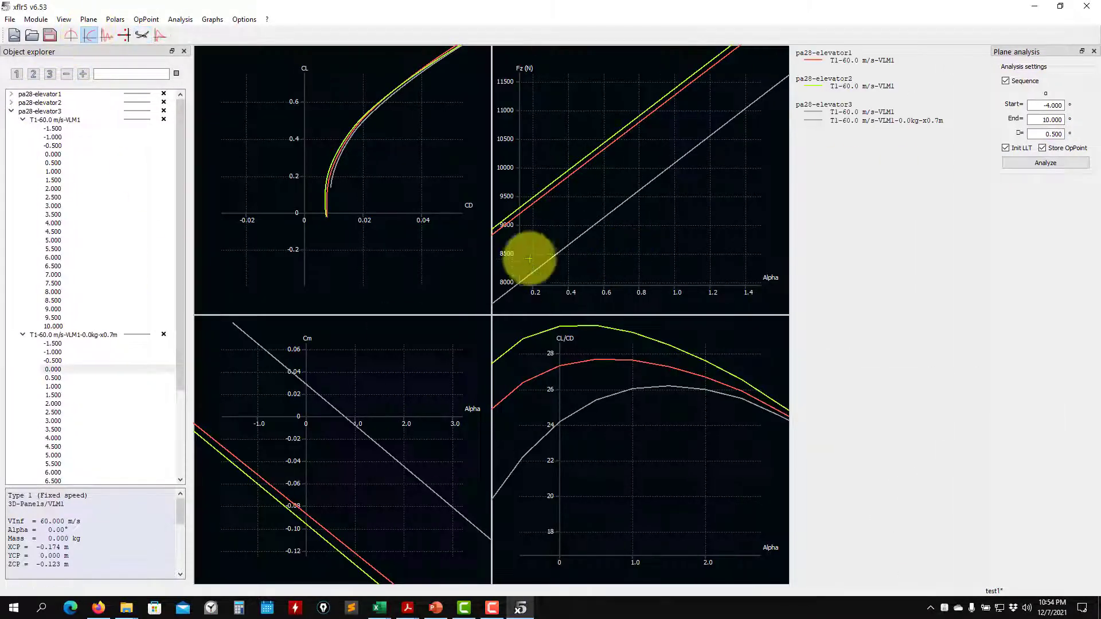
{"action": "scroll", "coordinate": [360, 482], "scroll_direction": "down", "scroll_amount": 5}
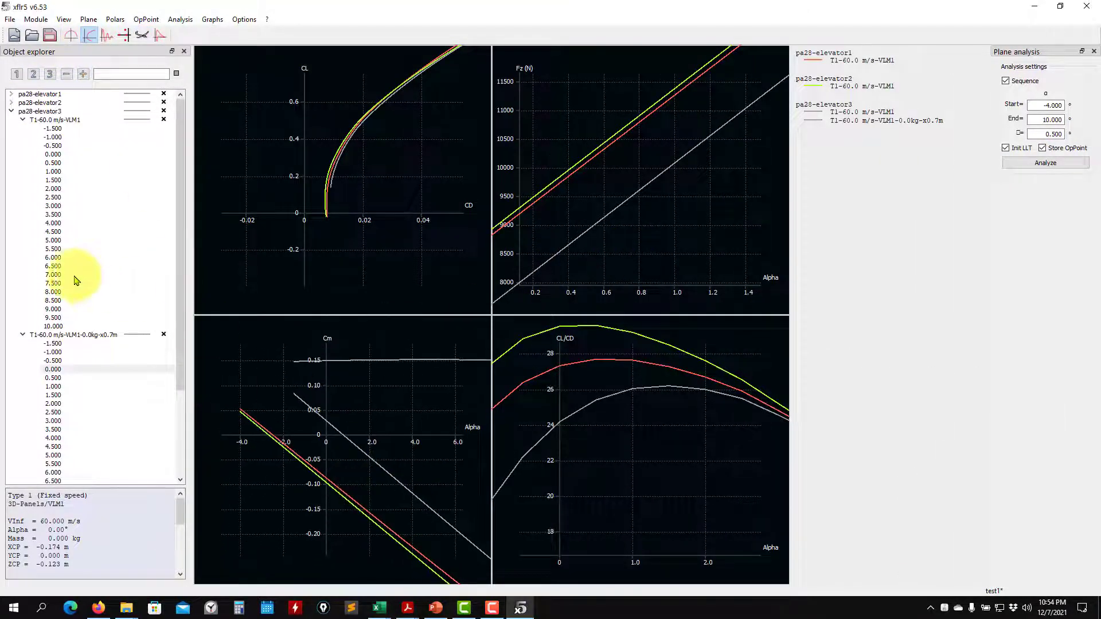
Step: Hide the pa28-elevator1, pa28-elevator2 and original T1-60.0 m/s-VLM1 polars so only the 0.737 m case is plotted
{"action": "left_click", "coordinate": [23, 120]}
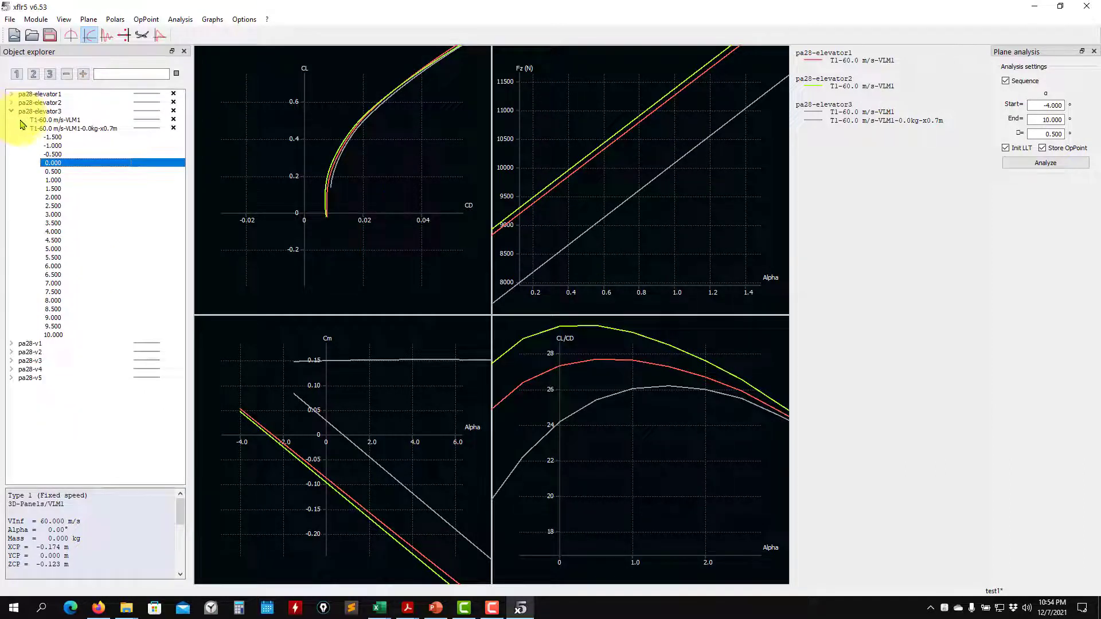
{"action": "left_click", "coordinate": [173, 94]}
{"action": "left_click", "coordinate": [173, 103]}
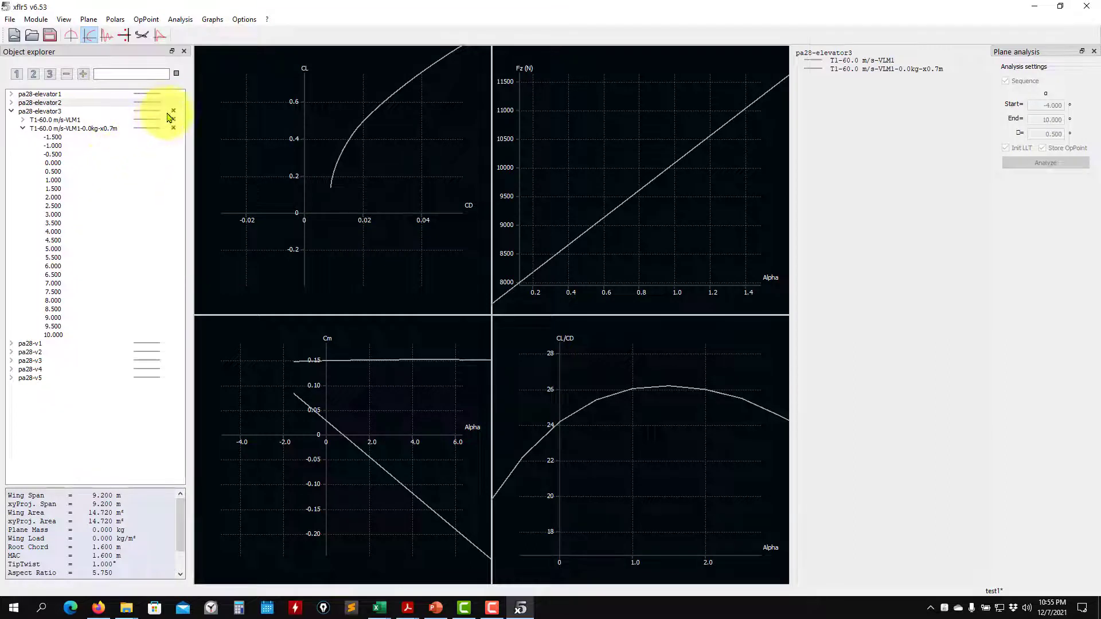
{"action": "left_click", "coordinate": [173, 120]}
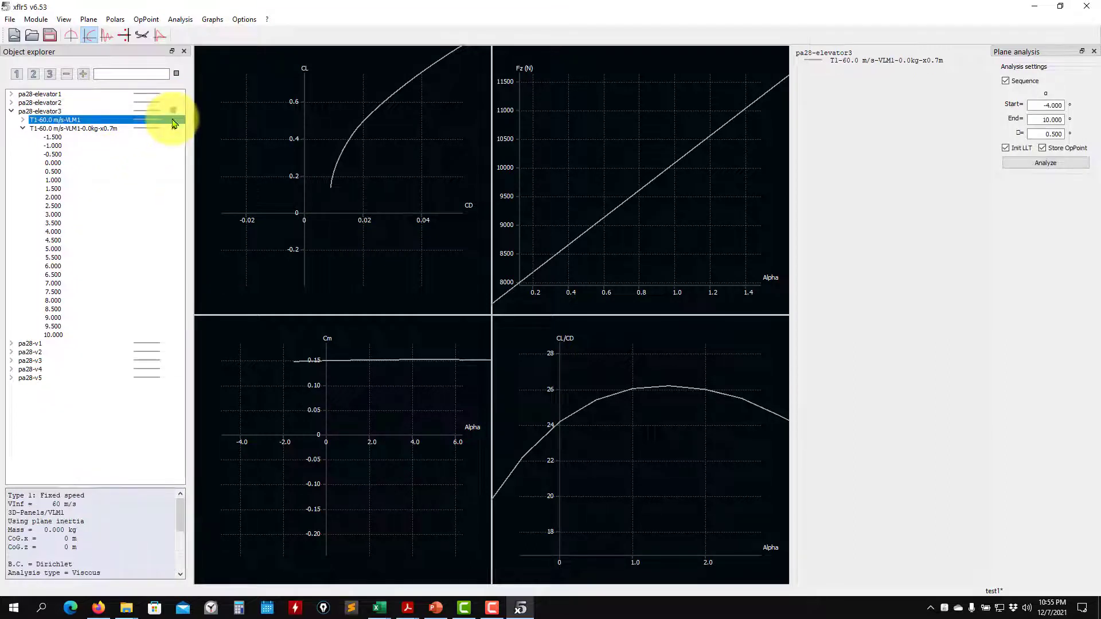
{"action": "left_click_drag", "start_coordinate": [326, 379], "coordinate": [274, 459]}
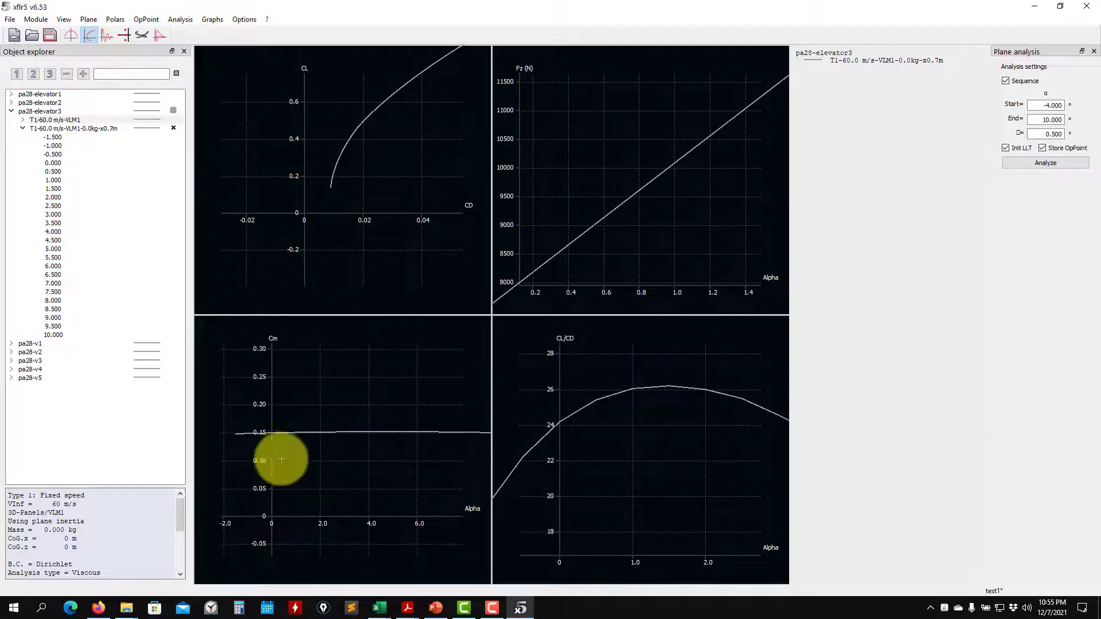
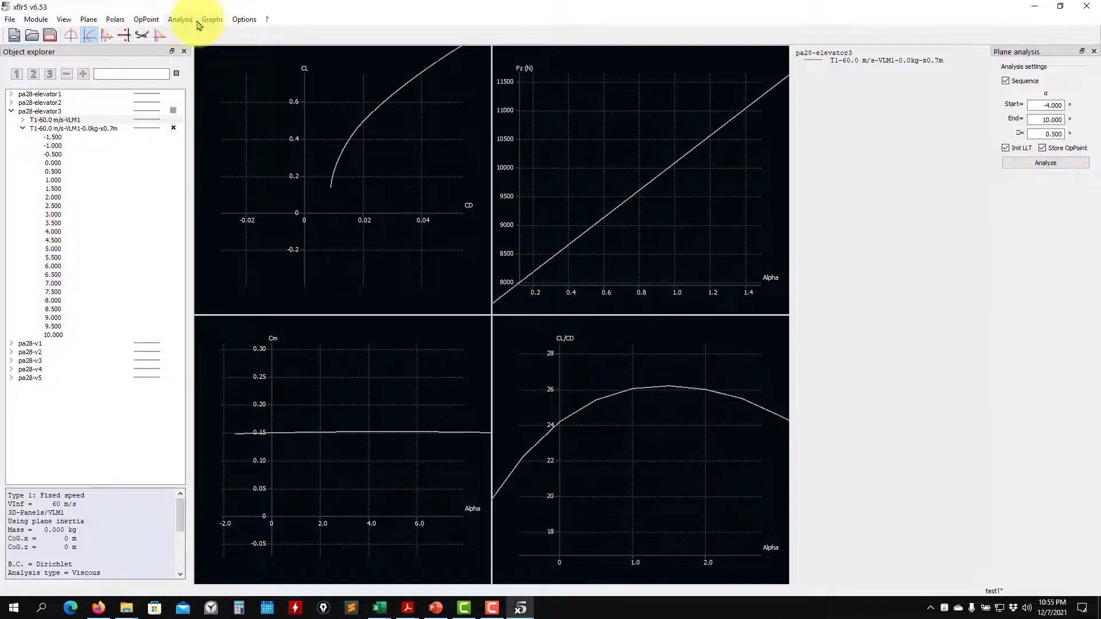
Step: Define another 60 m/s analysis for pa28-elevator3 with X_CoG at 0.9 m and run it
{"action": "left_click", "coordinate": [96, 23]}
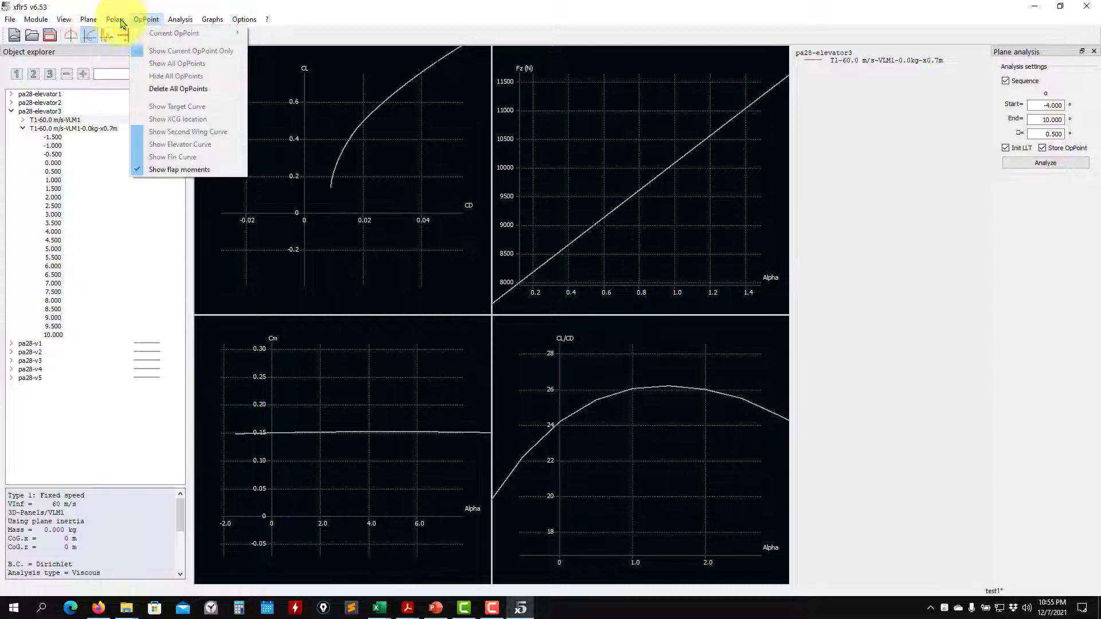
{"action": "left_click", "coordinate": [65, 129]}
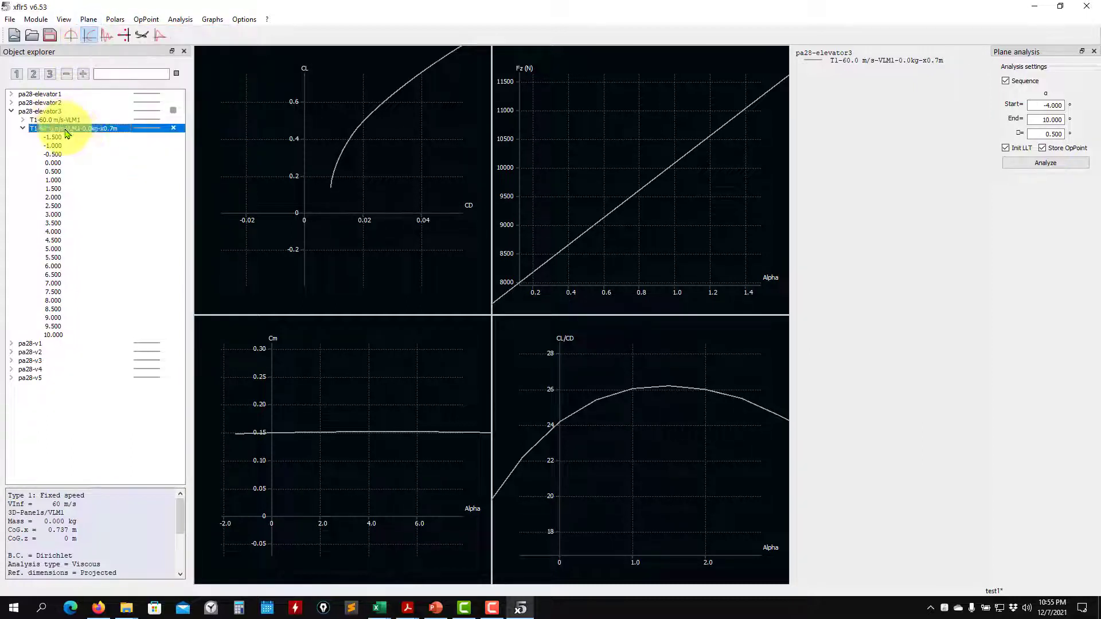
{"action": "right_click", "coordinate": [80, 132]}
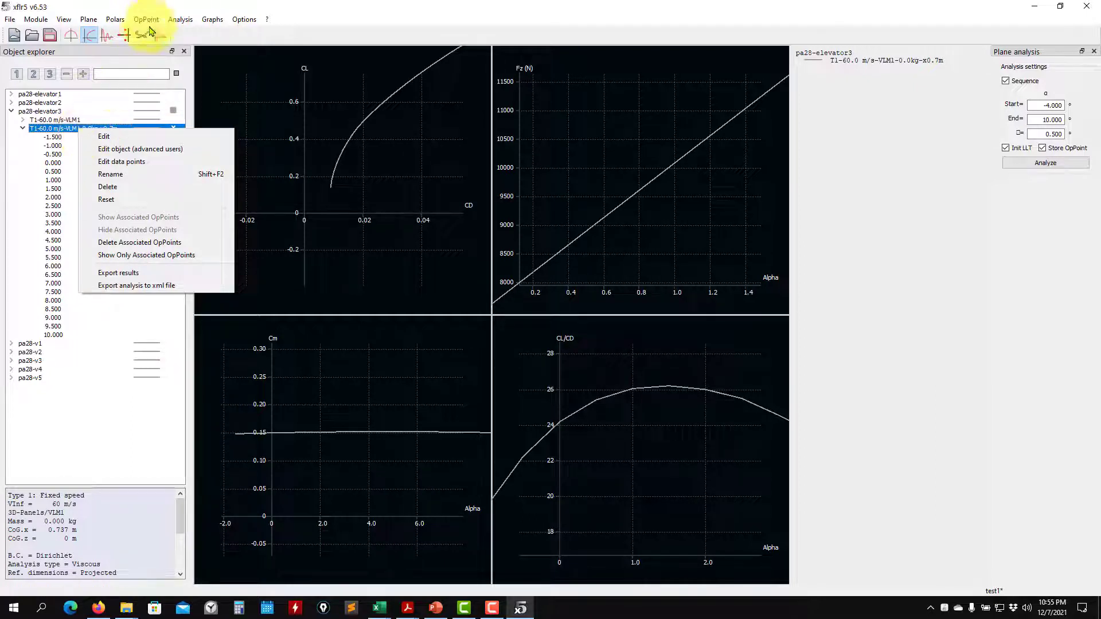
{"action": "left_click", "coordinate": [179, 21]}
{"action": "left_click", "coordinate": [189, 29]}
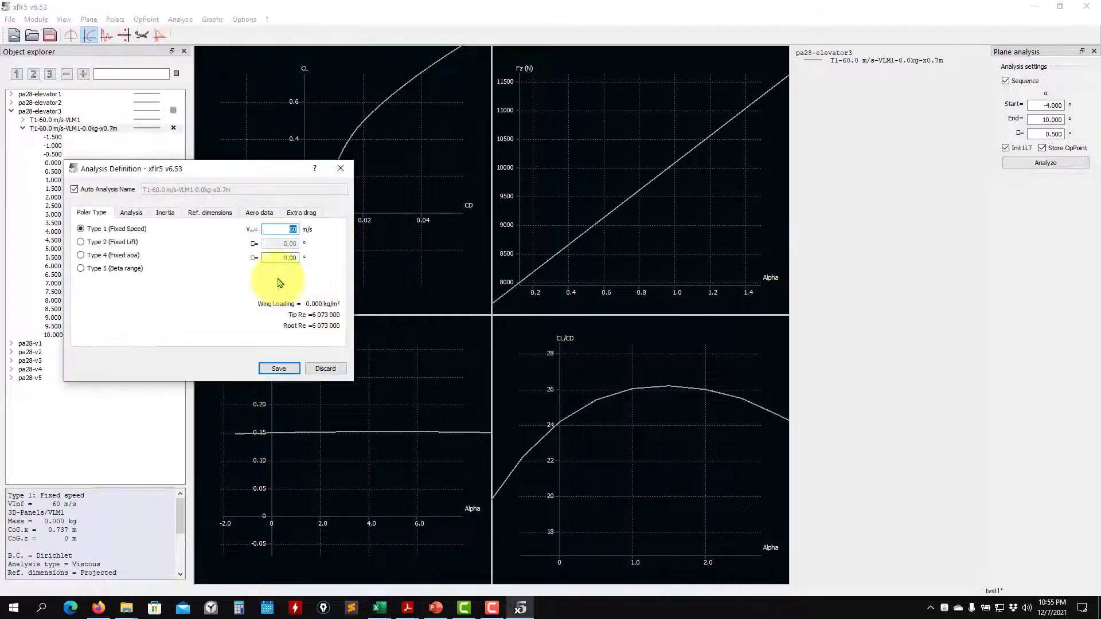
{"action": "left_click", "coordinate": [164, 213]}
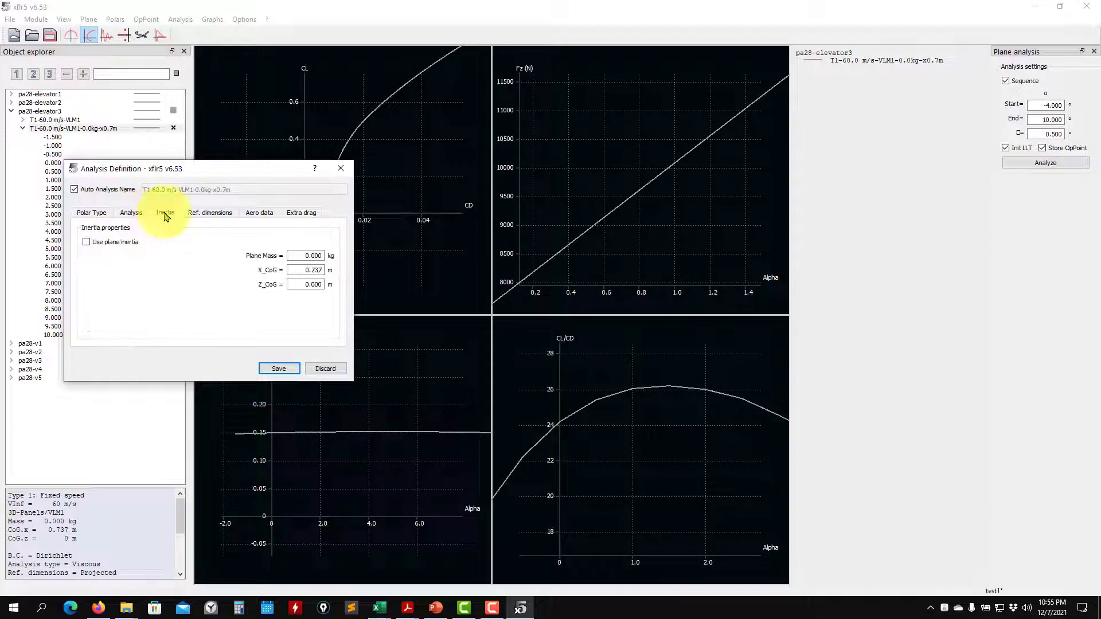
{"action": "left_click_drag", "start_coordinate": [300, 272], "coordinate": [366, 275]}
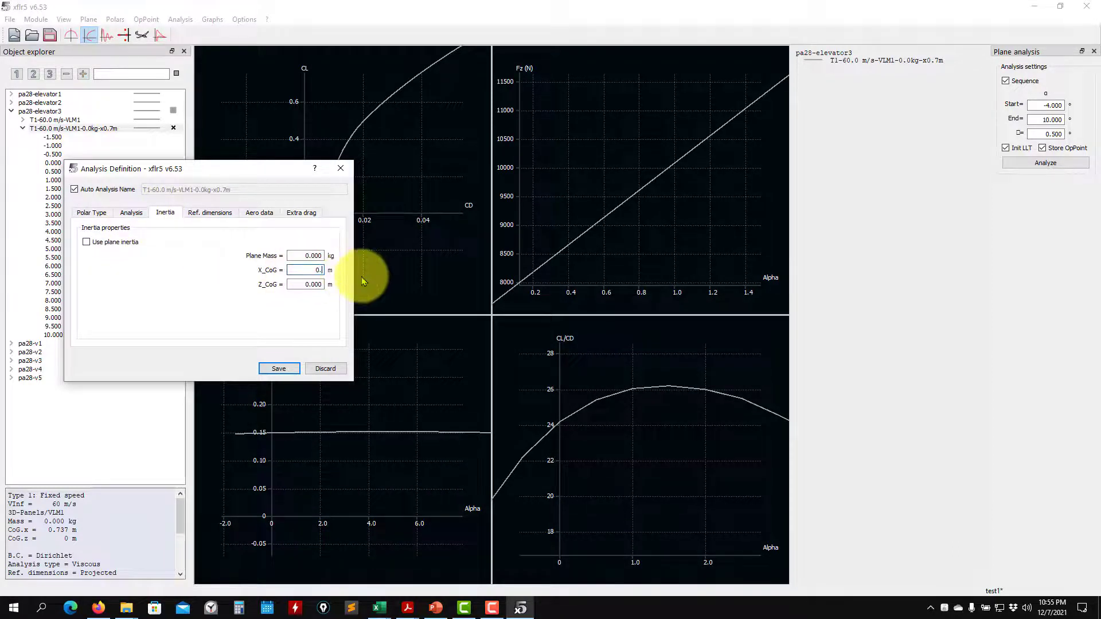
{"action": "left_click", "coordinate": [280, 369]}
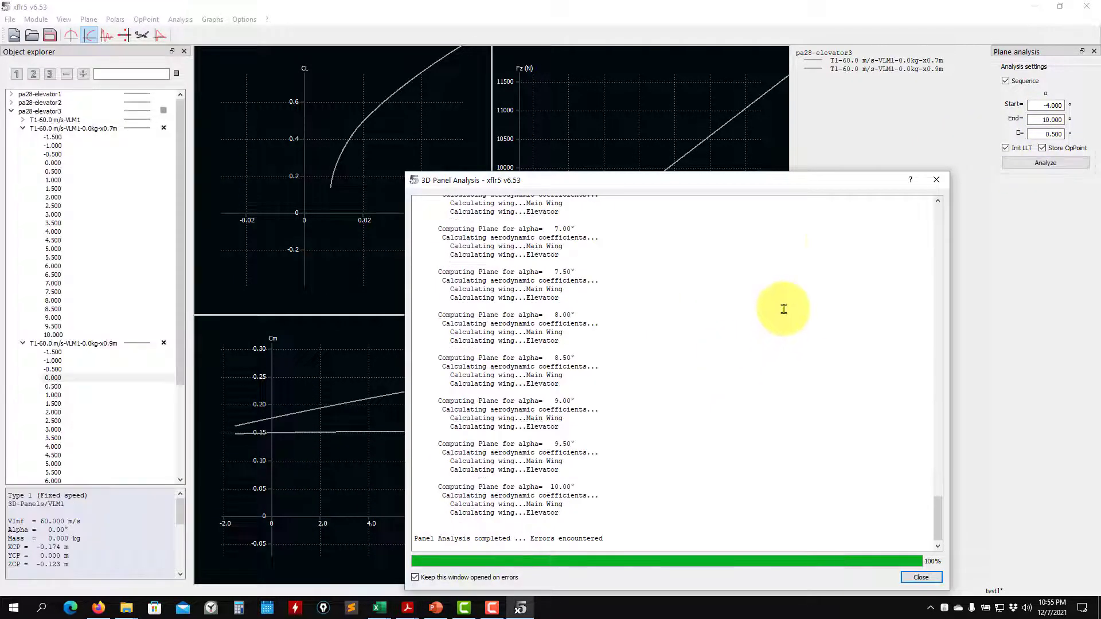
{"action": "left_click", "coordinate": [936, 179]}
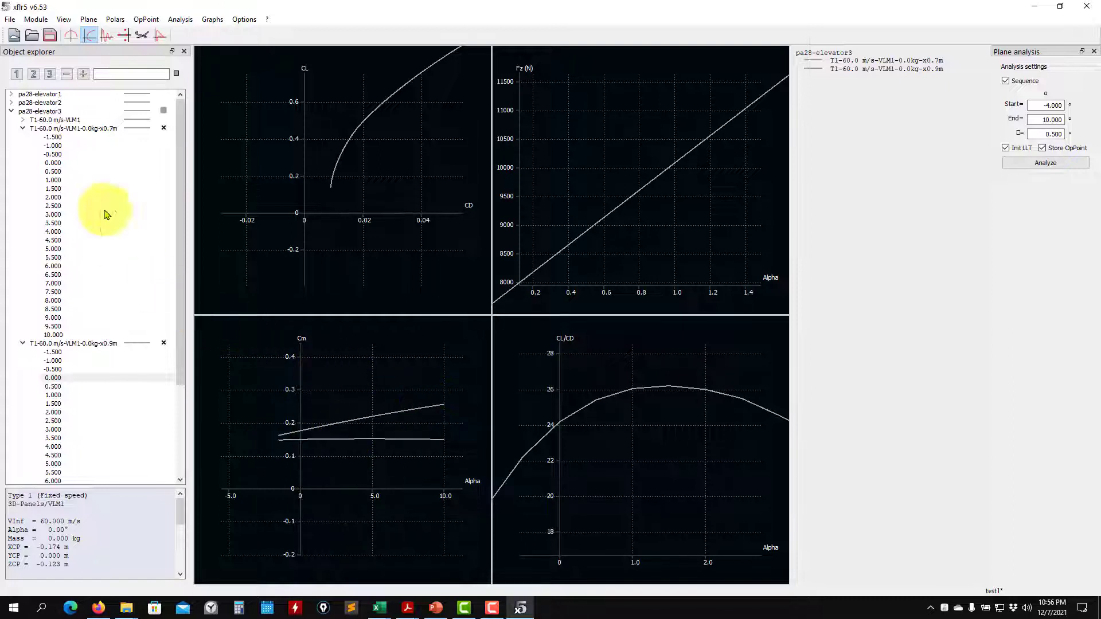
Step: Inspect the wing and elevator side profile in the 3D view in relation to the 0.9 m centre of gravity
{"action": "left_click", "coordinate": [22, 128]}
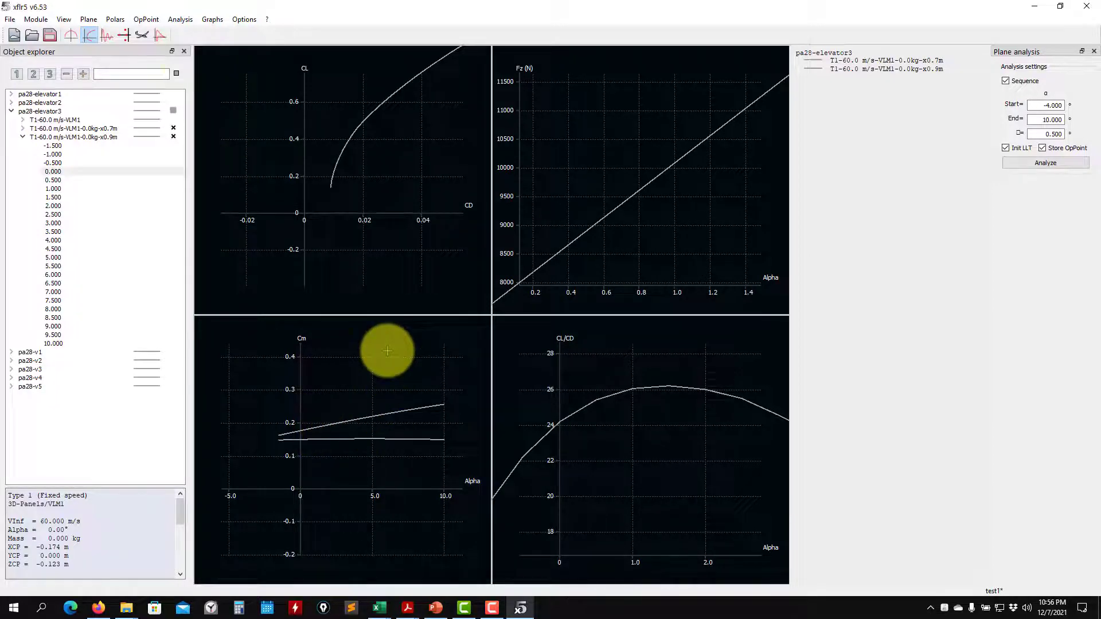
{"action": "left_click", "coordinate": [142, 37]}
{"action": "mouse_move", "coordinate": [518, 348]}
{"action": "left_mouse_down"}
{"action": "mouse_move", "coordinate": [504, 332]}
{"action": "mouse_move", "coordinate": [518, 339]}
{"action": "left_mouse_up"}
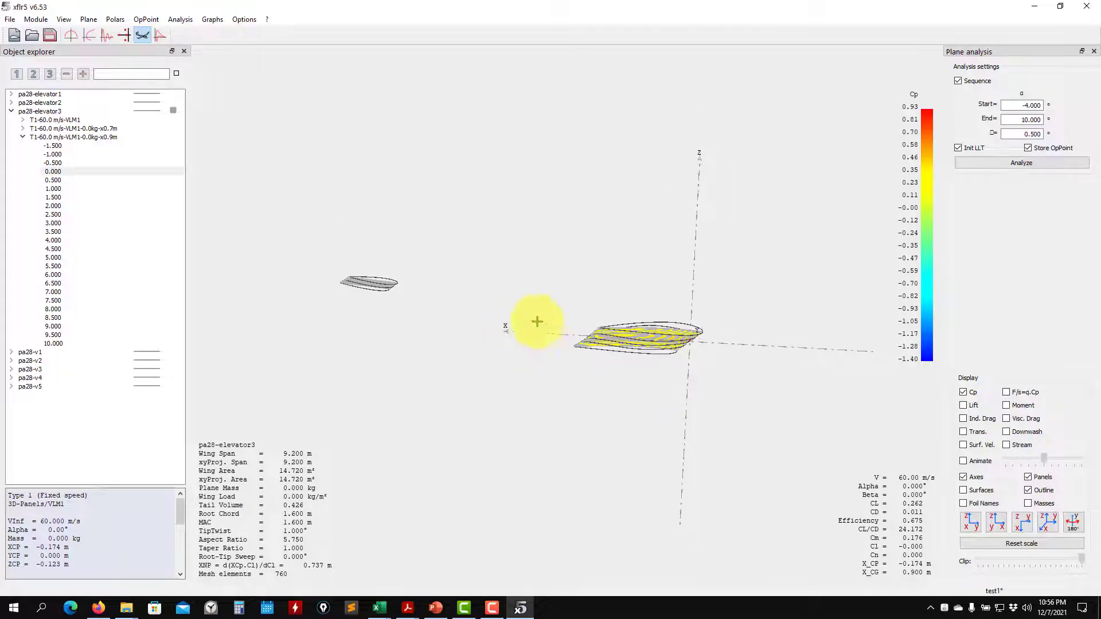
{"action": "left_click_drag", "start_coordinate": [572, 353], "coordinate": [570, 336]}
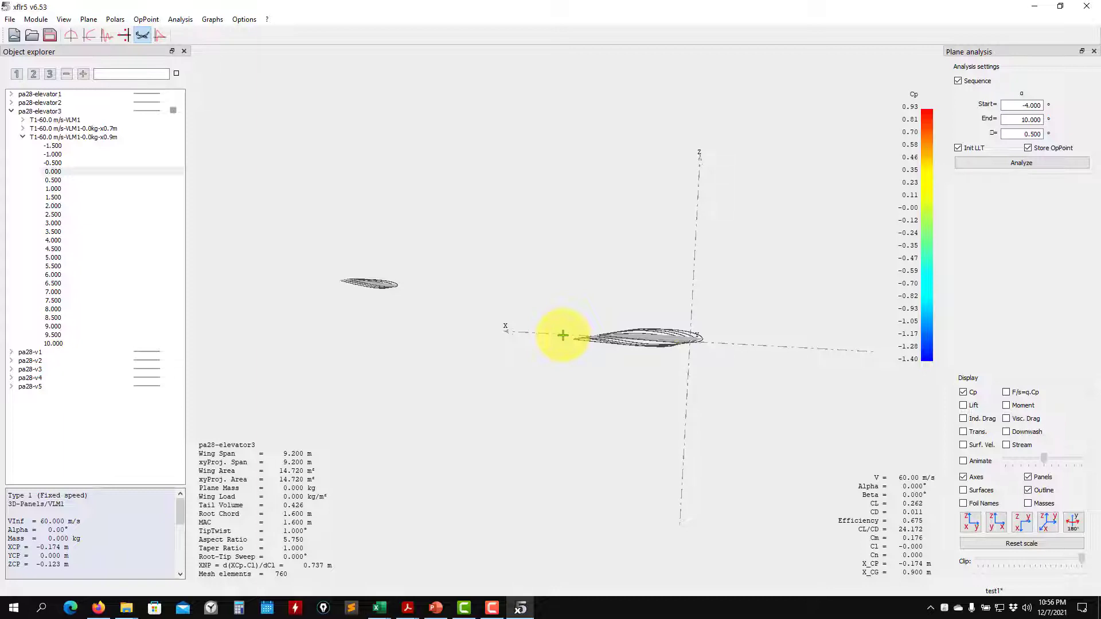
{"action": "left_click_drag", "start_coordinate": [553, 329], "coordinate": [576, 331]}
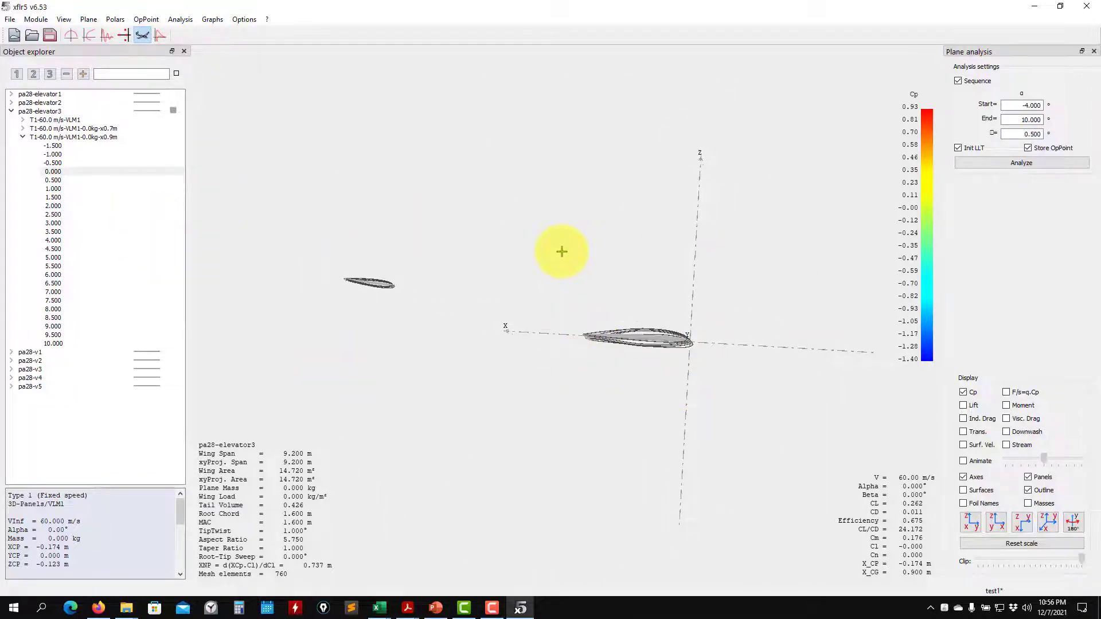
{"action": "left_click_drag", "start_coordinate": [583, 336], "coordinate": [600, 347]}
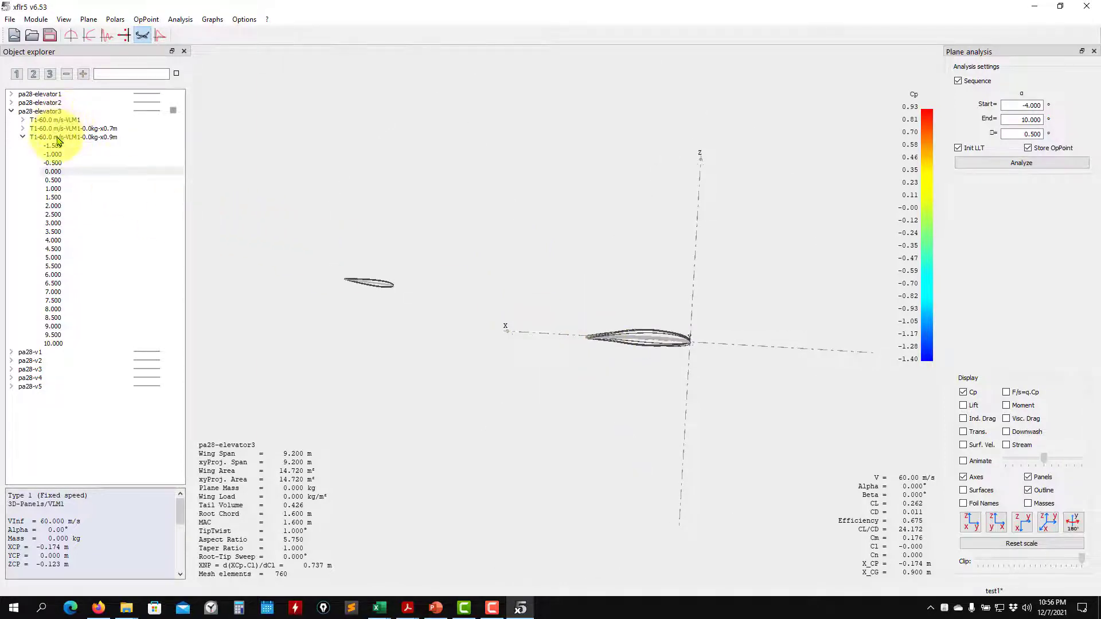
Step: Define a further 60 m/s analysis for pa28-elevator3 with X_CoG at 0.25 m
{"action": "left_click", "coordinate": [180, 20]}
{"action": "left_click", "coordinate": [192, 32]}
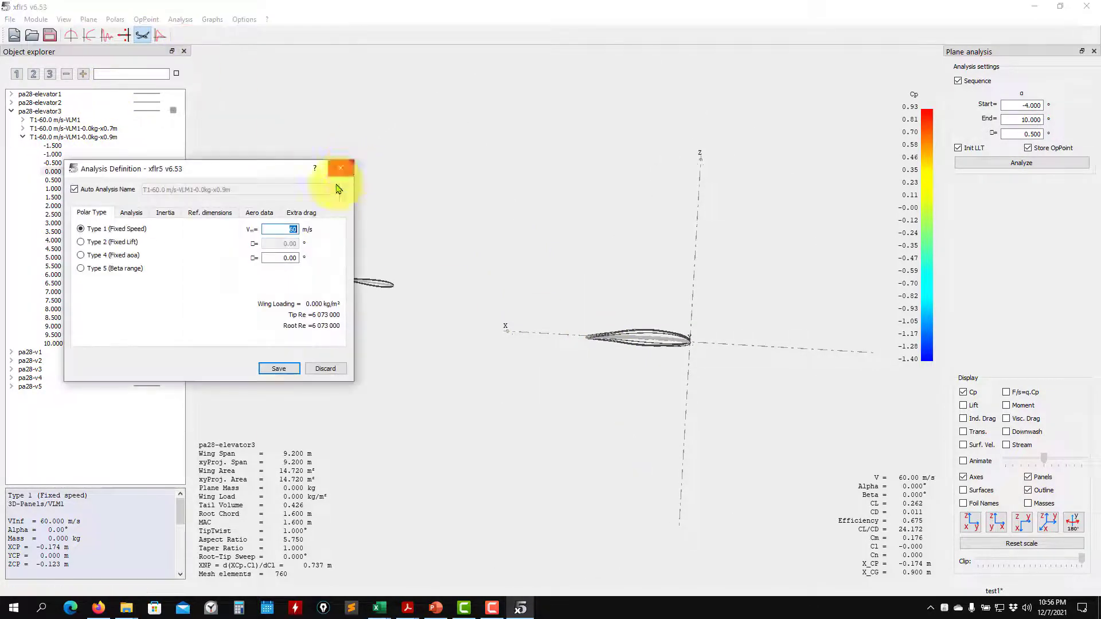
{"action": "left_click", "coordinate": [166, 213]}
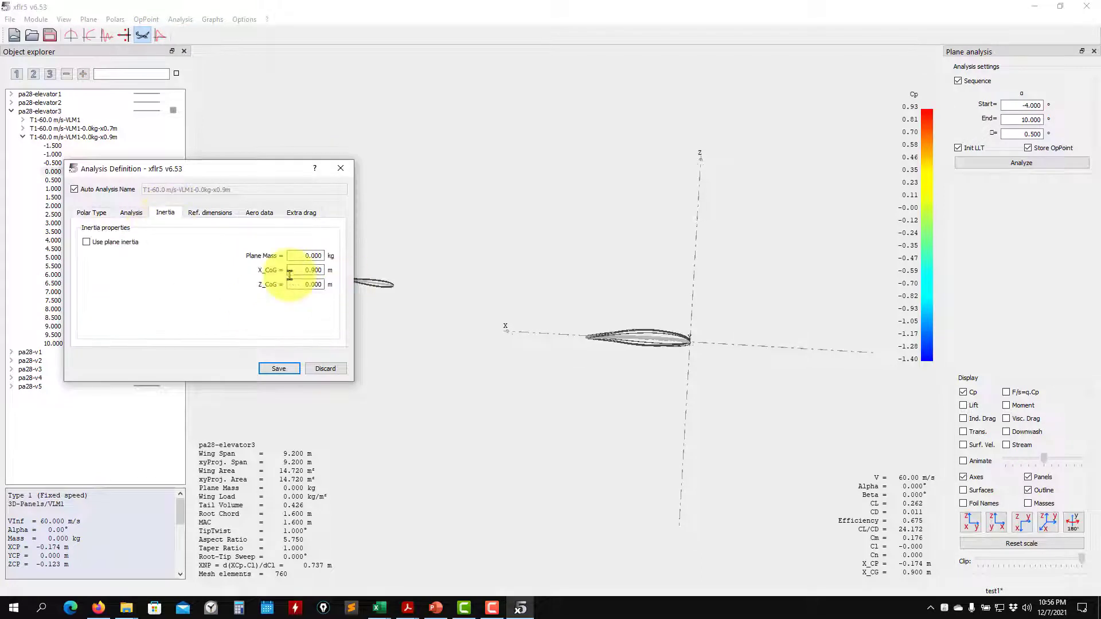
{"action": "left_click_drag", "start_coordinate": [293, 272], "coordinate": [328, 272]}
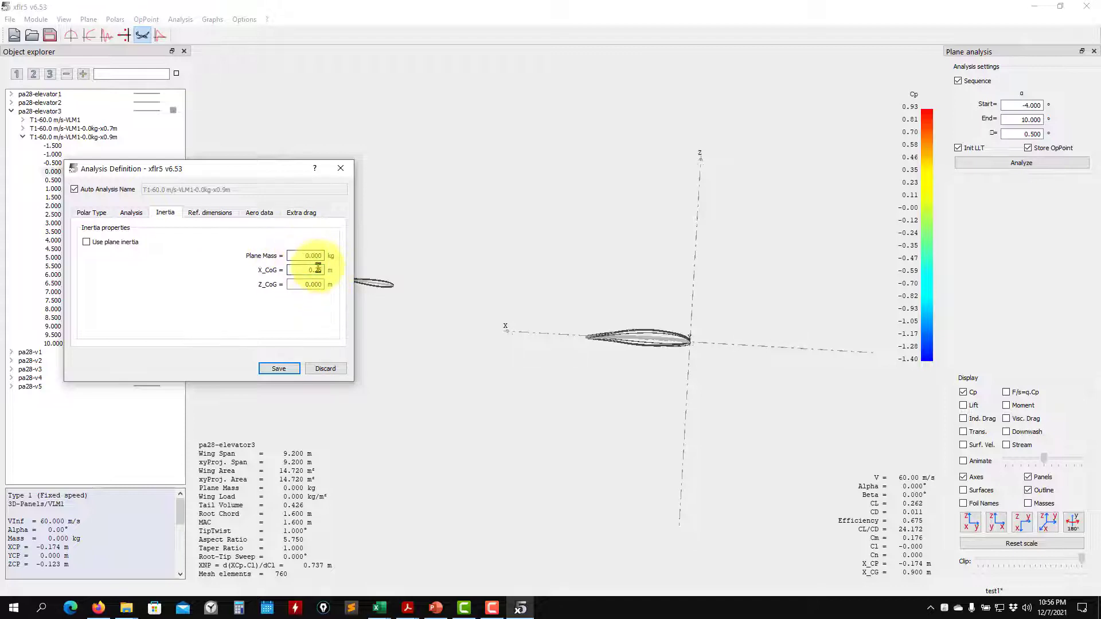
{"action": "left_click", "coordinate": [279, 369]}
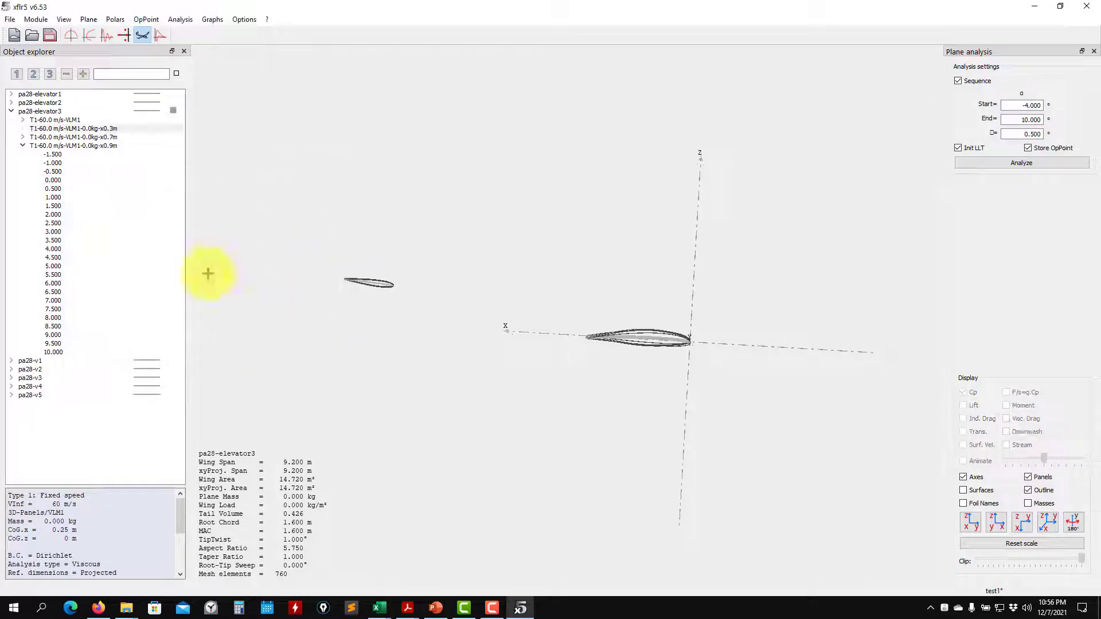
Step: Run the analysis sequence for the 0.25 m centre of gravity case and show the polar graphs
{"action": "left_click", "coordinate": [20, 146]}
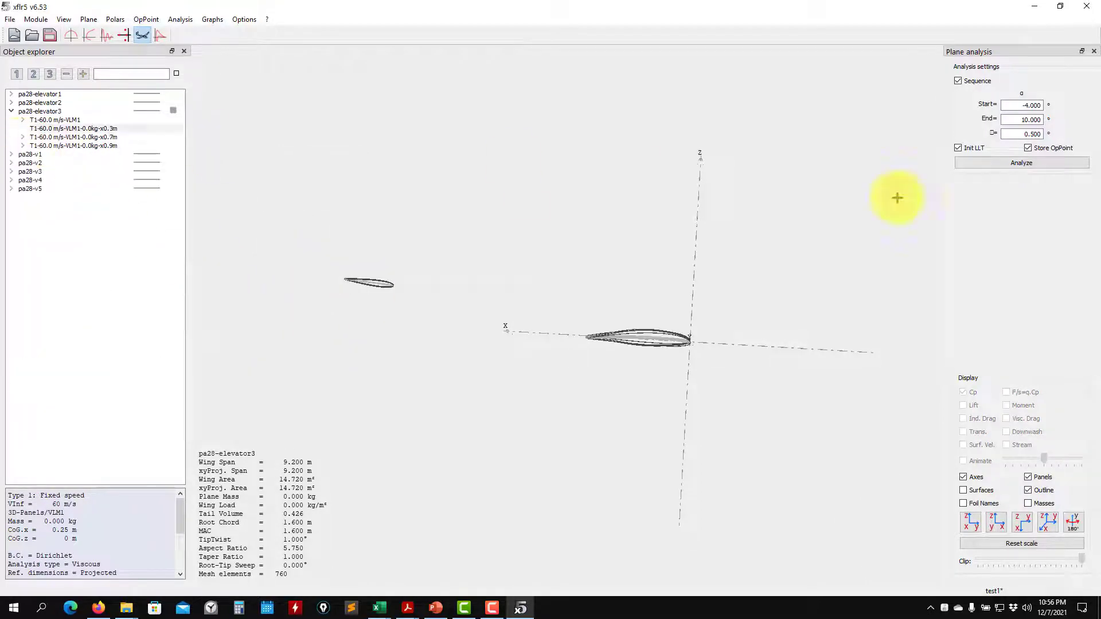
{"action": "left_click", "coordinate": [1021, 162]}
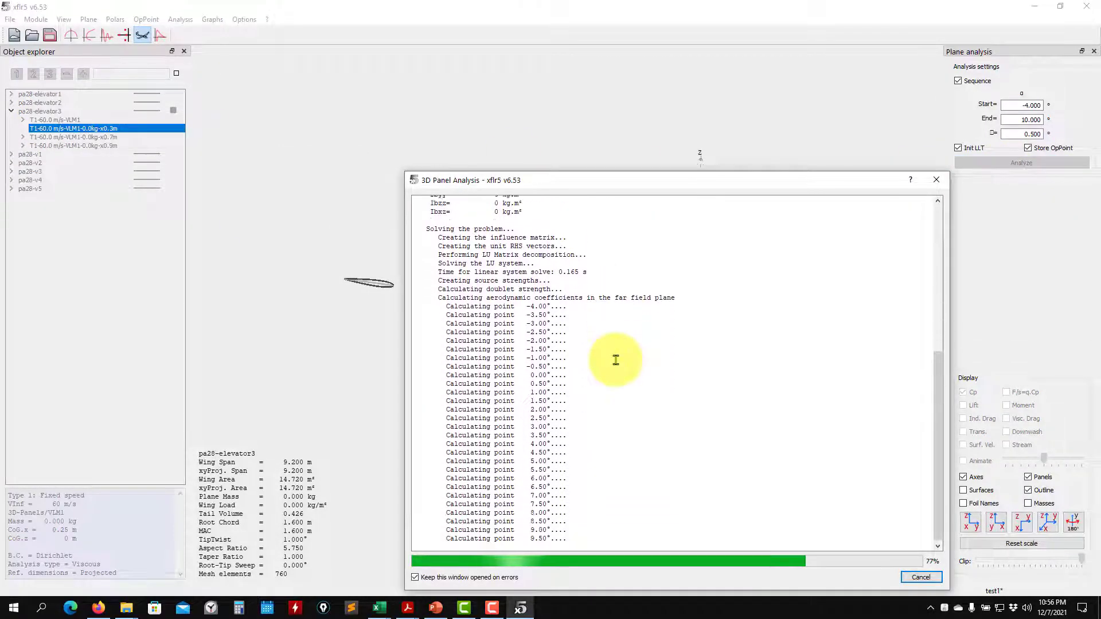
{"action": "left_click", "coordinate": [90, 36]}
{"action": "left_click", "coordinate": [936, 180]}
Step: Examine the Cm versus alpha curve of the 0.25 m centre of gravity case around its zero-moment crossing
{"action": "scroll", "coordinate": [398, 480], "scroll_direction": "down", "scroll_amount": 4}
{"action": "scroll", "coordinate": [395, 478], "scroll_direction": "up", "scroll_amount": 9}
{"action": "scroll", "coordinate": [382, 390], "scroll_direction": "down", "scroll_amount": 4}
{"action": "scroll", "coordinate": [382, 385], "scroll_direction": "up", "scroll_amount": 5}
{"action": "left_click_drag", "start_coordinate": [361, 423], "coordinate": [356, 464]}
{"action": "scroll", "coordinate": [358, 466], "scroll_direction": "up", "scroll_amount": 4}
{"action": "scroll", "coordinate": [406, 484], "scroll_direction": "down", "scroll_amount": 4}
{"action": "scroll", "coordinate": [401, 480], "scroll_direction": "up", "scroll_amount": 3}
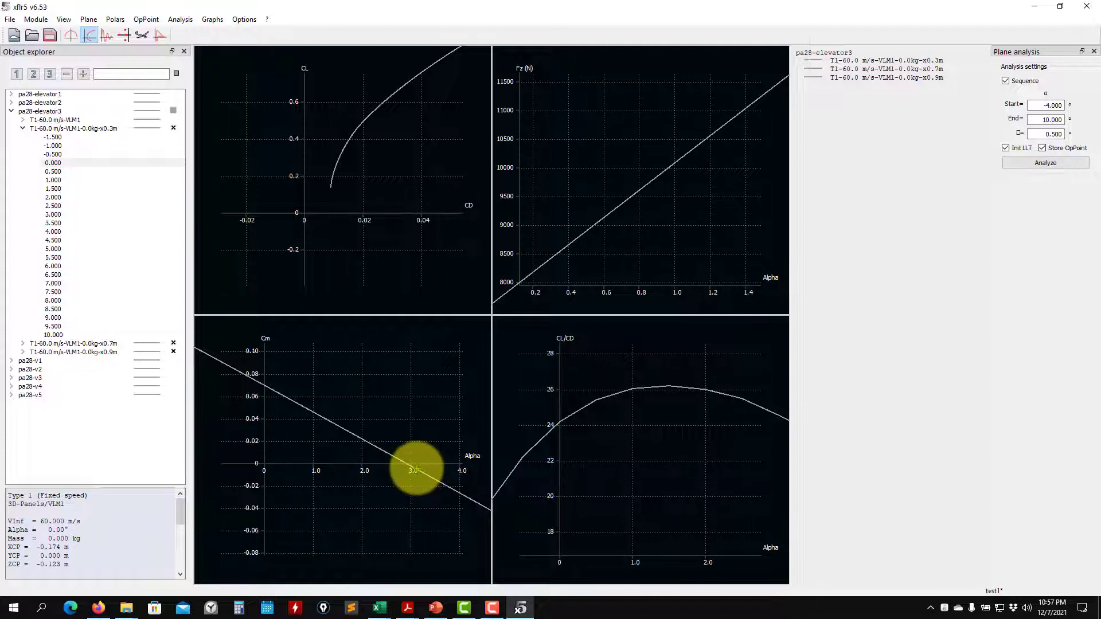
Step: Read the Fz versus alpha graph around the trim angle of the 0.25 m centre of gravity case
{"action": "scroll", "coordinate": [678, 253], "scroll_direction": "down", "scroll_amount": 4}
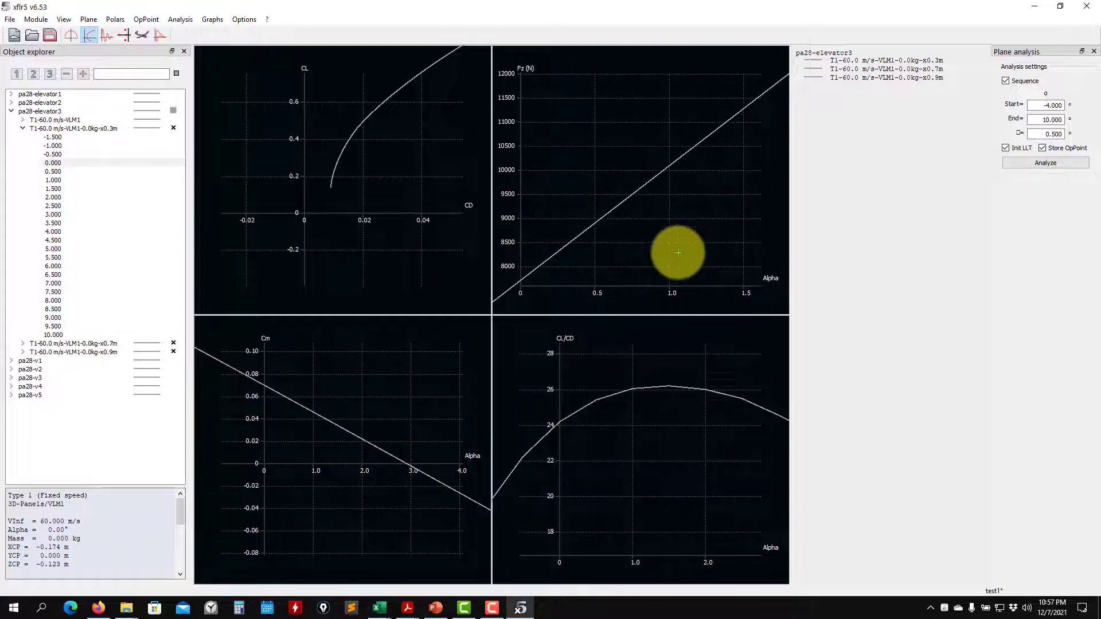
{"action": "scroll", "coordinate": [677, 252], "scroll_direction": "down", "scroll_amount": 5}
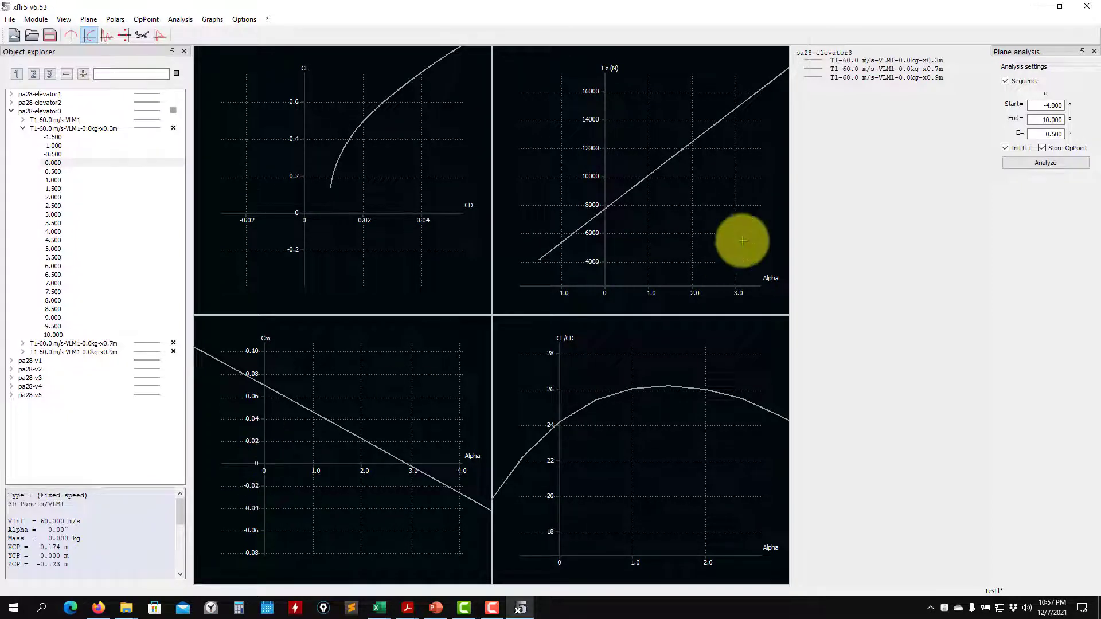
{"action": "scroll", "coordinate": [707, 246], "scroll_direction": "down", "scroll_amount": 3}
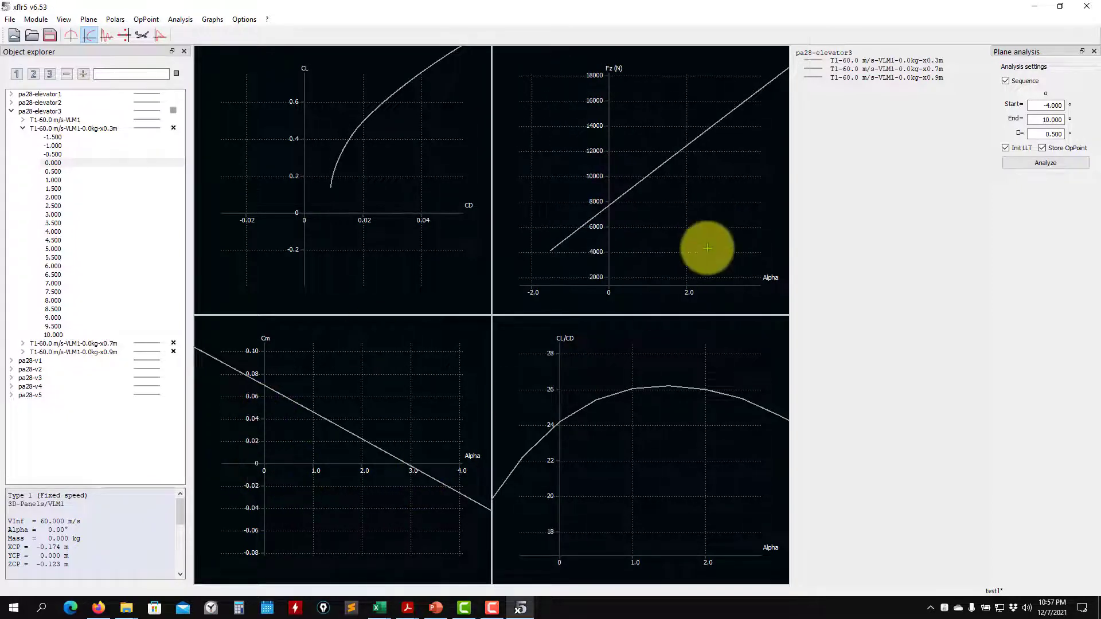
{"action": "left_click_drag", "start_coordinate": [684, 239], "coordinate": [607, 282]}
{"action": "scroll", "coordinate": [613, 276], "scroll_direction": "up", "scroll_amount": 6}
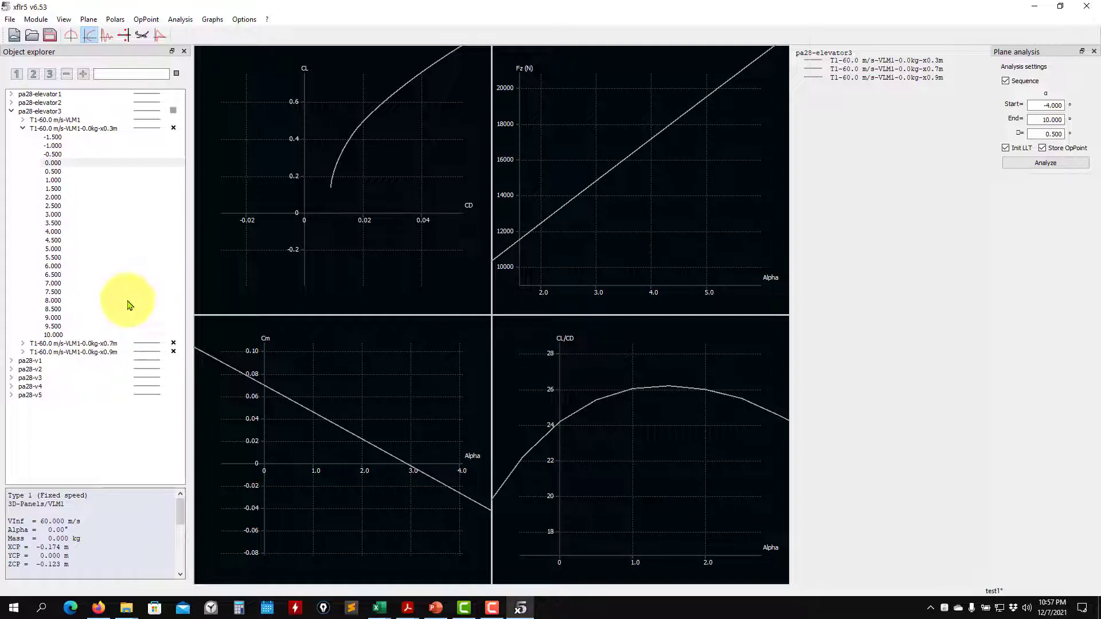
{"action": "left_click", "coordinate": [23, 119]}
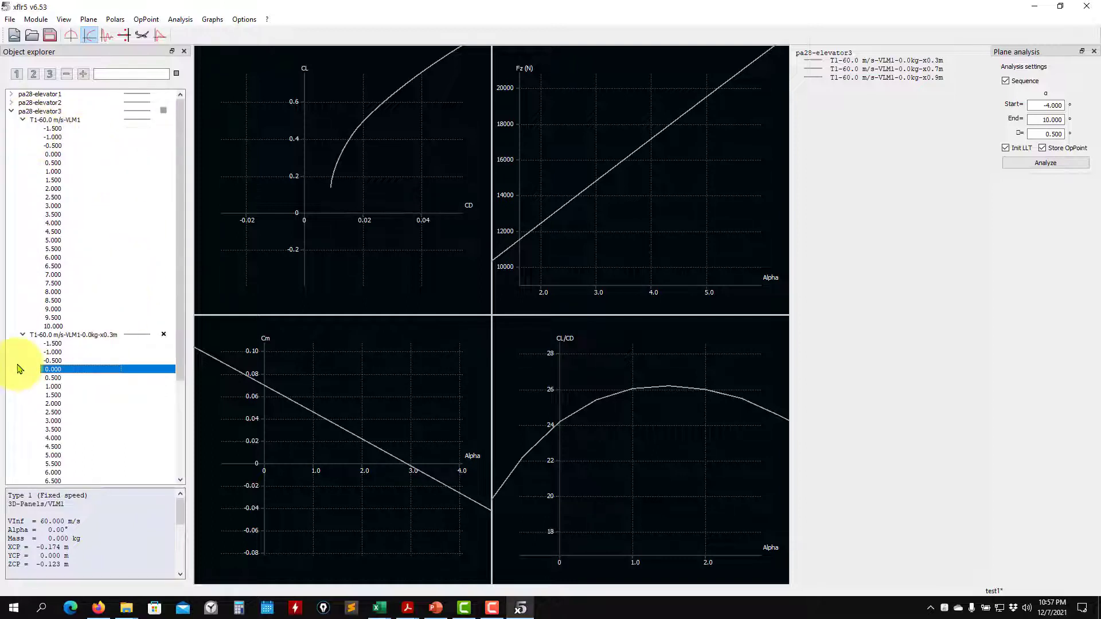
{"action": "left_click", "coordinate": [23, 334]}
{"action": "left_click", "coordinate": [23, 119]}
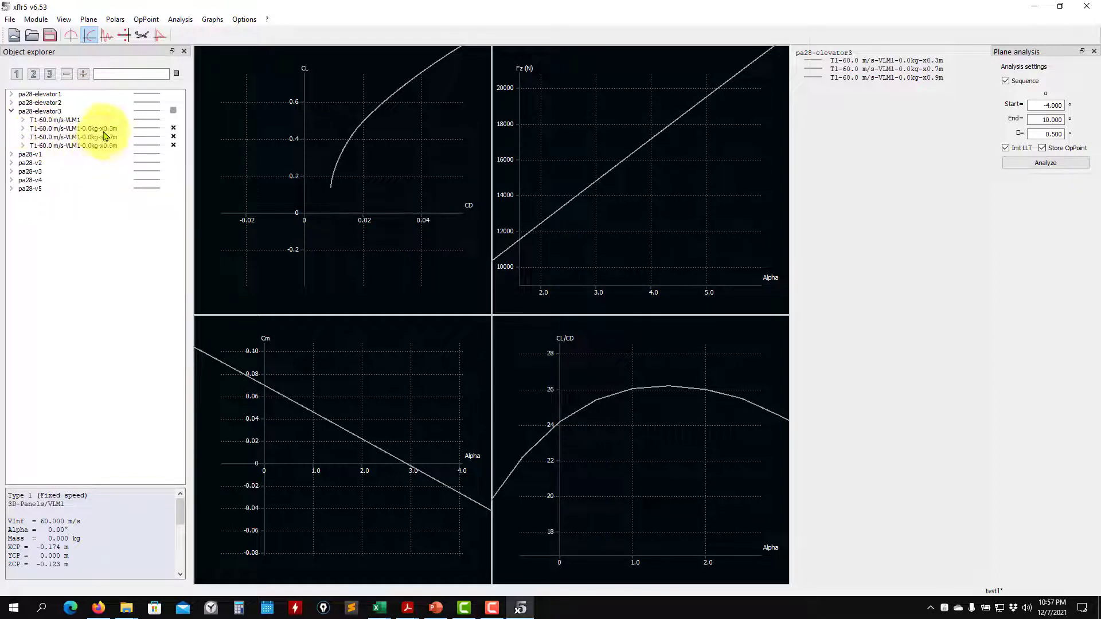
{"action": "left_click", "coordinate": [88, 129]}
{"action": "left_click", "coordinate": [23, 129]}
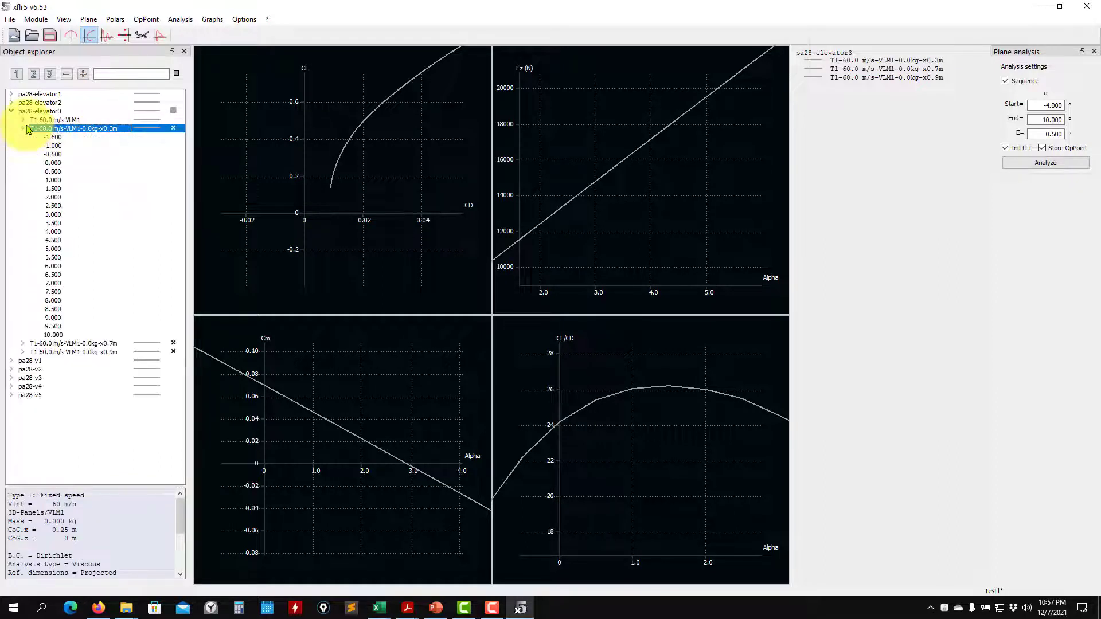
{"action": "right_click", "coordinate": [86, 128]}
{"action": "left_click", "coordinate": [137, 135]}
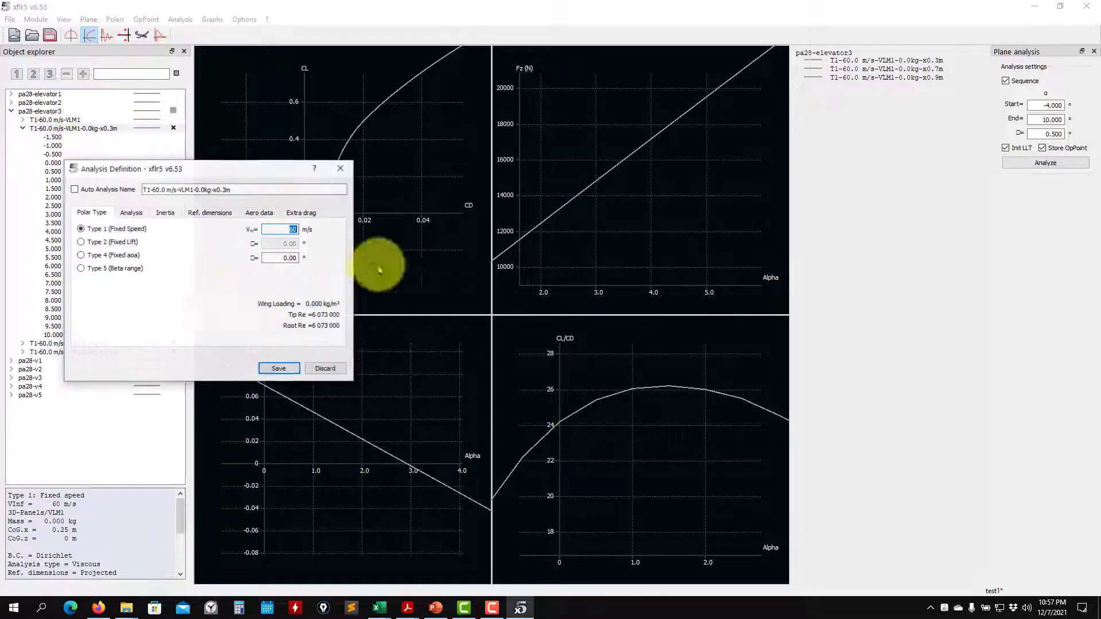
{"action": "left_click", "coordinate": [326, 368]}
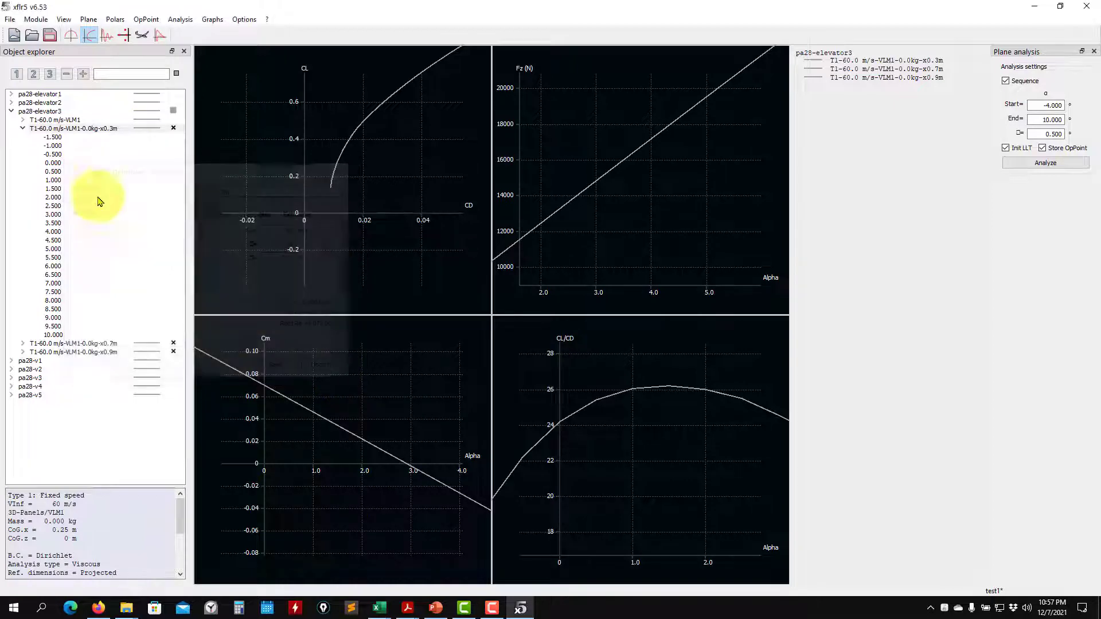
{"action": "right_click", "coordinate": [75, 129]}
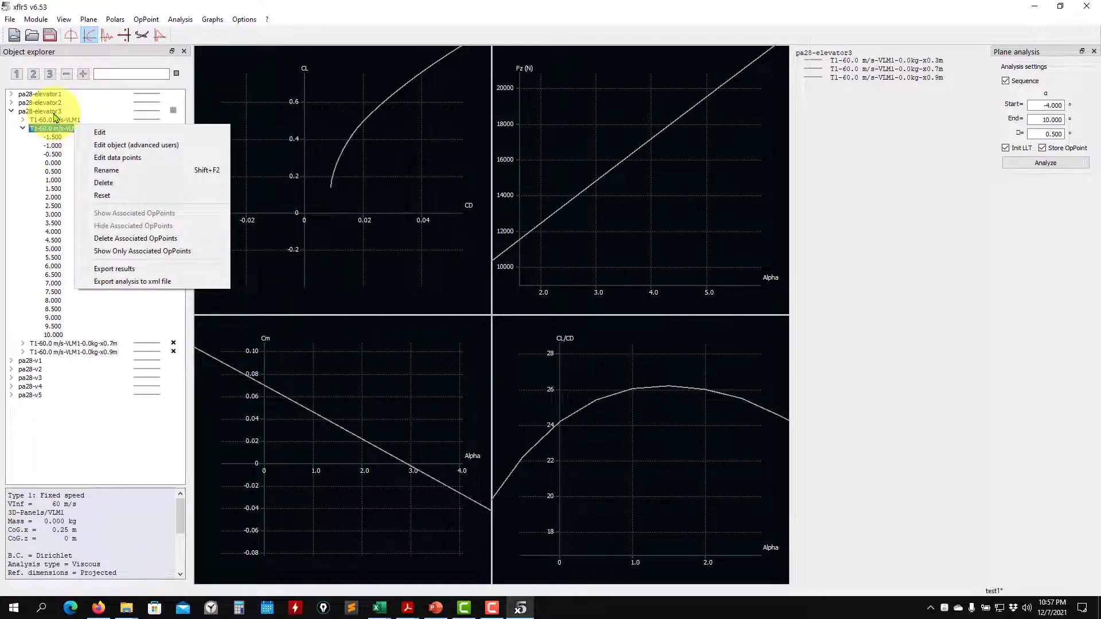
Step: Set the elevator tilt angle of pa28-elevator3 to -1°, accept erasing its results, and rerun the 0.25 m centre of gravity analysis
{"action": "left_click", "coordinate": [55, 111]}
{"action": "right_click", "coordinate": [54, 111]}
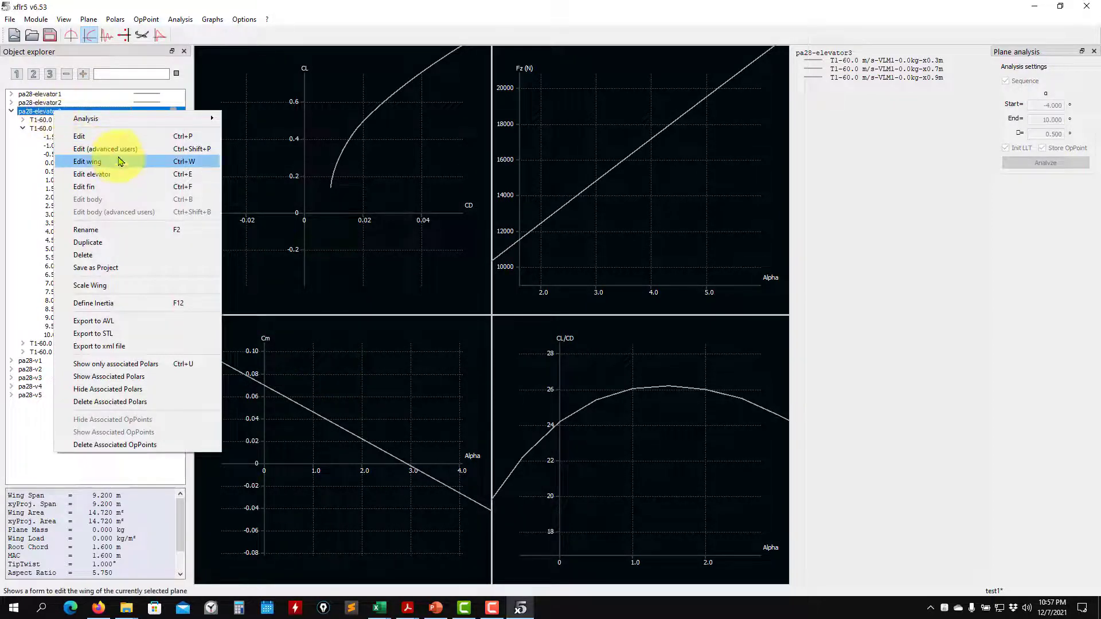
{"action": "left_click", "coordinate": [118, 138]}
{"action": "double_click", "coordinate": [174, 417]}
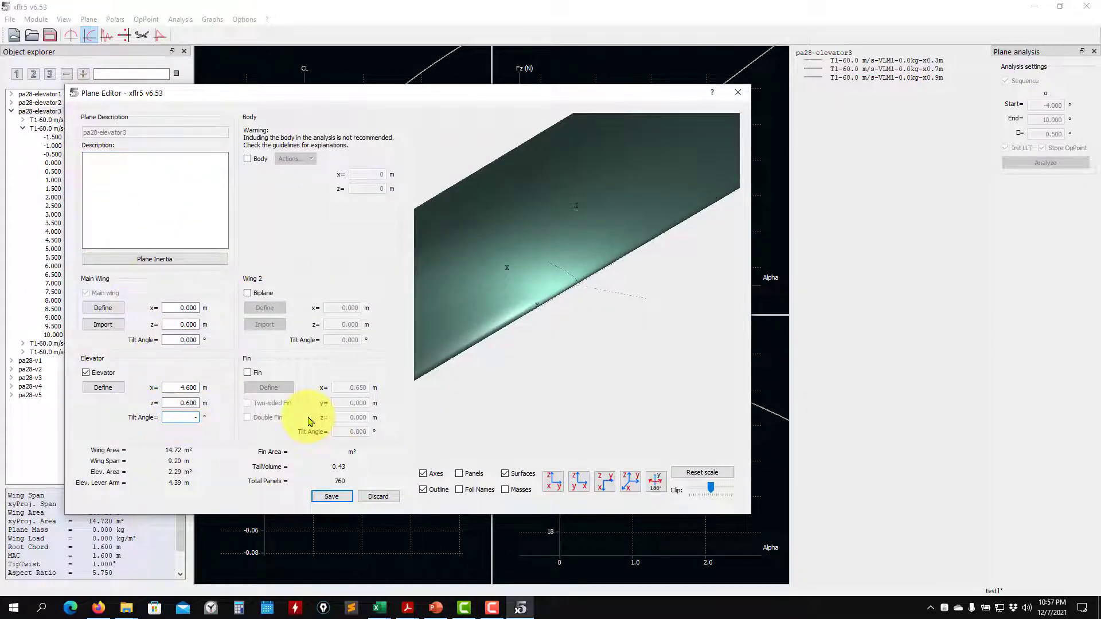
{"action": "type", "text": "-1"}
{"action": "left_click", "coordinate": [331, 496]}
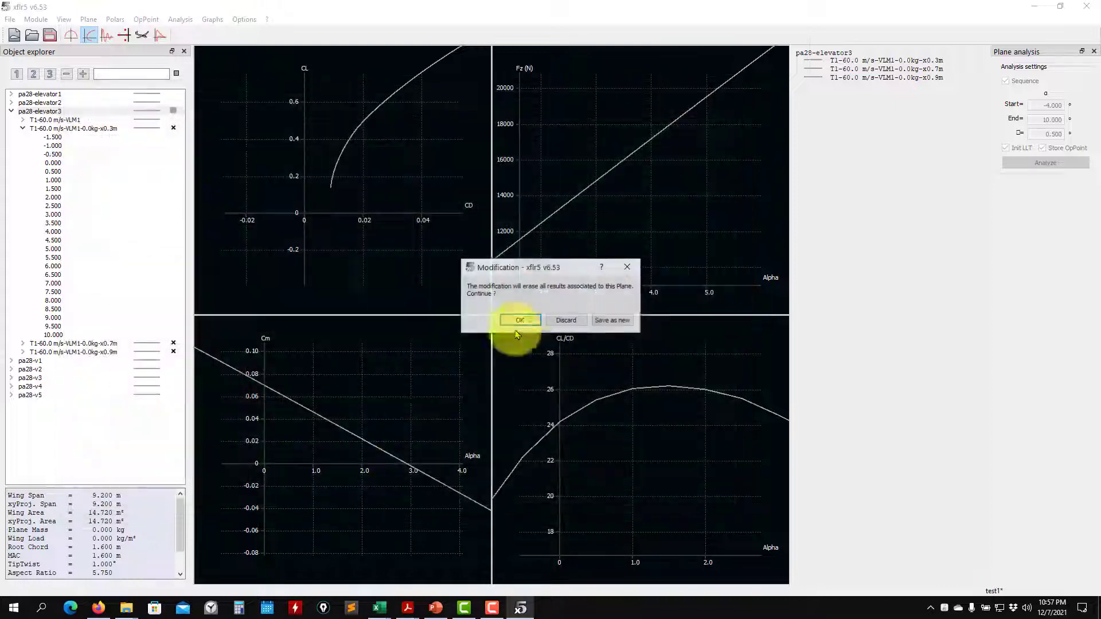
{"action": "left_click", "coordinate": [516, 320]}
{"action": "left_click", "coordinate": [106, 129]}
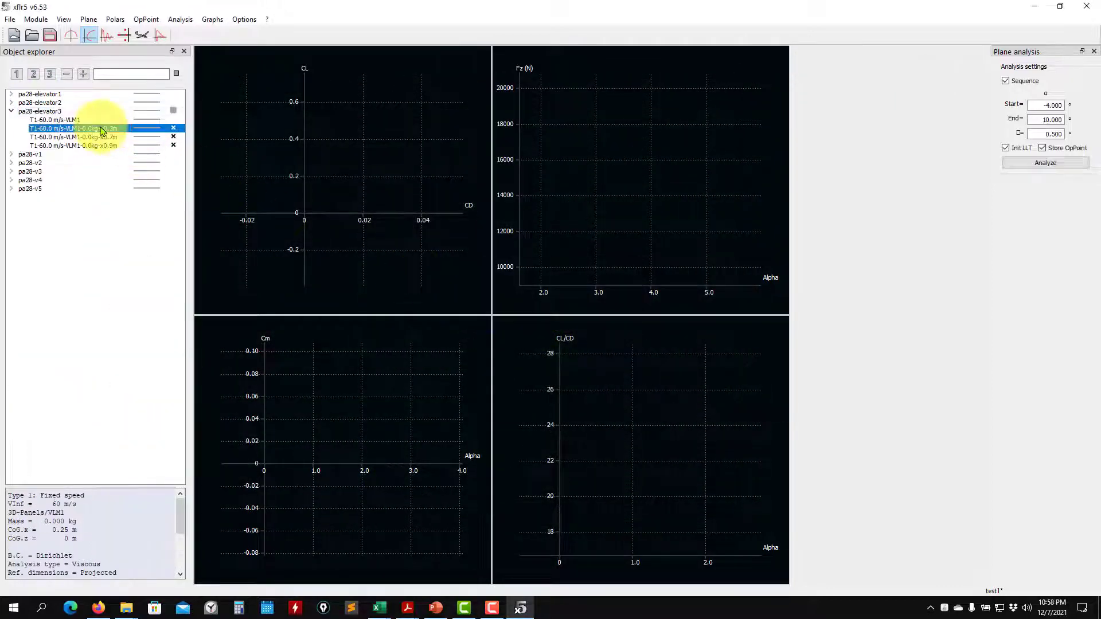
{"action": "left_click", "coordinate": [1045, 163]}
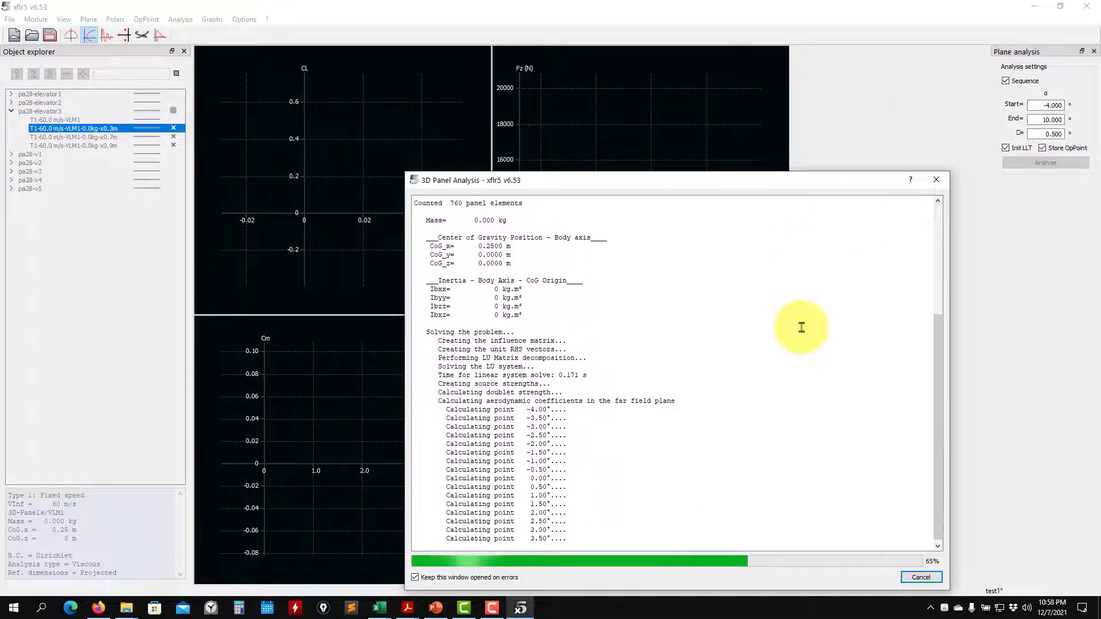
Step: Examine the Cm zero crossing and the corresponding Fz for the -1° elevator tilt
{"action": "scroll", "coordinate": [381, 450], "scroll_direction": "down", "scroll_amount": 3}
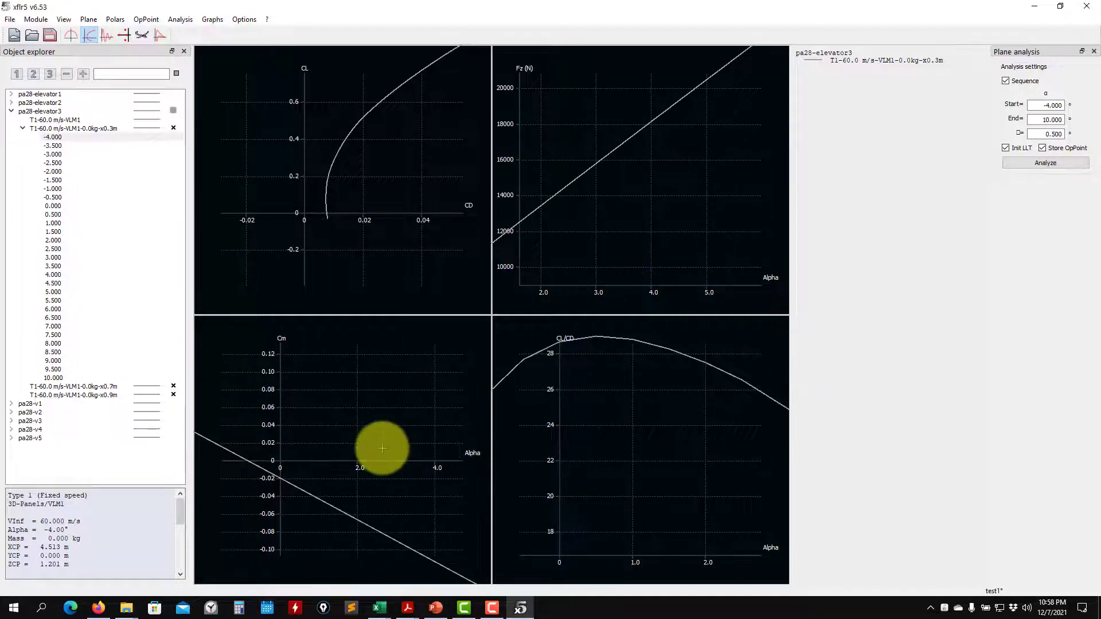
{"action": "scroll", "coordinate": [286, 470], "scroll_direction": "up", "scroll_amount": 4}
{"action": "left_click_drag", "start_coordinate": [278, 471], "coordinate": [373, 472]}
{"action": "scroll", "coordinate": [338, 471], "scroll_direction": "up", "scroll_amount": 6}
{"action": "scroll", "coordinate": [649, 224], "scroll_direction": "up", "scroll_amount": 5}
{"action": "left_click_drag", "start_coordinate": [586, 224], "coordinate": [640, 204]}
{"action": "scroll", "coordinate": [597, 270], "scroll_direction": "up", "scroll_amount": 1}
{"action": "mouse_move", "coordinate": [597, 270]}
{"action": "left_mouse_down"}
{"action": "mouse_move", "coordinate": [647, 207]}
{"action": "mouse_move", "coordinate": [691, 199]}
{"action": "left_mouse_up"}
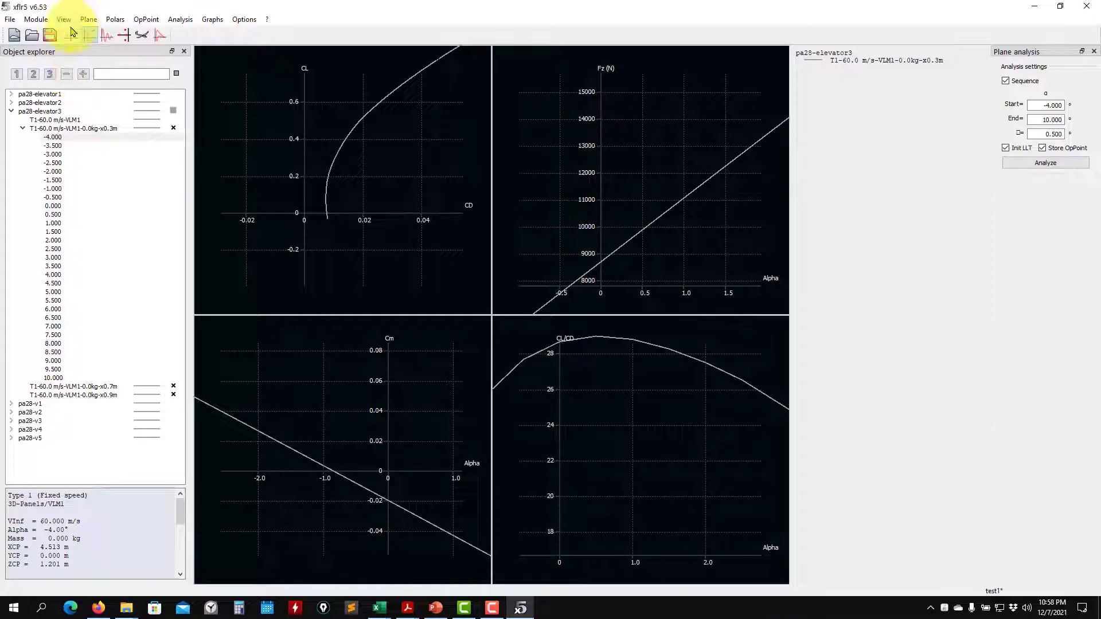
{"action": "right_click", "coordinate": [63, 132]}
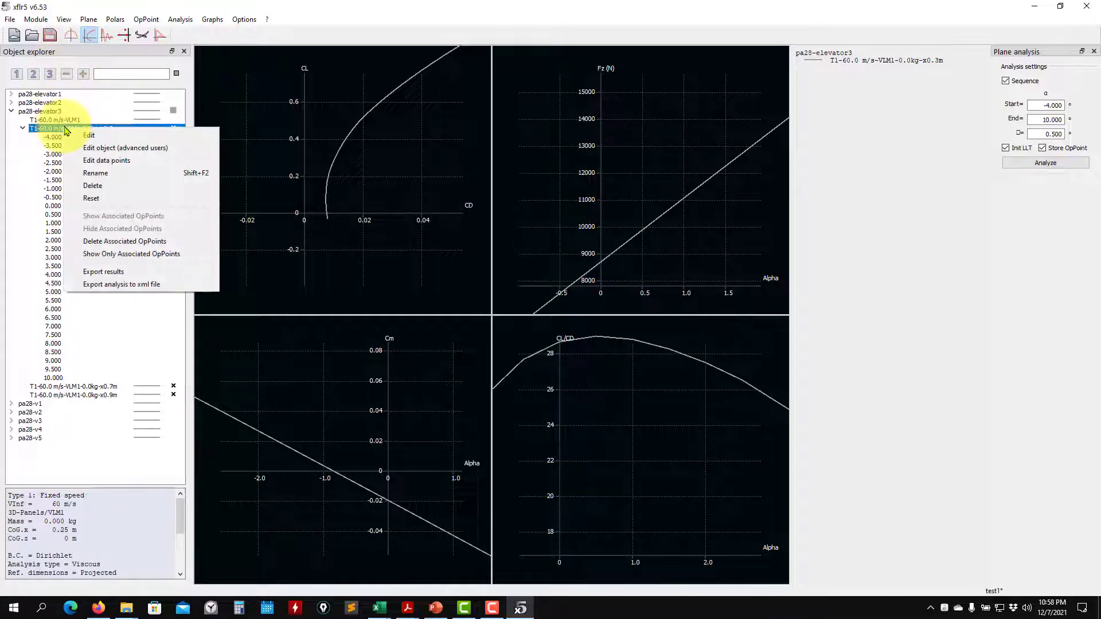
{"action": "left_click", "coordinate": [101, 151]}
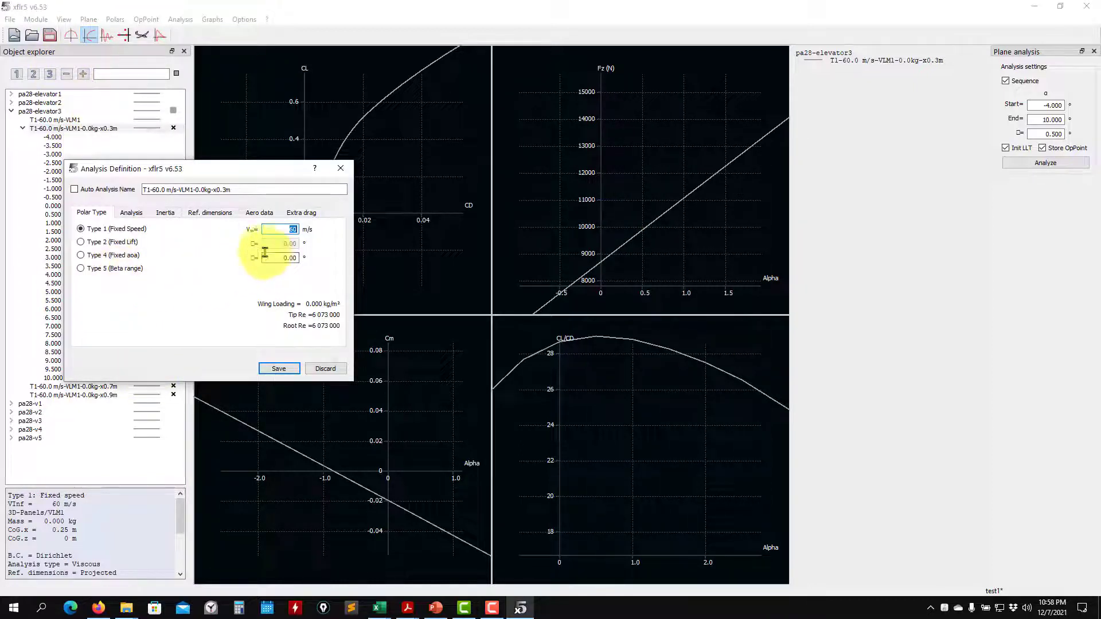
{"action": "left_click", "coordinate": [331, 370]}
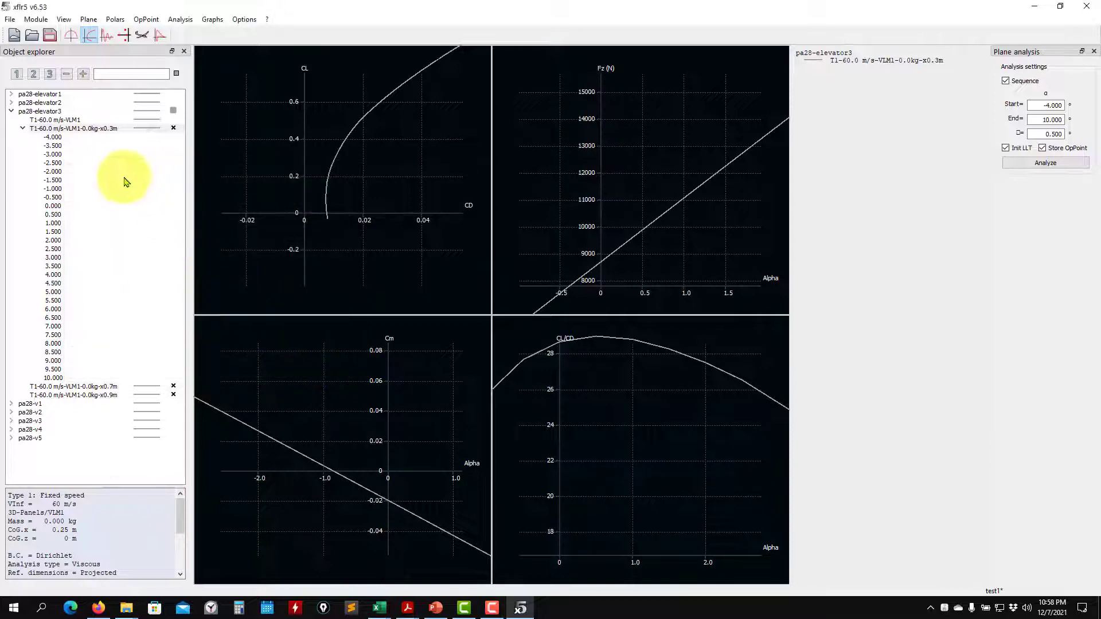
Step: Set the elevator tilt angle of pa28-elevator3 to -2°, overwrite the plane's results, and rerun the 0.25 m centre of gravity analysis
{"action": "left_click", "coordinate": [46, 112]}
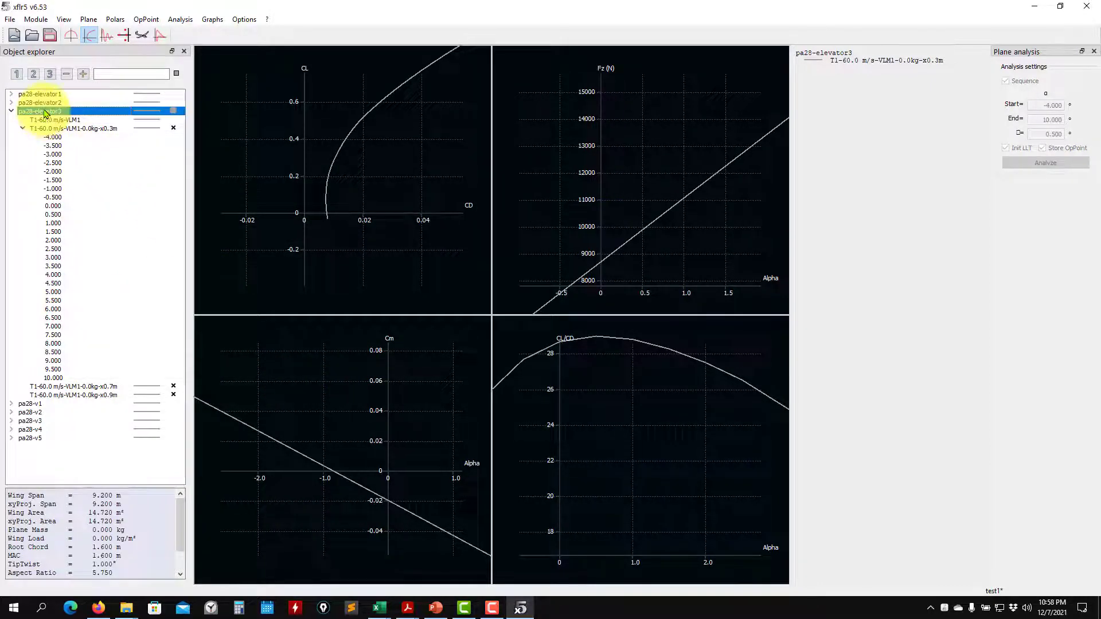
{"action": "right_click", "coordinate": [46, 113]}
{"action": "left_click", "coordinate": [74, 136]}
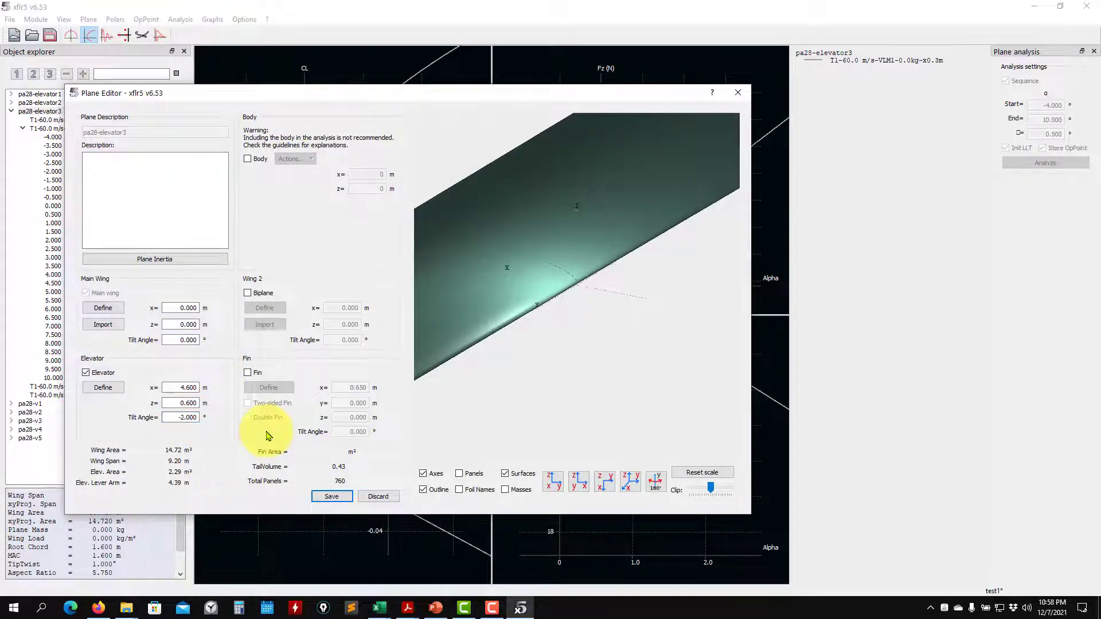
{"action": "left_click", "coordinate": [330, 496]}
{"action": "left_click_drag", "start_coordinate": [519, 349], "coordinate": [630, 306]}
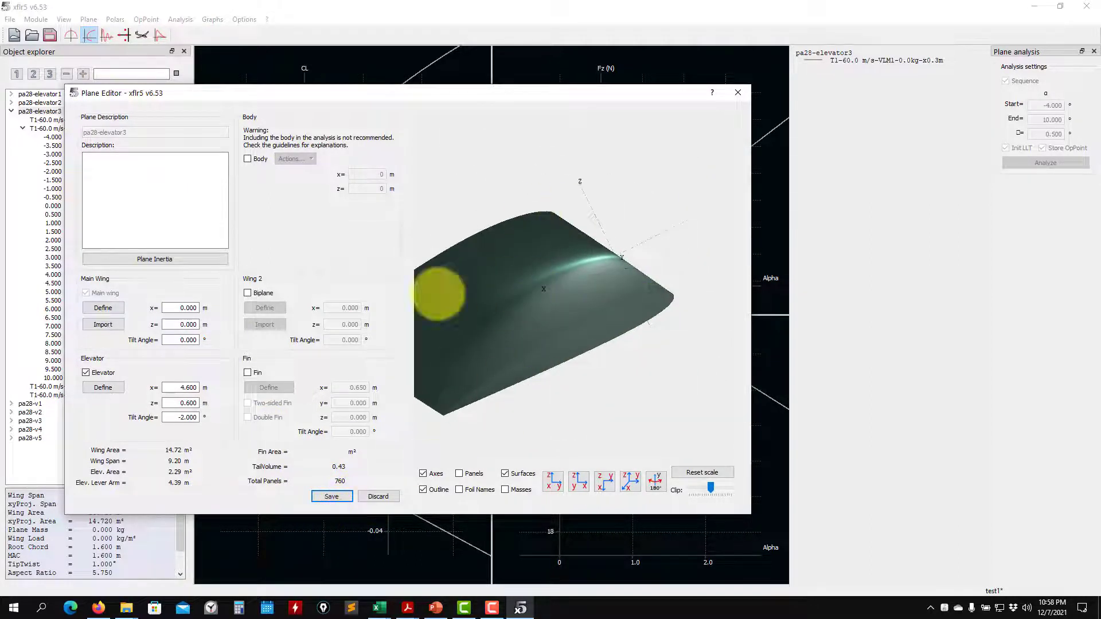
{"action": "left_click", "coordinate": [332, 496]}
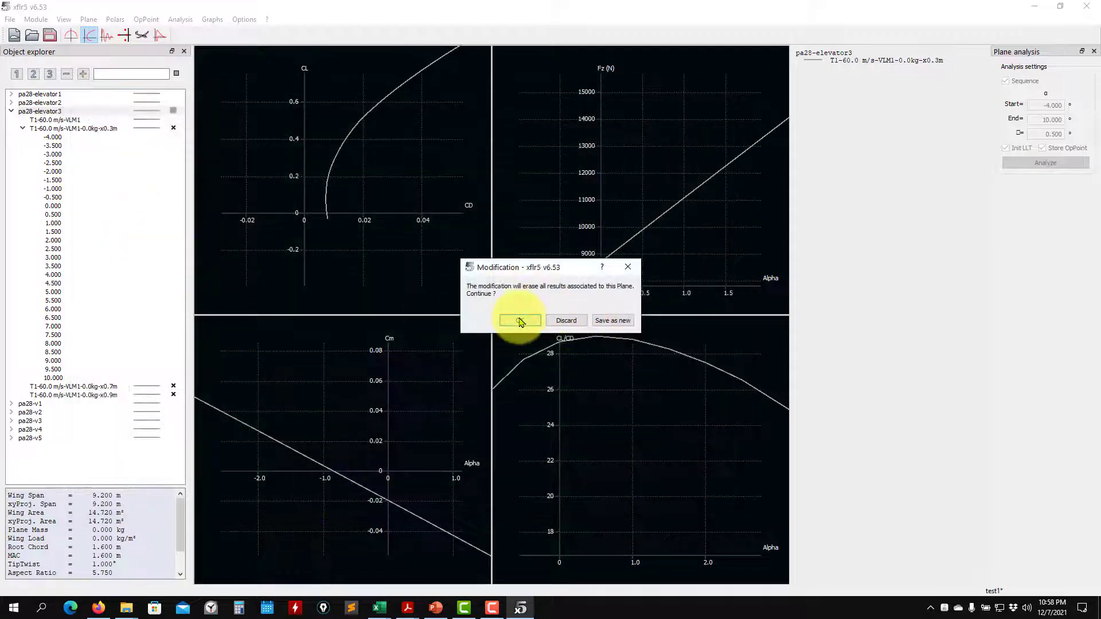
{"action": "left_click", "coordinate": [520, 321]}
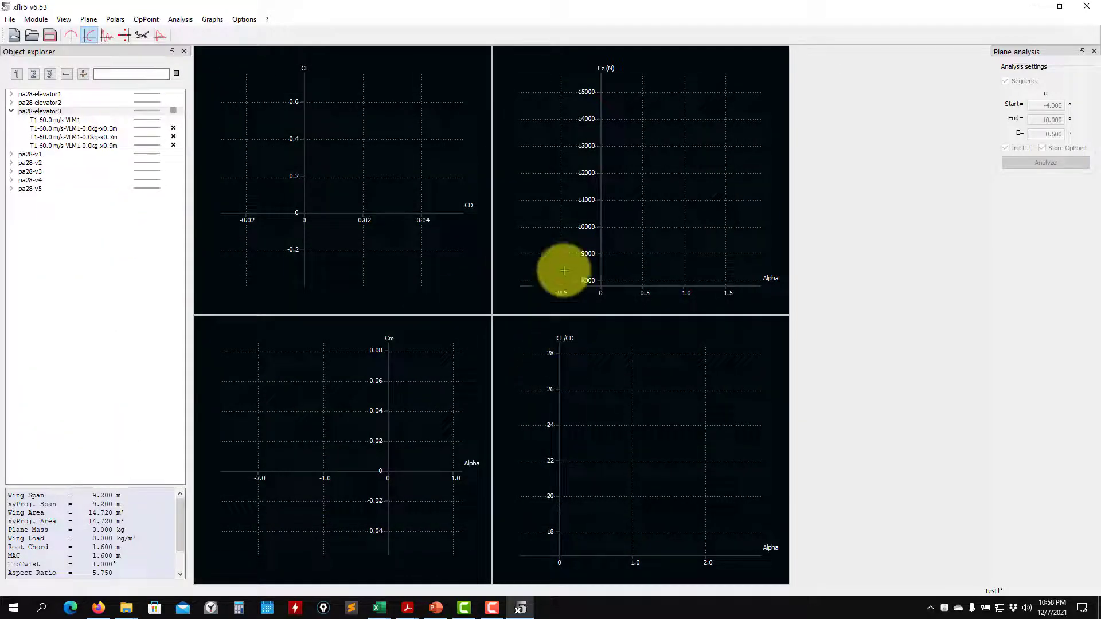
{"action": "left_click", "coordinate": [102, 132]}
{"action": "left_click", "coordinate": [1045, 164]}
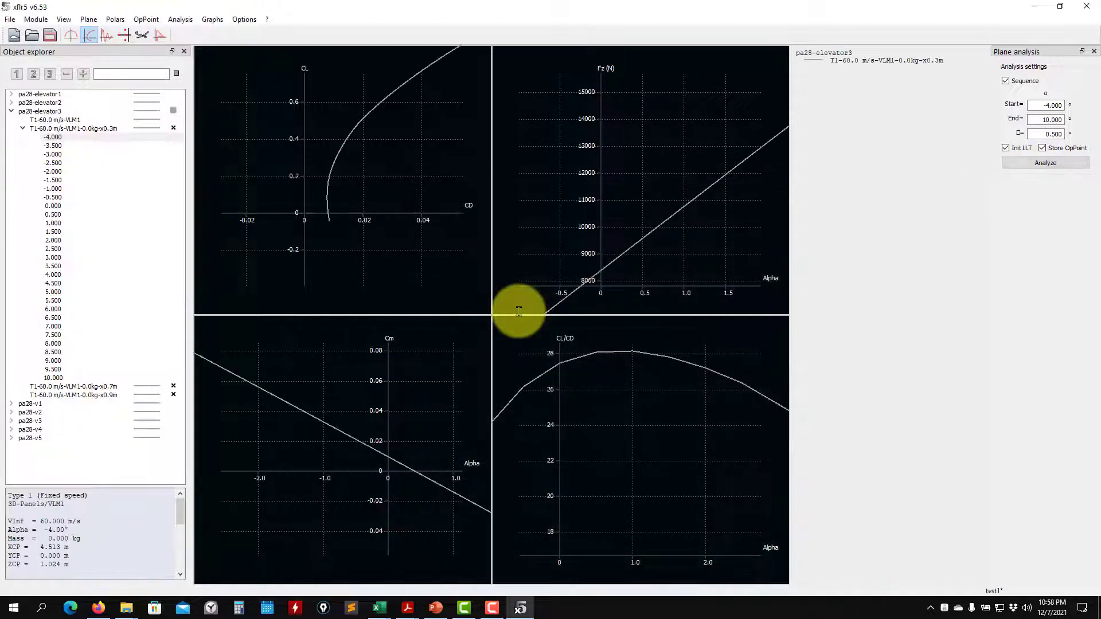
Step: Examine the Cm, Fz and CL/CD curves near the trim angle for the -2° elevator tilt
{"action": "left_click_drag", "start_coordinate": [616, 241], "coordinate": [626, 220]}
{"action": "scroll", "coordinate": [428, 500], "scroll_direction": "up", "scroll_amount": 4}
{"action": "left_click_drag", "start_coordinate": [429, 500], "coordinate": [362, 480]}
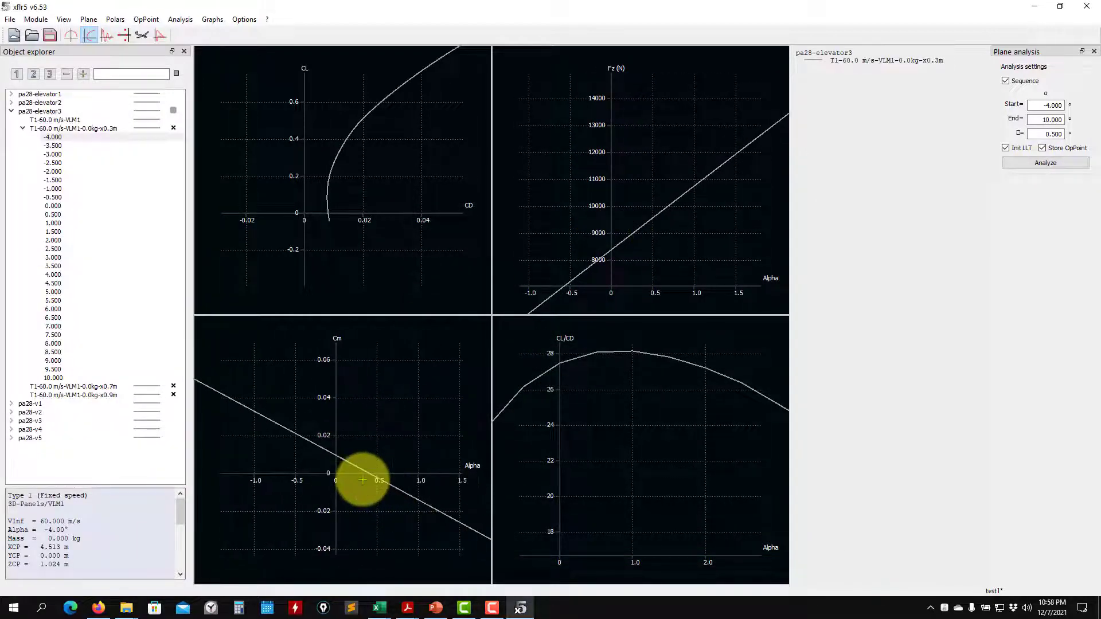
{"action": "scroll", "coordinate": [642, 275], "scroll_direction": "up", "scroll_amount": 3}
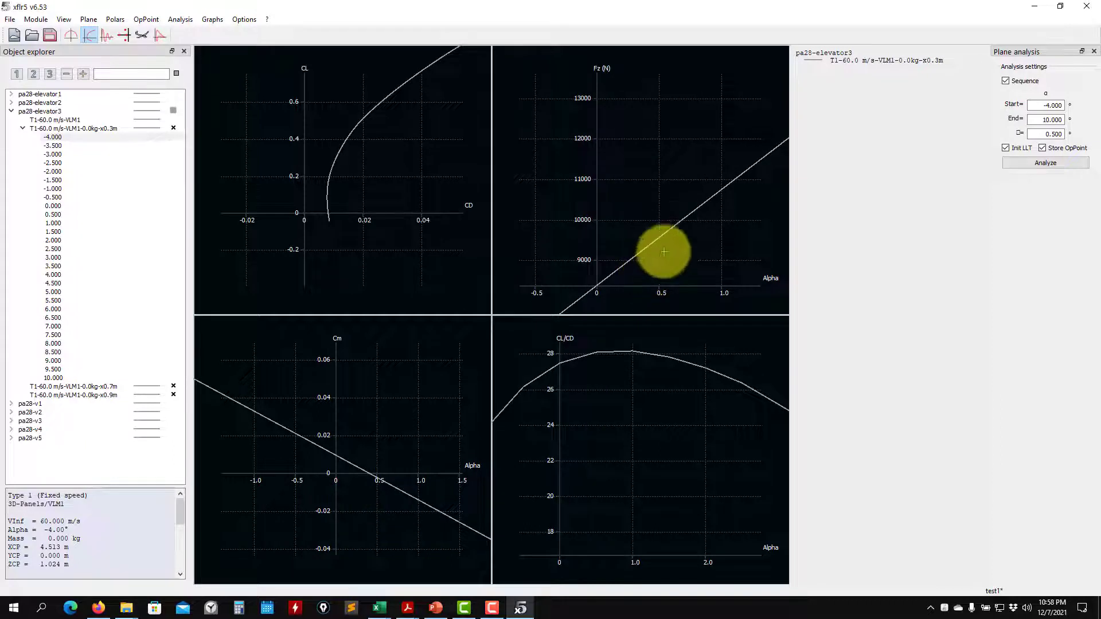
{"action": "scroll", "coordinate": [629, 377], "scroll_direction": "up", "scroll_amount": 2}
{"action": "left_click_drag", "start_coordinate": [628, 377], "coordinate": [642, 465]}
{"action": "scroll", "coordinate": [665, 475], "scroll_direction": "up", "scroll_amount": 4}
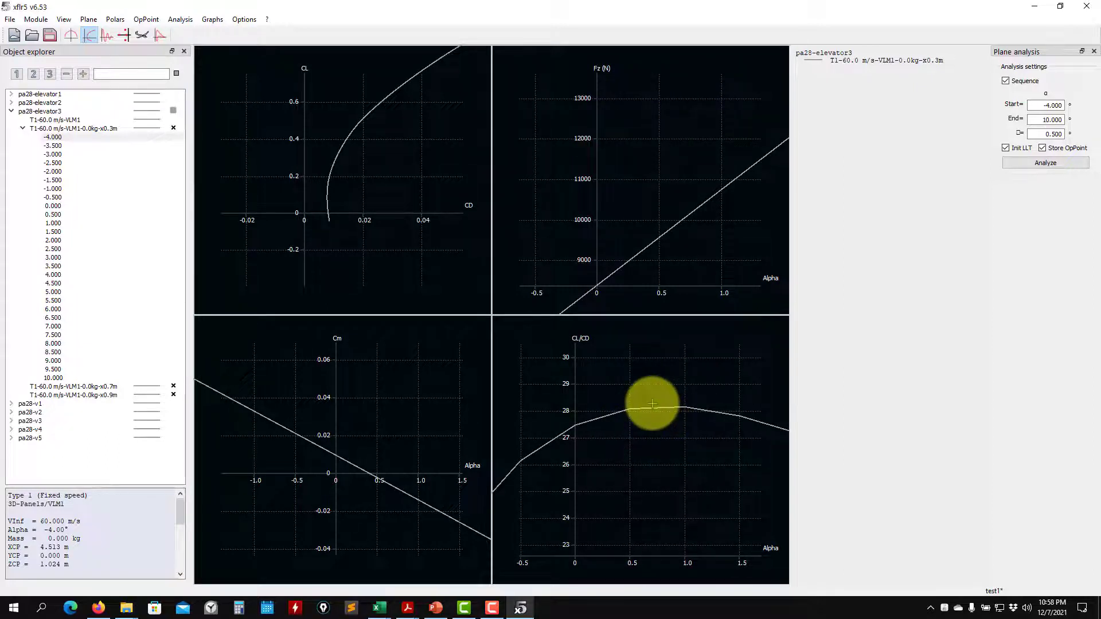
{"action": "scroll", "coordinate": [707, 258], "scroll_direction": "up", "scroll_amount": 2}
{"action": "left_click_drag", "start_coordinate": [707, 258], "coordinate": [664, 222]}
{"action": "scroll", "coordinate": [643, 211], "scroll_direction": "up", "scroll_amount": 3}
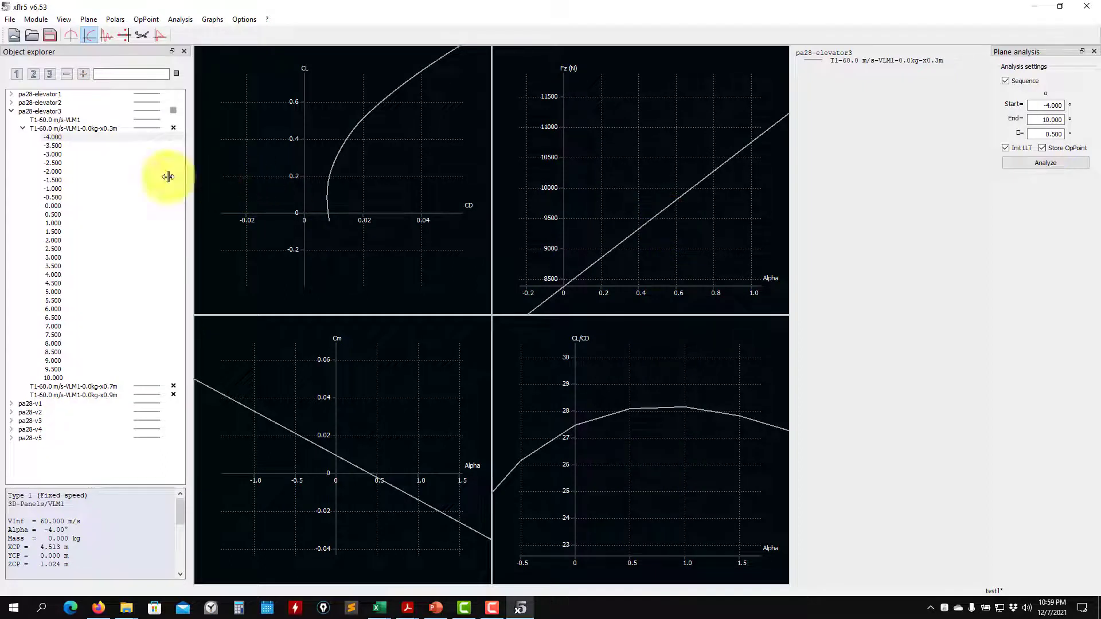
{"action": "left_click", "coordinate": [10, 111]}
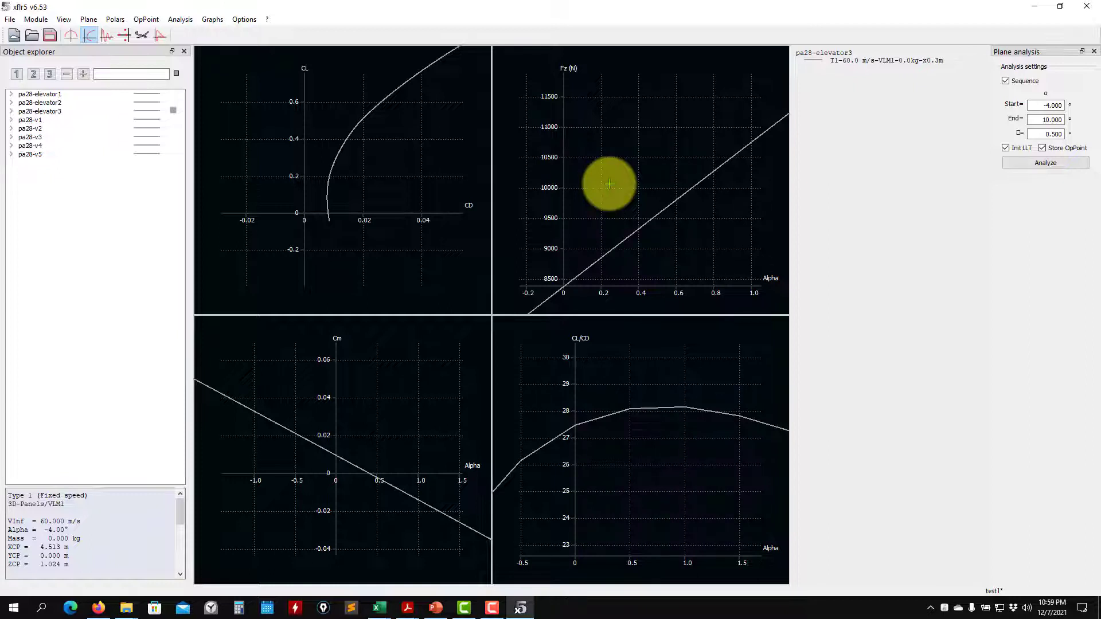
{"action": "left_click_drag", "start_coordinate": [607, 255], "coordinate": [615, 172]}
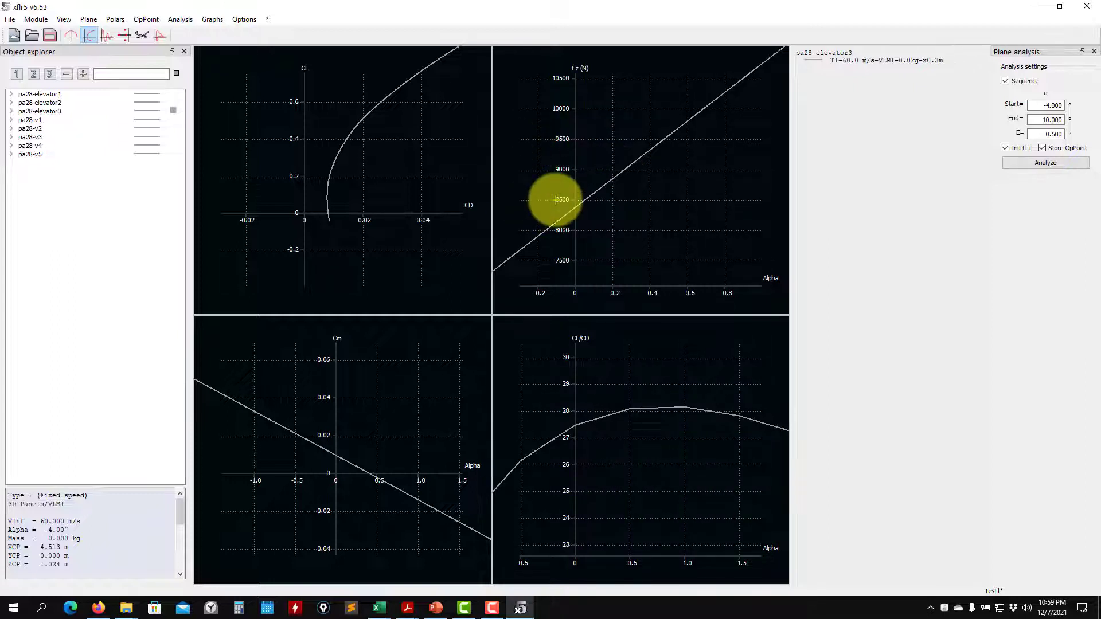
Step: Expand pa28-elevator3 and switch on the display of its T1-60.0 m/s-VLM1 polars
{"action": "right_click", "coordinate": [153, 111]}
{"action": "left_click", "coordinate": [67, 113]}
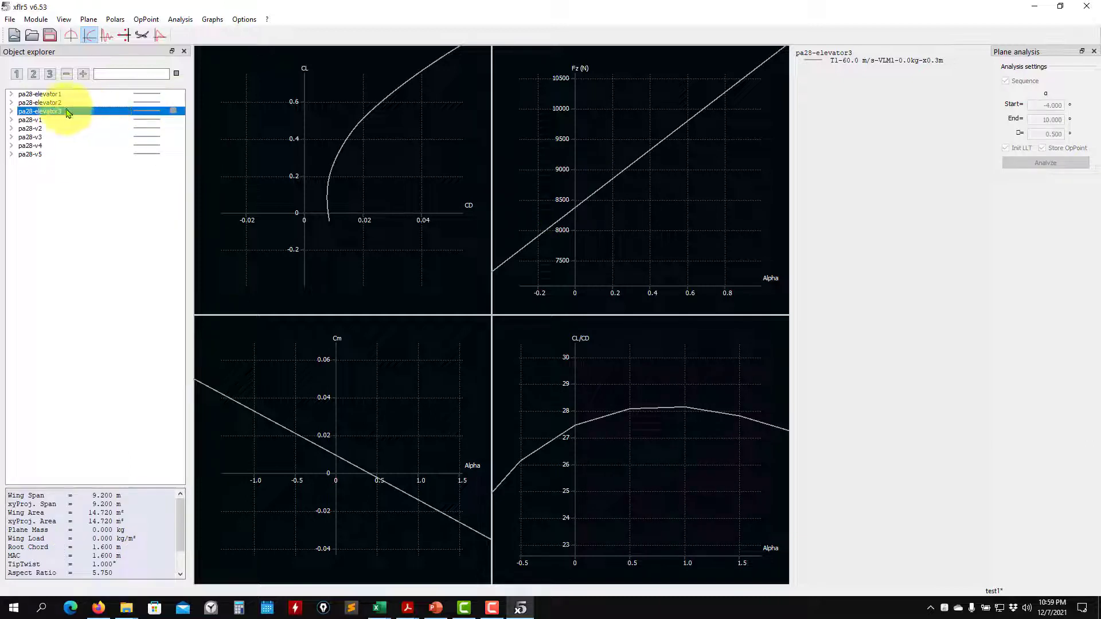
{"action": "left_click", "coordinate": [11, 112]}
{"action": "left_click", "coordinate": [172, 128]}
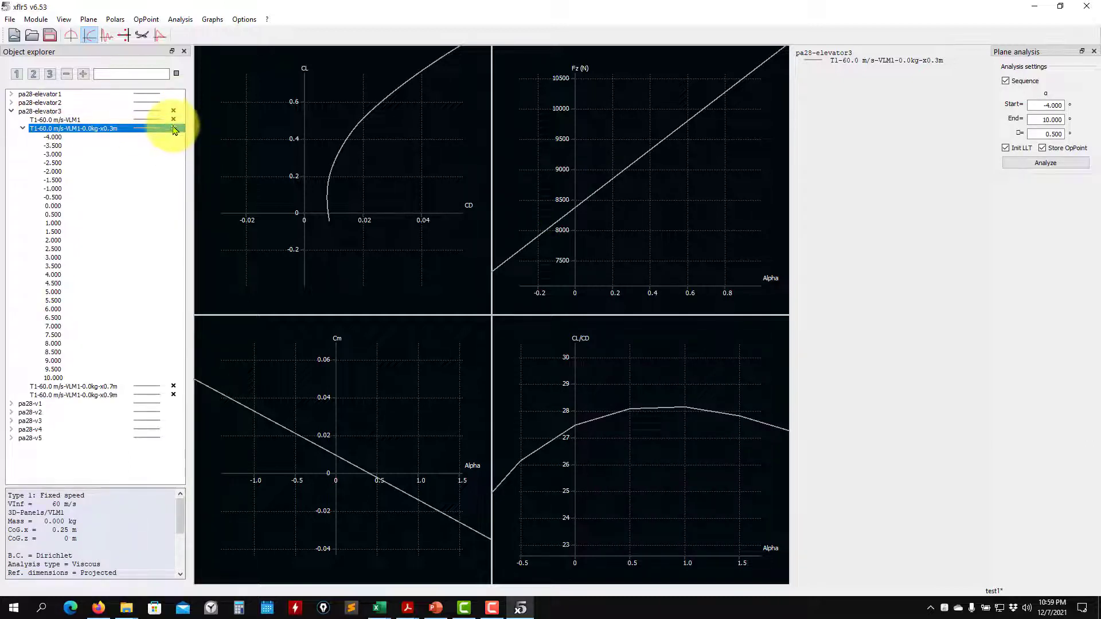
Step: Hide the pa28-elevator3 polars, collapse its entry, and expand pa28-v5 with its polar displayed in the graphs
{"action": "left_click", "coordinate": [173, 111]}
{"action": "left_click", "coordinate": [12, 112]}
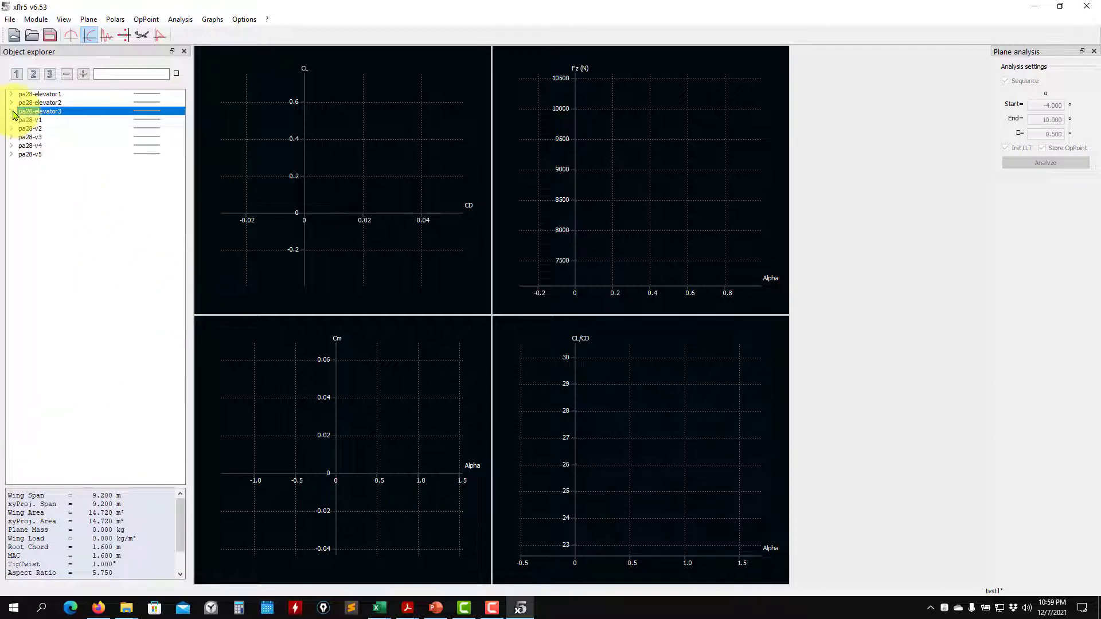
{"action": "left_click", "coordinate": [12, 154]}
{"action": "left_click", "coordinate": [167, 154]}
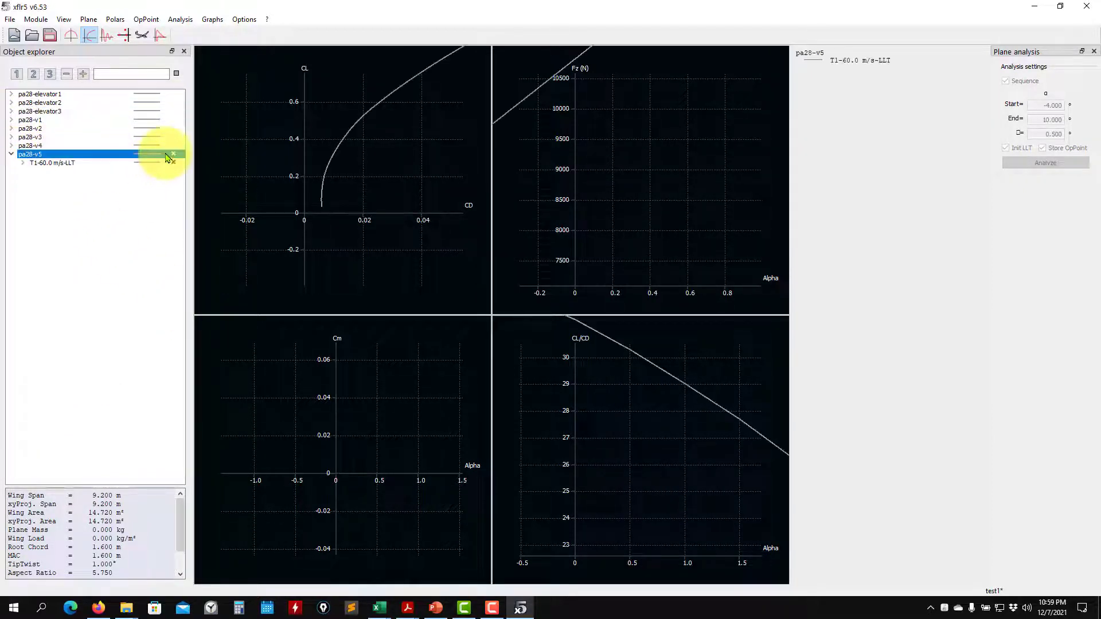
Step: Rescale the Fz, CL and Cm graphs and examine the pa28-v5 LLT curves, including CL/CD
{"action": "scroll", "coordinate": [619, 461], "scroll_direction": "up", "scroll_amount": 10}
{"action": "scroll", "coordinate": [627, 473], "scroll_direction": "down", "scroll_amount": 8}
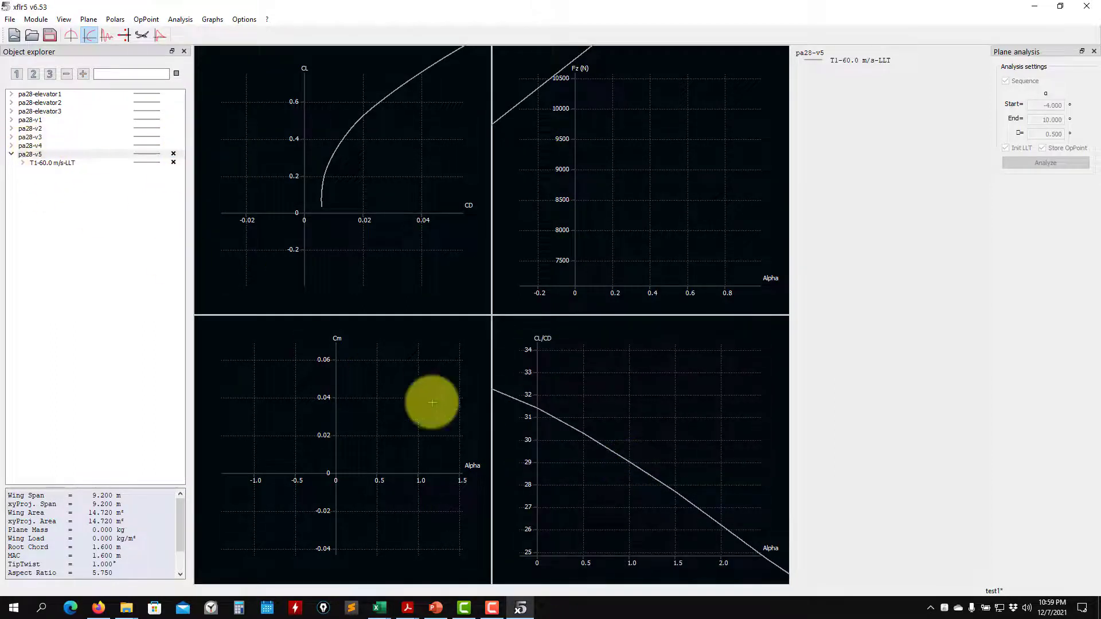
{"action": "scroll", "coordinate": [663, 435], "scroll_direction": "down", "scroll_amount": 6}
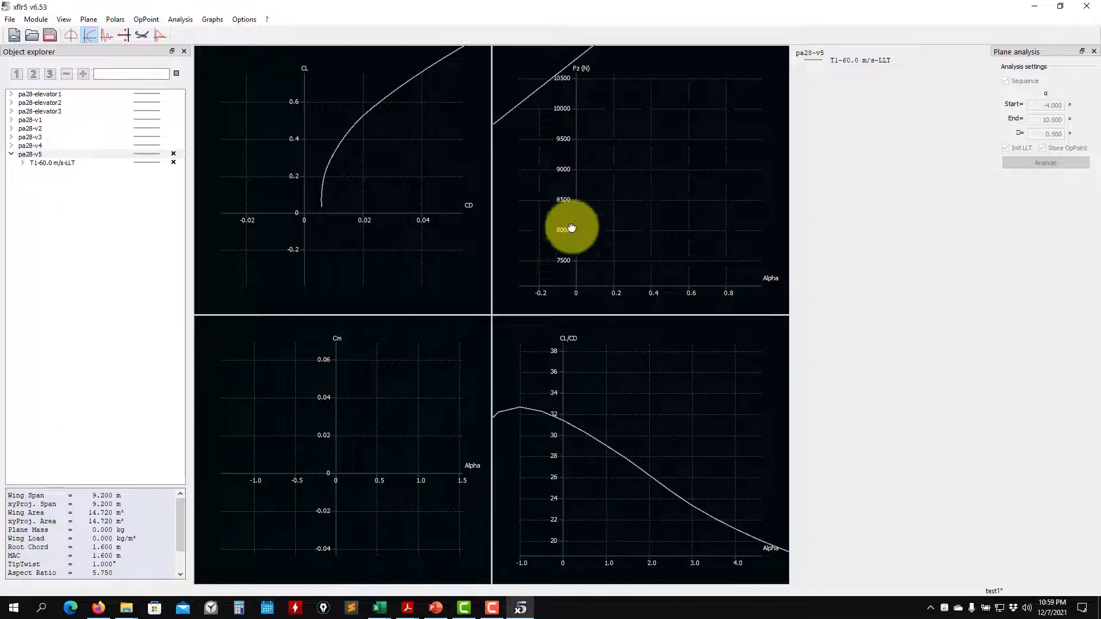
{"action": "left_click_drag", "start_coordinate": [565, 213], "coordinate": [616, 311]}
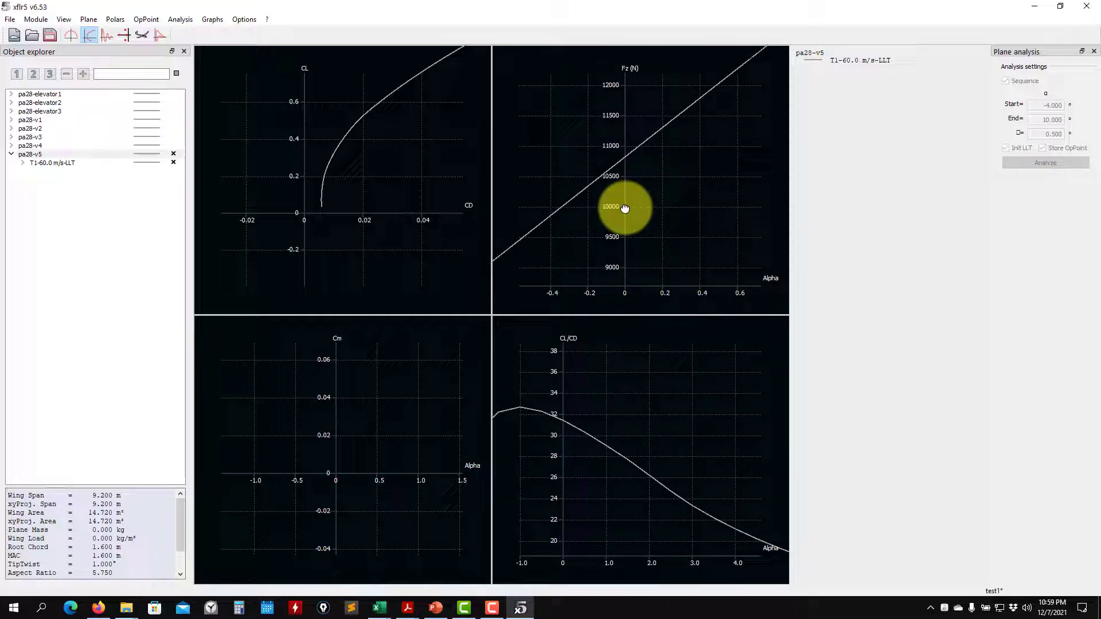
{"action": "key", "text": "r"}
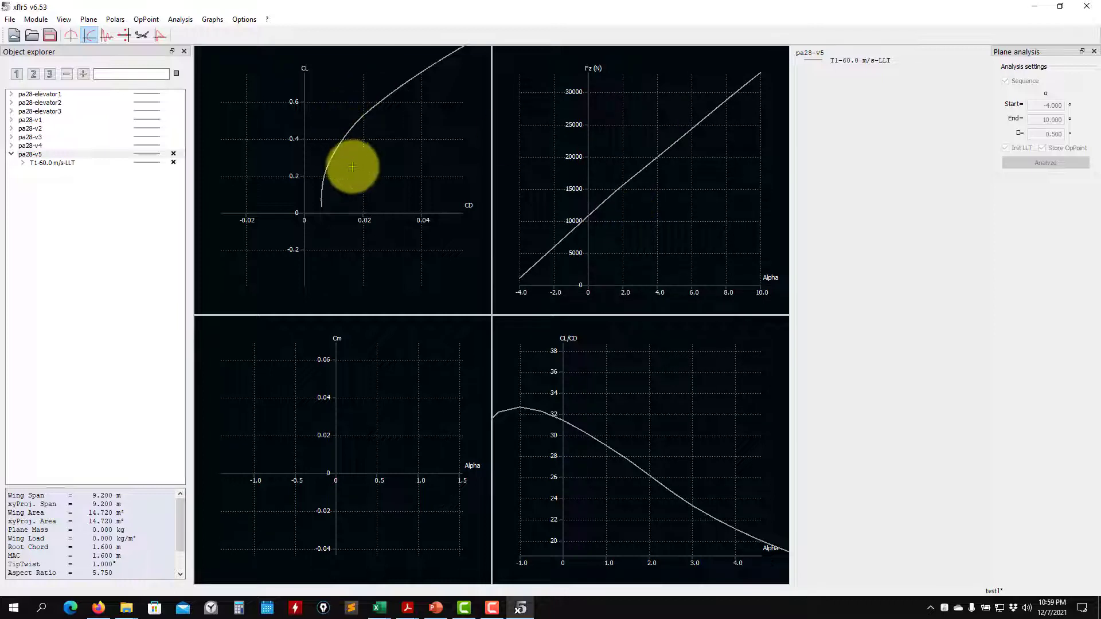
{"action": "key", "text": "r"}
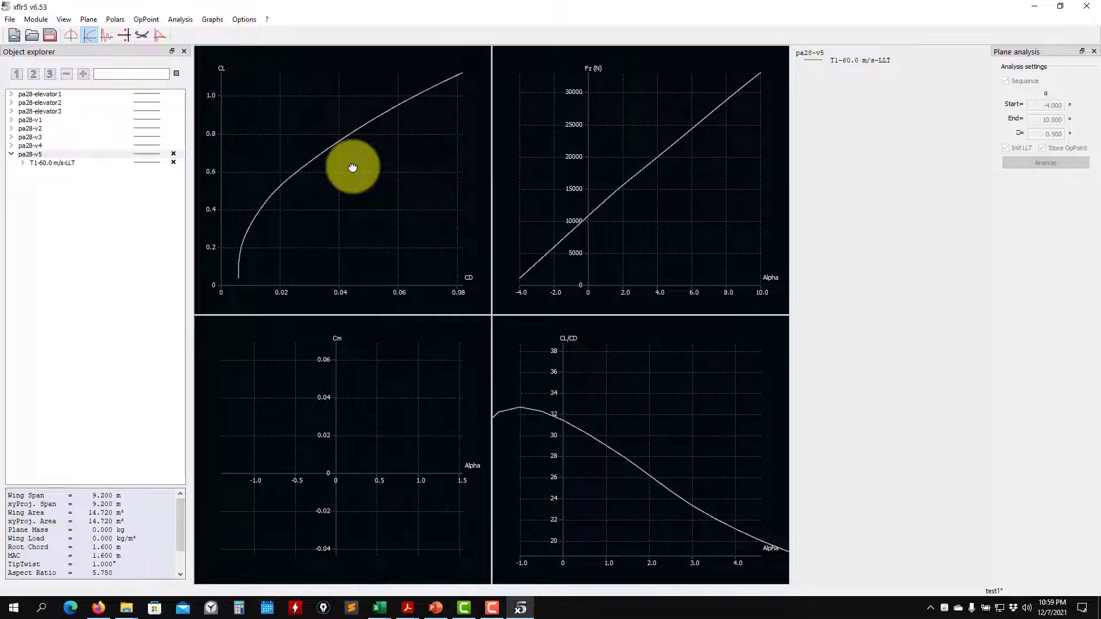
{"action": "key", "text": "r"}
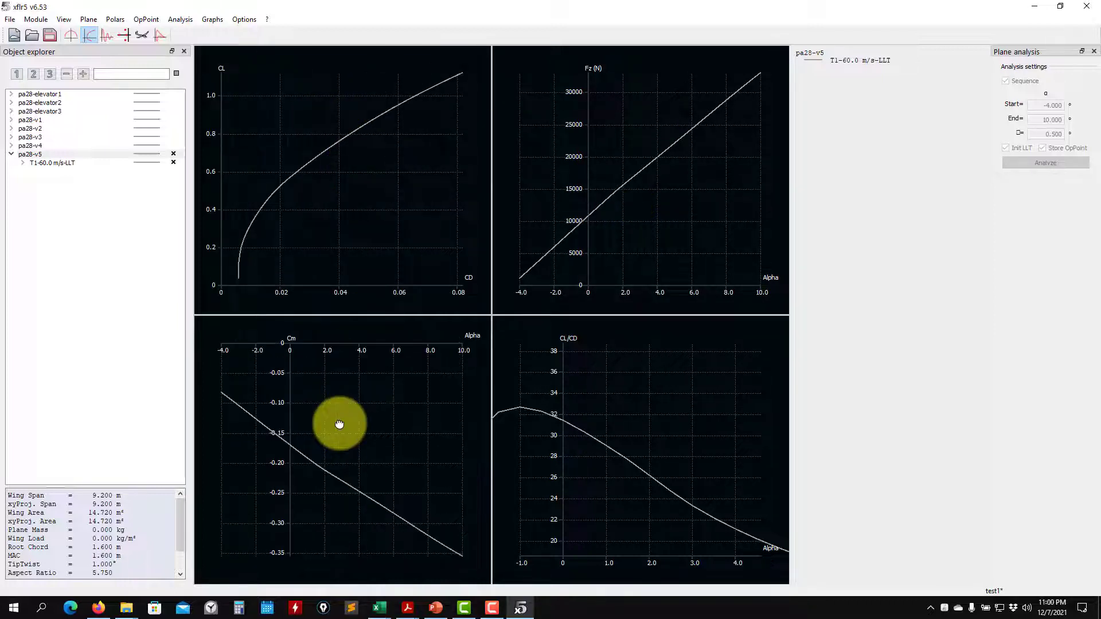
{"action": "left_click_drag", "start_coordinate": [337, 418], "coordinate": [368, 426]}
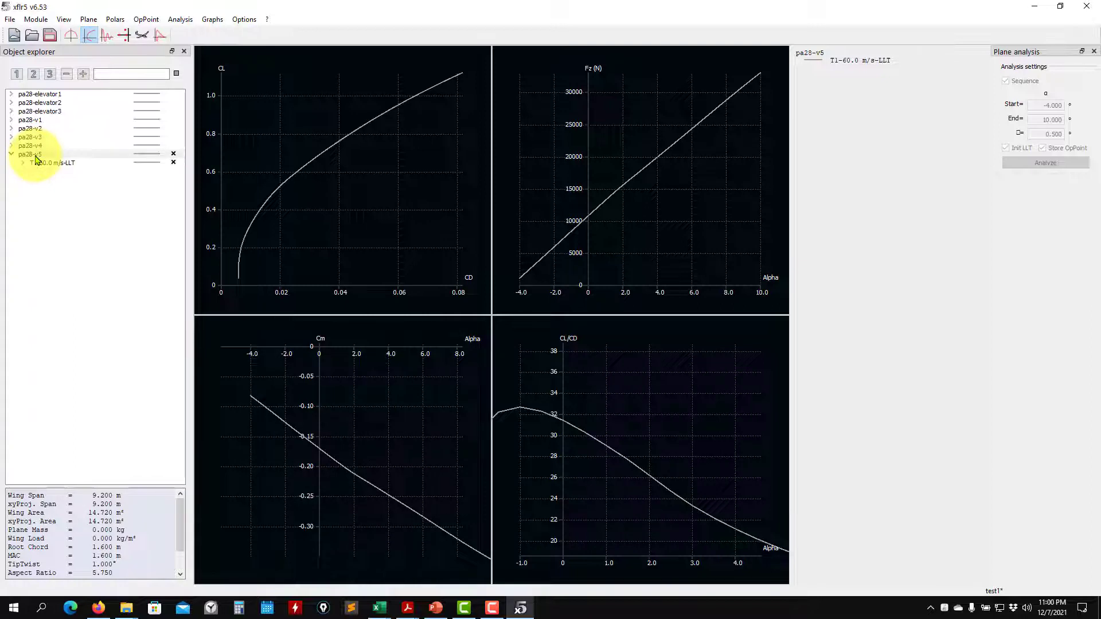
Step: Define a fixed-speed 60 m/s VLM1 analysis for pa28-v5 with the centre of gravity at X = 0.250 m
{"action": "left_click", "coordinate": [142, 35]}
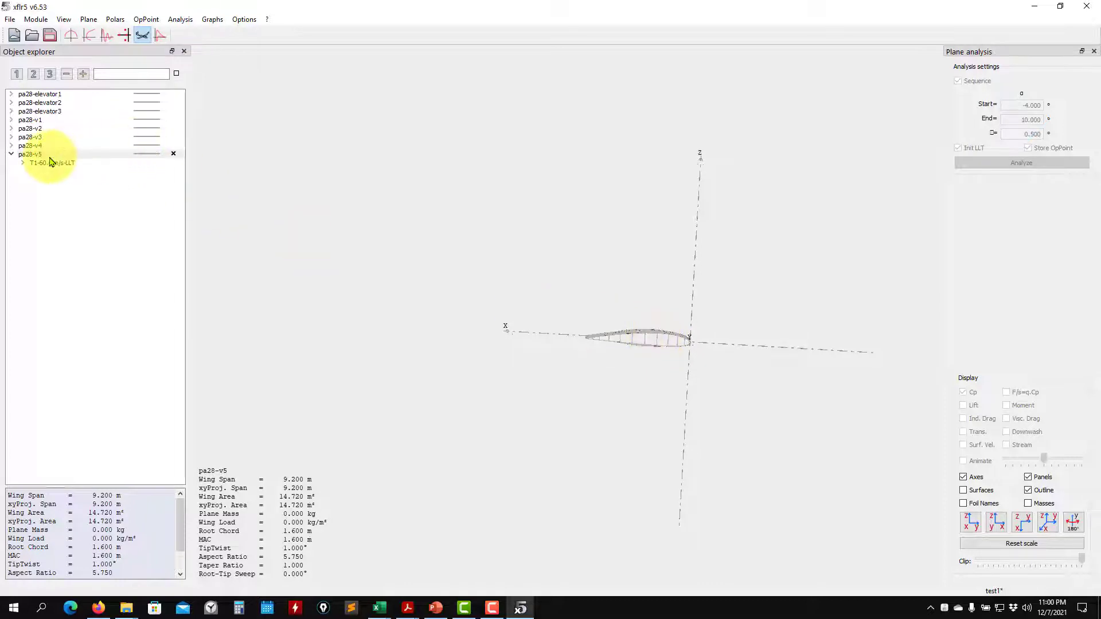
{"action": "left_click", "coordinate": [180, 20]}
{"action": "left_click", "coordinate": [207, 33]}
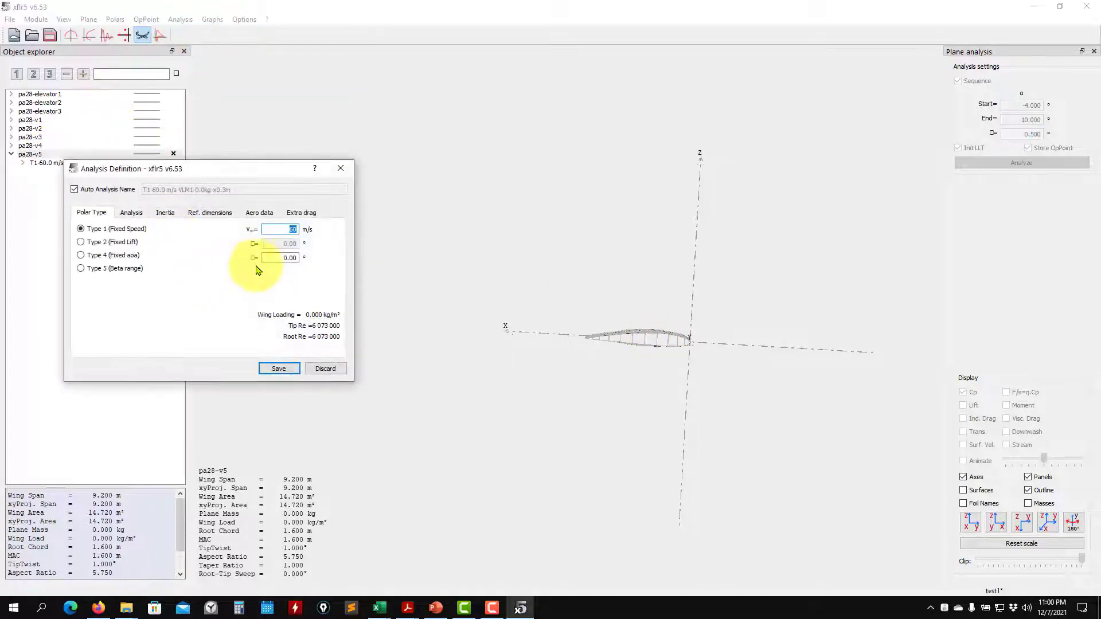
{"action": "left_click", "coordinate": [164, 213]}
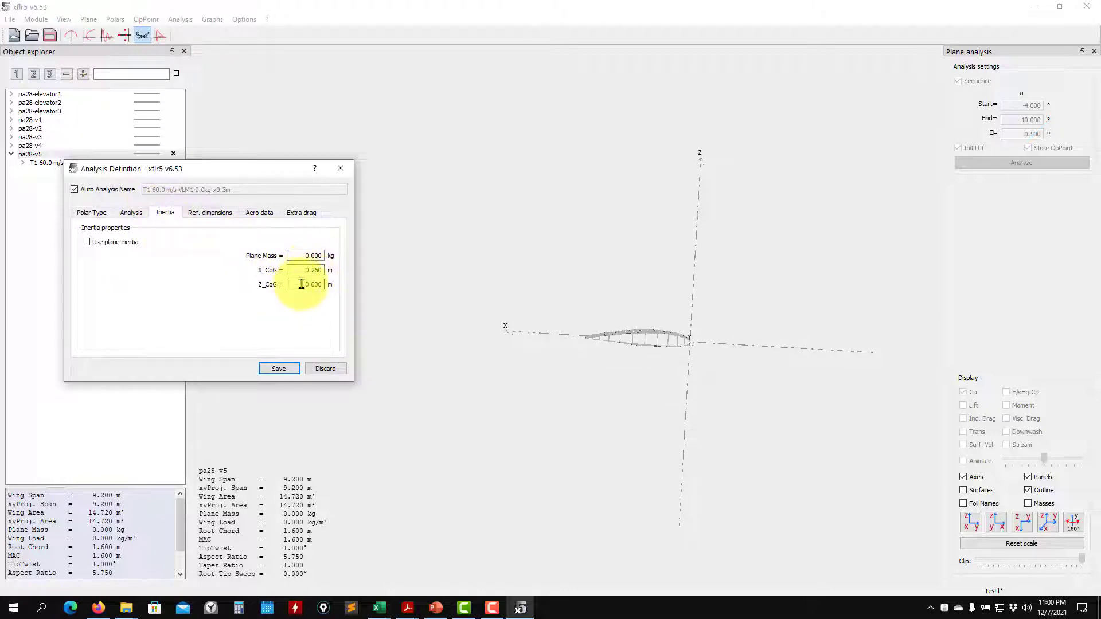
{"action": "left_click", "coordinate": [323, 270]}
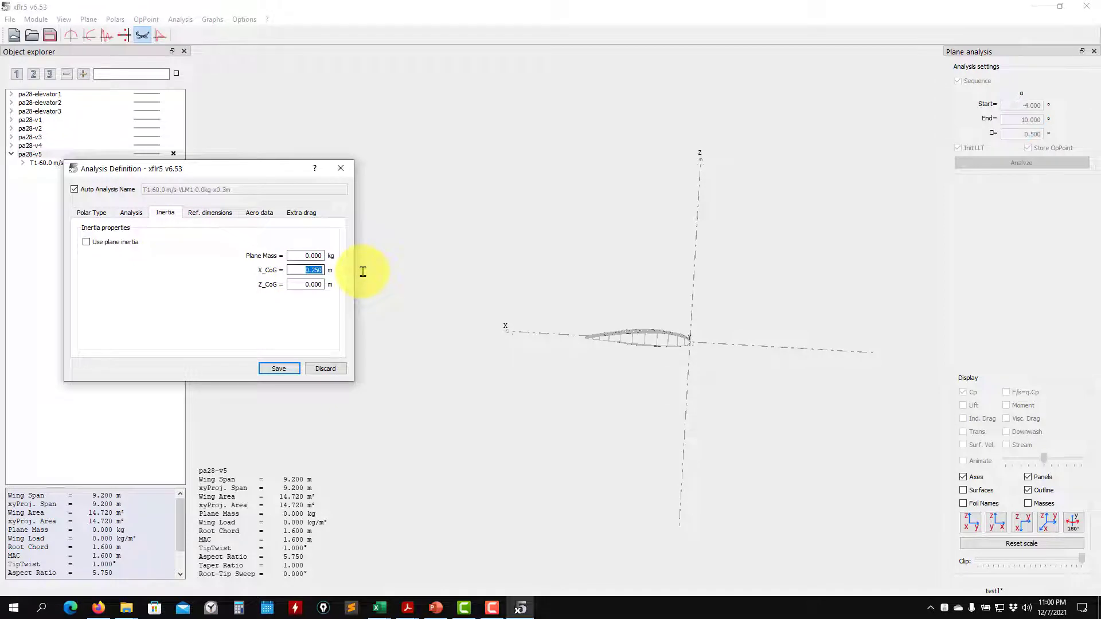
{"action": "left_click", "coordinate": [279, 369]}
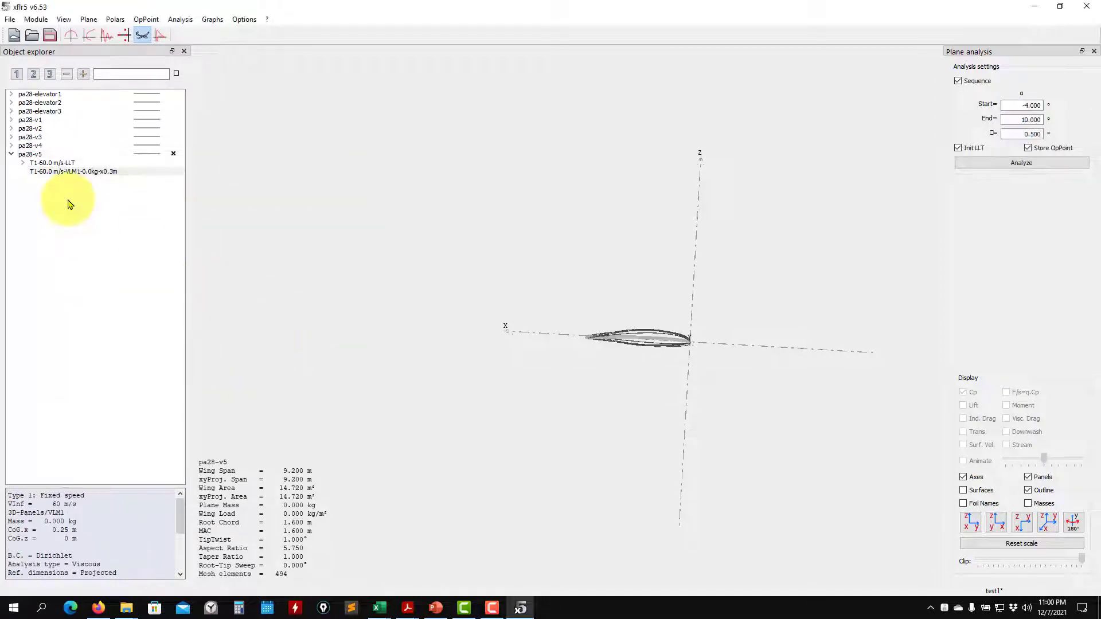
Step: Run the new VLM1 analysis of pa28-v5 for angles of attack from -4° to 10° in 0.5° increments
{"action": "left_click", "coordinate": [91, 172]}
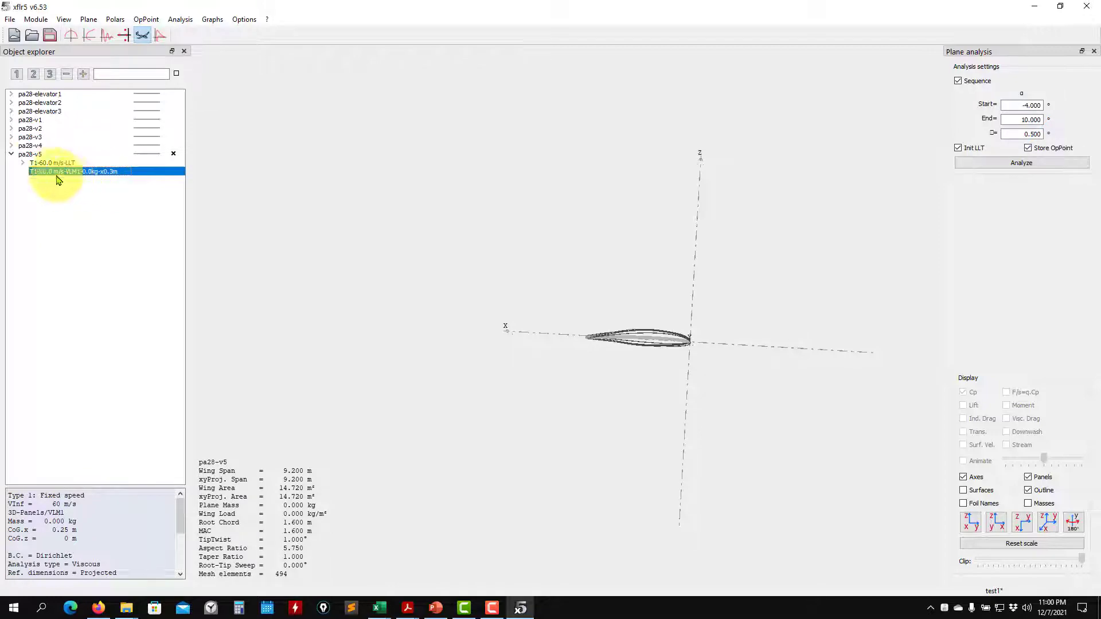
{"action": "left_click", "coordinate": [27, 163]}
{"action": "left_click", "coordinate": [25, 163]}
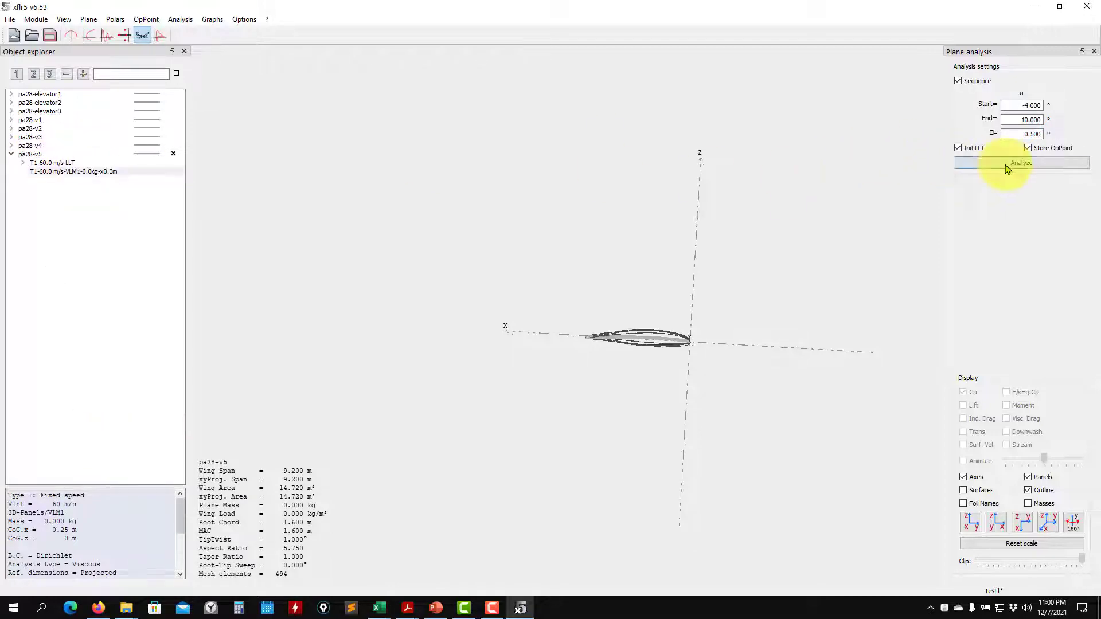
{"action": "left_click", "coordinate": [1000, 163]}
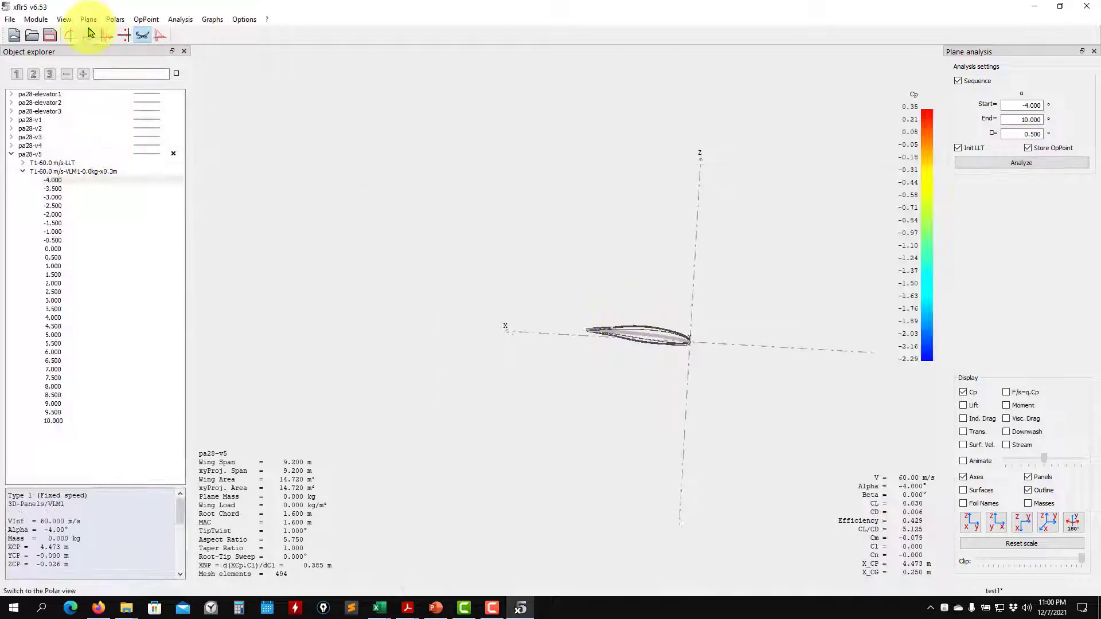
Step: Compare the LLT and VLM1 polar curves of pa28-v5, and glance at the elevator exercise slide in PowerPoint
{"action": "left_click", "coordinate": [89, 35]}
{"action": "scroll", "coordinate": [622, 394], "scroll_direction": "down", "scroll_amount": 5}
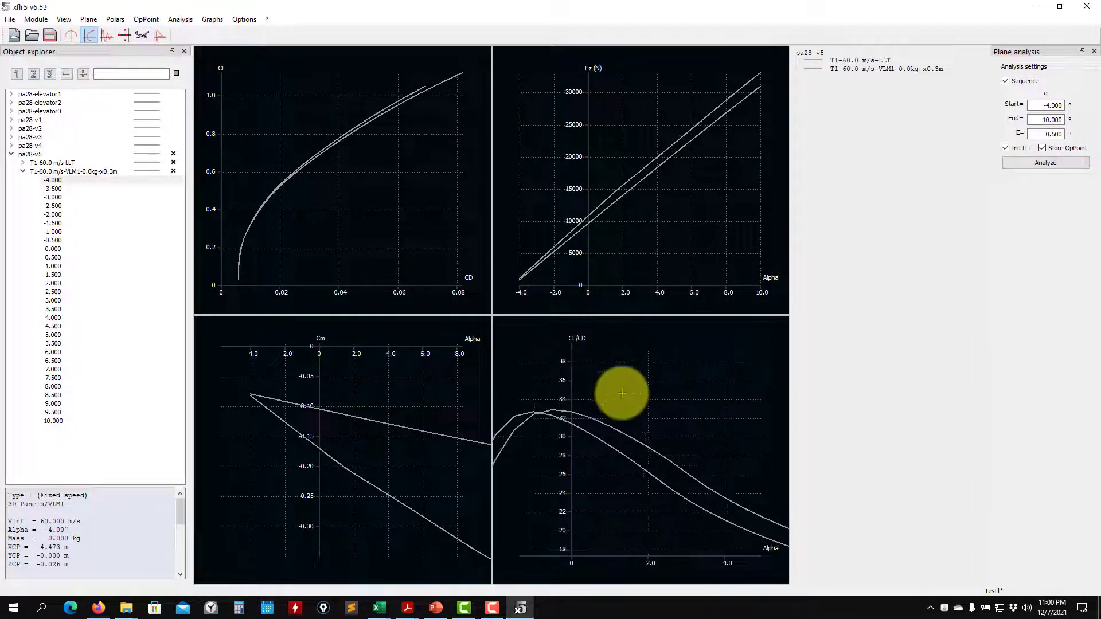
{"action": "scroll", "coordinate": [446, 369], "scroll_direction": "down", "scroll_amount": 3}
{"action": "scroll", "coordinate": [403, 383], "scroll_direction": "down", "scroll_amount": 4}
{"action": "mouse_move", "coordinate": [346, 437]}
{"action": "left_mouse_down"}
{"action": "mouse_move", "coordinate": [347, 454]}
{"action": "mouse_move", "coordinate": [309, 445]}
{"action": "mouse_move", "coordinate": [327, 445]}
{"action": "left_mouse_up"}
{"action": "scroll", "coordinate": [327, 438], "scroll_direction": "up", "scroll_amount": 5}
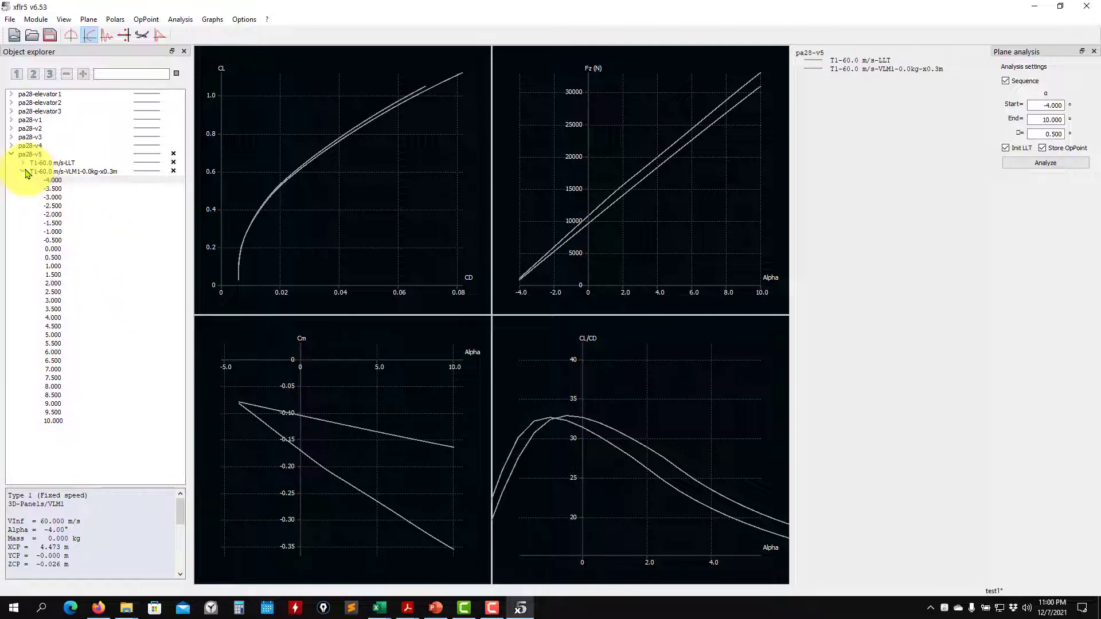
{"action": "left_click", "coordinate": [436, 608]}
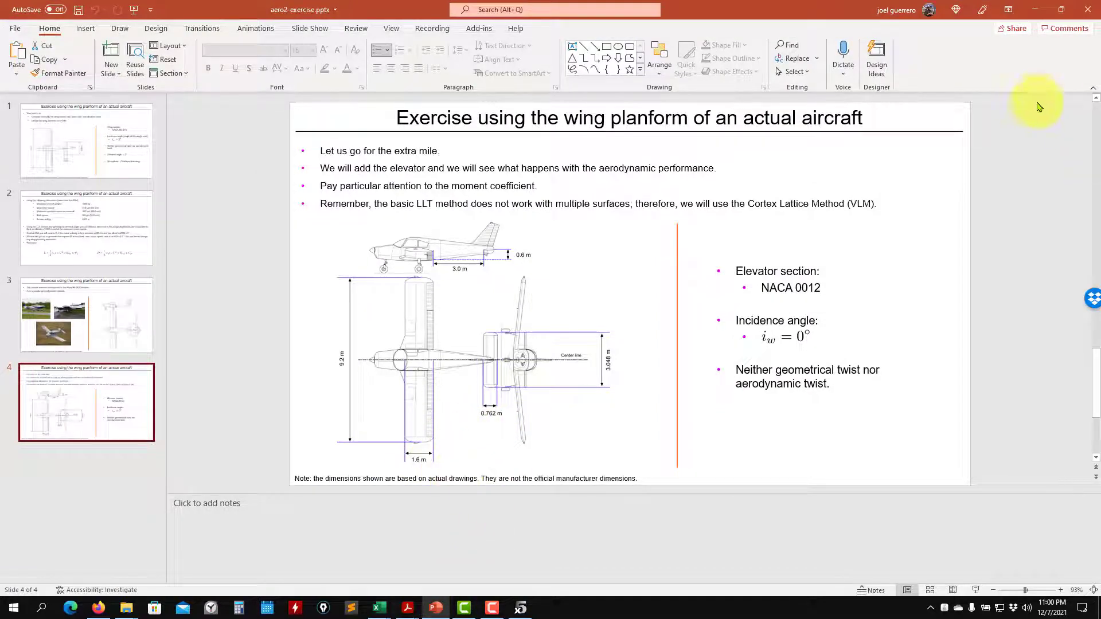
{"action": "left_click", "coordinate": [1035, 9]}
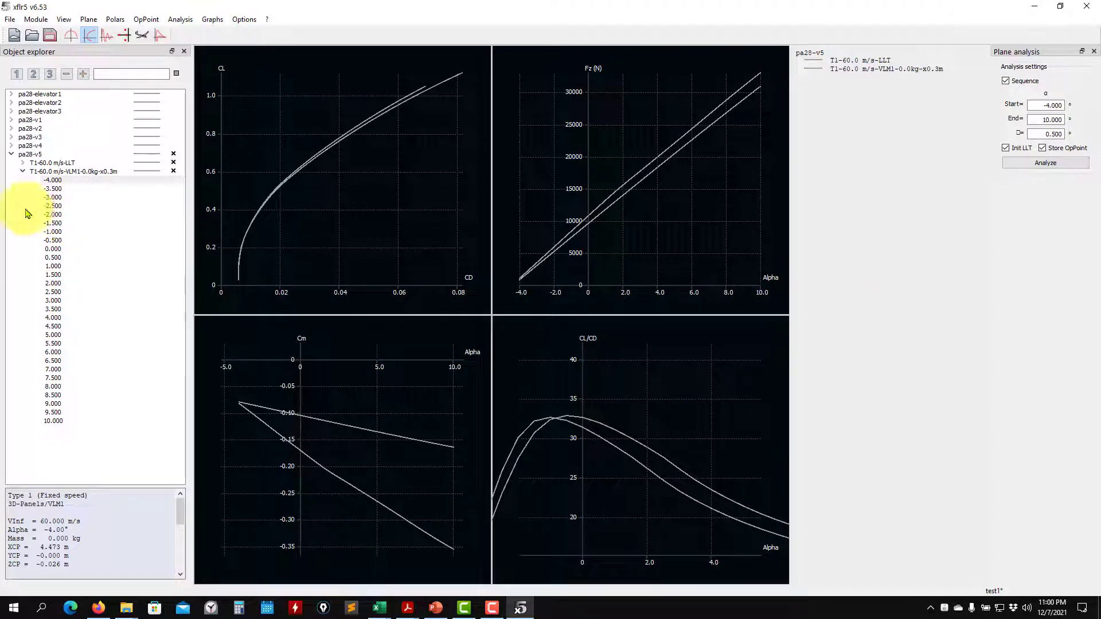
Step: Define a second pa28-v5 VLM1 analysis with the X centre of gravity at 0.4 m and run it from -4° to 10°
{"action": "left_click", "coordinate": [30, 153]}
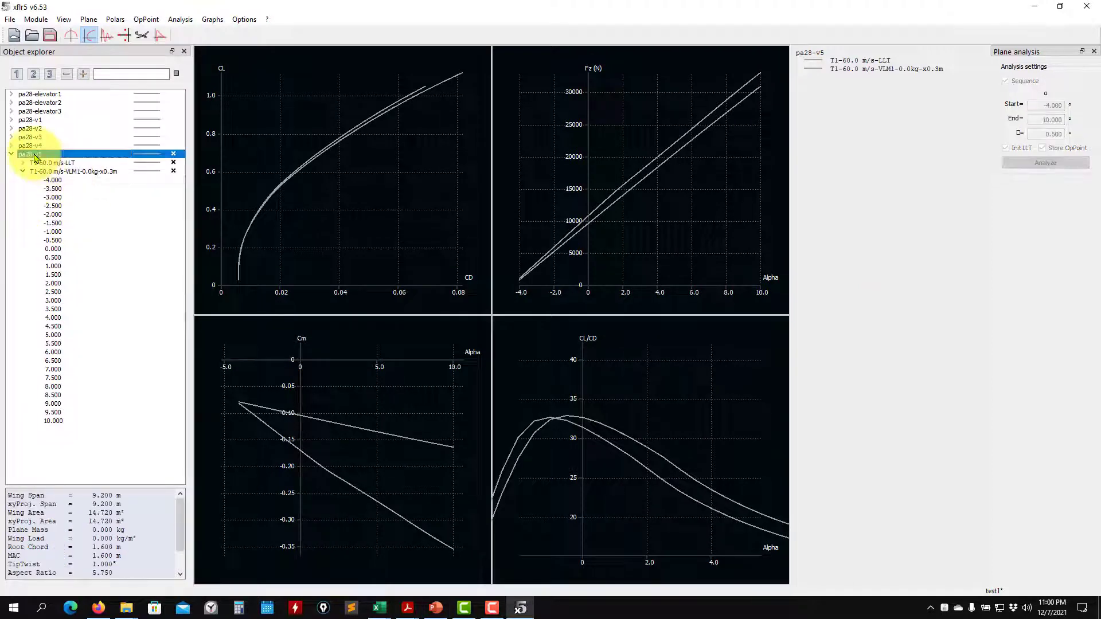
{"action": "left_click", "coordinate": [184, 21]}
{"action": "left_click", "coordinate": [192, 33]}
{"action": "left_click", "coordinate": [165, 212]}
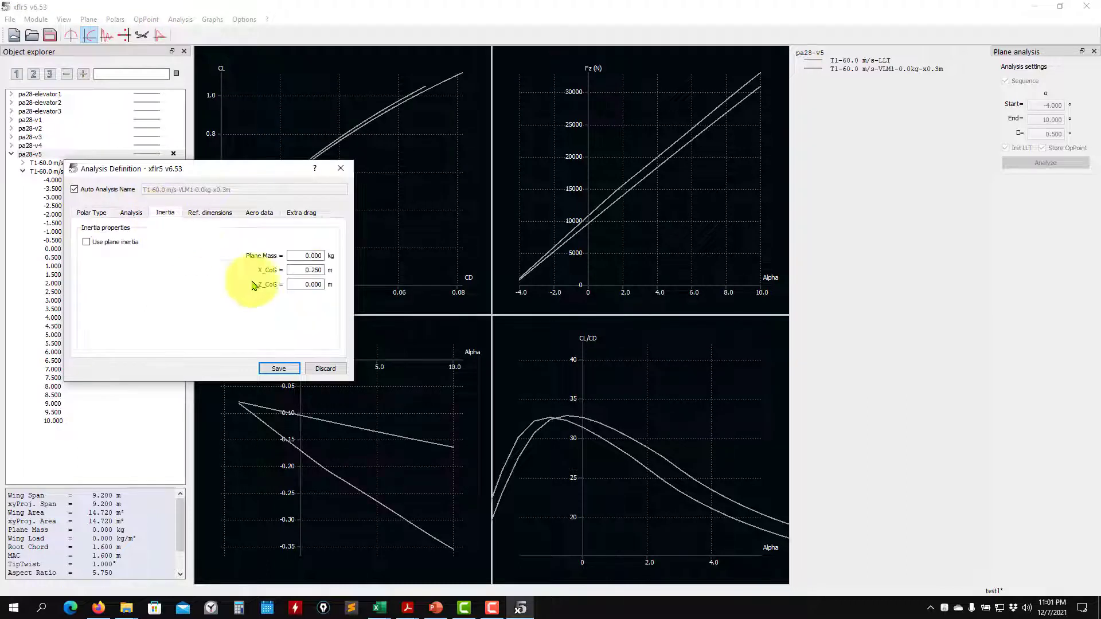
{"action": "double_click", "coordinate": [312, 270]}
{"action": "type", "text": "0.4"}
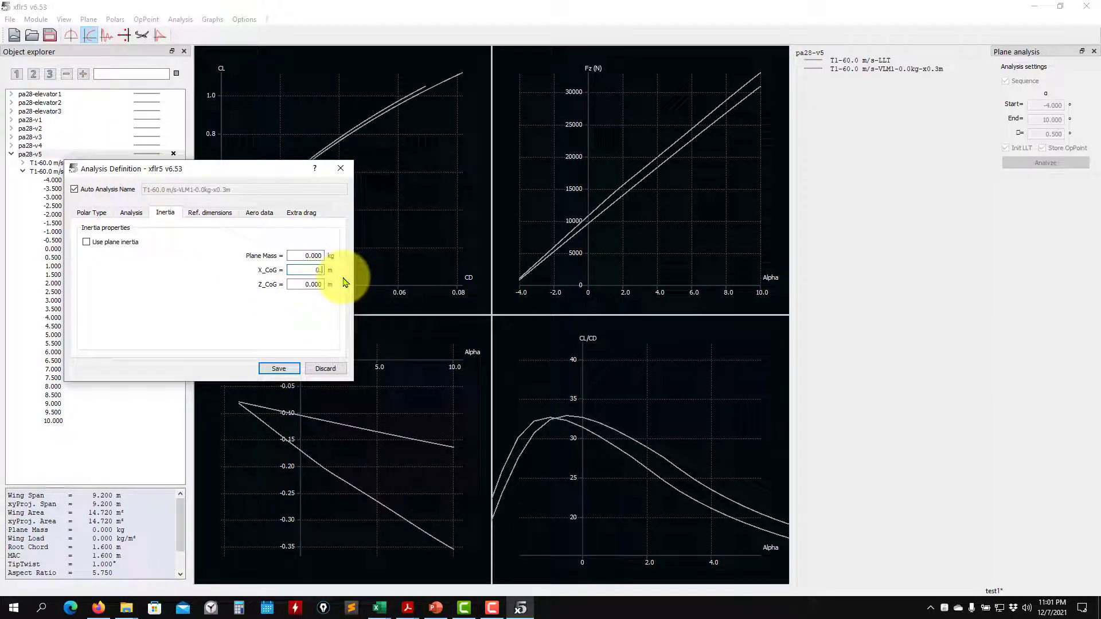
{"action": "left_click", "coordinate": [265, 369]}
{"action": "left_click", "coordinate": [1035, 164]}
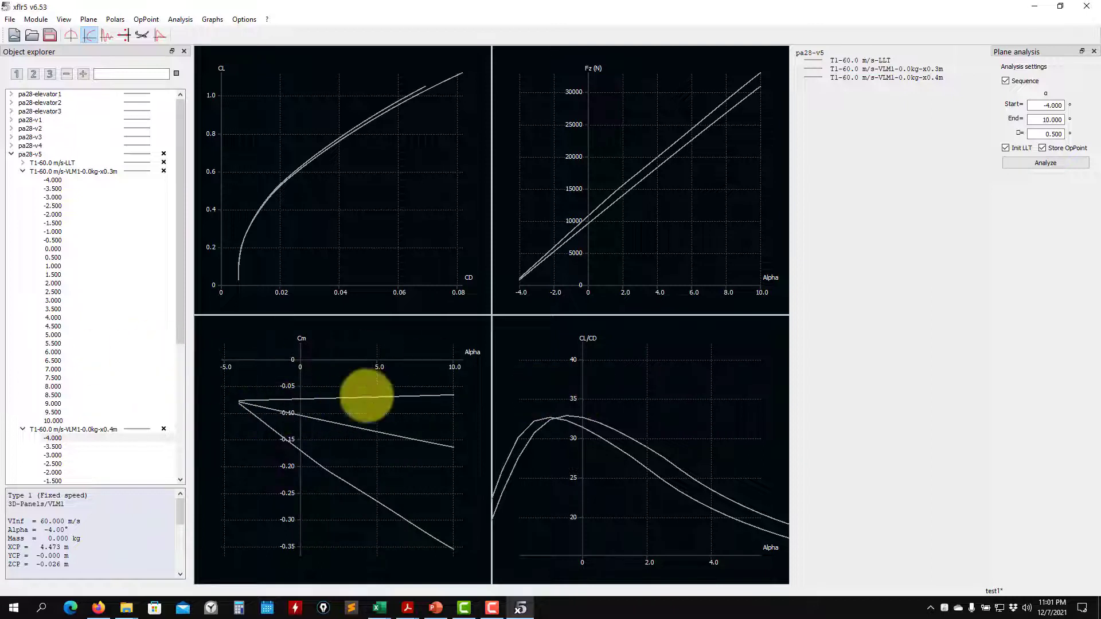
Step: Hide the pa28-v5 LLT polar and compare the Cm curves for the 0.25 m and 0.4 m centre of gravity positions
{"action": "left_click_drag", "start_coordinate": [298, 393], "coordinate": [302, 385]}
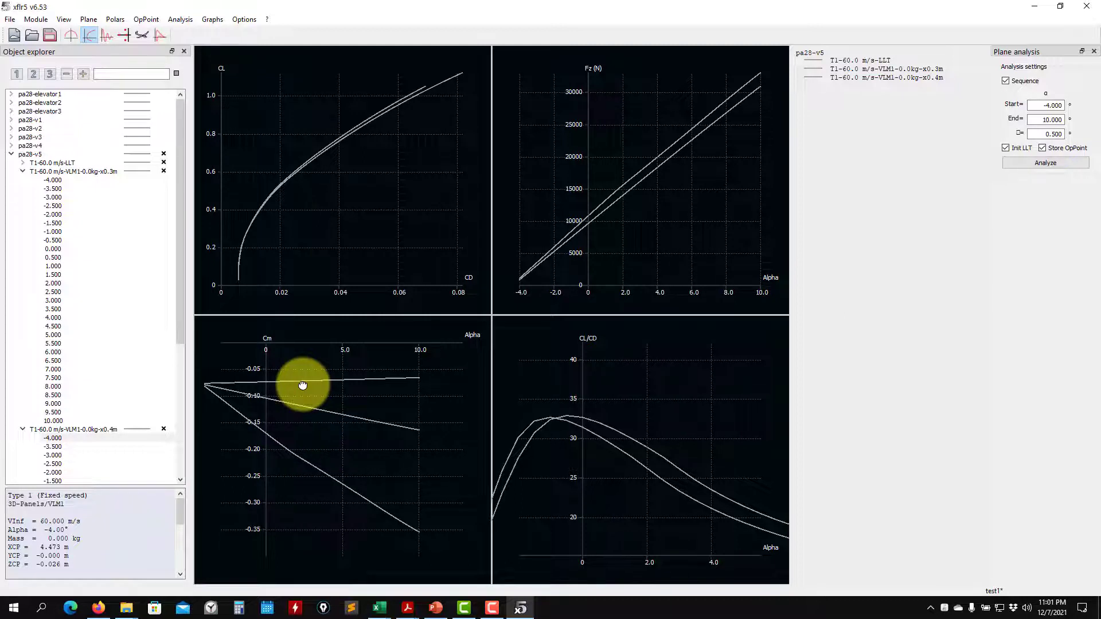
{"action": "left_click_drag", "start_coordinate": [339, 435], "coordinate": [368, 413]}
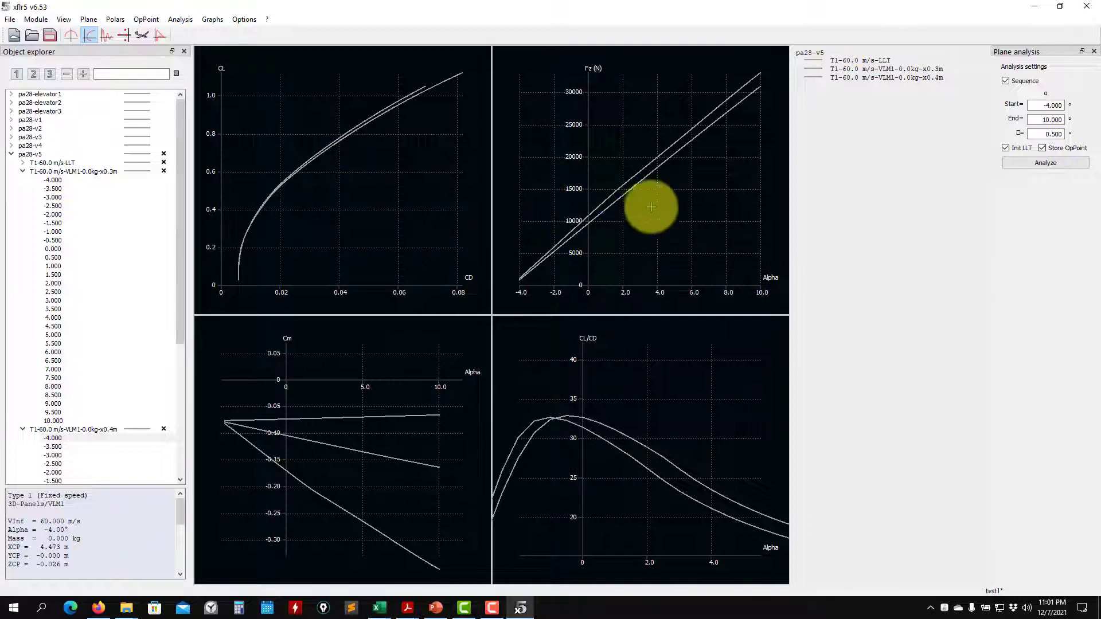
{"action": "left_click", "coordinate": [164, 162]}
{"action": "left_click", "coordinate": [69, 180]}
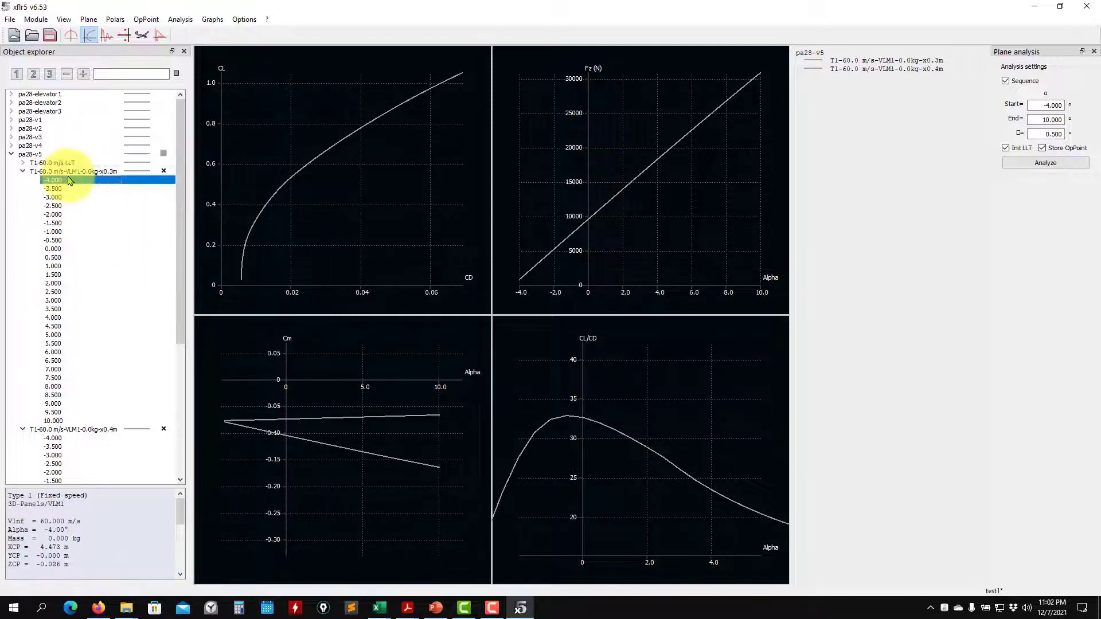
{"action": "left_click", "coordinate": [90, 172]}
{"action": "left_click", "coordinate": [105, 430]}
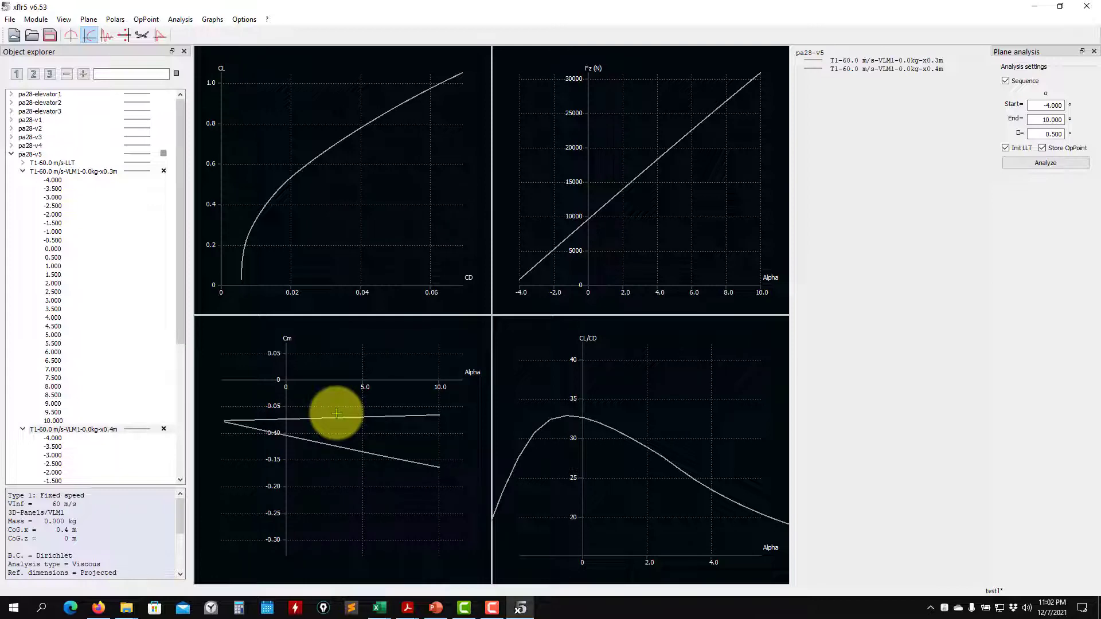
Step: Inspect the pa28-v5 wing in the 3D view from several angles and collapse its entry in the object list
{"action": "left_click", "coordinate": [141, 35]}
{"action": "left_click_drag", "start_coordinate": [612, 327], "coordinate": [491, 181]}
{"action": "left_click_drag", "start_coordinate": [537, 287], "coordinate": [534, 366]}
{"action": "scroll", "coordinate": [547, 317], "scroll_direction": "down", "scroll_amount": 2}
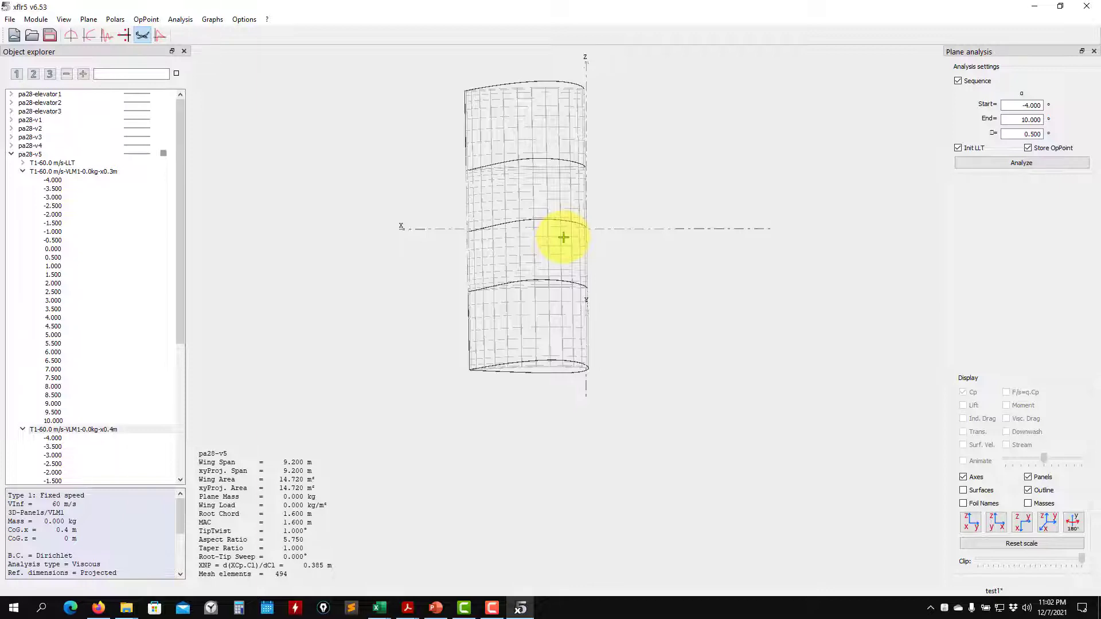
{"action": "mouse_move", "coordinate": [563, 237]}
{"action": "left_mouse_down"}
{"action": "mouse_move", "coordinate": [541, 255]}
{"action": "mouse_move", "coordinate": [545, 201]}
{"action": "mouse_move", "coordinate": [560, 228]}
{"action": "left_mouse_up"}
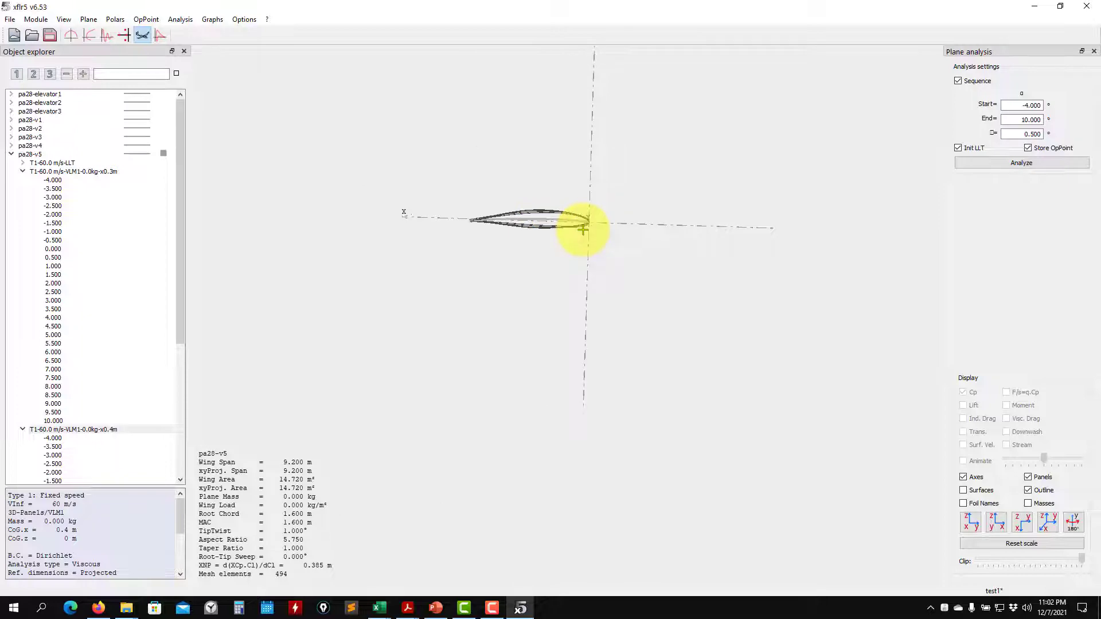
{"action": "left_click_drag", "start_coordinate": [582, 230], "coordinate": [325, 277]}
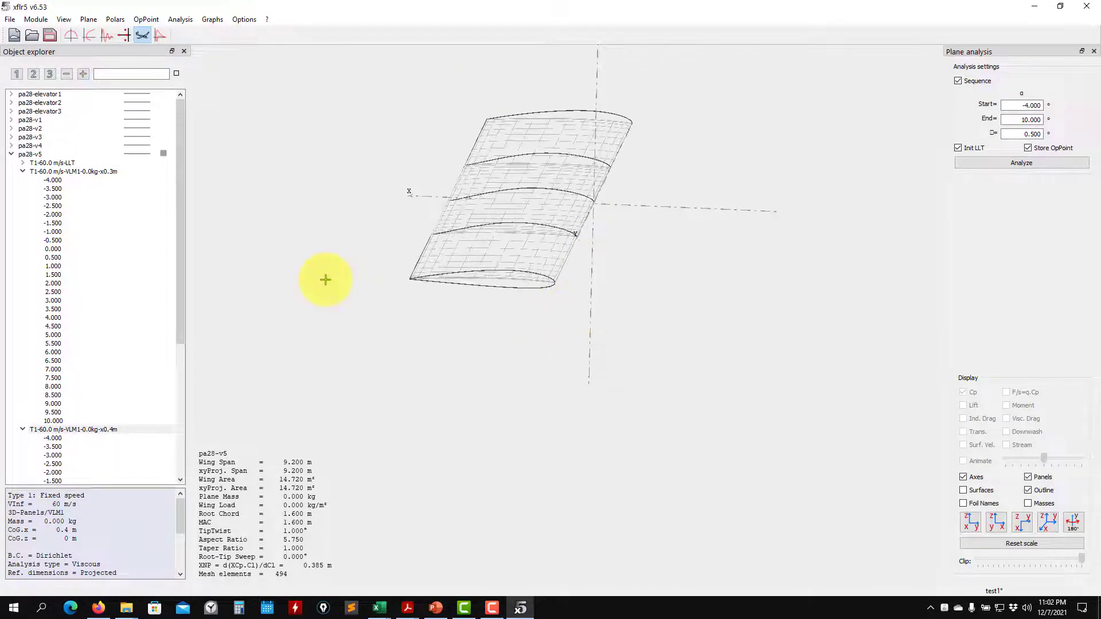
{"action": "left_click", "coordinate": [12, 154]}
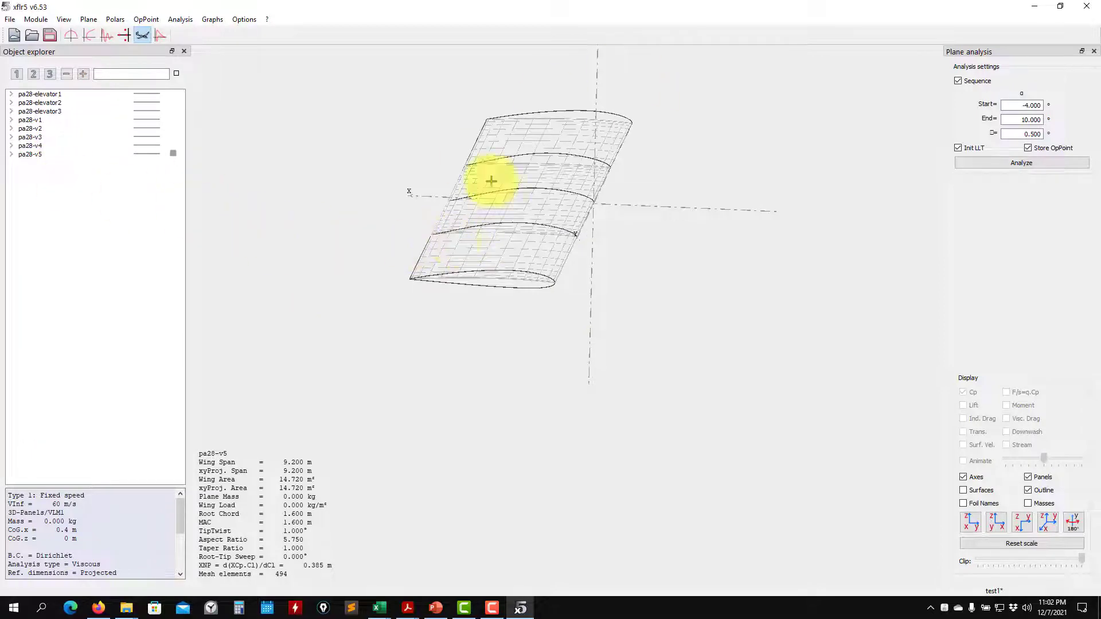
{"action": "scroll", "coordinate": [474, 98], "scroll_direction": "up", "scroll_amount": 5}
{"action": "scroll", "coordinate": [477, 91], "scroll_direction": "down", "scroll_amount": 7}
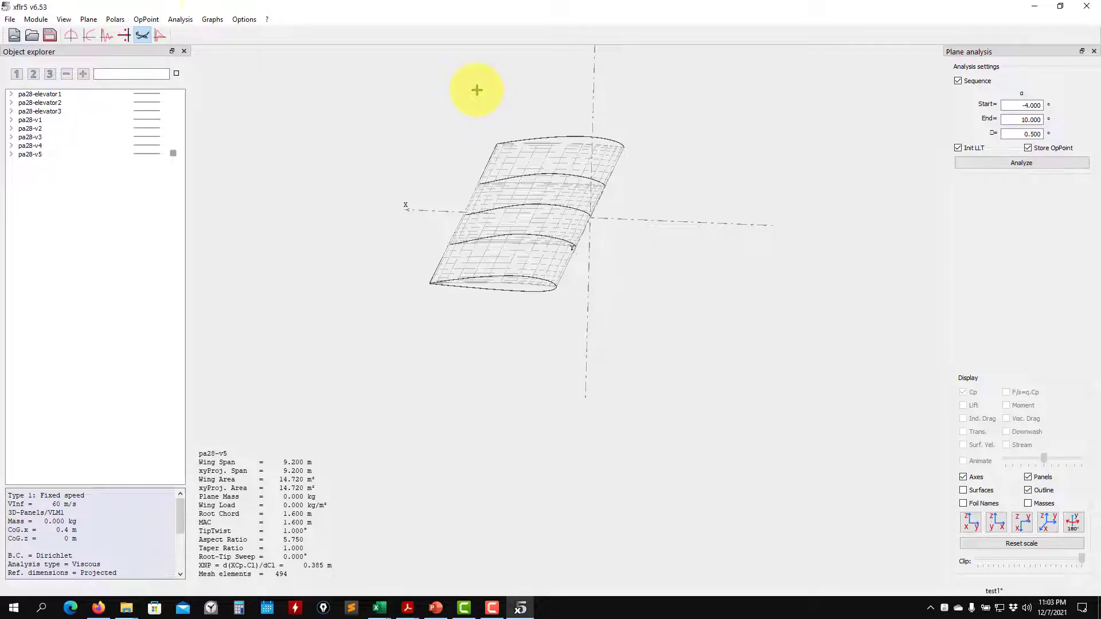
Step: Save the test1 project
{"action": "left_click", "coordinate": [47, 19]}
{"action": "left_click", "coordinate": [79, 4]}
{"action": "left_click", "coordinate": [48, 36]}
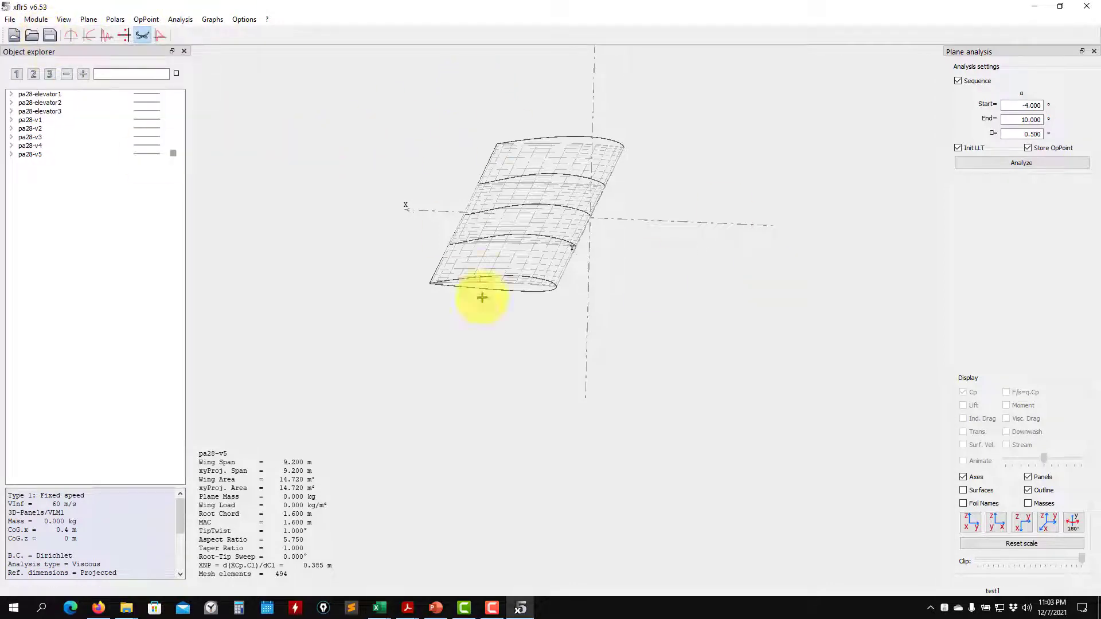